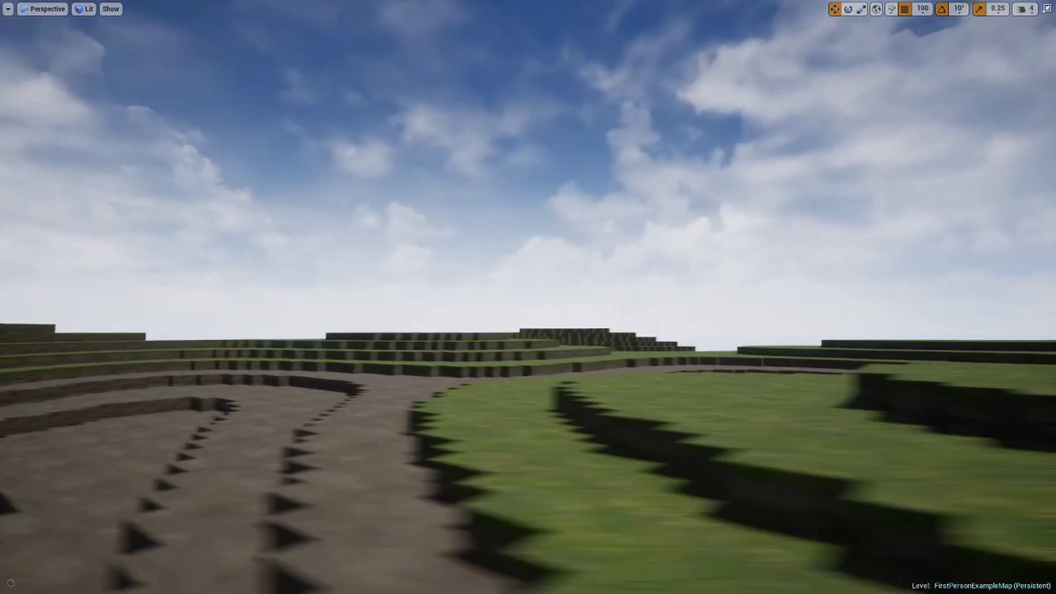
Play-test the level by placing two blocks on the grass terrain, and stop the play session
{"action": "right_click_drag", "start_coordinate": [493, 528], "coordinate": [628, 526]}
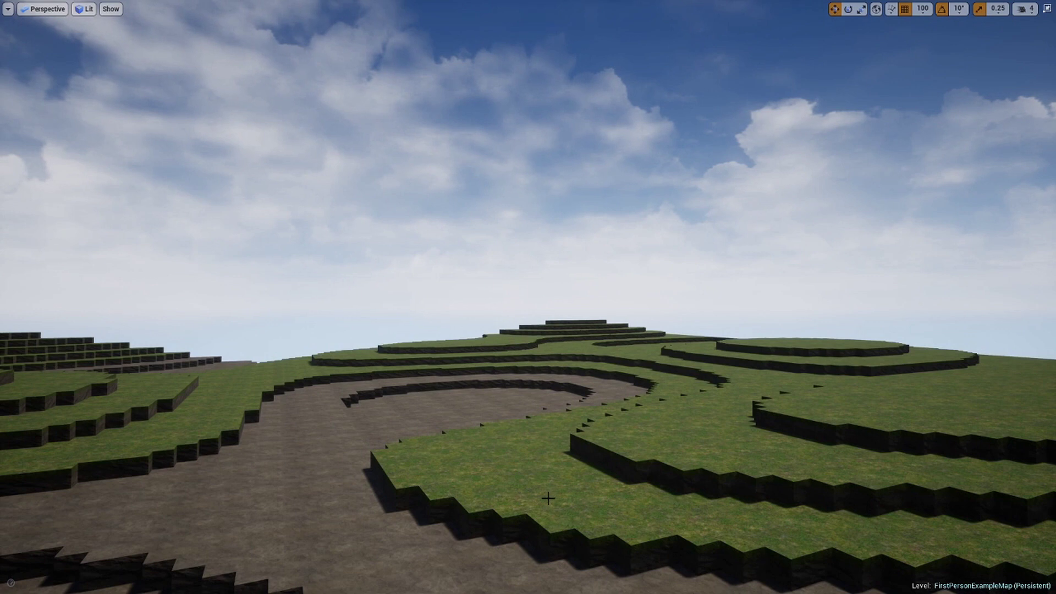
{"action": "key", "text": "alt+p"}
{"action": "key", "text": "w"}
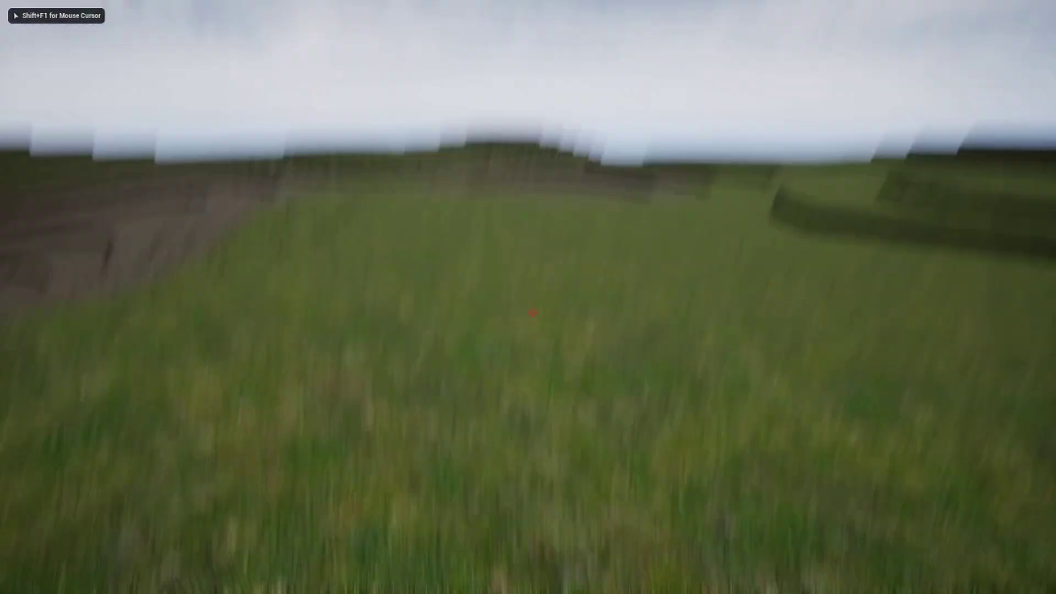
{"action": "left_click", "coordinate": [533, 311]}
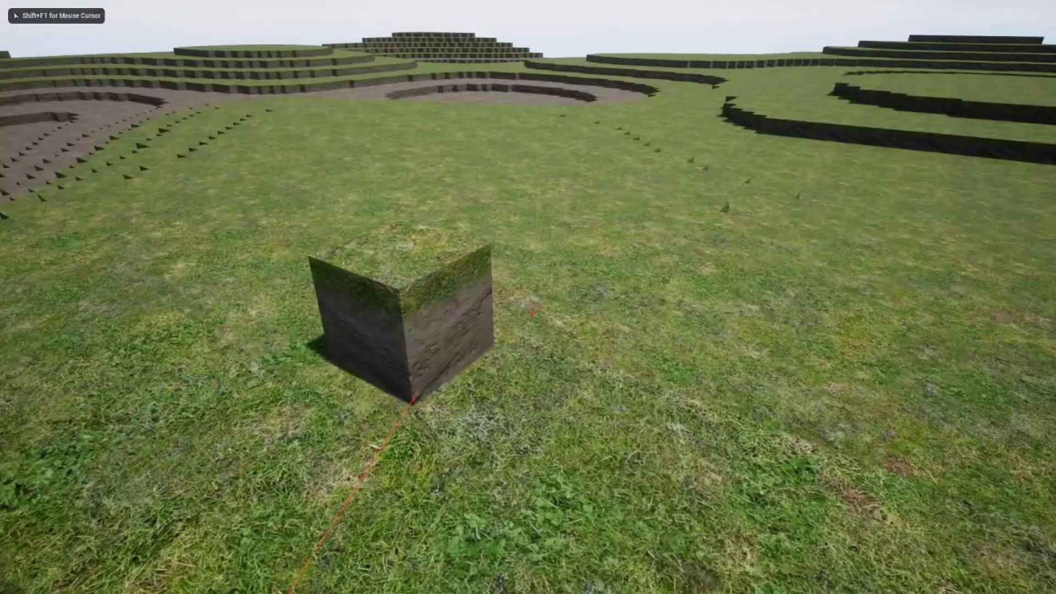
{"action": "left_click", "coordinate": [532, 312]}
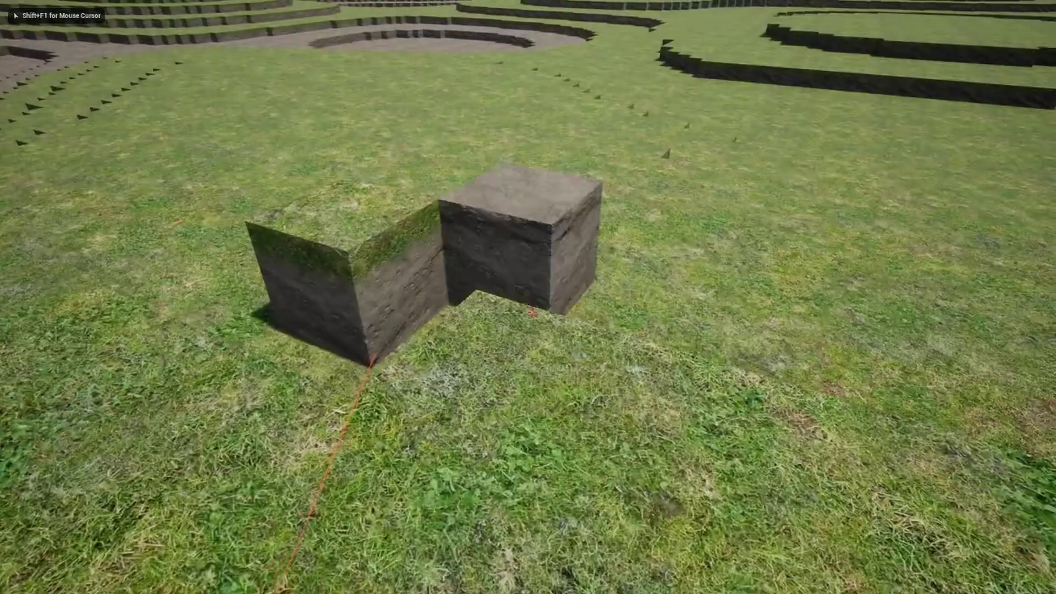
{"action": "key", "text": "Escape"}
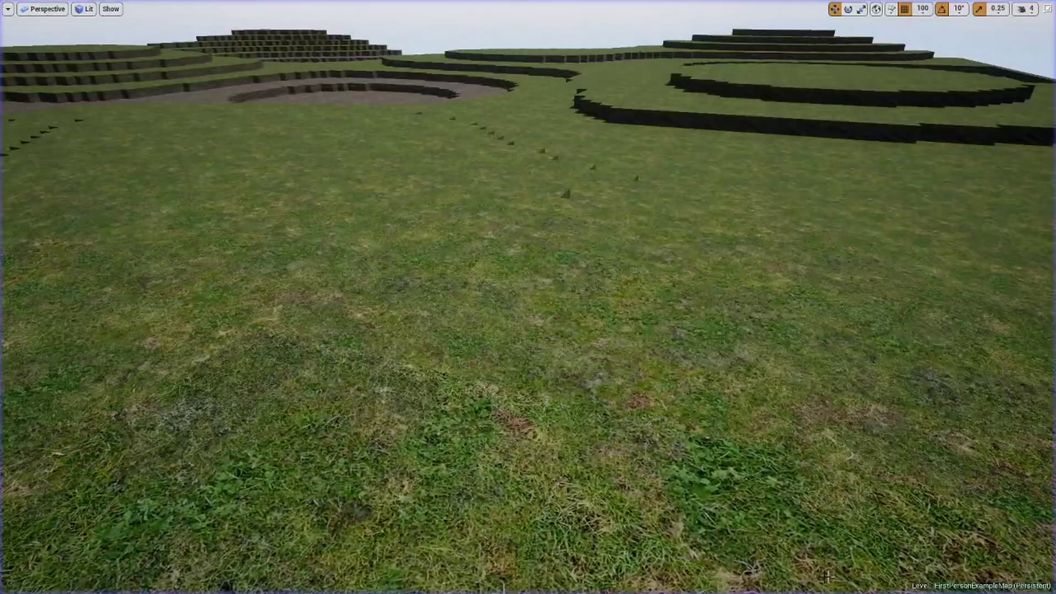
Exit the full-screen viewport, create a material named TB_M in the DP content folder and open it for editing
{"action": "key", "text": "F11"}
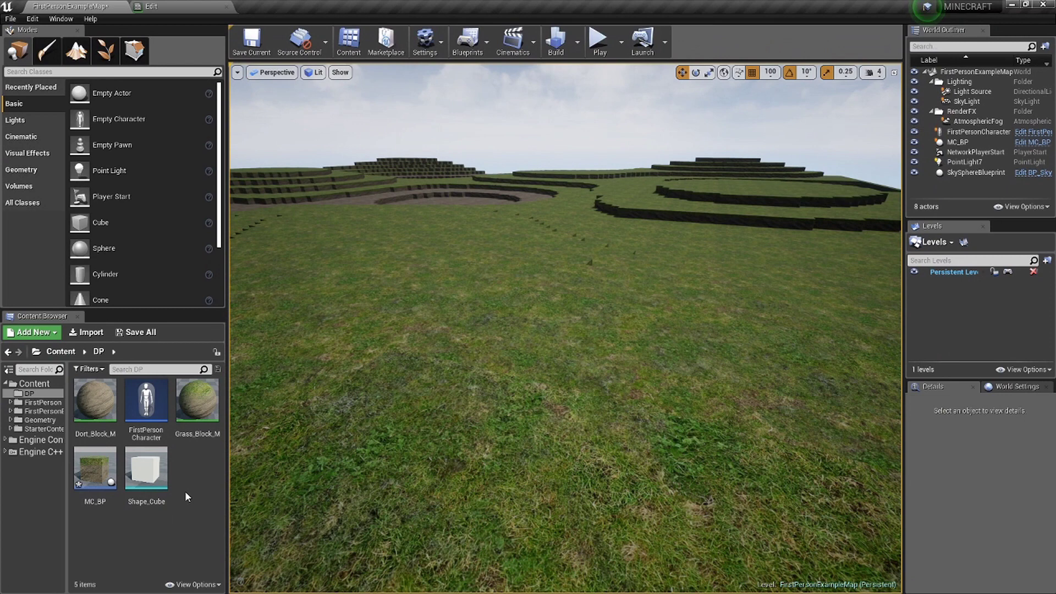
{"action": "right_click", "coordinate": [193, 478]}
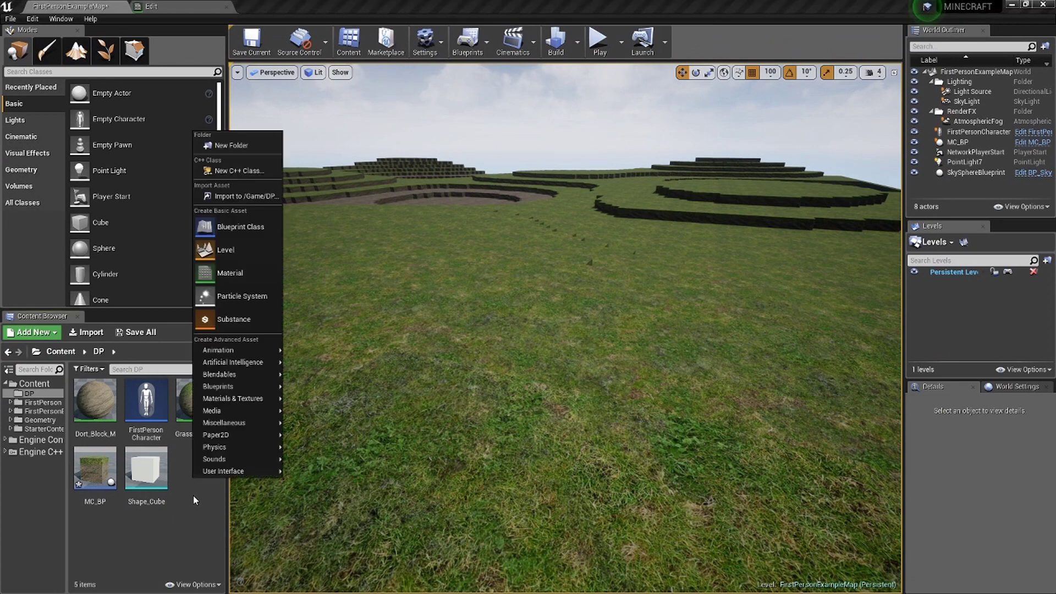
{"action": "left_click", "coordinate": [240, 275]}
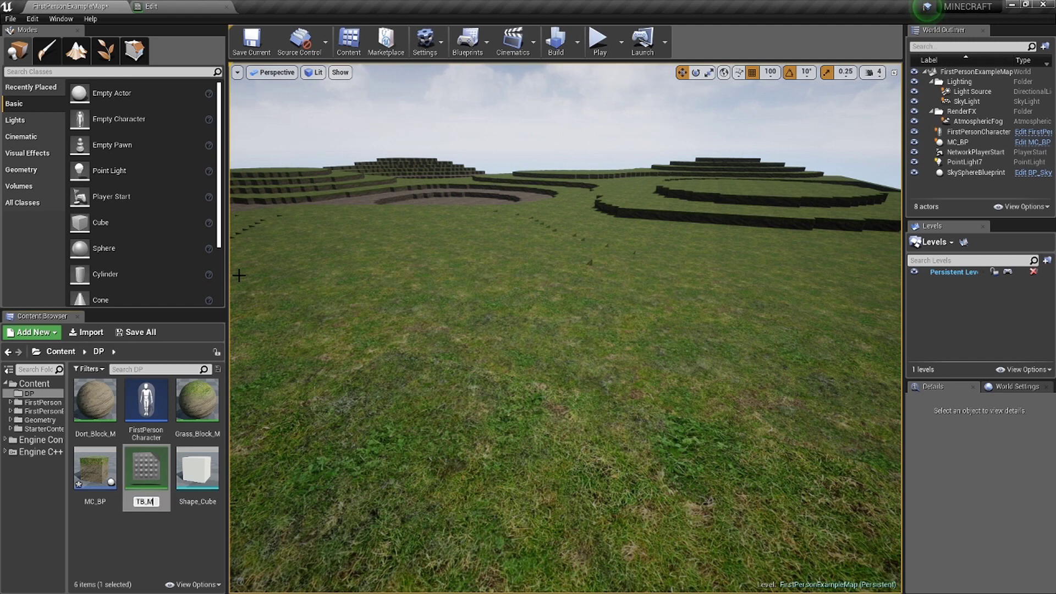
{"action": "key", "text": "Return"}
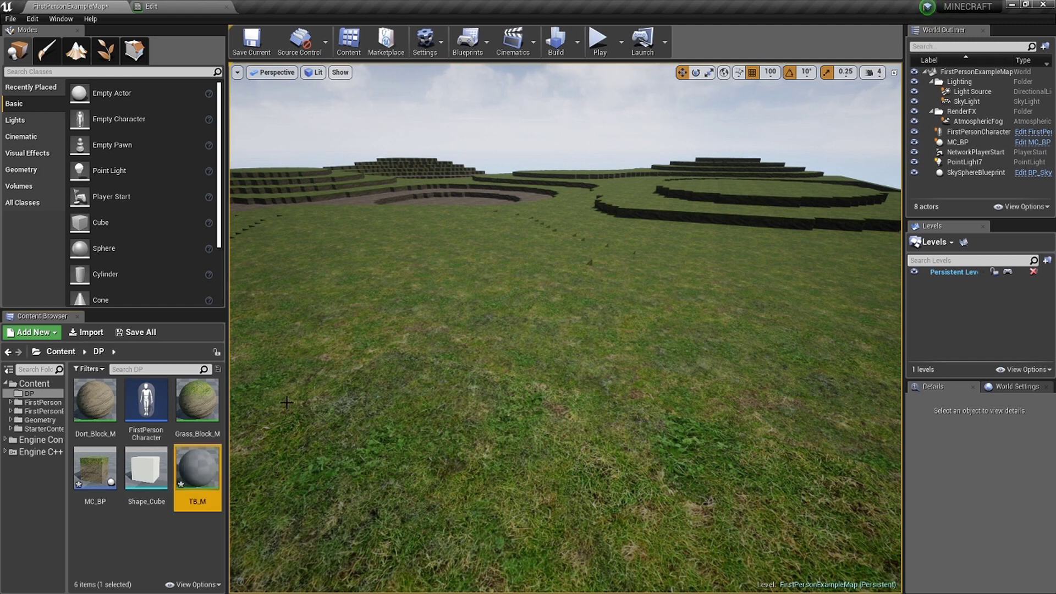
{"action": "double_click", "coordinate": [198, 471]}
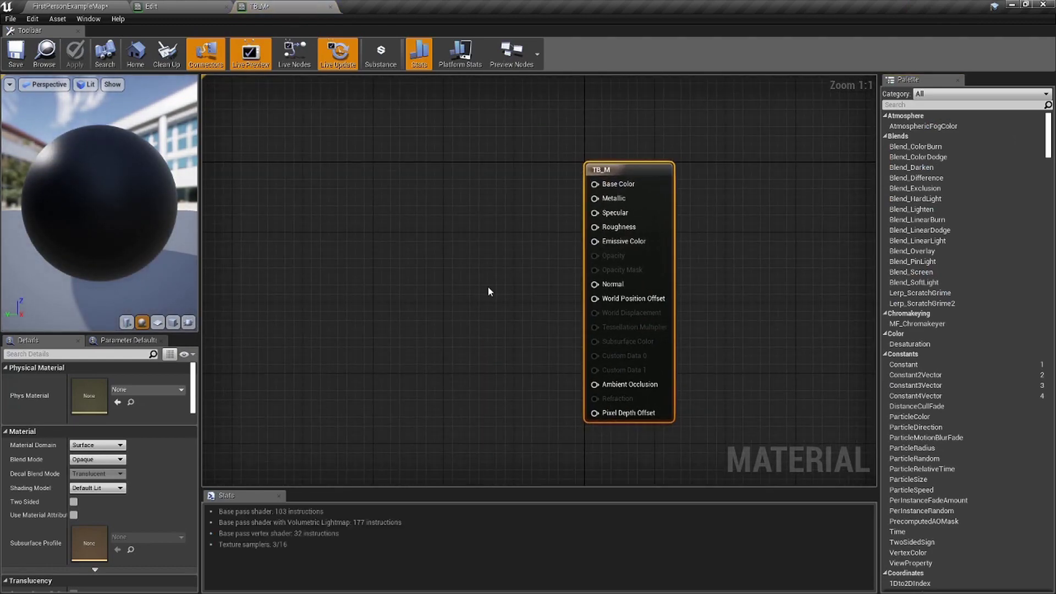
Add a Texture Coordinate node to the material graph, well ahead of the TB_M result node
{"action": "right_click_drag", "start_coordinate": [488, 288], "coordinate": [531, 290]}
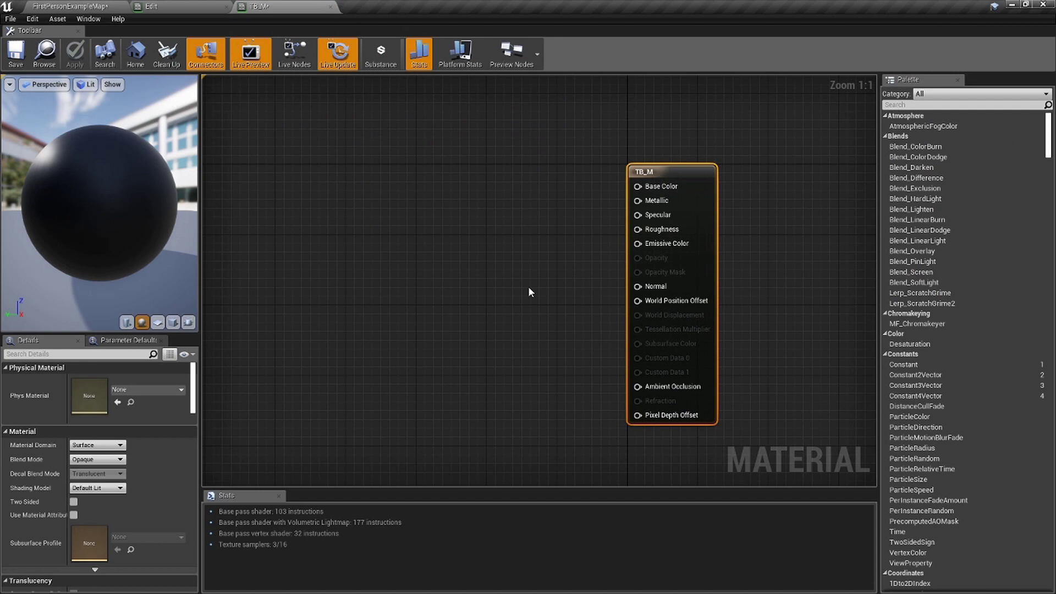
{"action": "right_click_drag", "start_coordinate": [525, 288], "coordinate": [654, 297]}
{"action": "right_click", "coordinate": [416, 233]}
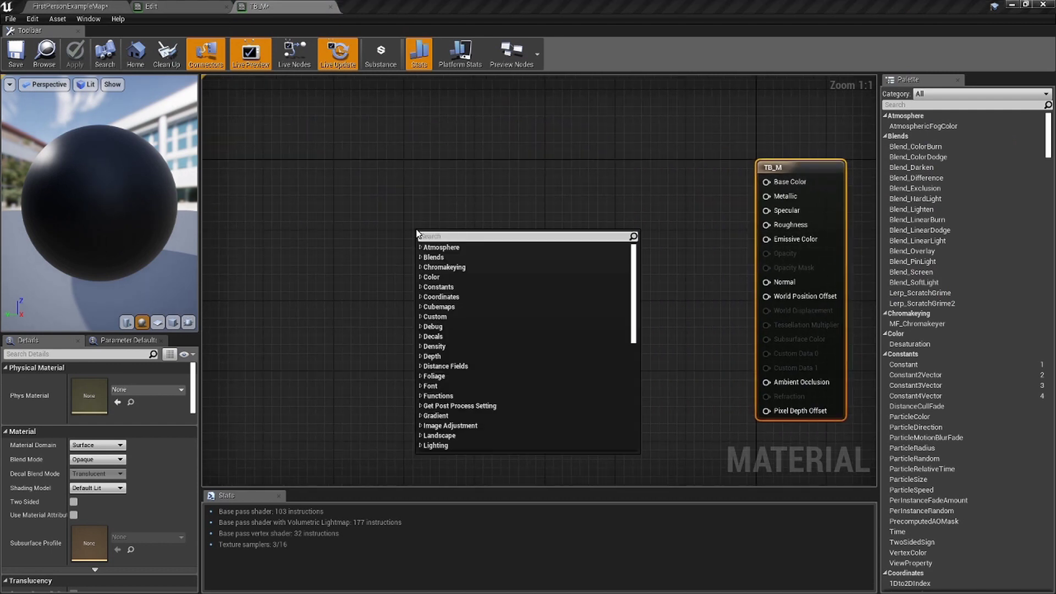
{"action": "right_click", "coordinate": [372, 246]}
{"action": "right_click", "coordinate": [369, 228]}
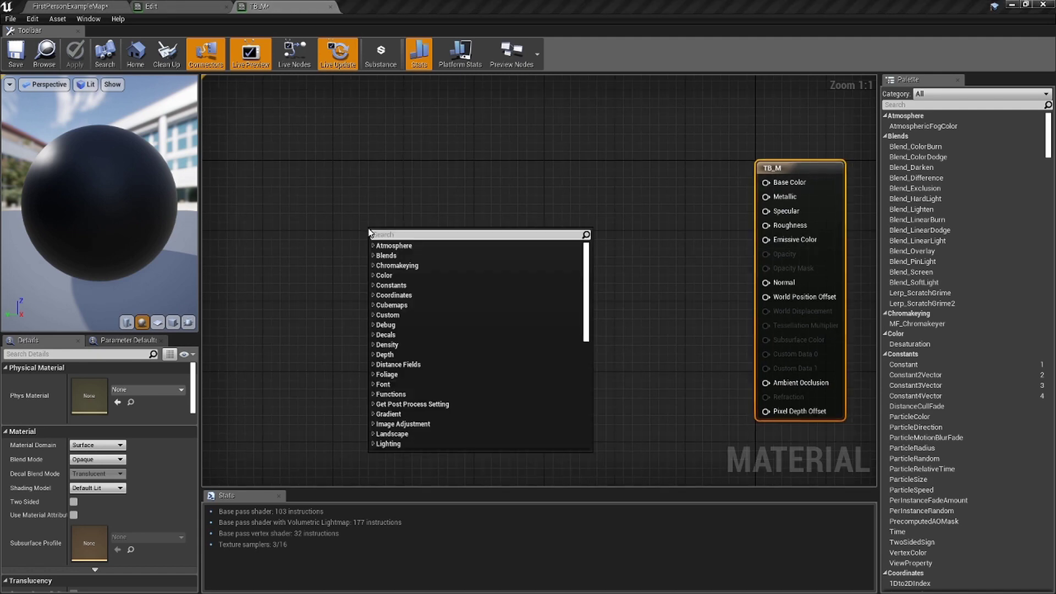
{"action": "type", "text": "texturec"}
{"action": "key", "text": "Return"}
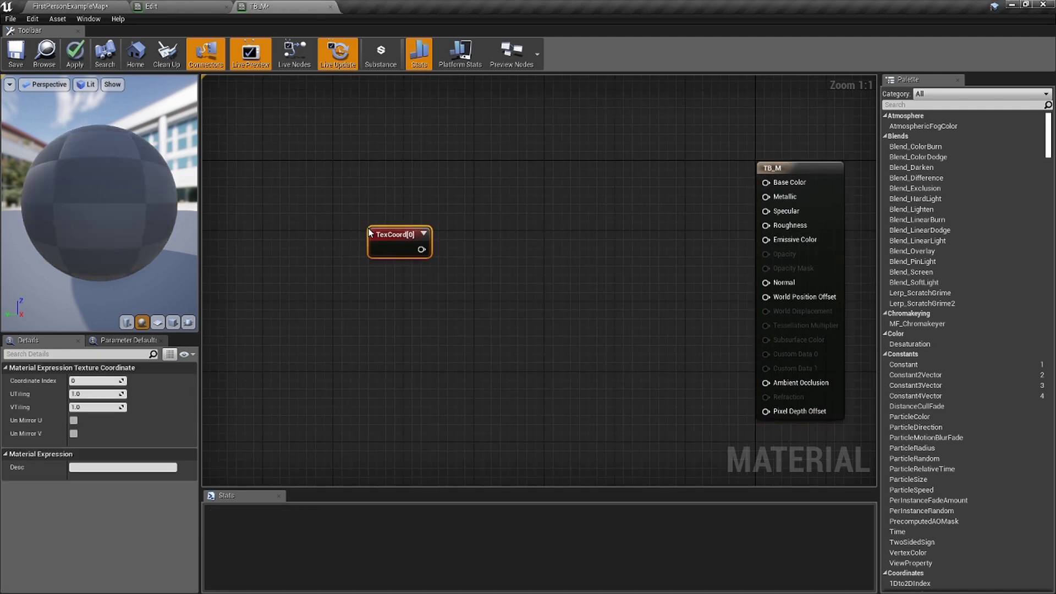
{"action": "scroll", "coordinate": [370, 228], "scroll_direction": "up", "scroll_amount": 6, "text": "ctrl"}
{"action": "left_click_drag", "start_coordinate": [370, 228], "coordinate": [238, 237]}
Connect the TexCoord output to a new ComponentMask node and limit the mask to the R channel
{"action": "left_click_drag", "start_coordinate": [332, 277], "coordinate": [392, 252]}
{"action": "type", "text": "ask"}
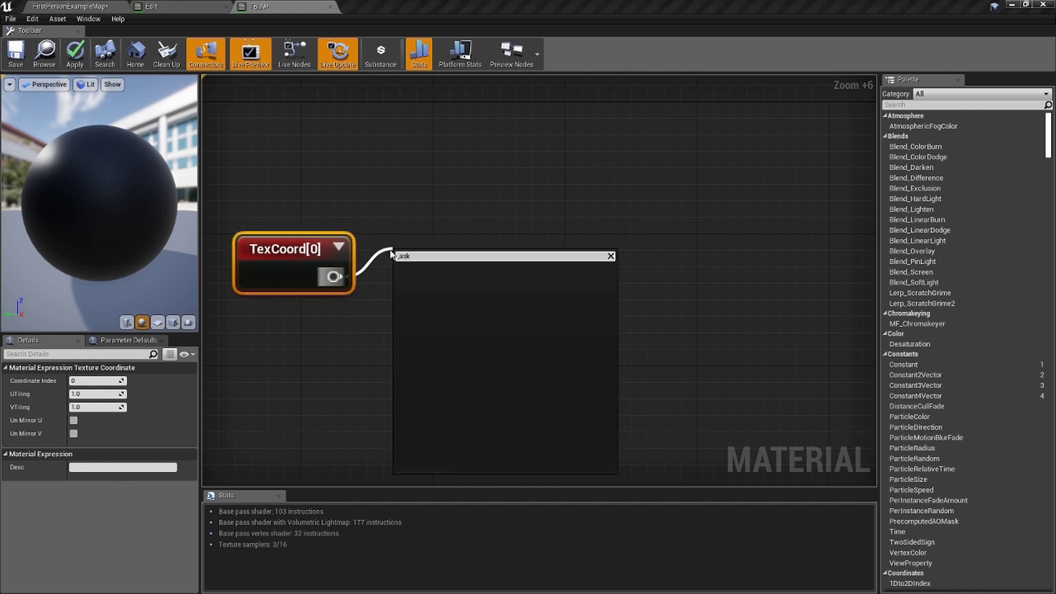
{"action": "type", "text": "mask"}
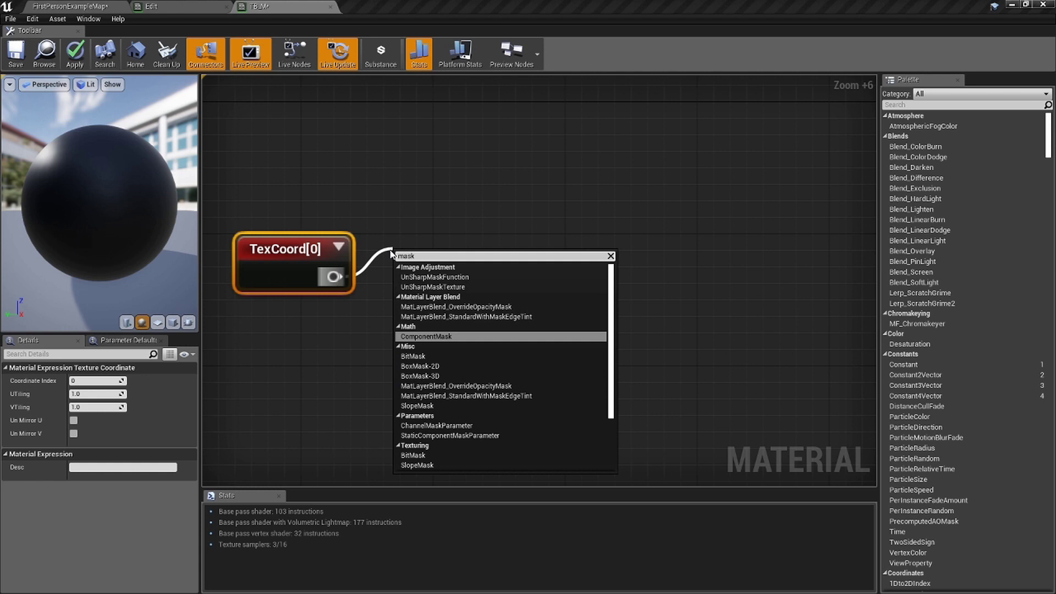
{"action": "key", "text": "Return"}
{"action": "left_click_drag", "start_coordinate": [429, 266], "coordinate": [436, 203]}
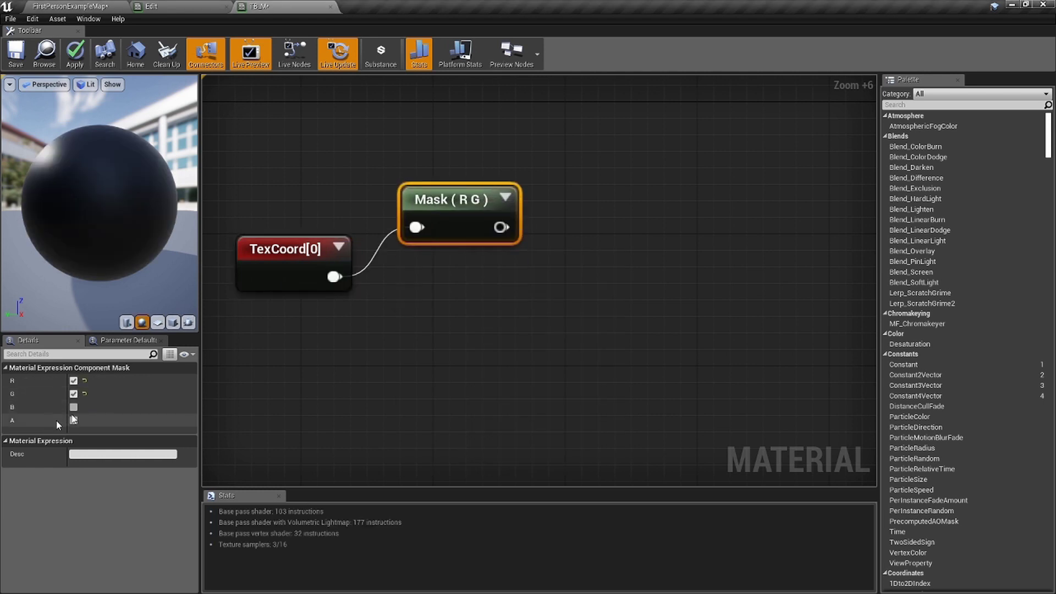
{"action": "left_click", "coordinate": [74, 394]}
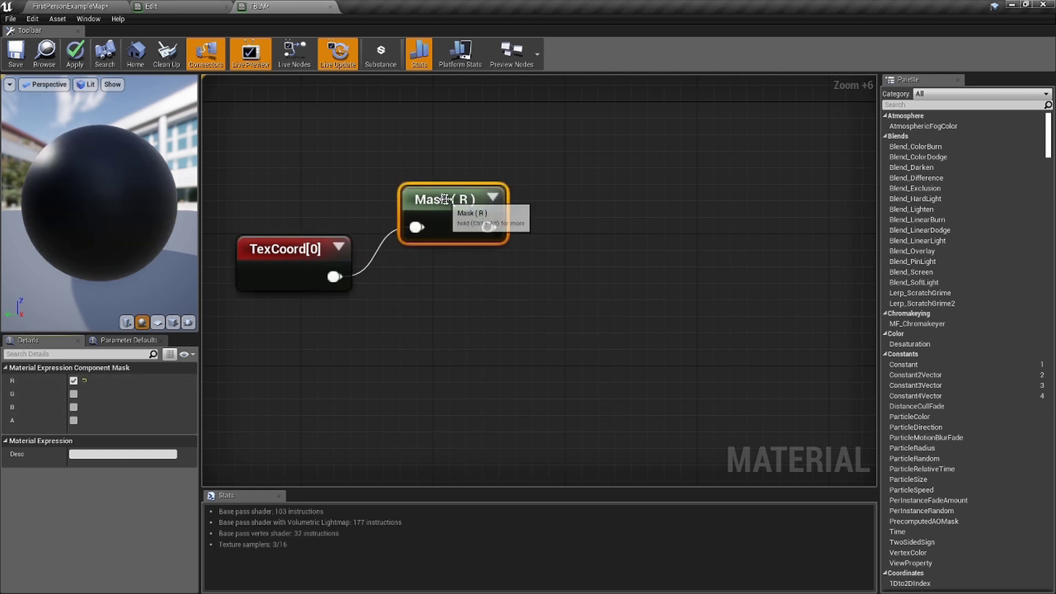
Place a copy of the mask below the first, connect it to TexCoord and set it to the G channel only
{"action": "left_click", "coordinate": [380, 320]}
{"action": "key", "text": "ctrl+v"}
{"action": "mouse_move", "coordinate": [341, 290]}
{"action": "left_mouse_down"}
{"action": "mouse_move", "coordinate": [391, 340]}
{"action": "mouse_move", "coordinate": [342, 307]}
{"action": "left_mouse_up"}
{"action": "left_click_drag", "start_coordinate": [395, 362], "coordinate": [399, 360]}
{"action": "left_click", "coordinate": [424, 352]}
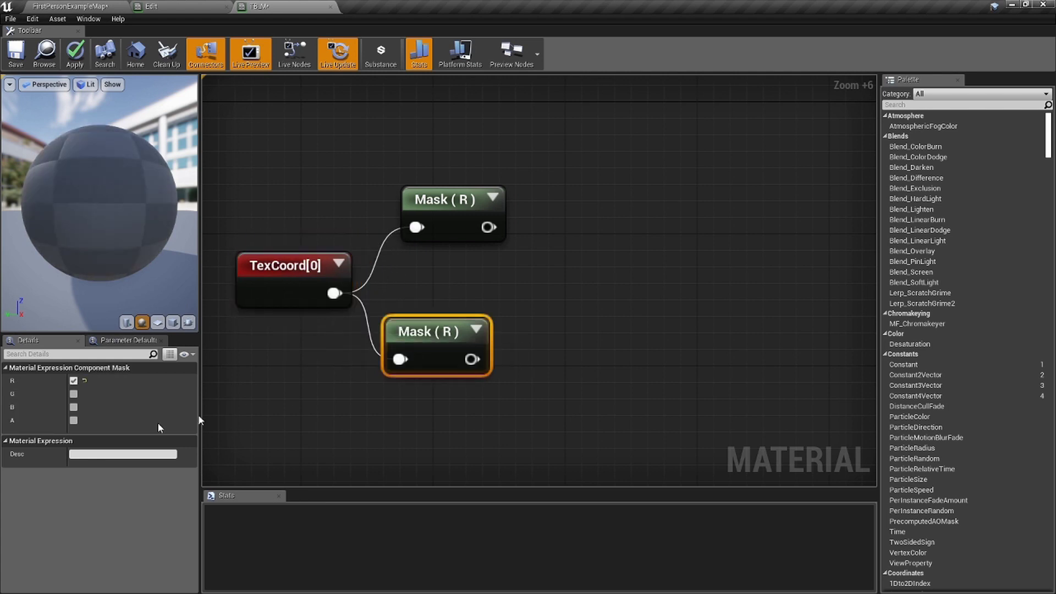
{"action": "left_click", "coordinate": [74, 381]}
{"action": "left_click", "coordinate": [73, 394]}
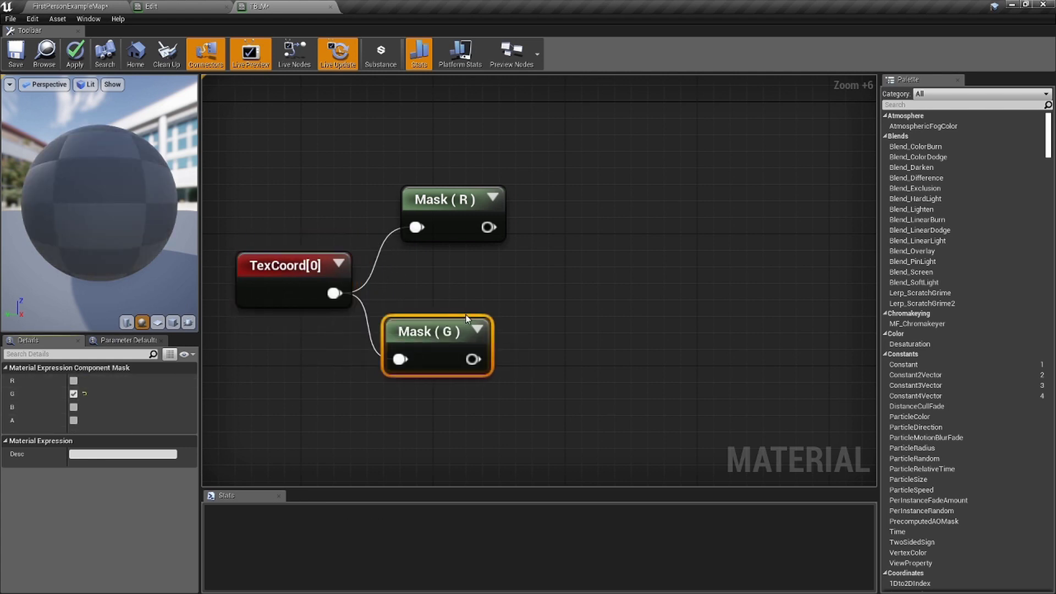
{"action": "left_click_drag", "start_coordinate": [434, 330], "coordinate": [451, 363]}
Add a 1-x node fed by Mask (R) and place an unconnected copy of it below Mask (G)
{"action": "left_click_drag", "start_coordinate": [488, 228], "coordinate": [461, 280]}
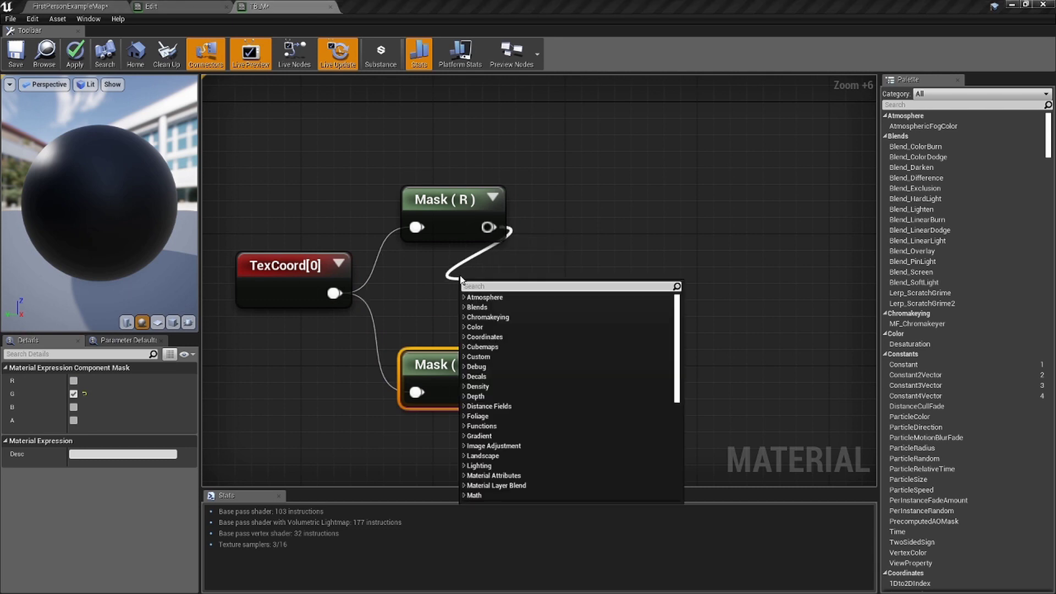
{"action": "type", "text": "1-x"}
{"action": "key", "text": "Return"}
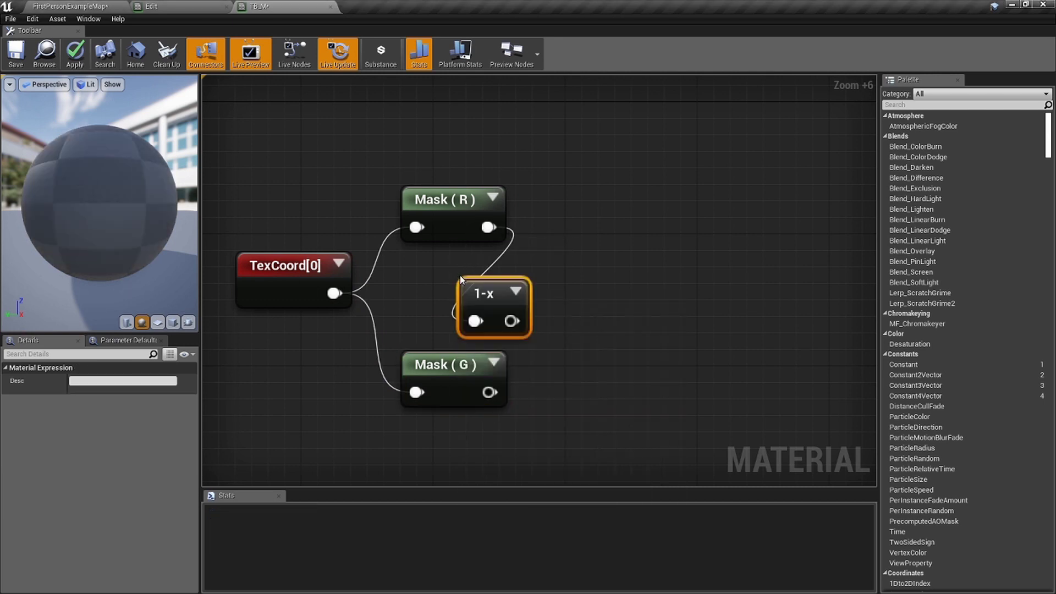
{"action": "left_click_drag", "start_coordinate": [477, 286], "coordinate": [450, 274]}
{"action": "right_click_drag", "start_coordinate": [448, 308], "coordinate": [442, 307]}
{"action": "key", "text": "ctrl+w"}
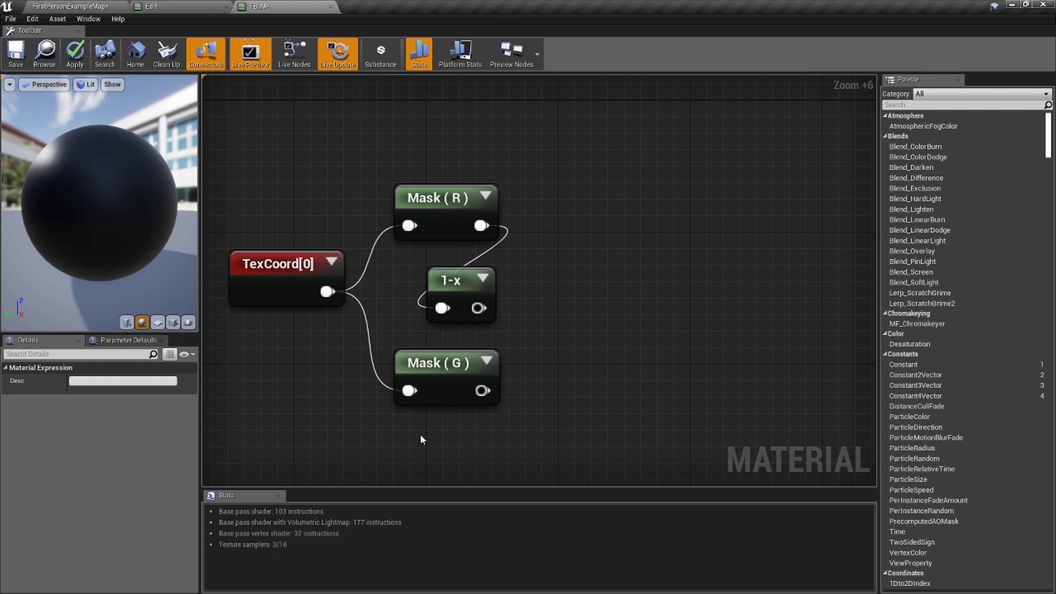
{"action": "right_click_drag", "start_coordinate": [454, 414], "coordinate": [441, 389]}
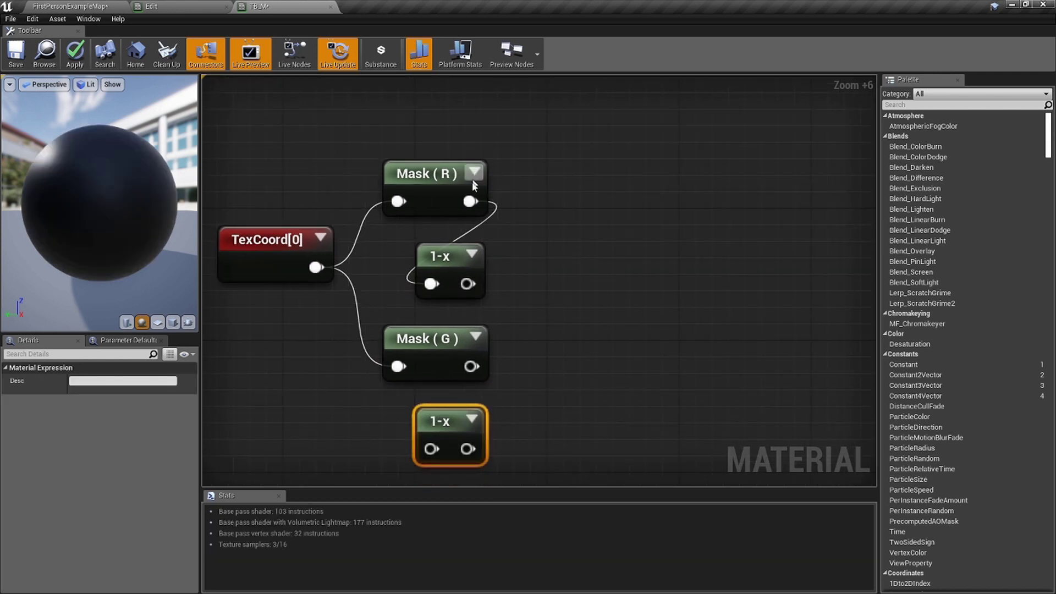
Connect the Mask (R) output to the Base of a new Power node, aligned beside the mask
{"action": "left_click_drag", "start_coordinate": [468, 201], "coordinate": [526, 198]}
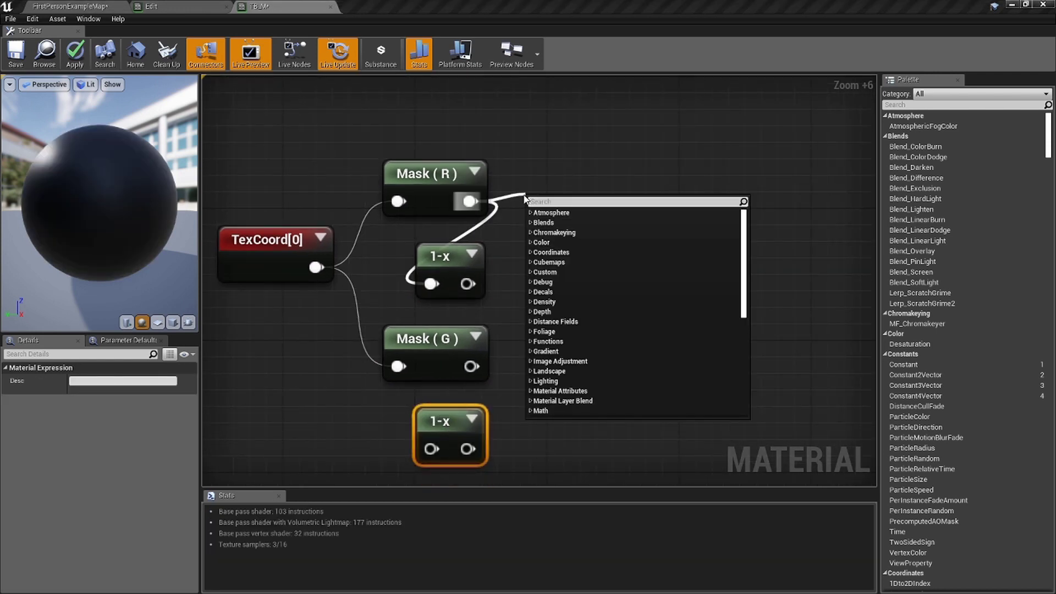
{"action": "type", "text": "pow"}
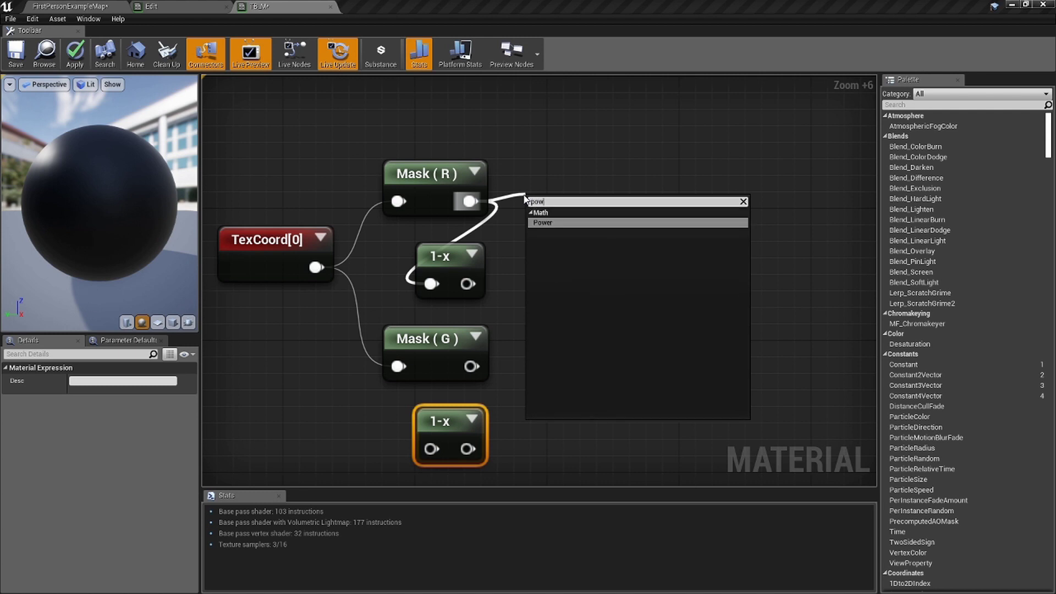
{"action": "key", "text": "Return"}
{"action": "left_click_drag", "start_coordinate": [533, 202], "coordinate": [551, 168]}
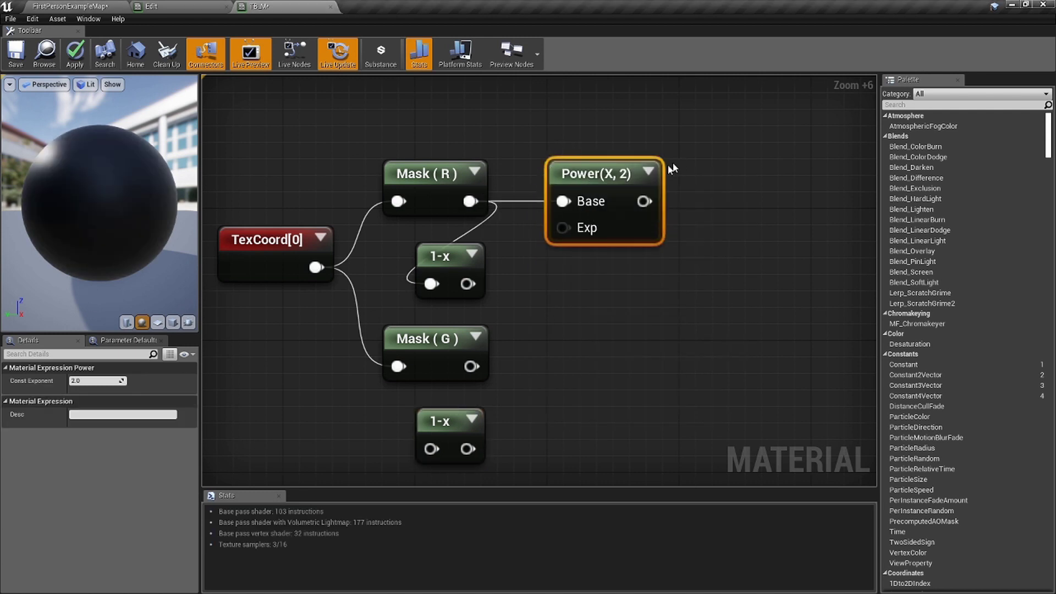
Show the Power node's preview, set its constant exponent to 20 and move the node above the masks
{"action": "left_click", "coordinate": [647, 172]}
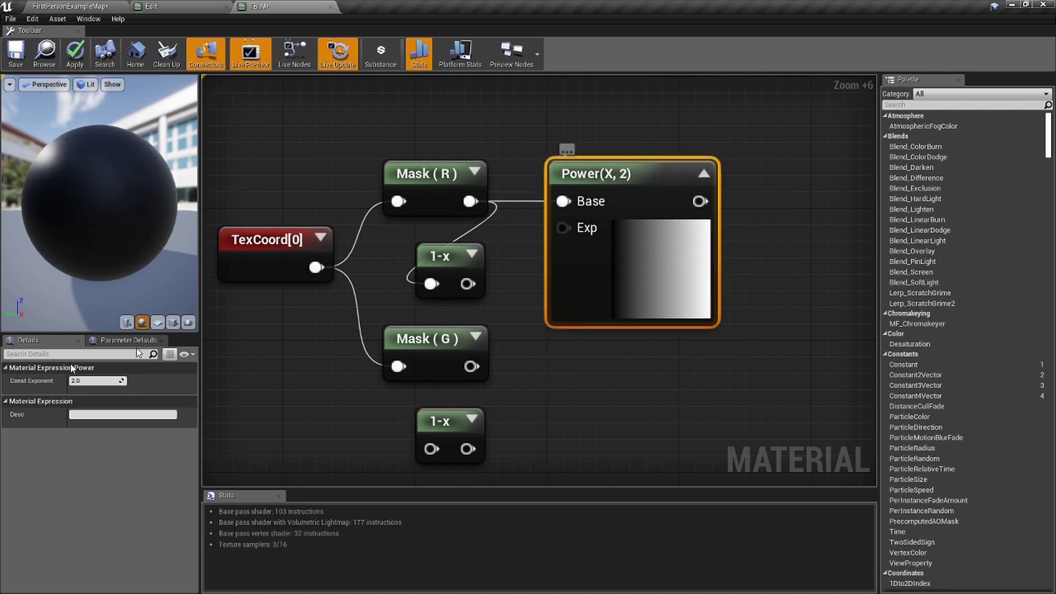
{"action": "key", "text": "Return"}
{"action": "left_click_drag", "start_coordinate": [647, 256], "coordinate": [688, 132]}
{"action": "scroll", "coordinate": [688, 132], "scroll_direction": "down", "scroll_amount": 3}
{"action": "right_click_drag", "start_coordinate": [667, 178], "coordinate": [525, 305]}
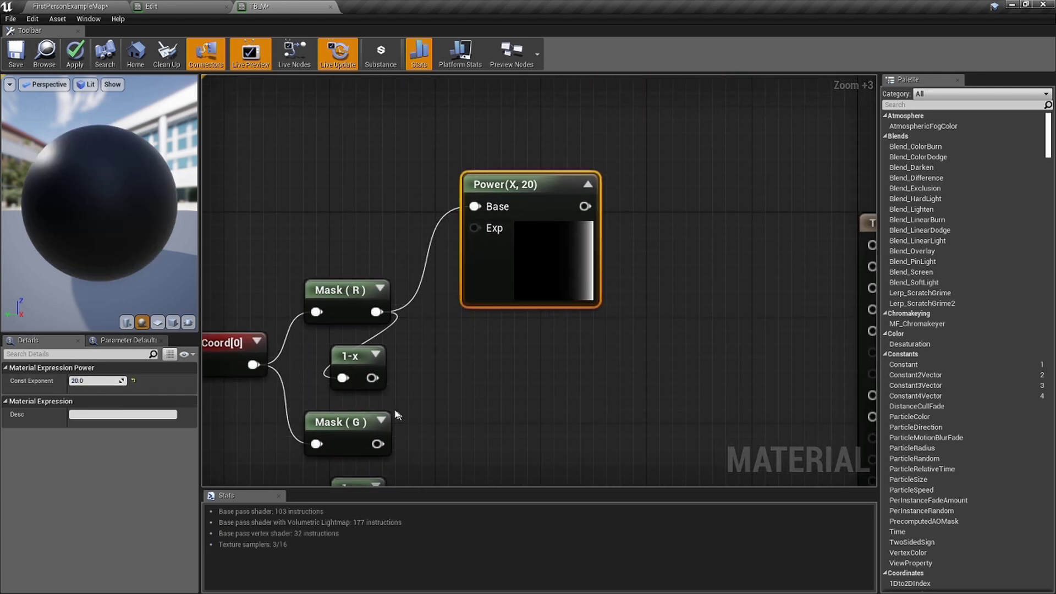
Duplicate the Power node below the original and feed its Base from the 1-x node under Mask (R)
{"action": "key", "text": "ctrl+c"}
{"action": "key", "text": "ctrl+v"}
{"action": "left_click_drag", "start_coordinate": [373, 378], "coordinate": [515, 360]}
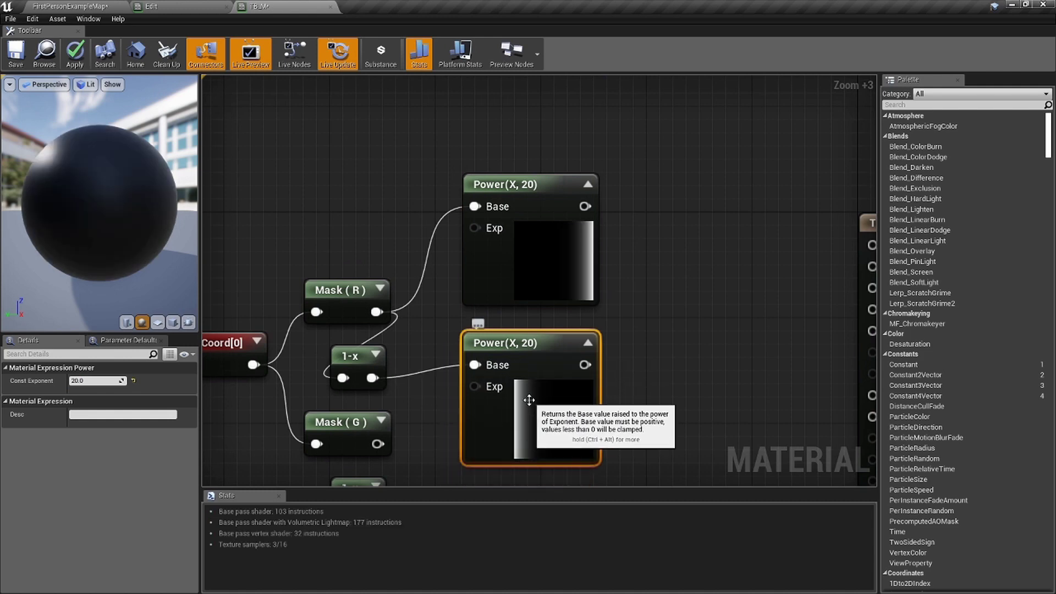
Shift all expression nodes away from the TB_M node, and move the TexCoord, mask and 1-x nodes farther from the Power nodes
{"action": "scroll", "coordinate": [515, 359], "scroll_direction": "down", "scroll_amount": 5}
{"action": "scroll", "coordinate": [502, 370], "scroll_direction": "up", "scroll_amount": 1}
{"action": "left_click_drag", "start_coordinate": [549, 394], "coordinate": [319, 186]}
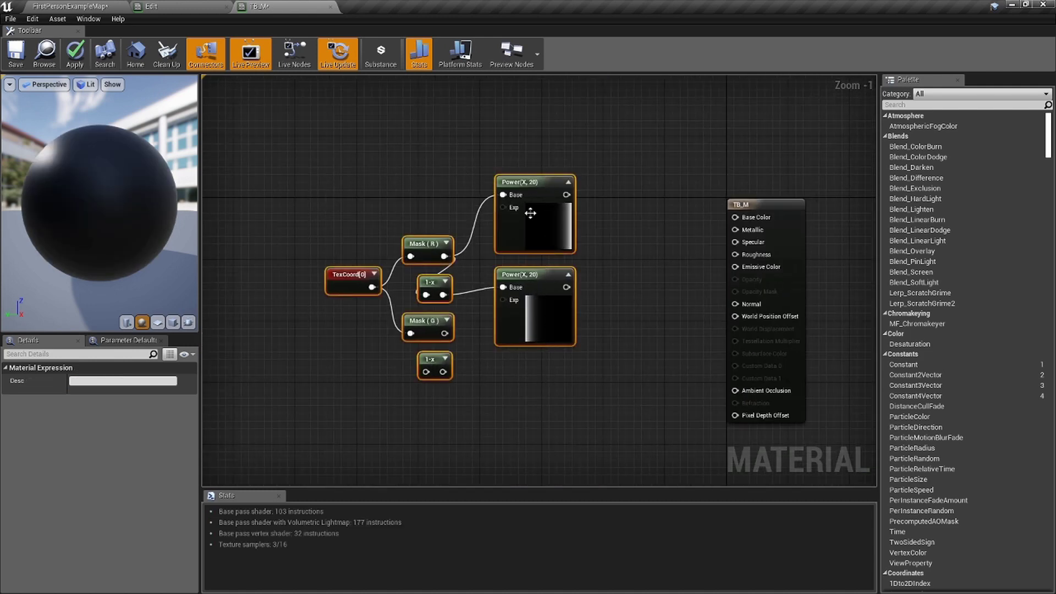
{"action": "left_click_drag", "start_coordinate": [528, 228], "coordinate": [428, 222]}
{"action": "right_click_drag", "start_coordinate": [383, 308], "coordinate": [460, 282]}
{"action": "scroll", "coordinate": [432, 321], "scroll_direction": "up", "scroll_amount": 2}
{"action": "left_click_drag", "start_coordinate": [422, 410], "coordinate": [269, 142]}
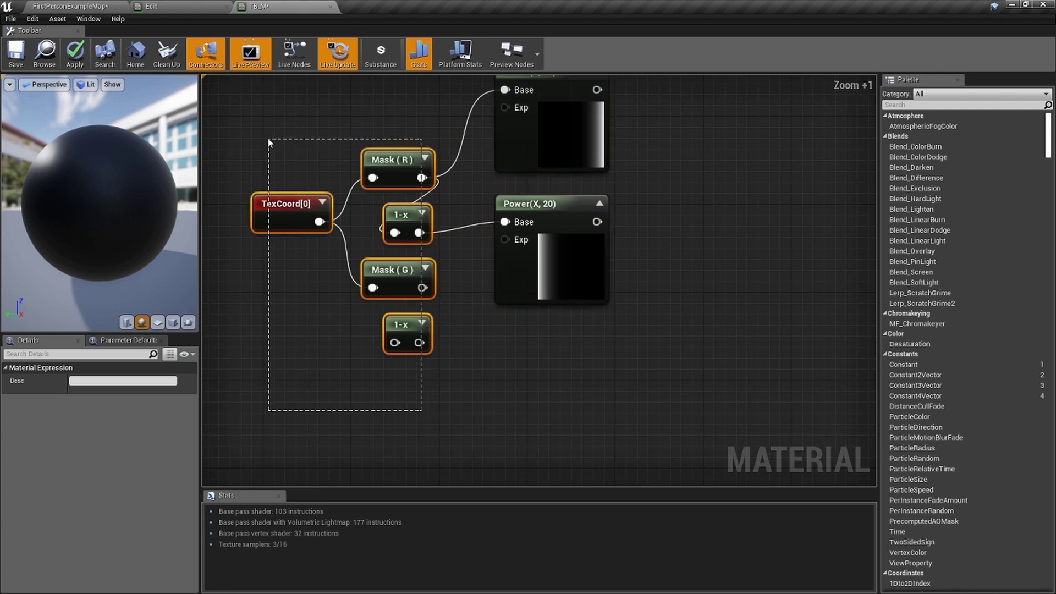
{"action": "left_click_drag", "start_coordinate": [412, 169], "coordinate": [325, 169]}
{"action": "right_click_drag", "start_coordinate": [322, 213], "coordinate": [453, 208]}
{"action": "left_click", "coordinate": [369, 185]}
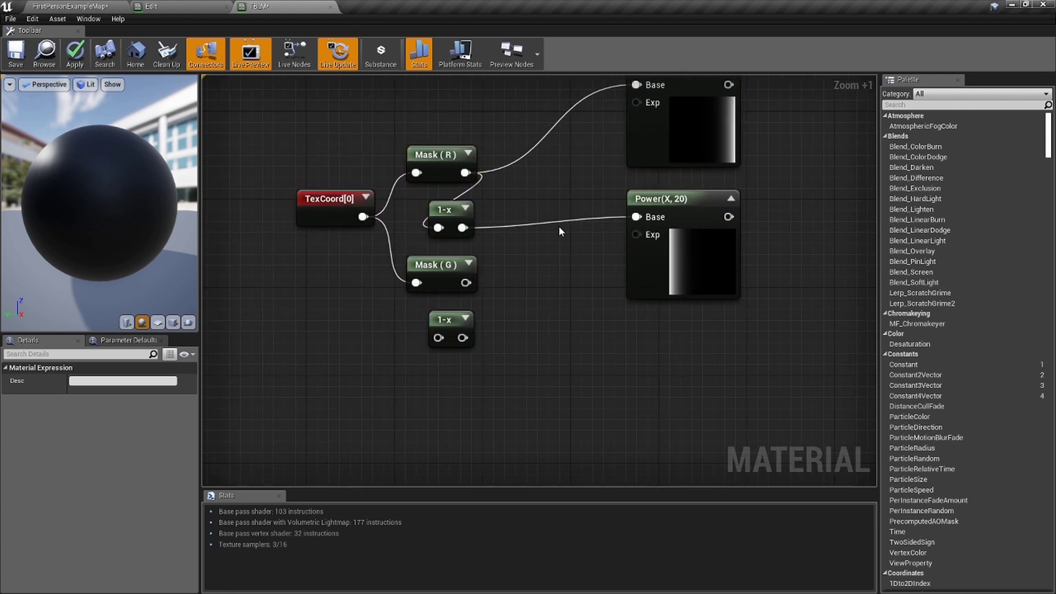
Select both Power nodes and move them higher in the graph, leaving room beneath them
{"action": "right_click_drag", "start_coordinate": [806, 222], "coordinate": [709, 274]}
{"action": "left_click_drag", "start_coordinate": [704, 278], "coordinate": [566, 104]}
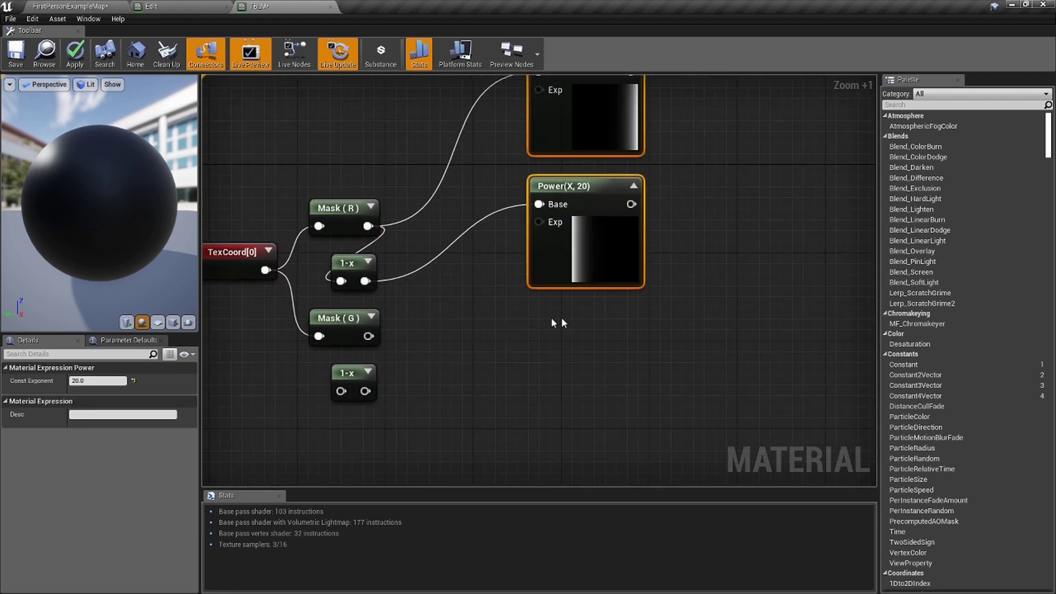
{"action": "scroll", "coordinate": [658, 295], "scroll_direction": "down", "scroll_amount": 2}
{"action": "right_click_drag", "start_coordinate": [682, 273], "coordinate": [642, 303]}
{"action": "left_click_drag", "start_coordinate": [642, 302], "coordinate": [521, 187]}
{"action": "right_click_drag", "start_coordinate": [540, 313], "coordinate": [529, 210]}
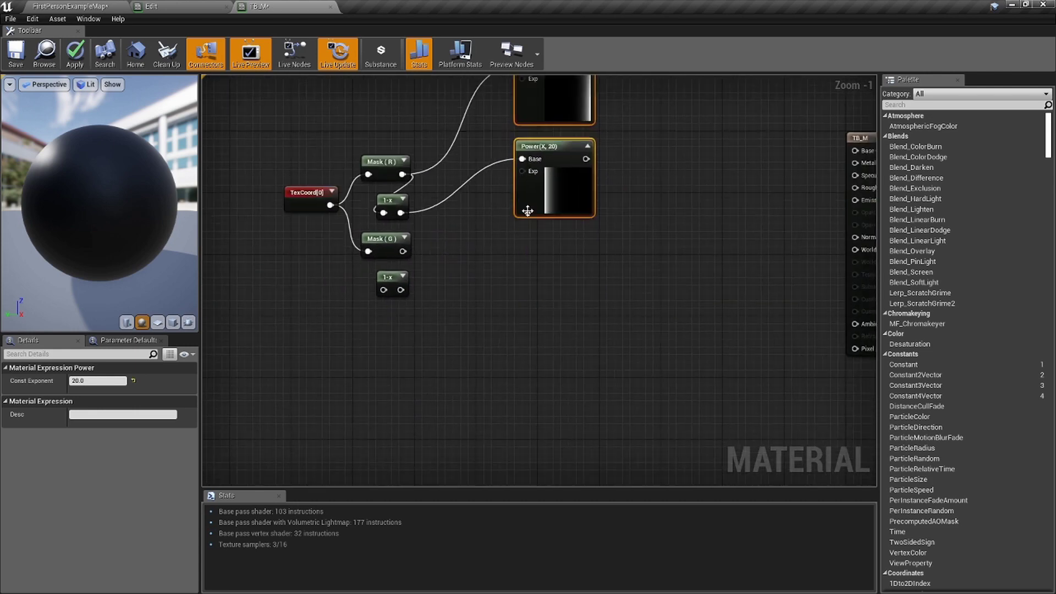
Duplicate both Power nodes below the originals and feed their Bases from Mask (G) and the lower 1-x node
{"action": "key", "text": "ctrl+w"}
{"action": "scroll", "coordinate": [457, 270], "scroll_direction": "up", "scroll_amount": 6}
{"action": "left_click_drag", "start_coordinate": [370, 247], "coordinate": [576, 262]}
{"action": "left_click_drag", "start_coordinate": [578, 447], "coordinate": [368, 325]}
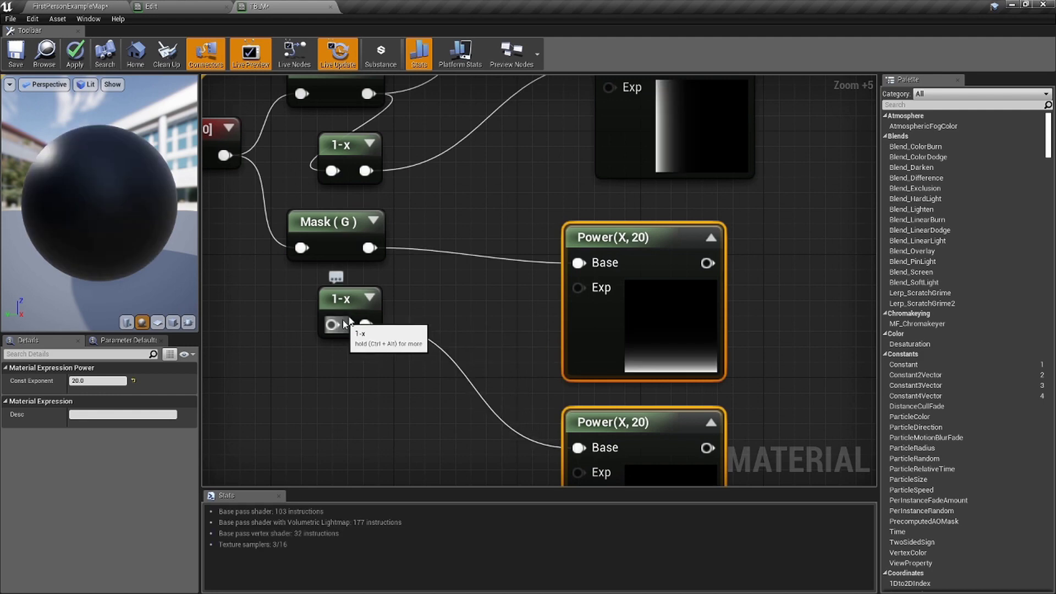
Connect the Mask (G) output to the input of the 1-x node beneath it
{"action": "scroll", "coordinate": [649, 231], "scroll_direction": "down", "scroll_amount": 6}
{"action": "right_click_drag", "start_coordinate": [649, 227], "coordinate": [569, 303]}
{"action": "scroll", "coordinate": [423, 351], "scroll_direction": "up", "scroll_amount": 3}
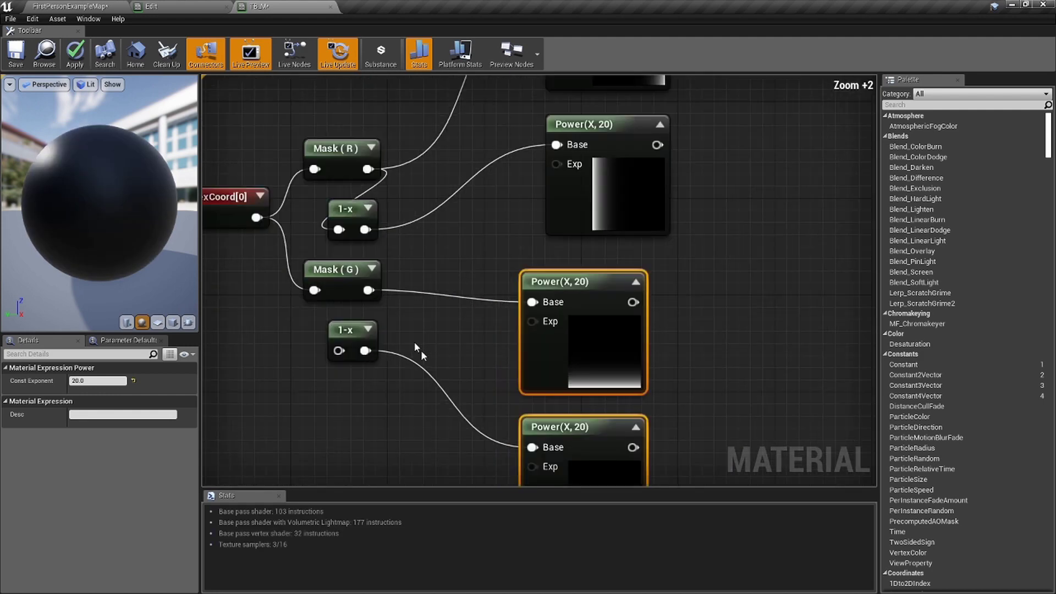
{"action": "left_click_drag", "start_coordinate": [369, 290], "coordinate": [340, 350]}
Select all the expression nodes and move them farther away from the TB_M node
{"action": "scroll", "coordinate": [701, 347], "scroll_direction": "down", "scroll_amount": 3}
{"action": "right_click_drag", "start_coordinate": [701, 345], "coordinate": [591, 341]}
{"action": "scroll", "coordinate": [592, 342], "scroll_direction": "down", "scroll_amount": 1}
{"action": "left_click_drag", "start_coordinate": [619, 409], "coordinate": [385, 160]}
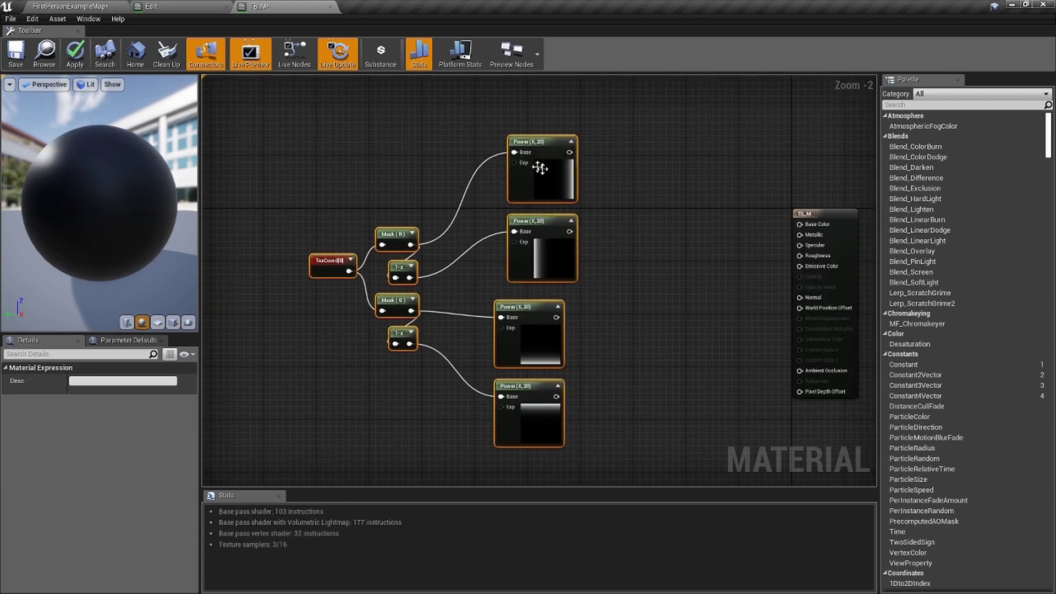
Place two Add nodes, one beside the upper pair of Power nodes and one beside the lower pair
{"action": "scroll", "coordinate": [460, 174], "scroll_direction": "up", "scroll_amount": 5}
{"action": "left_click", "coordinate": [490, 231]}
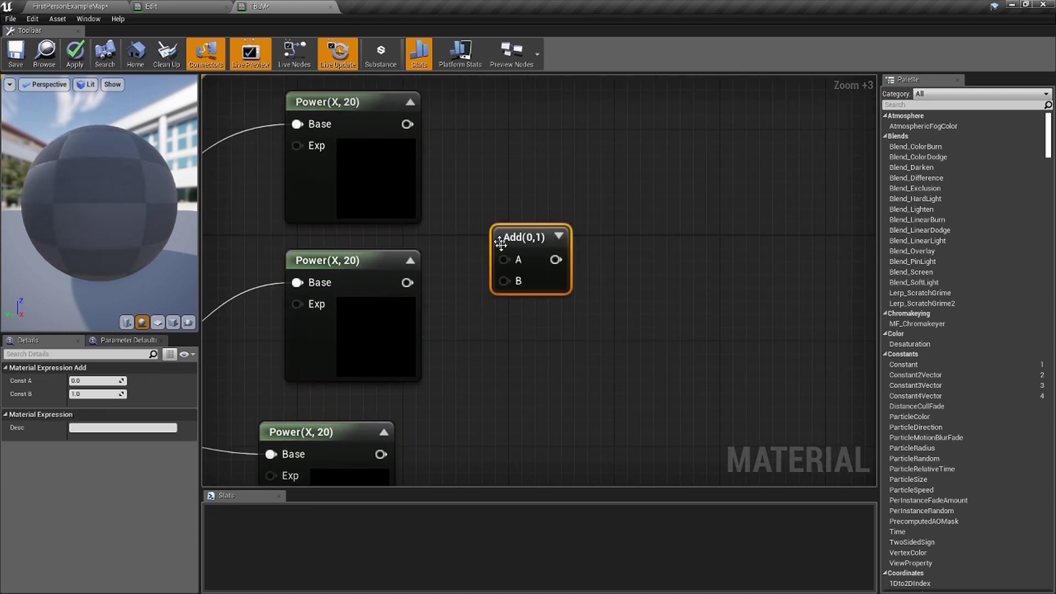
{"action": "scroll", "coordinate": [477, 192], "scroll_direction": "down", "scroll_amount": 3}
{"action": "left_click", "coordinate": [457, 361]}
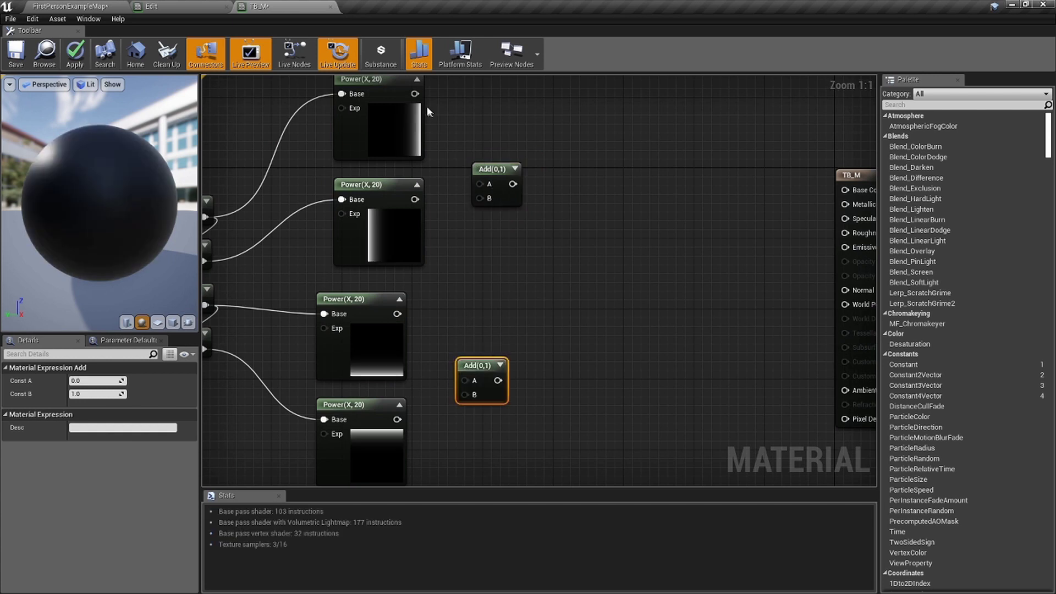
Connect the upper two Power outputs to A and B of the upper Add, and the lower two to the lower Add
{"action": "left_click_drag", "start_coordinate": [418, 105], "coordinate": [452, 124]}
{"action": "left_click_drag", "start_coordinate": [487, 184], "coordinate": [418, 202]}
{"action": "left_click_drag", "start_coordinate": [397, 314], "coordinate": [465, 379]}
{"action": "left_click_drag", "start_coordinate": [397, 419], "coordinate": [465, 394]}
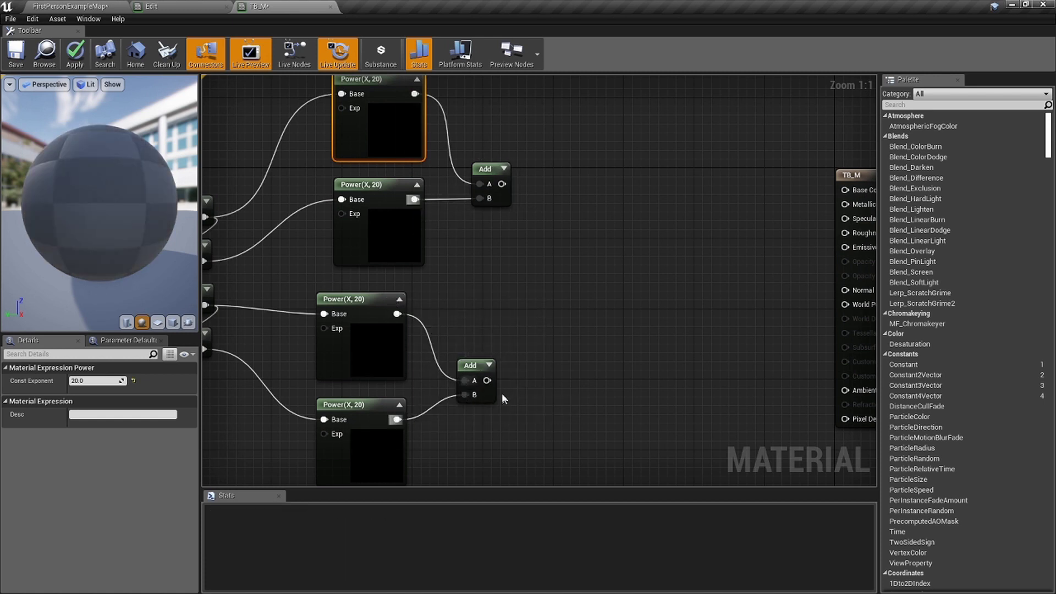
Show the previews of both Add nodes
{"action": "left_click", "coordinate": [490, 365]}
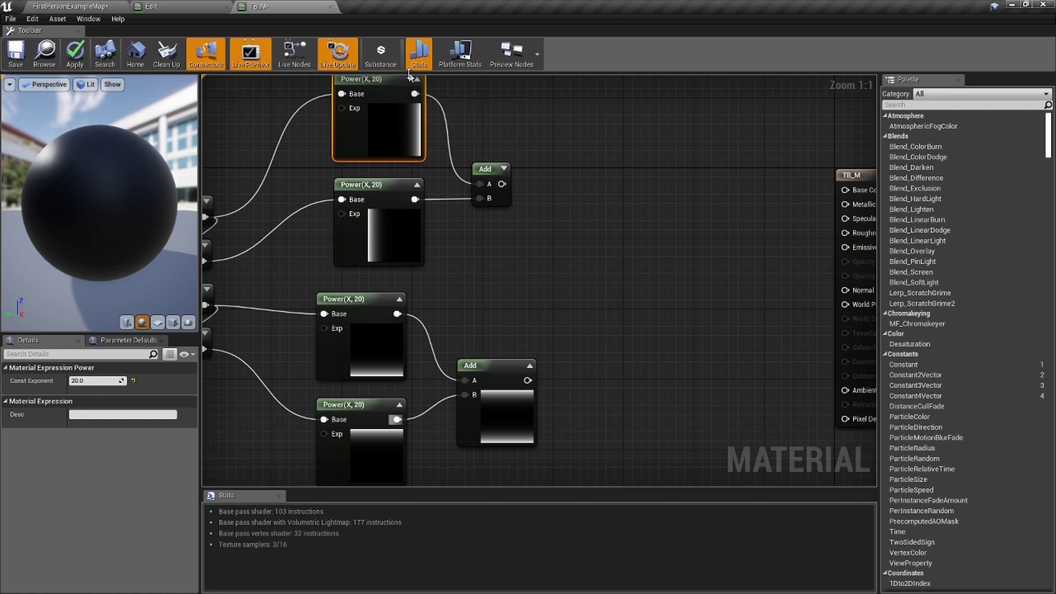
{"action": "left_click", "coordinate": [294, 57]}
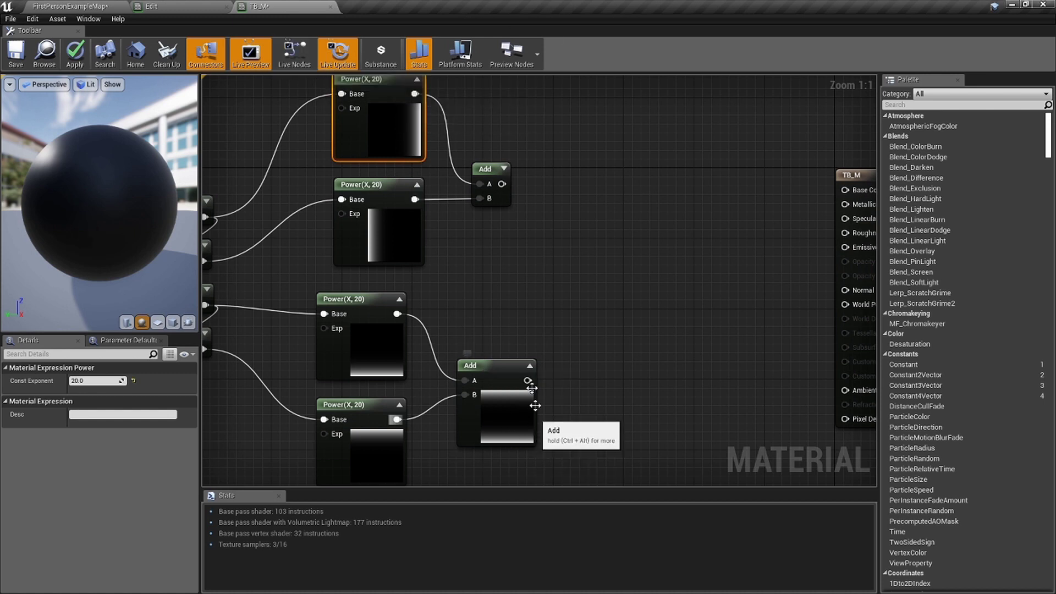
{"action": "left_click", "coordinate": [504, 167]}
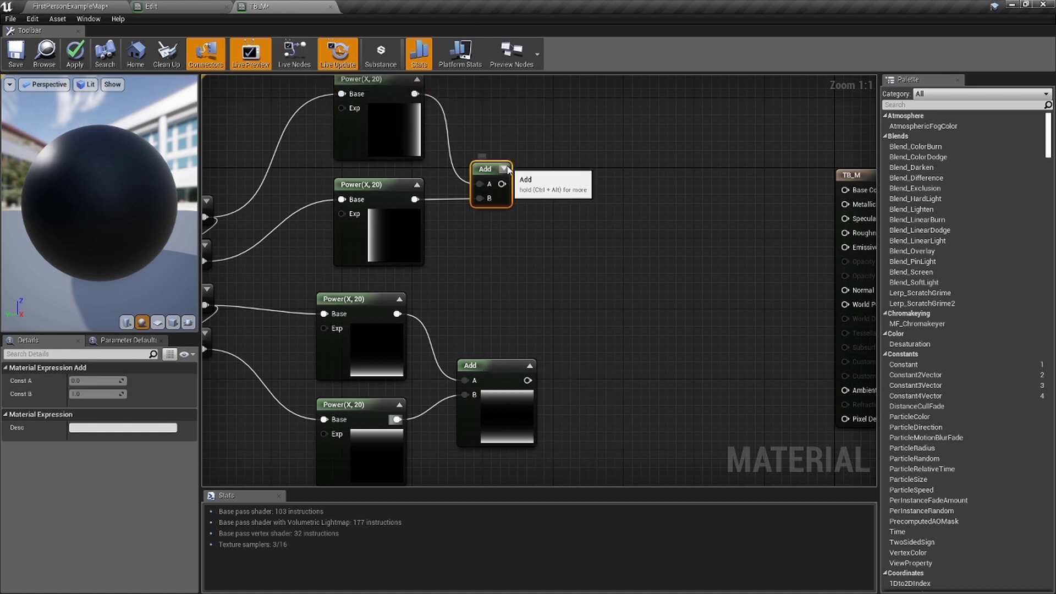
{"action": "left_click", "coordinate": [504, 169]}
Place a third Add node, feed its A and B from the upper and lower Add nodes, and show its preview
{"action": "key", "text": "a"}
{"action": "left_click", "coordinate": [585, 268]}
{"action": "left_click_drag", "start_coordinate": [544, 185], "coordinate": [553, 198]}
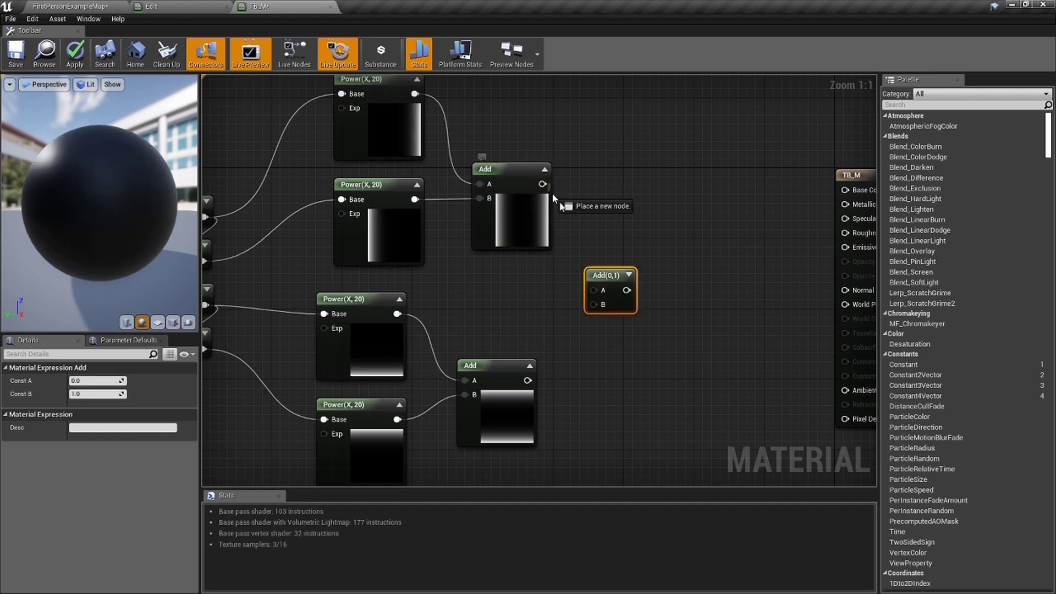
{"action": "left_click_drag", "start_coordinate": [605, 289], "coordinate": [529, 382]}
{"action": "scroll", "coordinate": [621, 293], "scroll_direction": "down", "scroll_amount": 5}
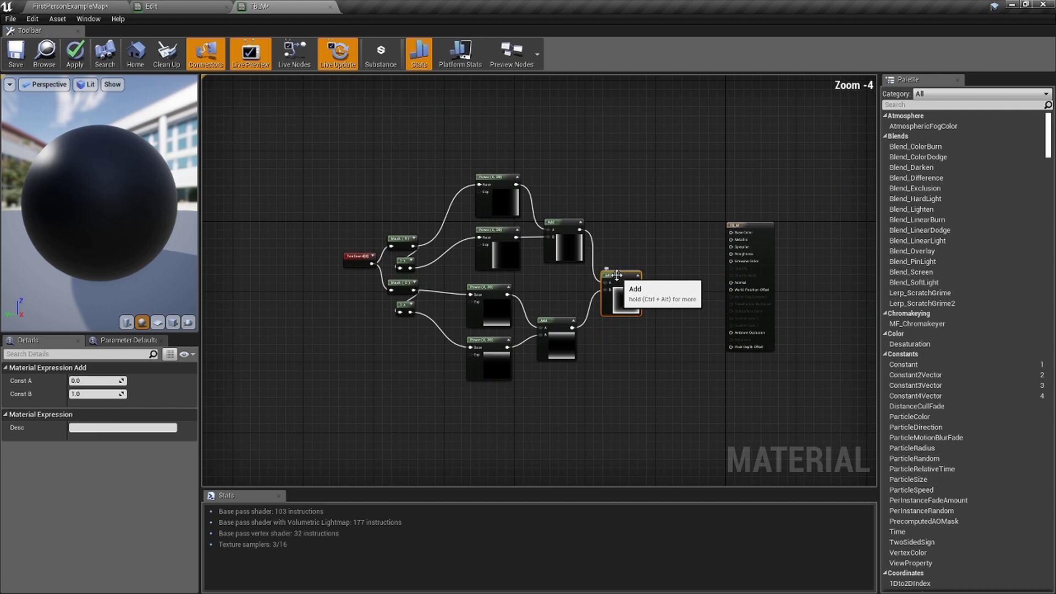
Select the whole expression network, including the Add nodes, and shift it farther from the TB_M node
{"action": "left_click_drag", "start_coordinate": [624, 348], "coordinate": [426, 207]}
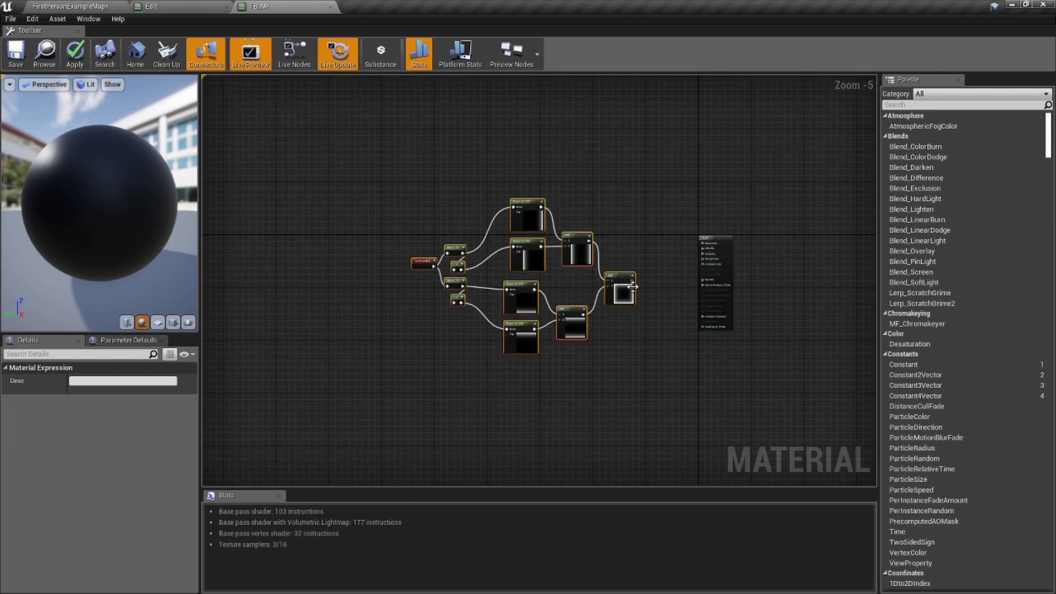
{"action": "left_click_drag", "start_coordinate": [633, 286], "coordinate": [528, 284]}
{"action": "scroll", "coordinate": [525, 285], "scroll_direction": "up", "scroll_amount": 8}
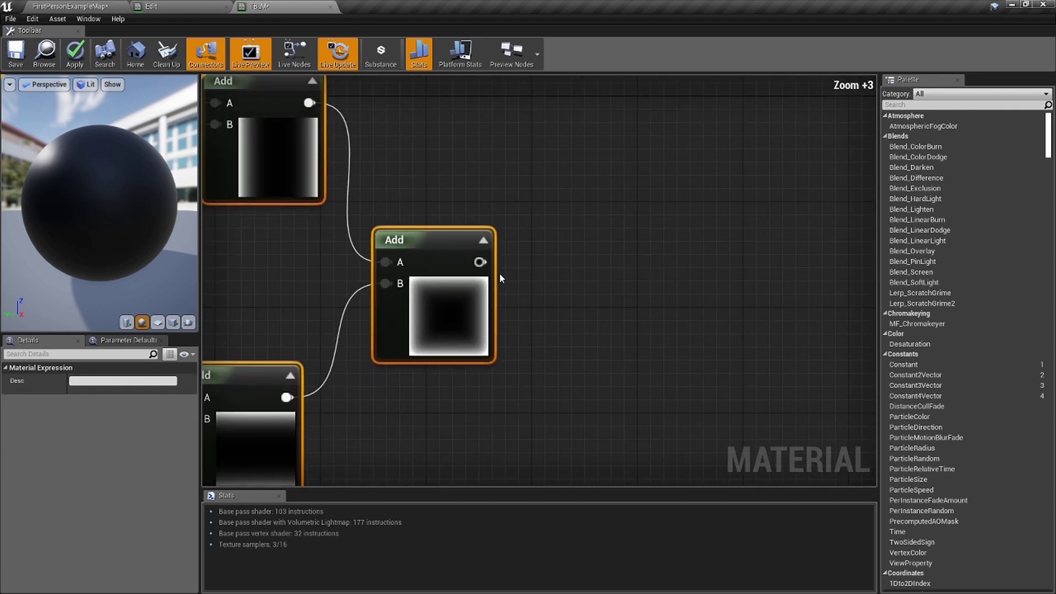
{"action": "scroll", "coordinate": [502, 280], "scroll_direction": "down", "scroll_amount": 1}
{"action": "scroll", "coordinate": [534, 265], "scroll_direction": "down", "scroll_amount": 3}
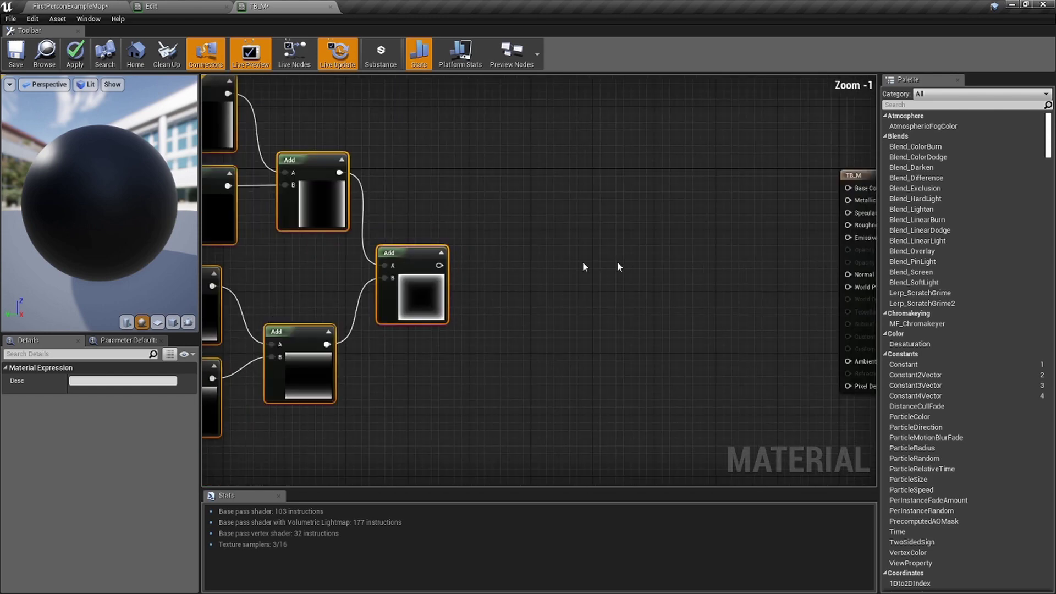
Move the TB_M node closer to the final Add node
{"action": "right_click_drag", "start_coordinate": [537, 266], "coordinate": [455, 264]}
{"action": "left_click_drag", "start_coordinate": [815, 213], "coordinate": [591, 223]}
{"action": "right_click_drag", "start_coordinate": [517, 241], "coordinate": [622, 231]}
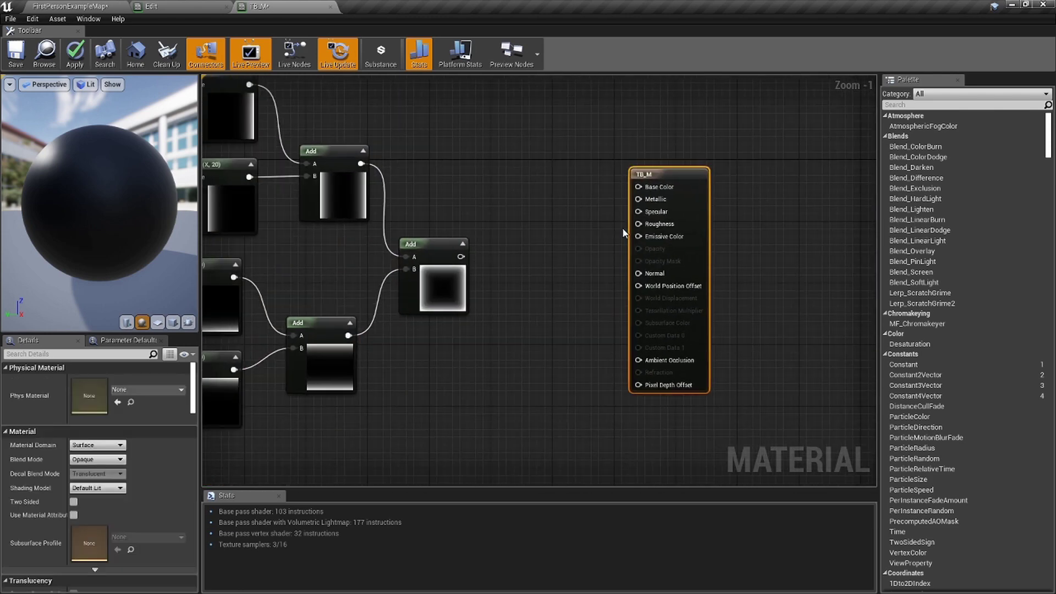
Set the material's domain to User Interface and its blend mode to Translucent
{"action": "scroll", "coordinate": [644, 221], "scroll_direction": "up", "scroll_amount": 2}
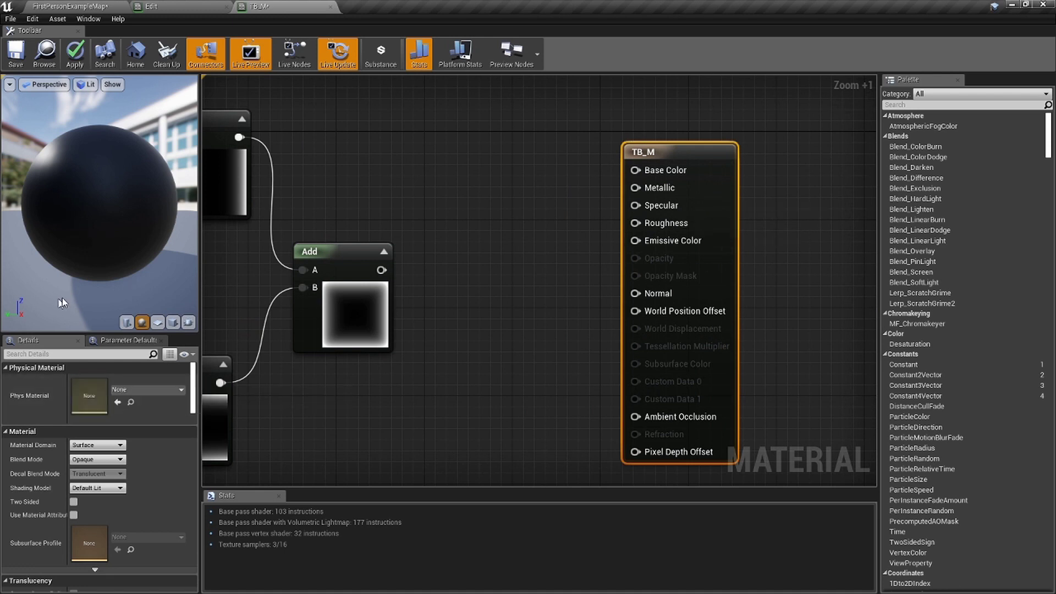
{"action": "left_click", "coordinate": [97, 445]}
{"action": "left_click", "coordinate": [112, 490]}
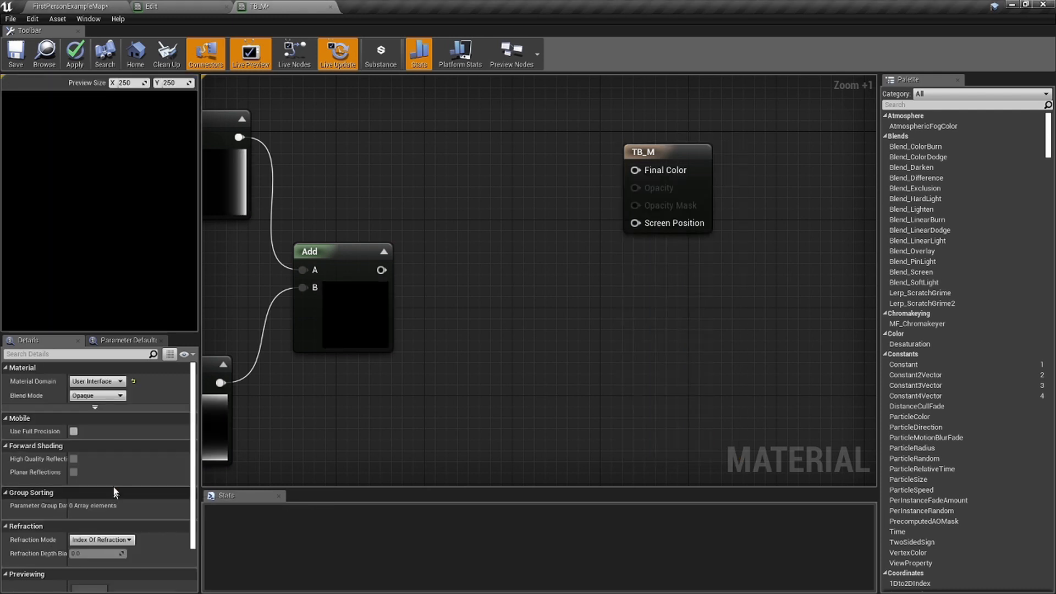
{"action": "left_click", "coordinate": [709, 176]}
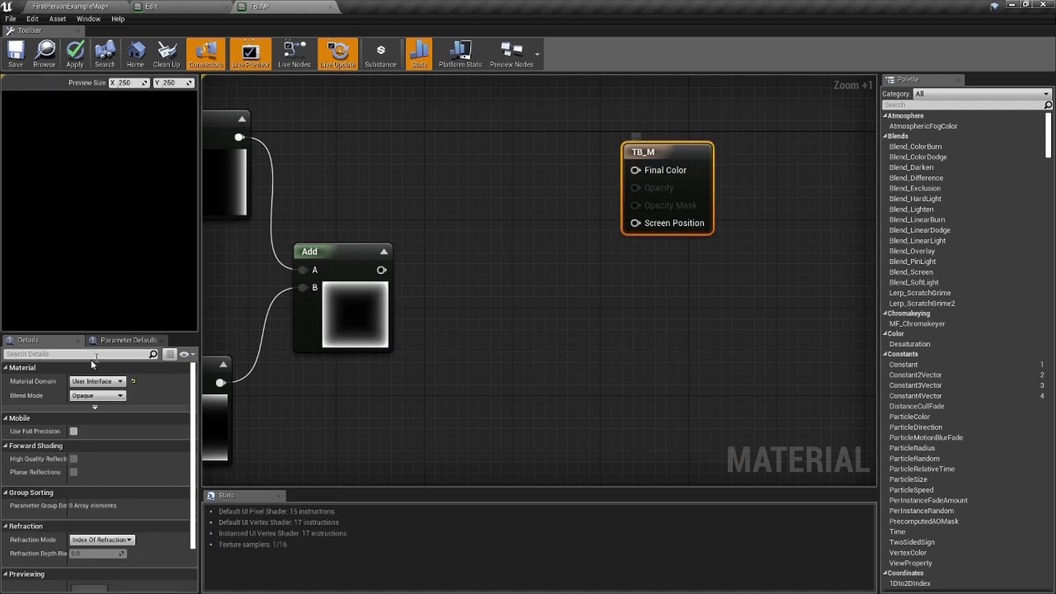
{"action": "left_click", "coordinate": [112, 396]}
{"action": "left_click", "coordinate": [139, 419]}
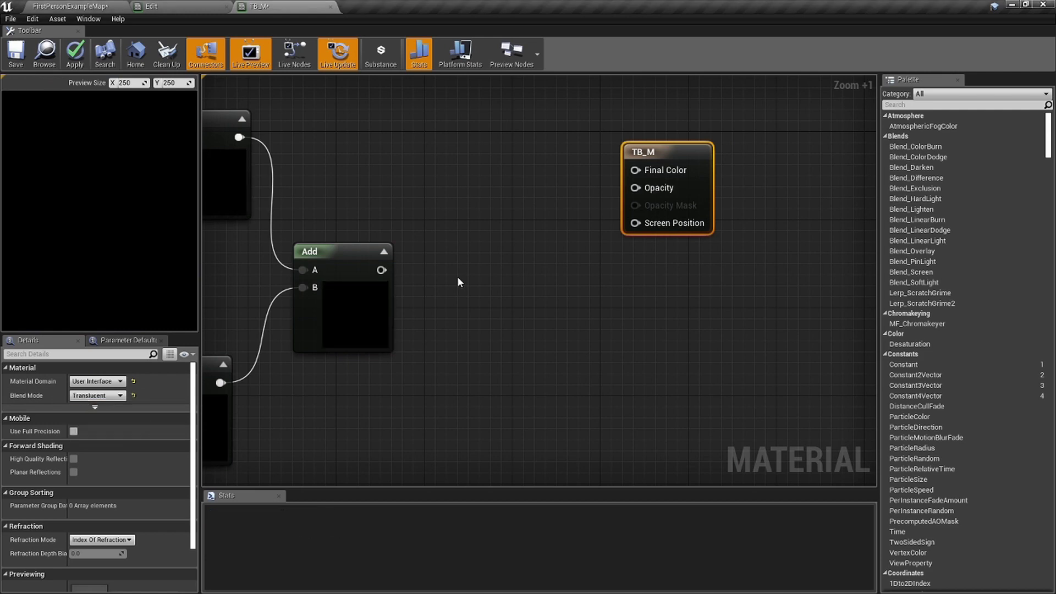
Select all the expression nodes and move them away from TB_M, leaving room after the final Add node
{"action": "scroll", "coordinate": [495, 286], "scroll_direction": "down", "scroll_amount": 5}
{"action": "right_click_drag", "start_coordinate": [563, 291], "coordinate": [574, 288]}
{"action": "scroll", "coordinate": [523, 363], "scroll_direction": "up", "scroll_amount": 1}
{"action": "scroll", "coordinate": [498, 423], "scroll_direction": "down", "scroll_amount": 1}
{"action": "left_click_drag", "start_coordinate": [529, 408], "coordinate": [206, 172]}
{"action": "right_click_drag", "start_coordinate": [509, 232], "coordinate": [400, 233]}
{"action": "scroll", "coordinate": [550, 320], "scroll_direction": "up", "scroll_amount": 5}
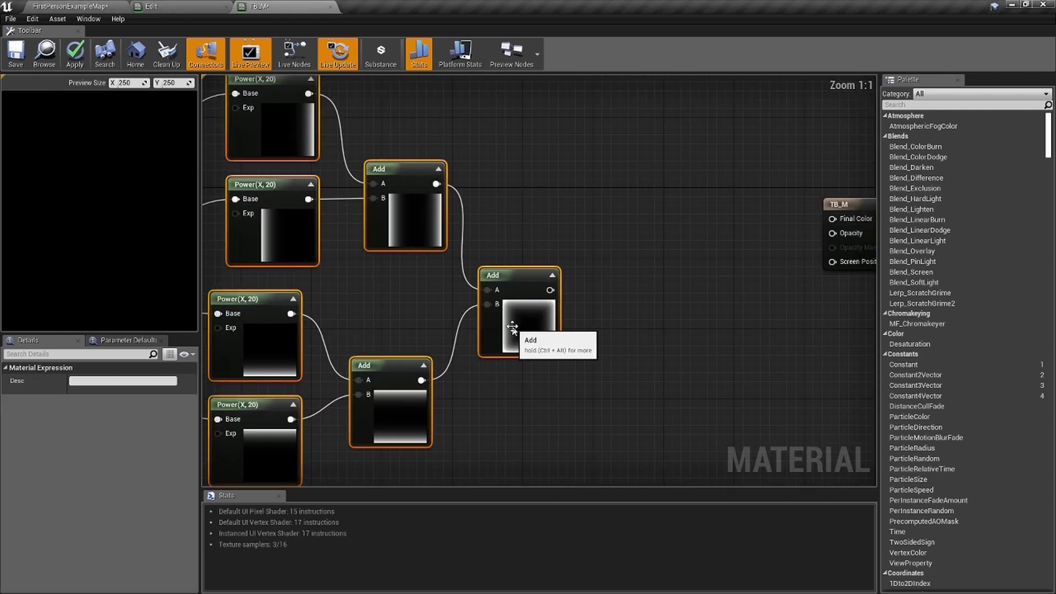
Add an If node between the final Add node and TB_M
{"action": "scroll", "coordinate": [517, 321], "scroll_direction": "up", "scroll_amount": 4}
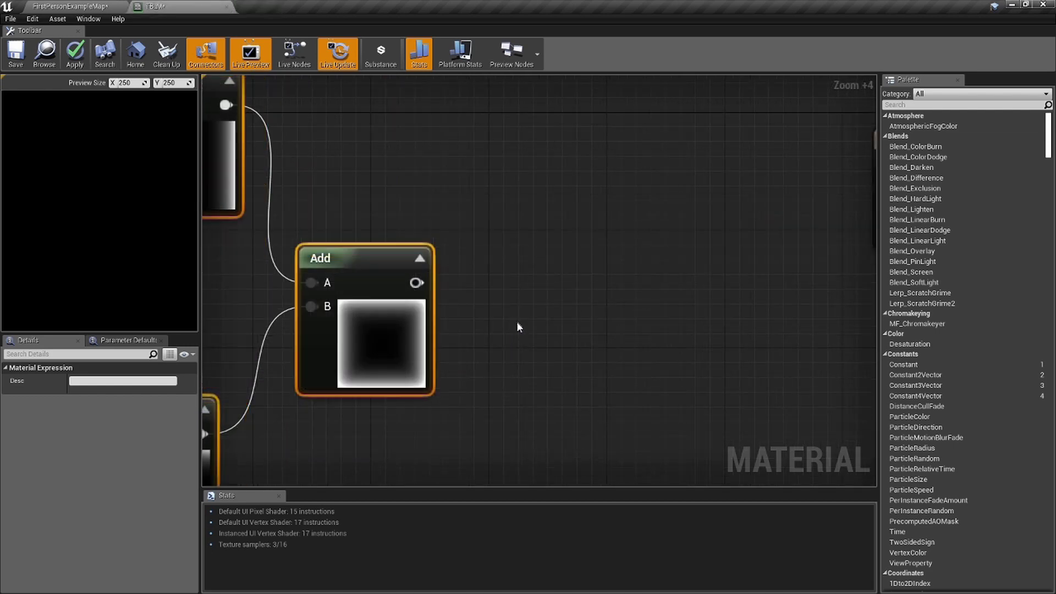
{"action": "right_click", "coordinate": [566, 289]}
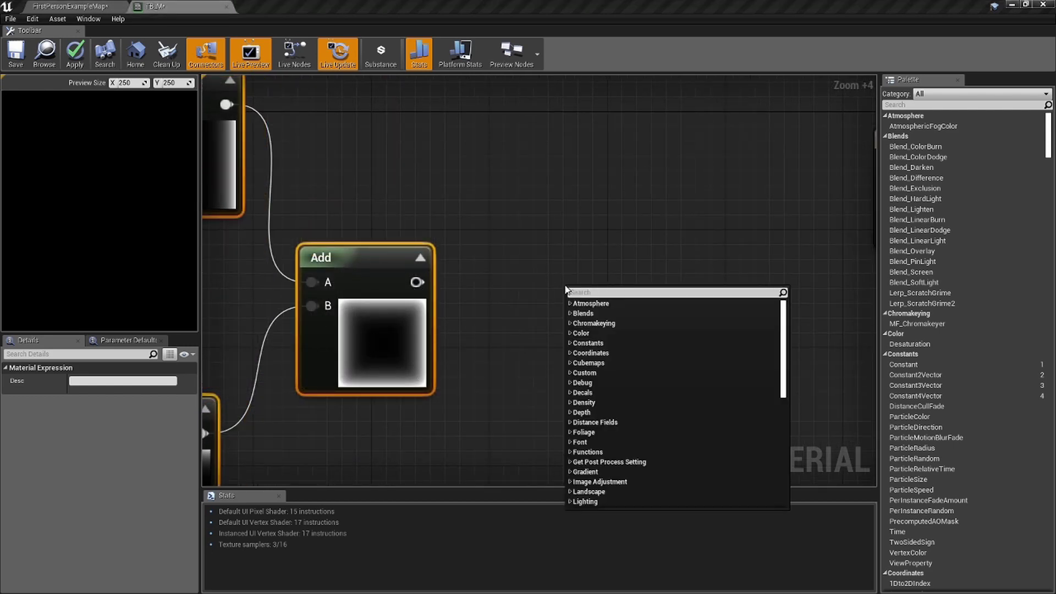
{"action": "type", "text": "if"}
{"action": "key", "text": "Return"}
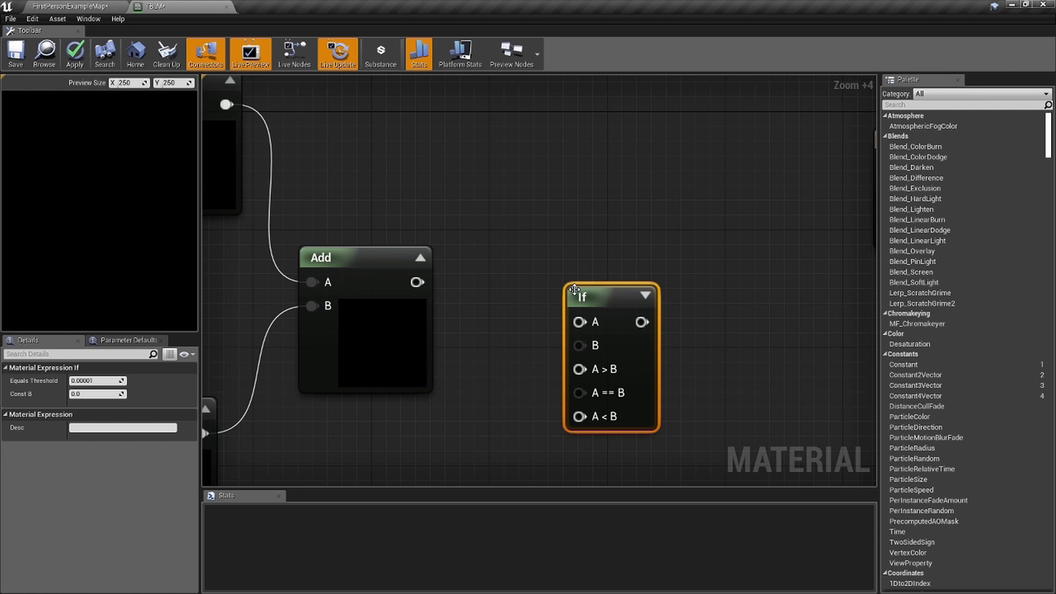
{"action": "right_click_drag", "start_coordinate": [575, 286], "coordinate": [544, 256]}
{"action": "right_click_drag", "start_coordinate": [480, 224], "coordinate": [508, 237]}
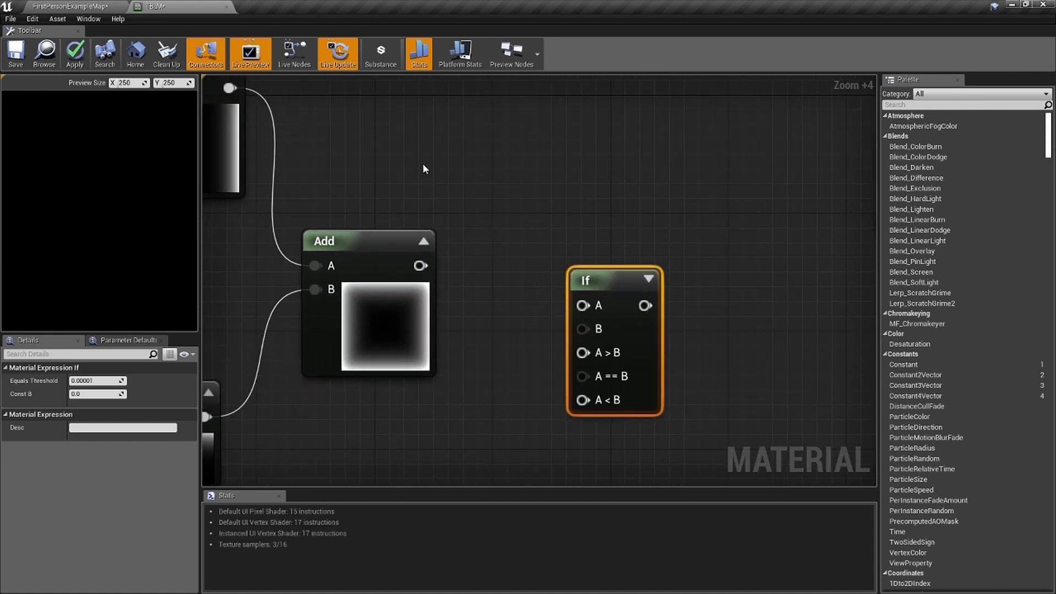
Place two Constant nodes, one above and one below the final Add node
{"action": "left_click", "coordinate": [412, 158]}
{"action": "right_click_drag", "start_coordinate": [431, 260], "coordinate": [424, 217]}
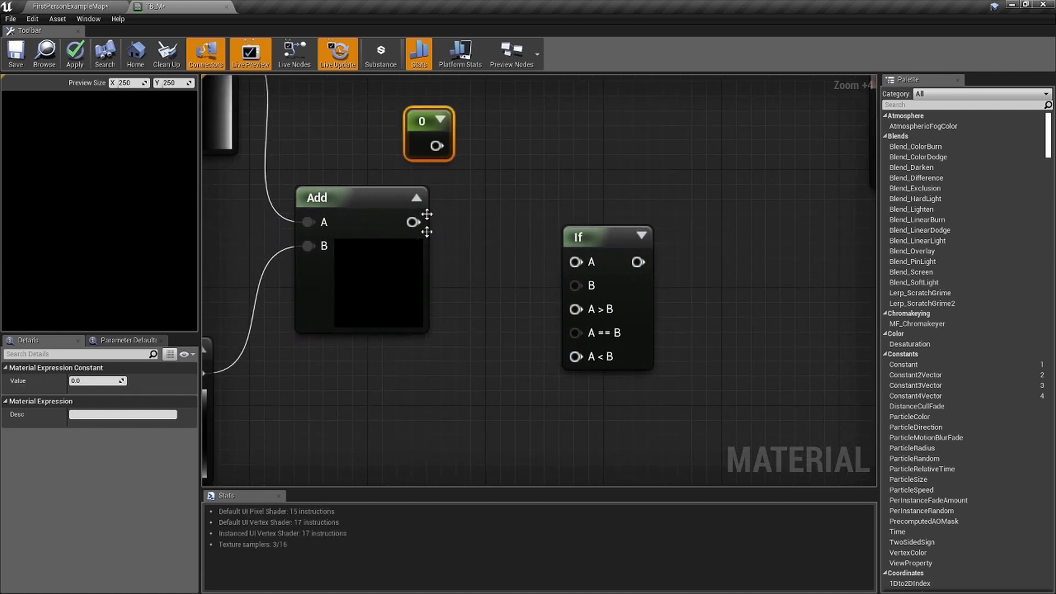
{"action": "left_click", "coordinate": [418, 371]}
Wire the If node: final Add to A and A > B, upper constant to B, lower constant to A == B and A < B
{"action": "mouse_move", "coordinate": [449, 409]}
{"action": "left_mouse_down"}
{"action": "mouse_move", "coordinate": [579, 334]}
{"action": "mouse_move", "coordinate": [457, 420]}
{"action": "left_mouse_up"}
{"action": "left_click_drag", "start_coordinate": [414, 222], "coordinate": [574, 263]}
{"action": "left_click_drag", "start_coordinate": [584, 312], "coordinate": [510, 276]}
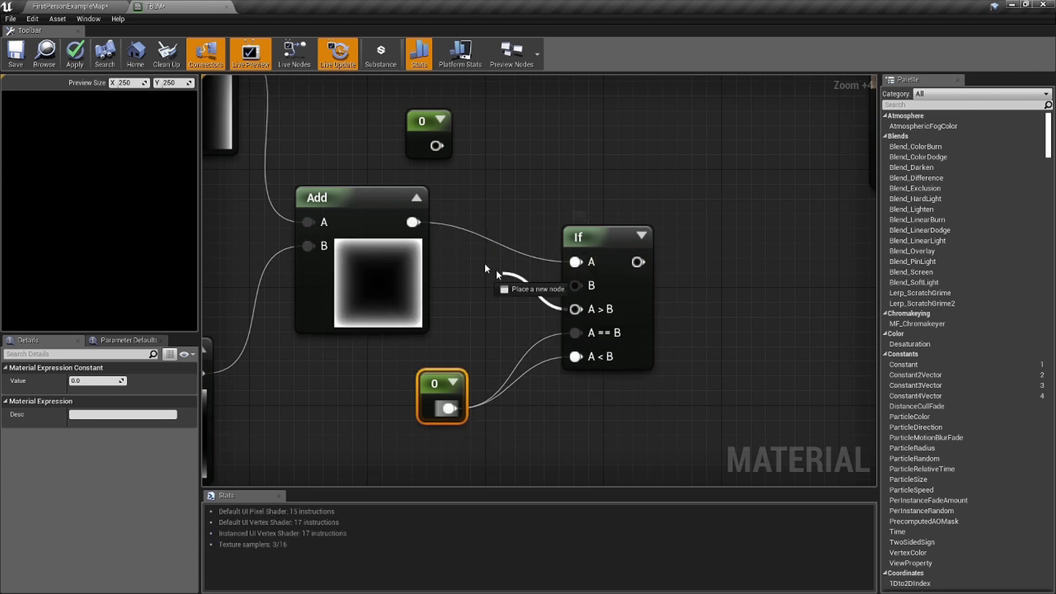
{"action": "left_click_drag", "start_coordinate": [424, 233], "coordinate": [413, 223]}
{"action": "left_click_drag", "start_coordinate": [436, 146], "coordinate": [584, 282]}
Set the upper constant to 0.2 and show the If node's preview
{"action": "left_click", "coordinate": [435, 124]}
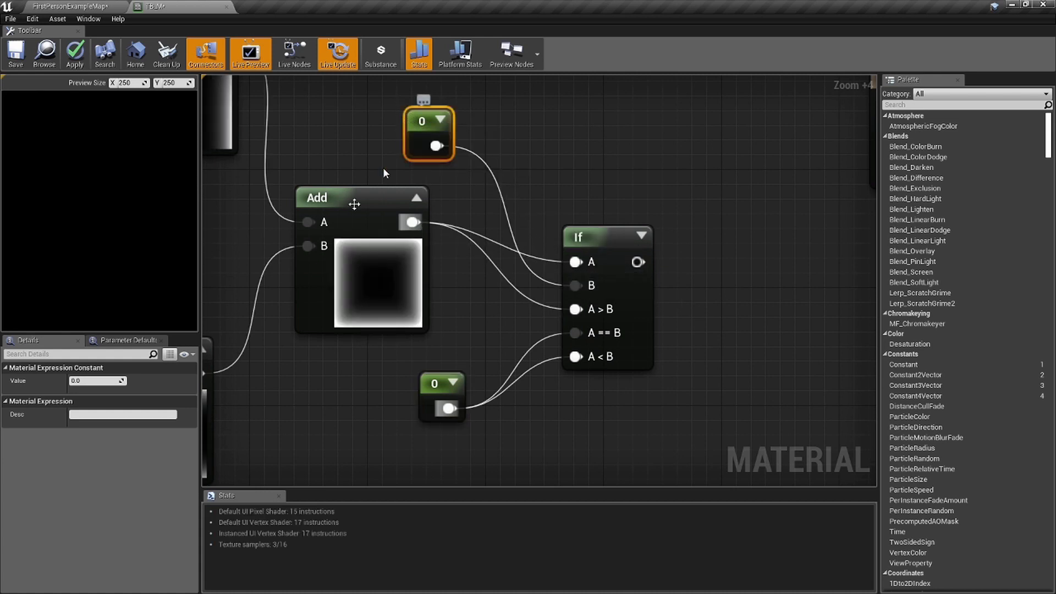
{"action": "type", "text": "0.2"}
{"action": "key", "text": "Return"}
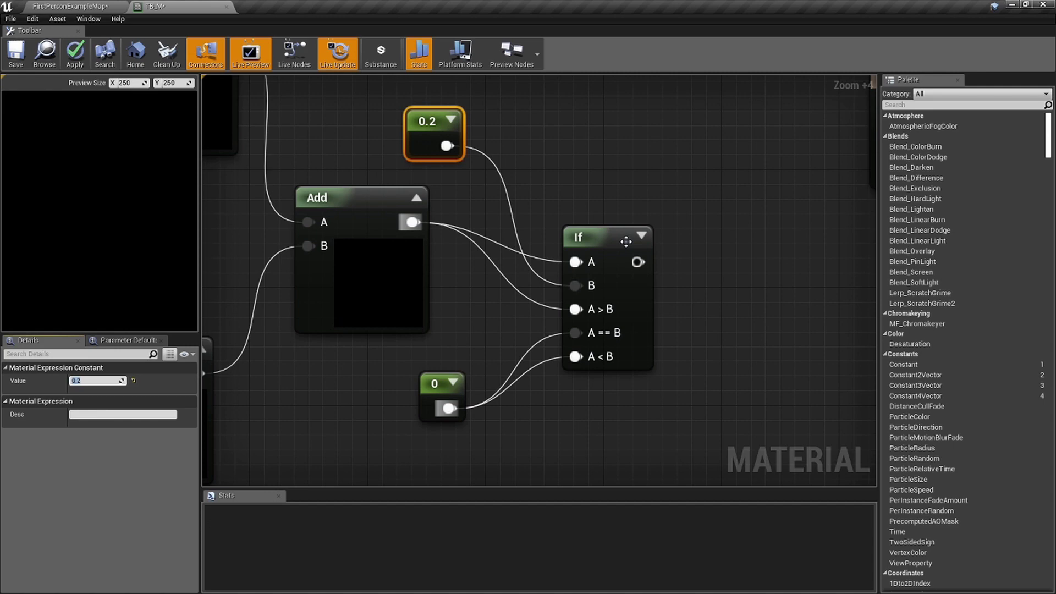
{"action": "right_click_drag", "start_coordinate": [625, 236], "coordinate": [534, 263]}
{"action": "left_click", "coordinate": [551, 262]}
Select all the expression nodes, including the If node, and move them farther from TB_M
{"action": "scroll", "coordinate": [575, 377], "scroll_direction": "down", "scroll_amount": 7}
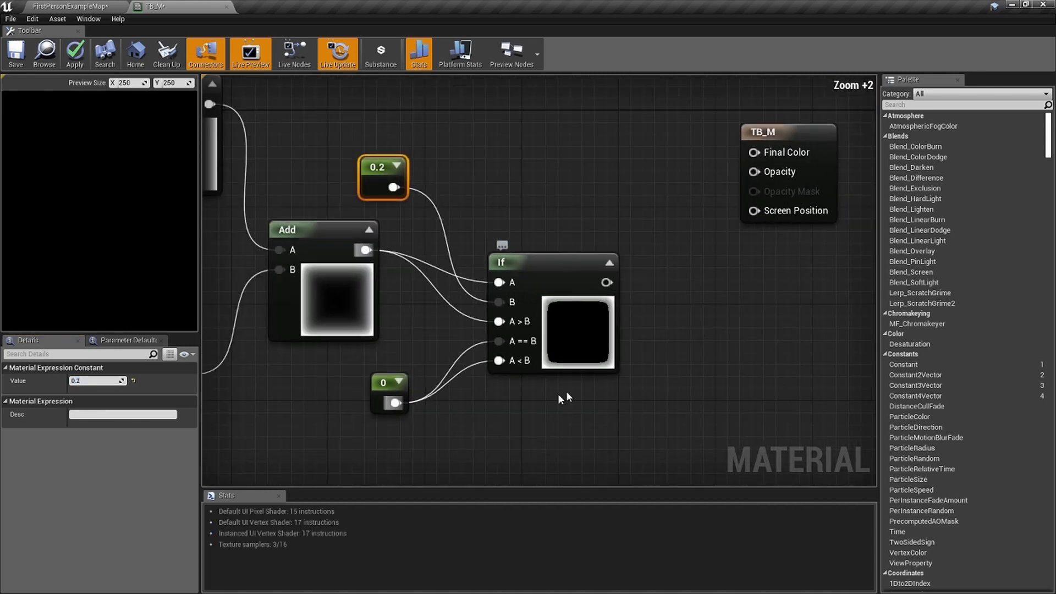
{"action": "scroll", "coordinate": [642, 400], "scroll_direction": "down", "scroll_amount": 1}
{"action": "left_click_drag", "start_coordinate": [642, 400], "coordinate": [256, 226]}
{"action": "left_click_drag", "start_coordinate": [623, 333], "coordinate": [485, 299]}
{"action": "scroll", "coordinate": [538, 289], "scroll_direction": "up", "scroll_amount": 11}
{"action": "right_click_drag", "start_coordinate": [537, 289], "coordinate": [607, 284]}
{"action": "scroll", "coordinate": [487, 277], "scroll_direction": "down", "scroll_amount": 1}
{"action": "mouse_move", "coordinate": [487, 277]}
{"action": "right_mouse_down"}
{"action": "mouse_move", "coordinate": [556, 291]}
{"action": "mouse_move", "coordinate": [620, 280]}
{"action": "mouse_move", "coordinate": [474, 291]}
{"action": "right_mouse_up"}
{"action": "scroll", "coordinate": [619, 281], "scroll_direction": "down", "scroll_amount": 2}
{"action": "scroll", "coordinate": [664, 275], "scroll_direction": "up", "scroll_amount": 2}
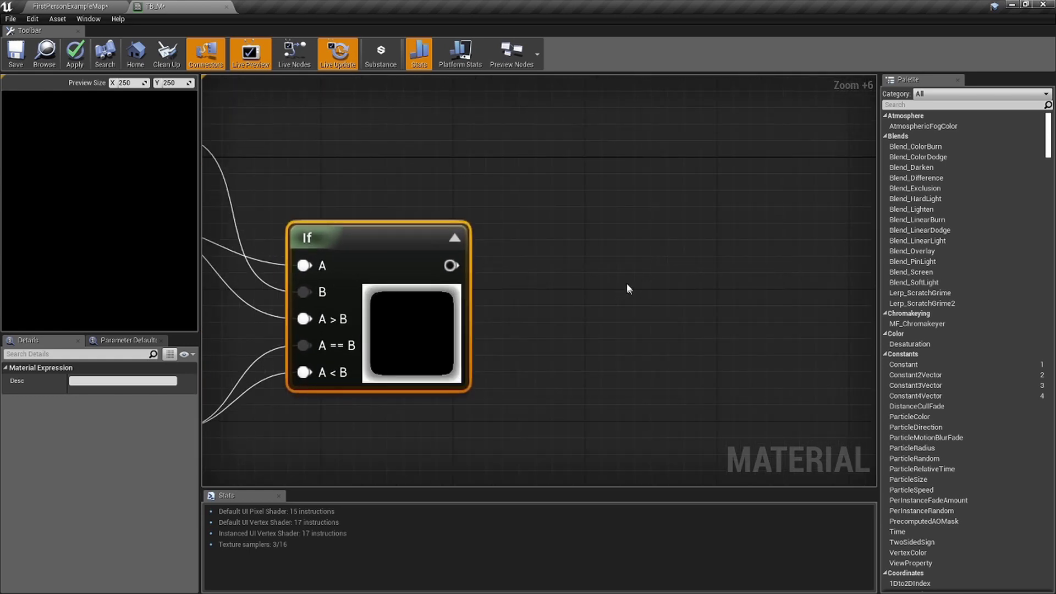
Place two Lerp nodes, one above the other, between the If node and TB_M
{"action": "left_click", "coordinate": [662, 355]}
{"action": "right_click_drag", "start_coordinate": [581, 386], "coordinate": [530, 414]}
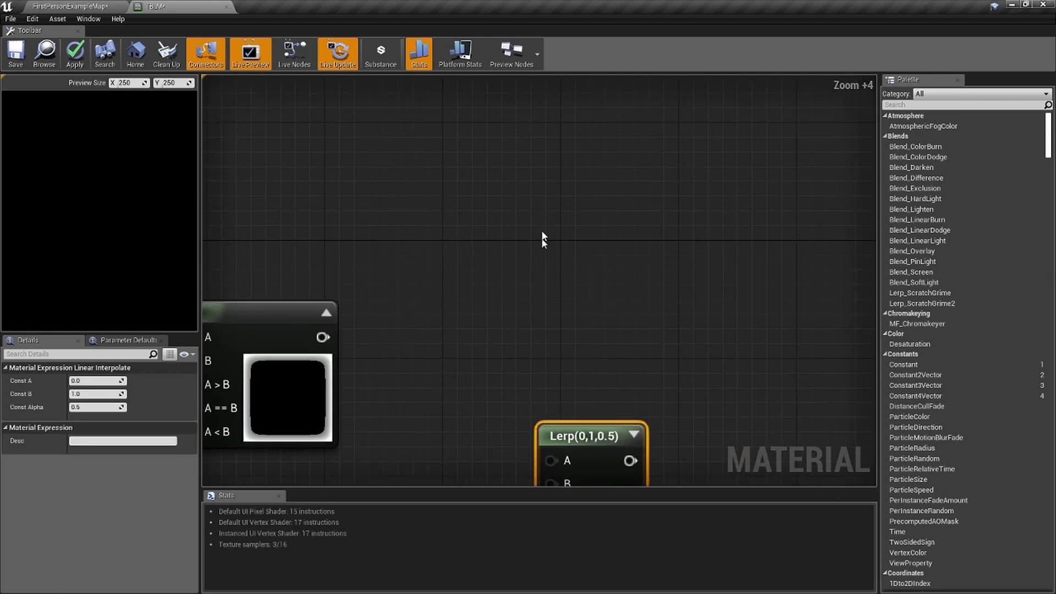
{"action": "key", "text": "l"}
{"action": "left_click", "coordinate": [541, 199]}
{"action": "right_click_drag", "start_coordinate": [516, 307], "coordinate": [545, 222]}
{"action": "scroll", "coordinate": [545, 226], "scroll_direction": "down", "scroll_amount": 2}
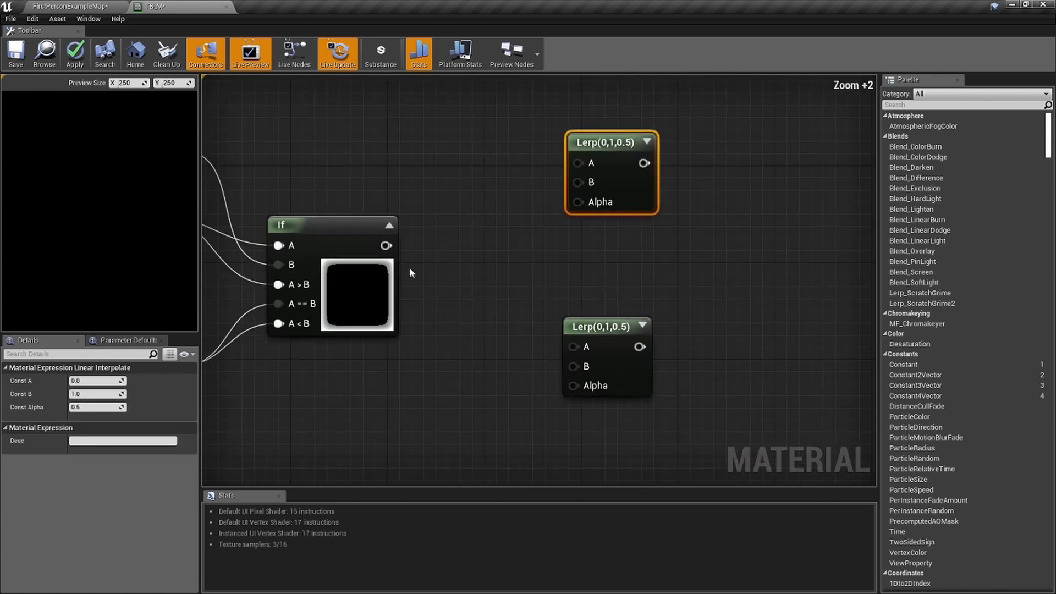
Connect the If output to the Alpha inputs of both Lerp nodes
{"action": "left_click_drag", "start_coordinate": [387, 246], "coordinate": [572, 346]}
{"action": "left_click_drag", "start_coordinate": [587, 388], "coordinate": [586, 387]}
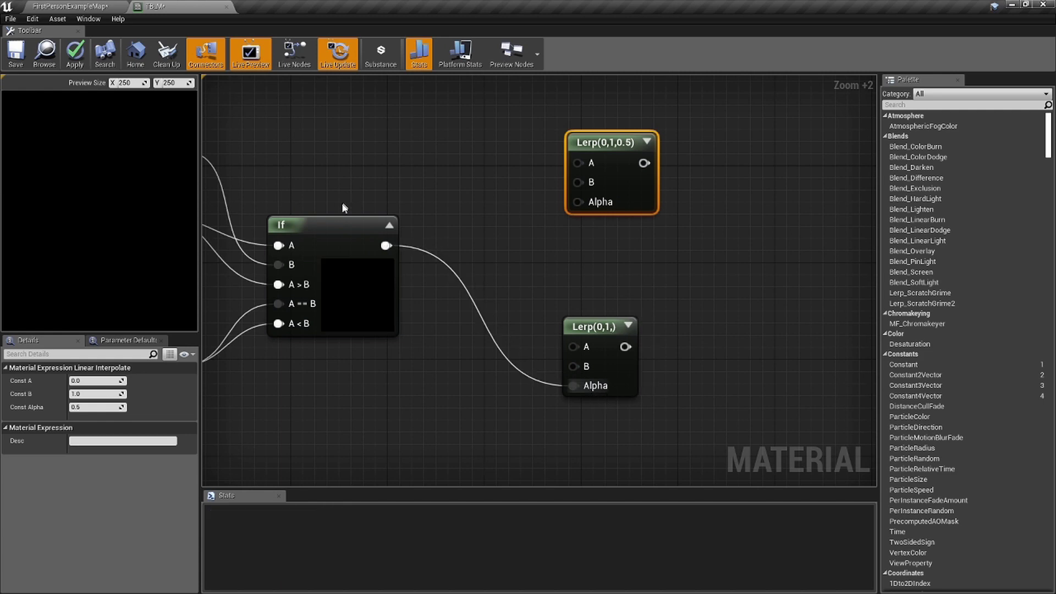
{"action": "left_click_drag", "start_coordinate": [386, 245], "coordinate": [577, 203]}
{"action": "scroll", "coordinate": [741, 268], "scroll_direction": "down", "scroll_amount": 2}
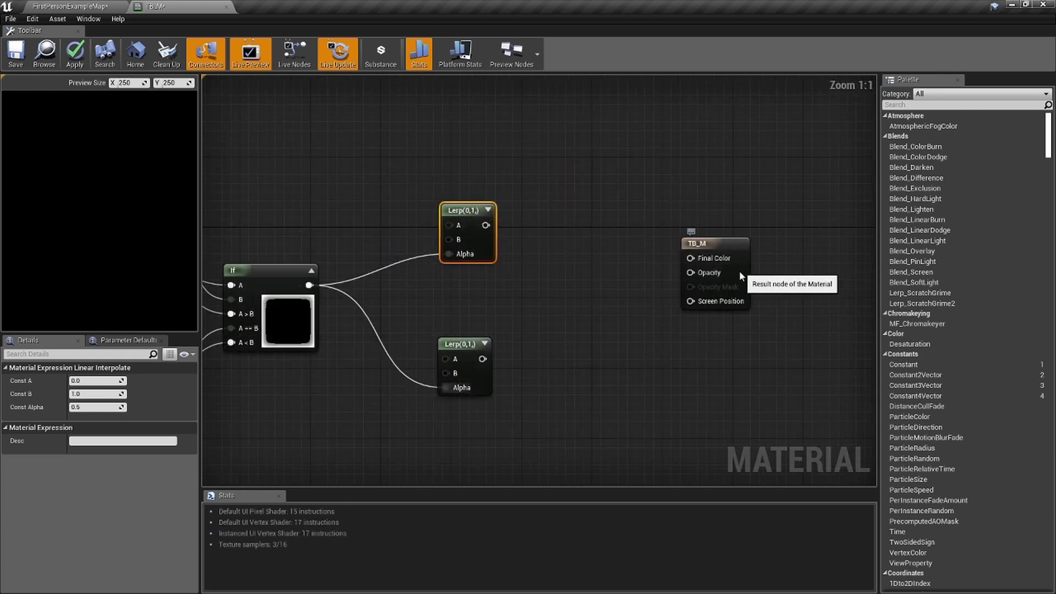
Move TB_M closer to the Lerp nodes and connect the If output to its Final Color and Opacity inputs
{"action": "left_click_drag", "start_coordinate": [741, 269], "coordinate": [644, 313]}
{"action": "scroll", "coordinate": [465, 360], "scroll_direction": "up", "scroll_amount": 6}
{"action": "left_click_drag", "start_coordinate": [435, 373], "coordinate": [642, 275]}
{"action": "right_click_drag", "start_coordinate": [314, 335], "coordinate": [532, 324]}
{"action": "mouse_move", "coordinate": [326, 223]}
{"action": "left_mouse_down"}
{"action": "mouse_move", "coordinate": [794, 243]}
{"action": "mouse_move", "coordinate": [858, 266]}
{"action": "mouse_move", "coordinate": [358, 273]}
{"action": "mouse_move", "coordinate": [334, 230]}
{"action": "left_mouse_up"}
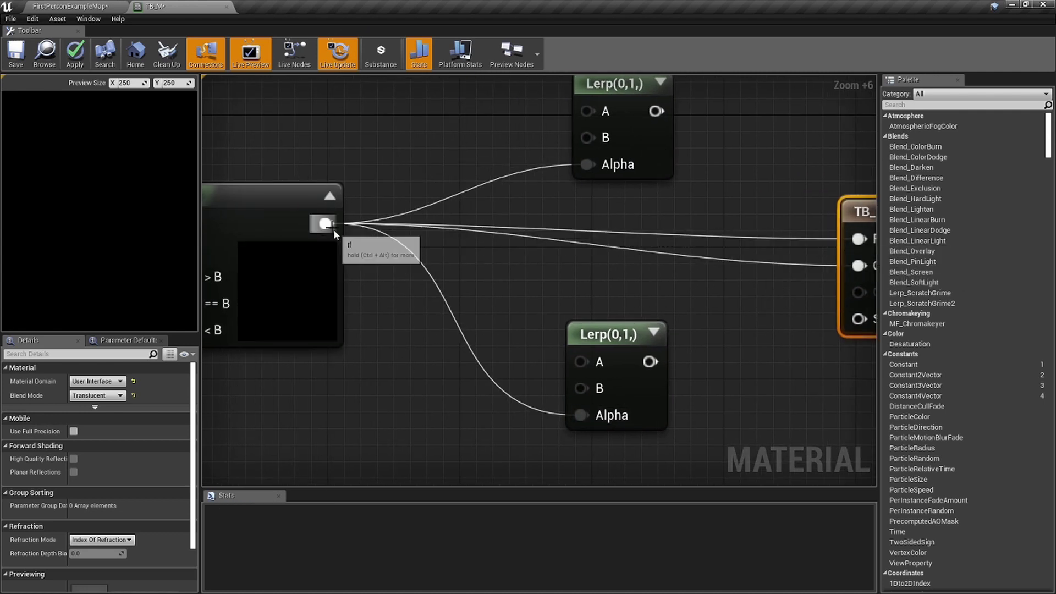
Place two Constant nodes, one above the other, beside the lower Lerp and set the lower constant to 0.5
{"action": "right_click_drag", "start_coordinate": [592, 268], "coordinate": [486, 257]}
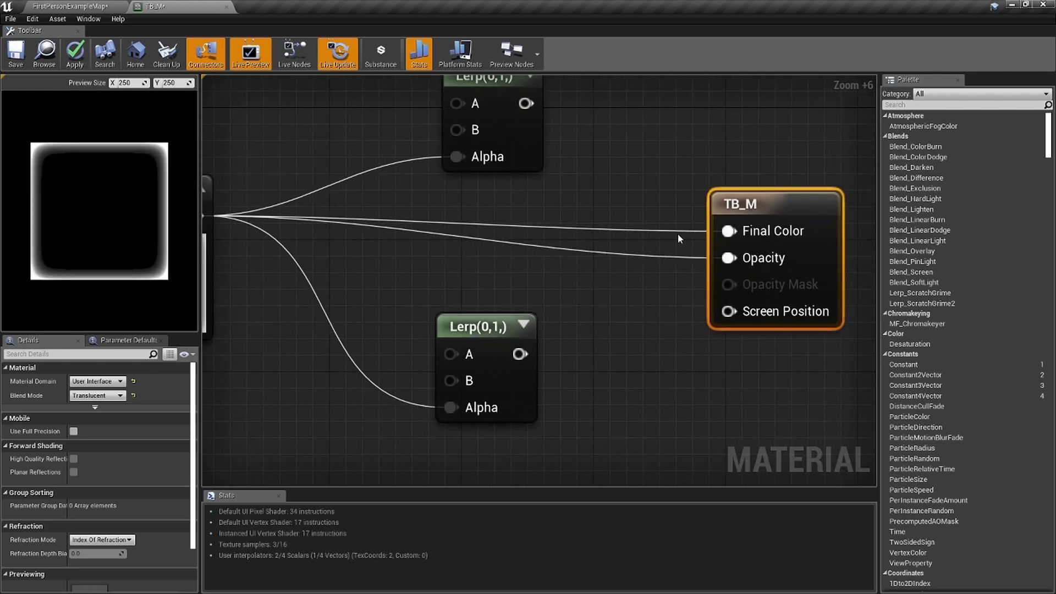
{"action": "right_click_drag", "start_coordinate": [691, 231], "coordinate": [749, 213]}
{"action": "right_click_drag", "start_coordinate": [462, 353], "coordinate": [507, 369]}
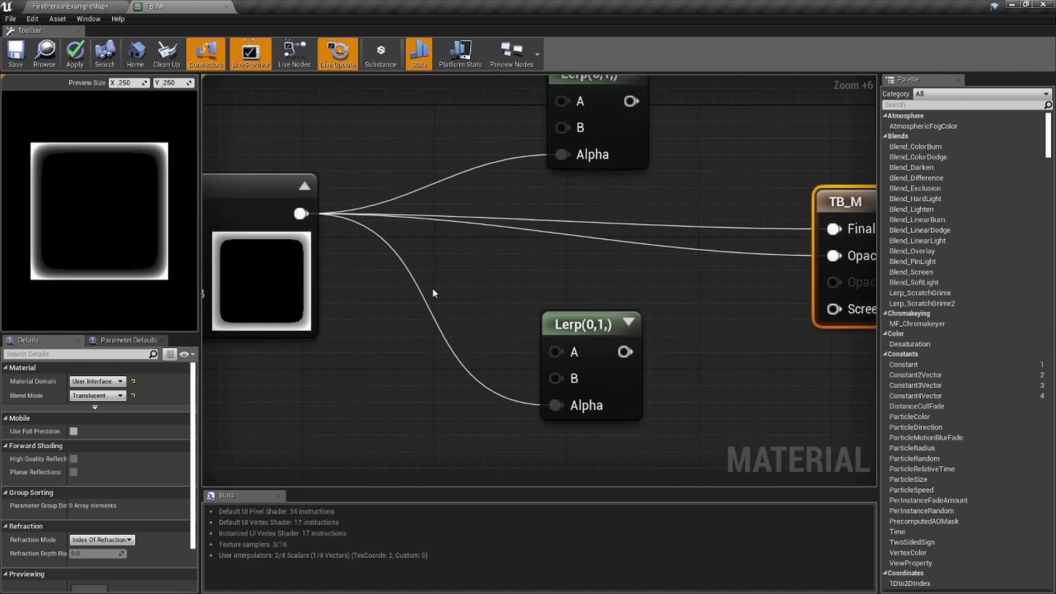
{"action": "left_click", "coordinate": [432, 288]}
{"action": "left_click", "coordinate": [428, 364]}
{"action": "left_click_drag", "start_coordinate": [465, 329], "coordinate": [557, 352]}
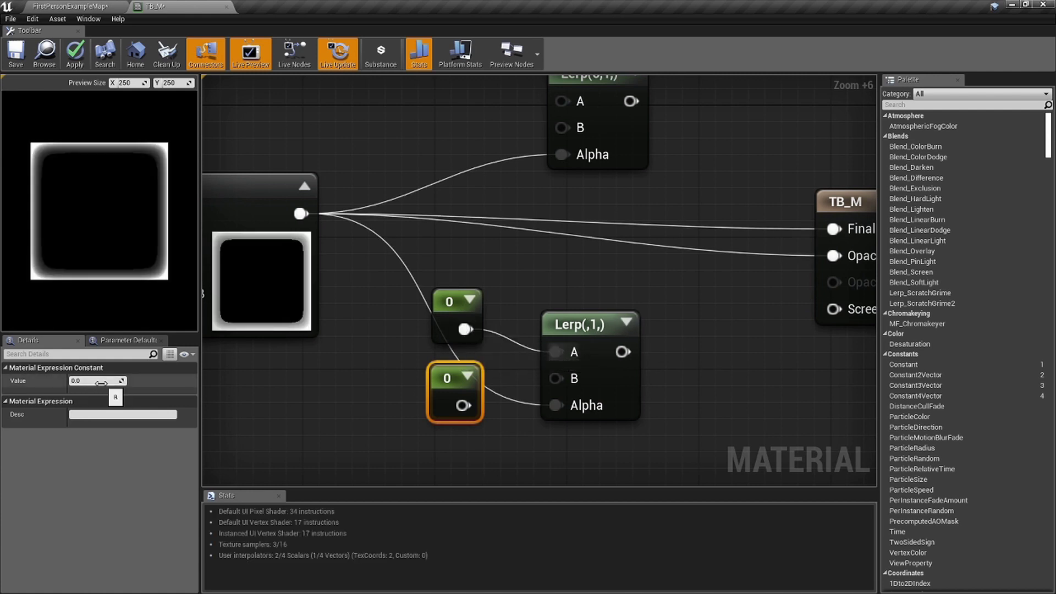
{"action": "type", "text": "0.5"}
{"action": "key", "text": "Return"}
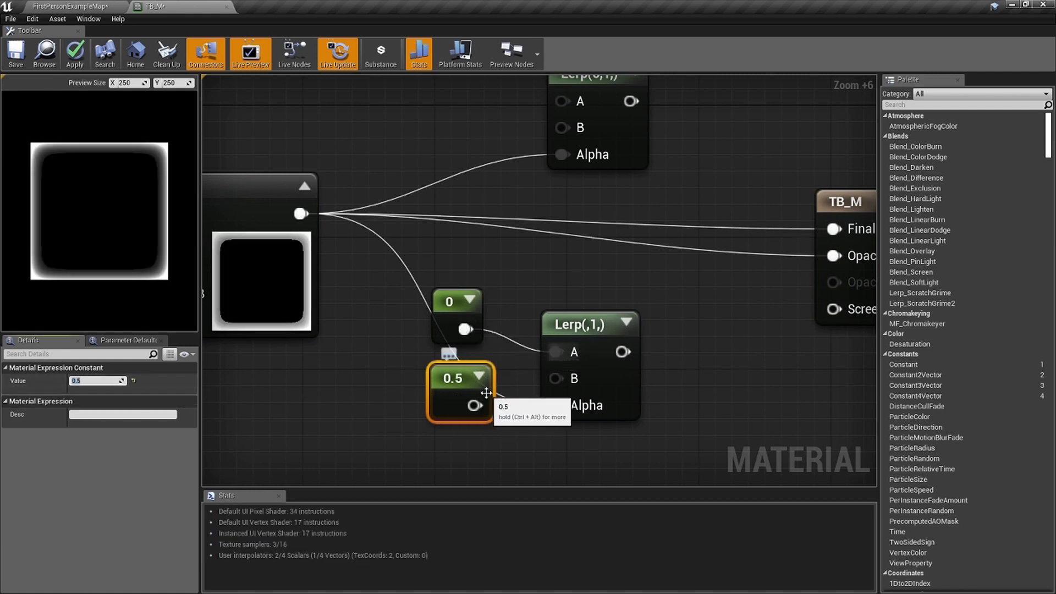
Swap the positions of the two constants and connect the 0.5 constant to the lower Lerp's A input in place of the other one
{"action": "left_click", "coordinate": [556, 353], "text": "alt"}
{"action": "left_click_drag", "start_coordinate": [454, 305], "coordinate": [392, 388]}
{"action": "left_click_drag", "start_coordinate": [475, 391], "coordinate": [492, 307]}
{"action": "left_click_drag", "start_coordinate": [560, 359], "coordinate": [557, 354]}
Connect the other constant to the lower Lerp's B input and set its value to 1
{"action": "left_click_drag", "start_coordinate": [395, 406], "coordinate": [482, 393]}
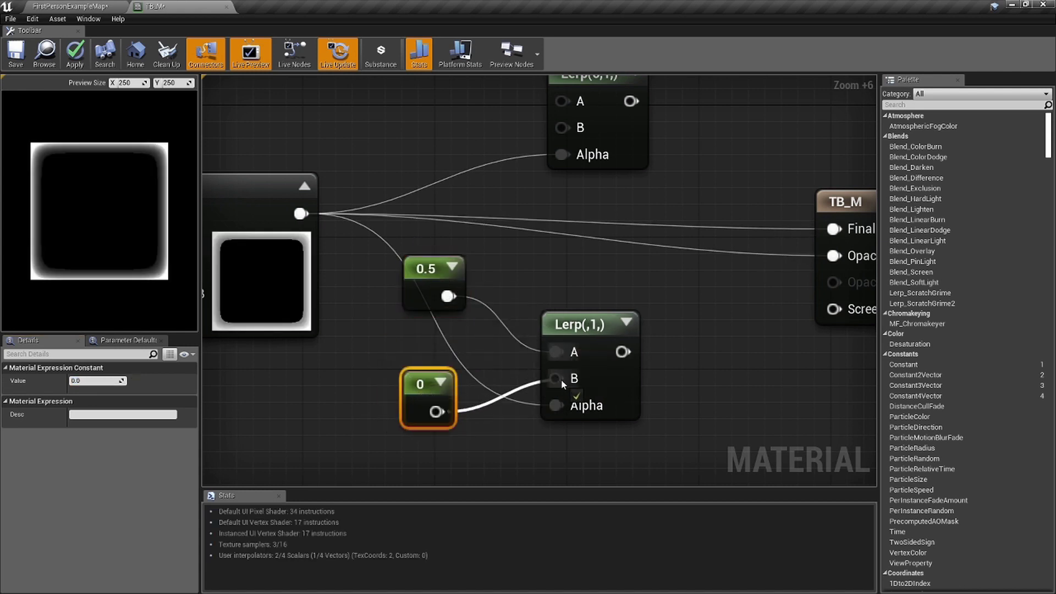
{"action": "left_click_drag", "start_coordinate": [562, 384], "coordinate": [561, 380]}
{"action": "left_click", "coordinate": [101, 381]}
{"action": "type", "text": "1"}
{"action": "key", "text": "Return"}
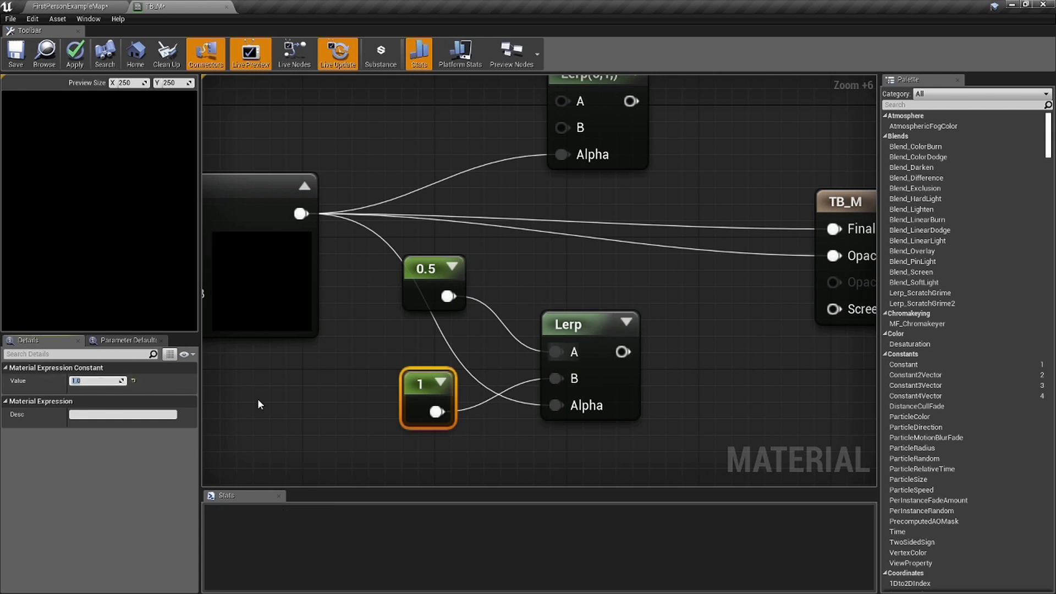
Connect the lower Lerp's output to the Opacity input of TB_M
{"action": "left_click_drag", "start_coordinate": [623, 352], "coordinate": [521, 254]}
{"action": "right_click_drag", "start_coordinate": [347, 314], "coordinate": [688, 318]}
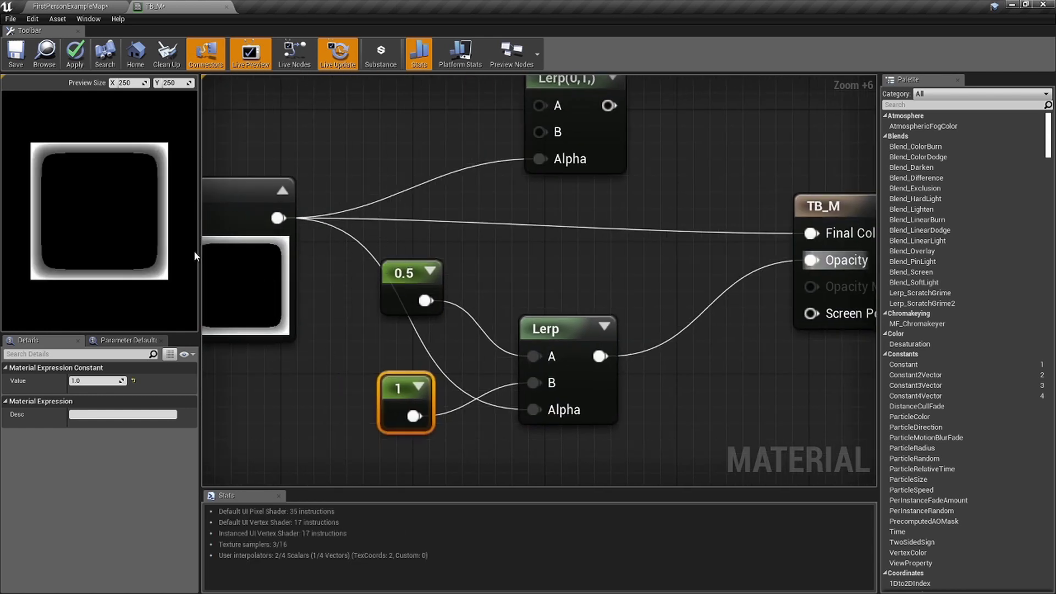
Place two Constant3Vector nodes, one above the other, in the empty area above the If node
{"action": "scroll", "coordinate": [511, 238], "scroll_direction": "down", "scroll_amount": 1}
{"action": "right_click_drag", "start_coordinate": [505, 199], "coordinate": [507, 267]}
{"action": "scroll", "coordinate": [506, 267], "scroll_direction": "down", "scroll_amount": 1}
{"action": "right_click_drag", "start_coordinate": [366, 146], "coordinate": [382, 236]}
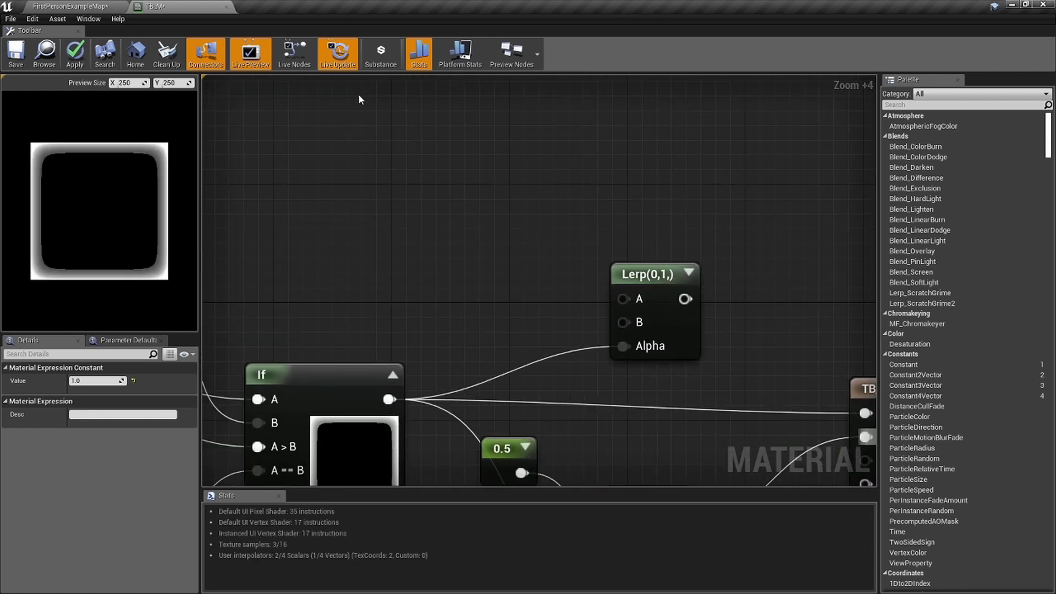
{"action": "left_click", "coordinate": [358, 94]}
{"action": "left_click", "coordinate": [346, 235]}
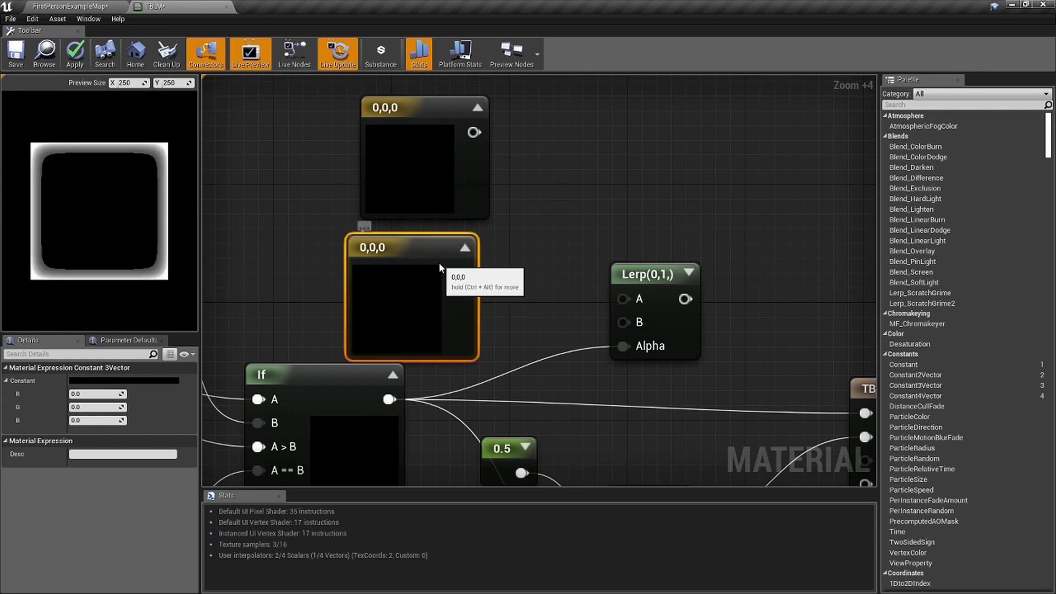
Connect the upper and lower Constant3Vector nodes to the upper Lerp's A and B inputs, and its output to TB_M's Final Color
{"action": "left_click_drag", "start_coordinate": [441, 266], "coordinate": [443, 260]}
{"action": "left_click_drag", "start_coordinate": [473, 132], "coordinate": [462, 267]}
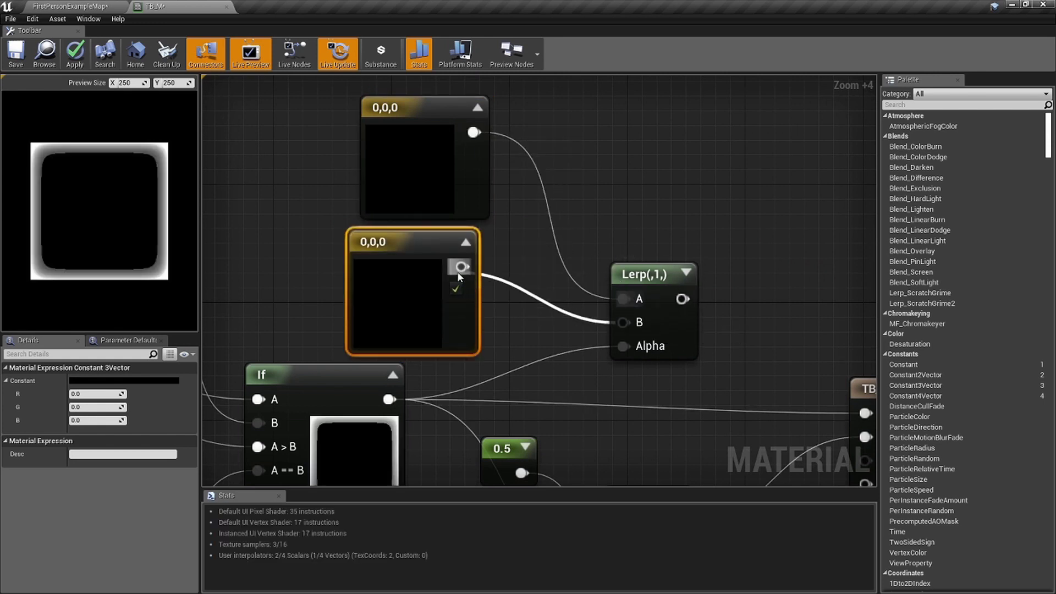
{"action": "right_click_drag", "start_coordinate": [458, 272], "coordinate": [452, 279]}
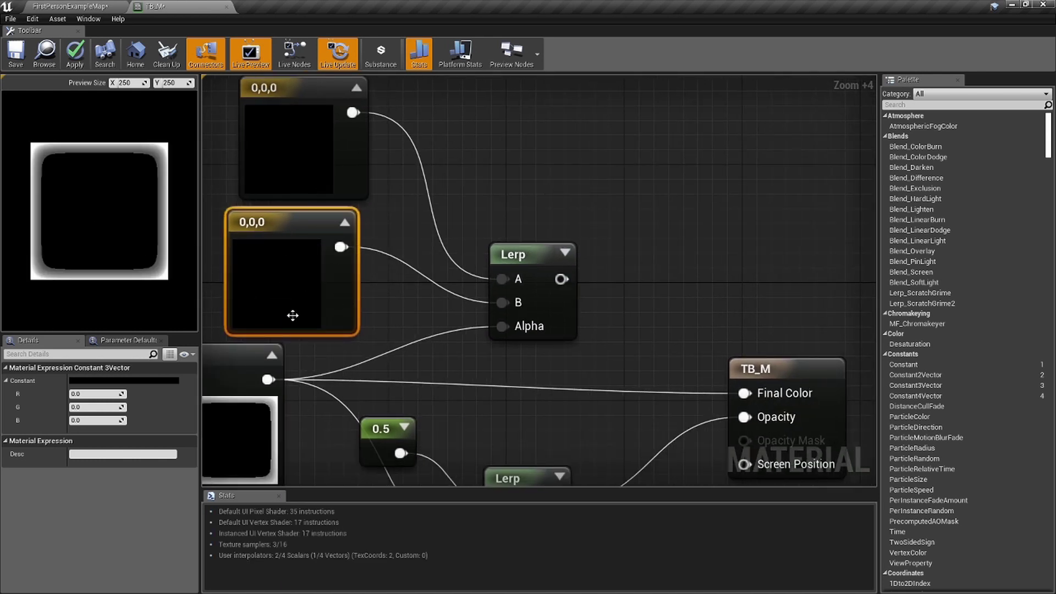
{"action": "left_click_drag", "start_coordinate": [562, 279], "coordinate": [759, 395]}
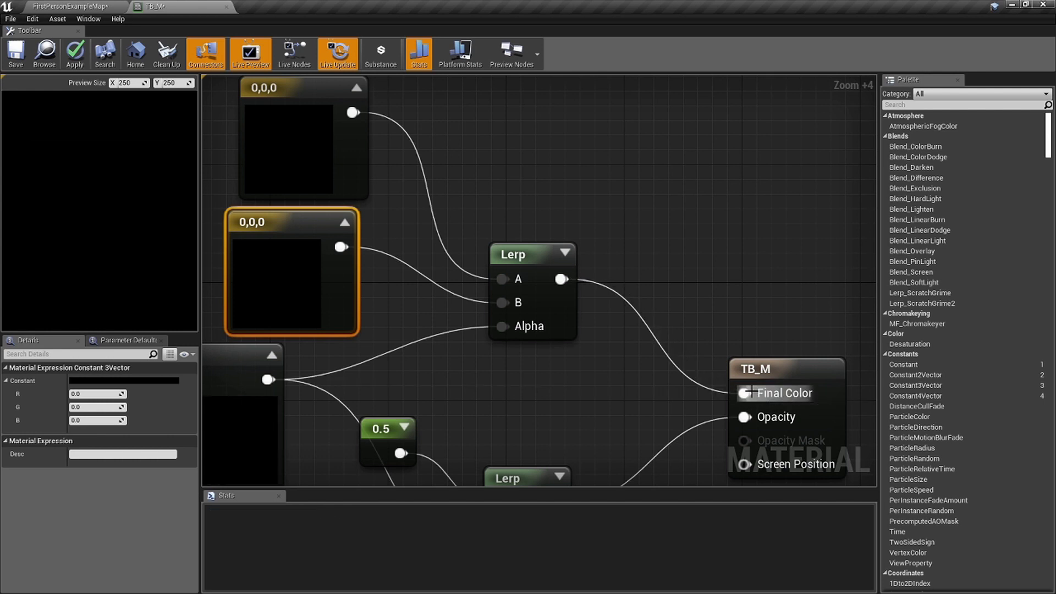
Set the R, G and B values of the lower Constant3Vector to 0.75 each
{"action": "double_click", "coordinate": [290, 266]}
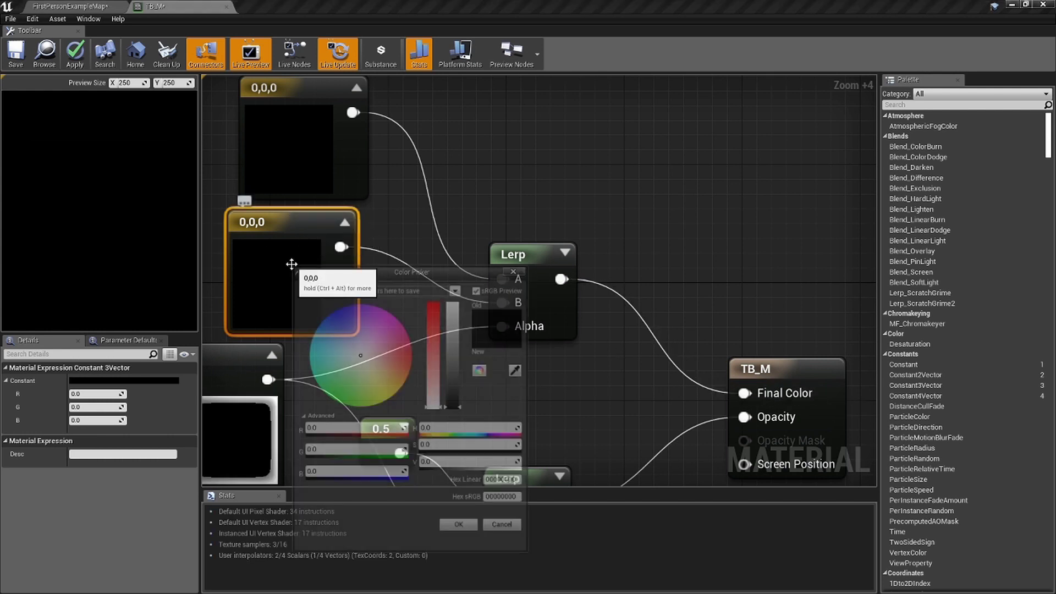
{"action": "left_click", "coordinate": [508, 531]}
{"action": "left_click", "coordinate": [104, 394]}
{"action": "key", "text": "BackSpace"}
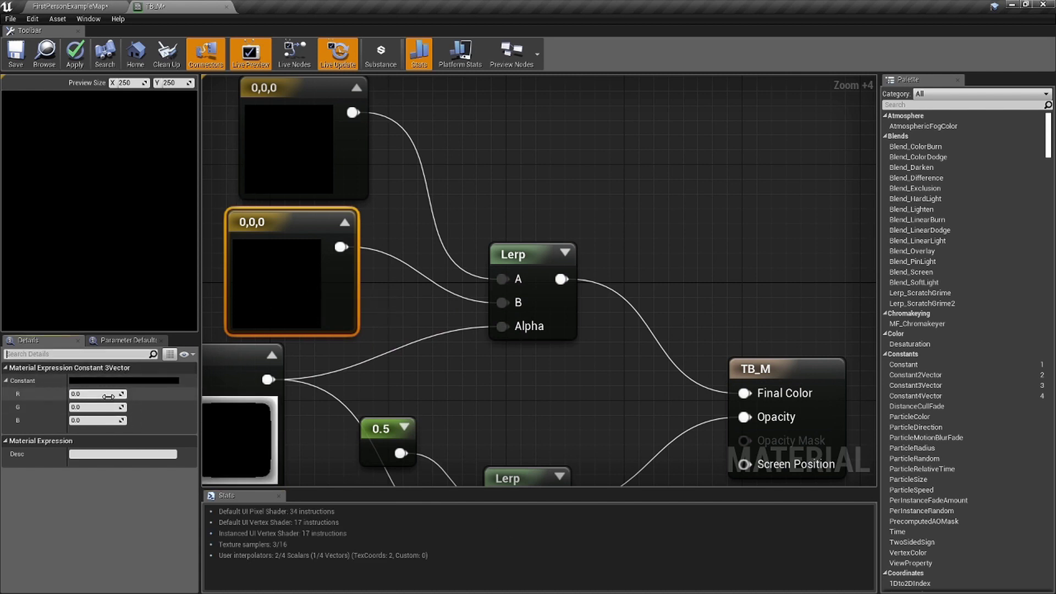
{"action": "key", "text": "Return"}
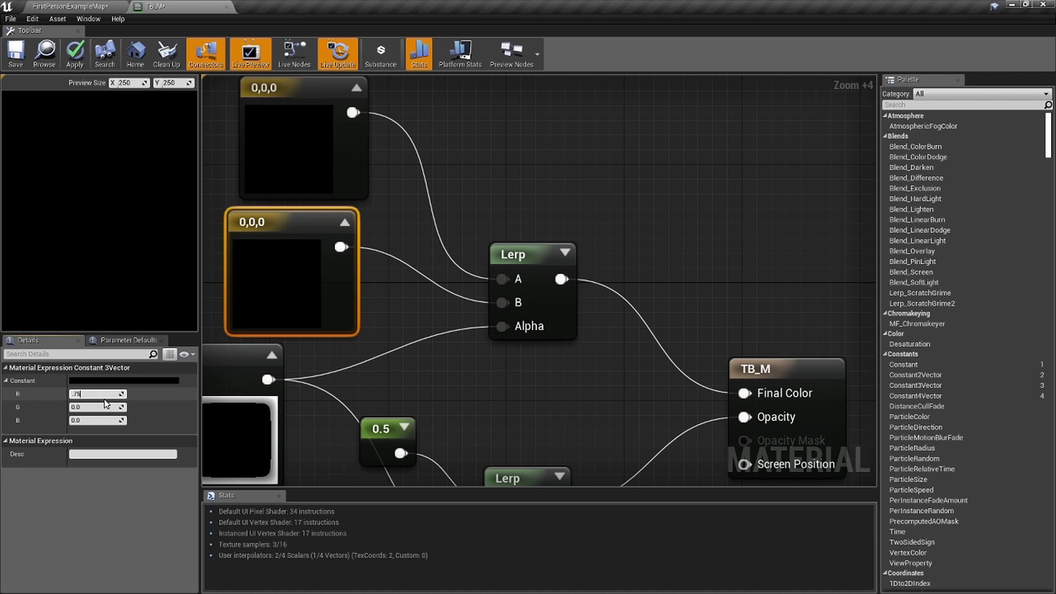
{"action": "key", "text": "ctrl+x"}
{"action": "left_click", "coordinate": [107, 407]}
{"action": "key", "text": "ctrl+v"}
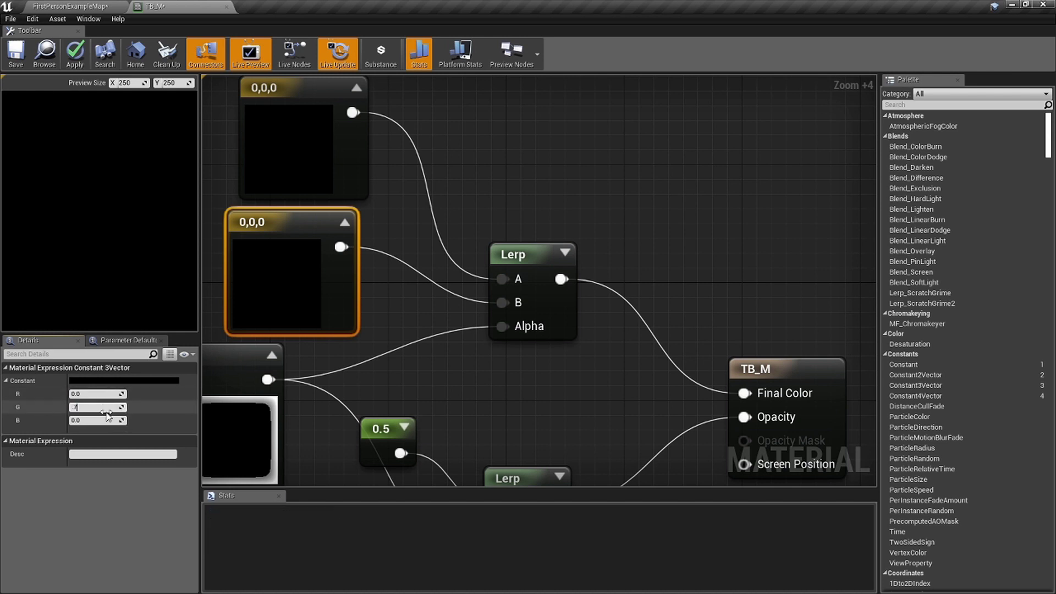
{"action": "key", "text": "Return"}
{"action": "left_click", "coordinate": [107, 394]}
{"action": "key", "text": "ctrl+v"}
{"action": "key", "text": "Return"}
{"action": "left_click", "coordinate": [108, 421]}
{"action": "key", "text": "ctrl+v"}
{"action": "key", "text": "Return"}
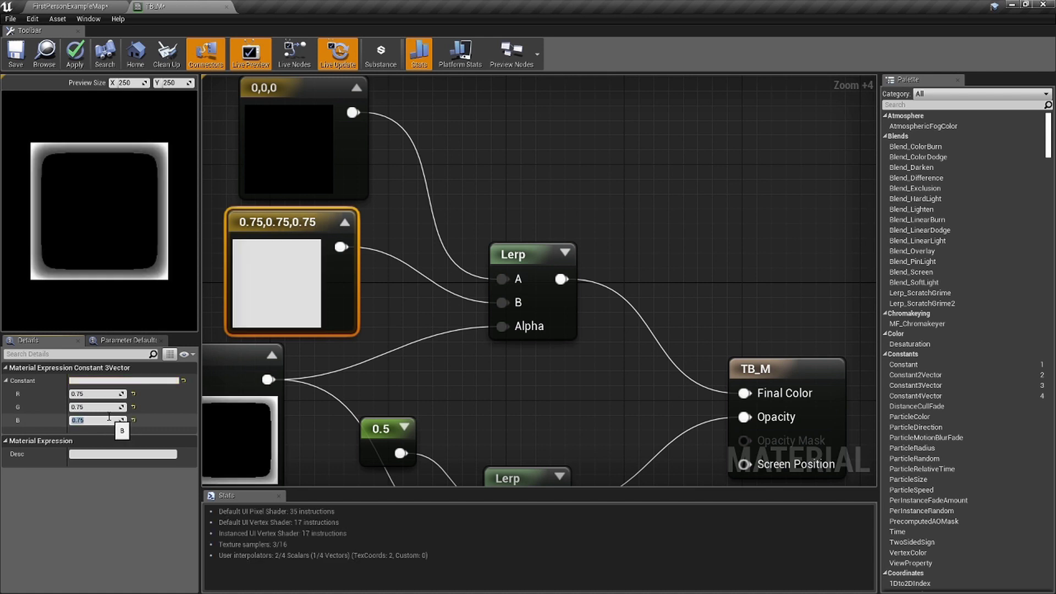
Set the upper Constant3Vector to a dark brown with R 0.020833, G 0.01039 and B 0.000429
{"action": "right_click_drag", "start_coordinate": [374, 284], "coordinate": [419, 295]}
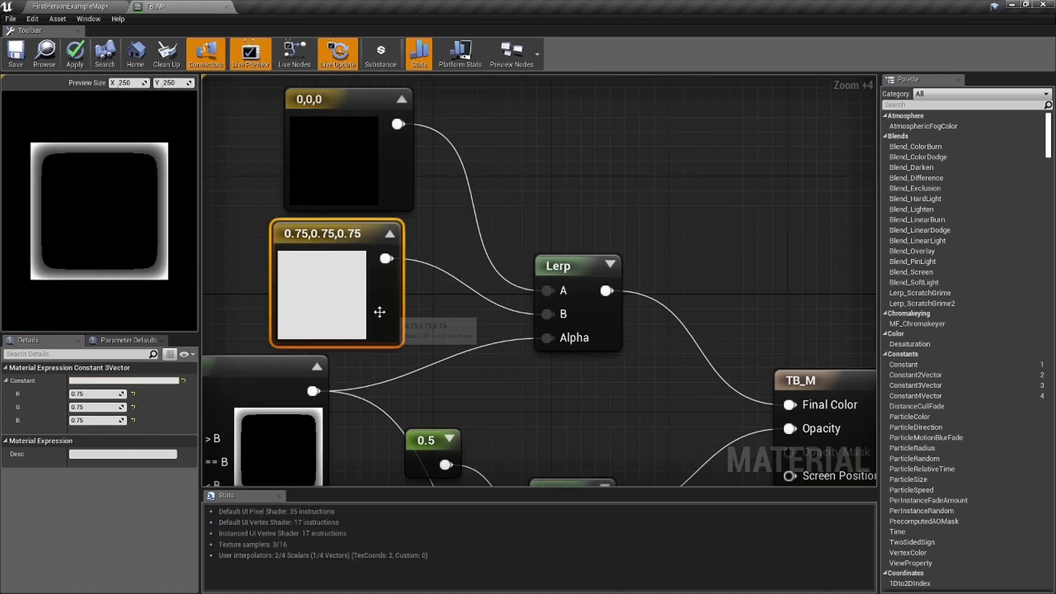
{"action": "double_click", "coordinate": [340, 199]}
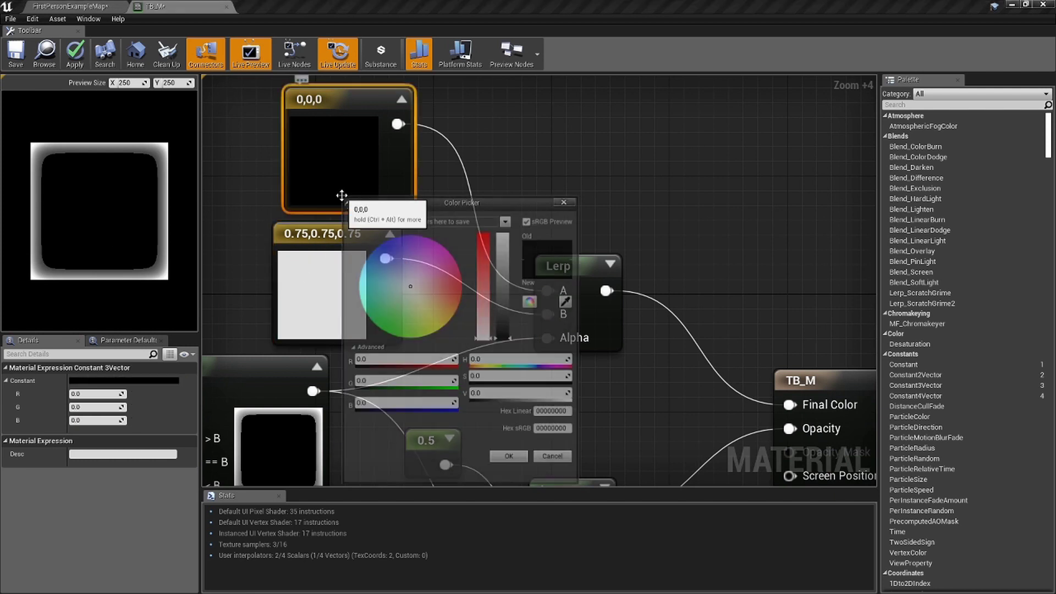
{"action": "mouse_move", "coordinate": [441, 321]}
{"action": "left_mouse_down"}
{"action": "mouse_move", "coordinate": [507, 341]}
{"action": "mouse_move", "coordinate": [458, 318]}
{"action": "left_mouse_up"}
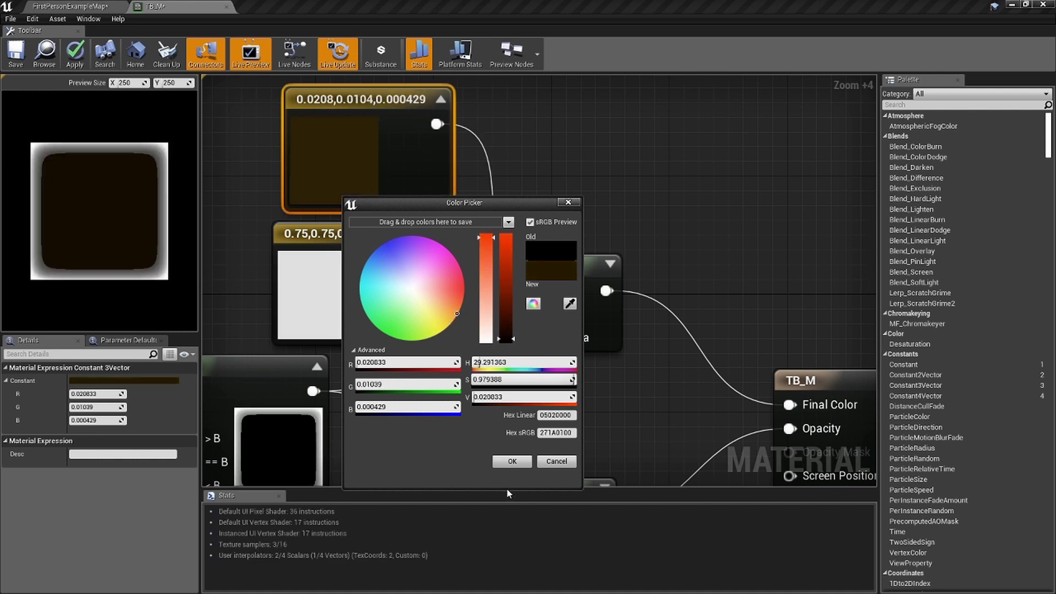
{"action": "left_click", "coordinate": [512, 461]}
Try connecting the constant 1 to the lower Lerp's A input, and undo the connection
{"action": "right_click_drag", "start_coordinate": [599, 365], "coordinate": [538, 250]}
{"action": "left_click_drag", "start_coordinate": [353, 452], "coordinate": [461, 397]}
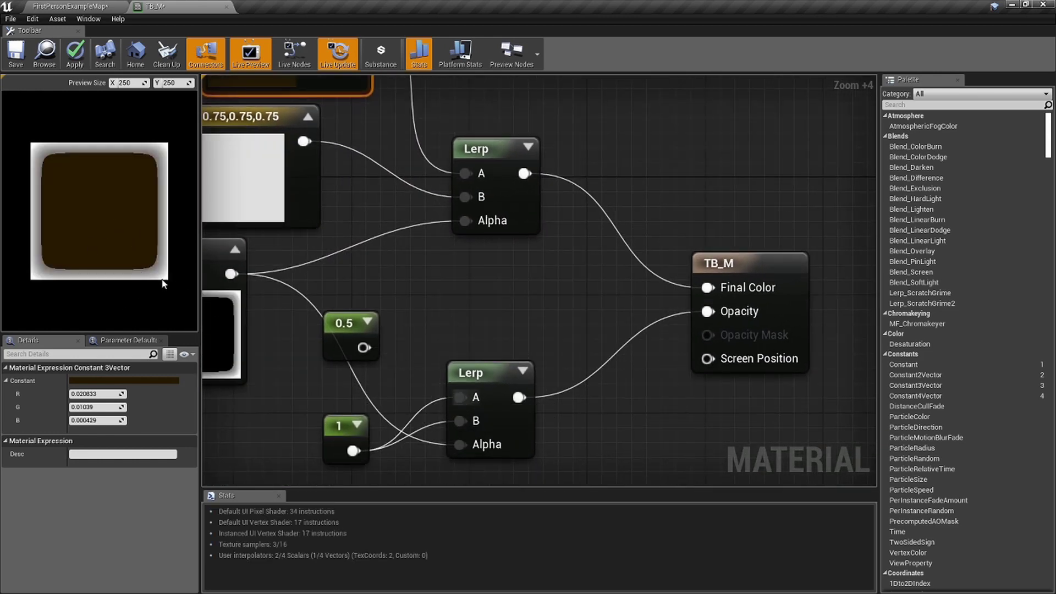
{"action": "key", "text": "ctrl+z"}
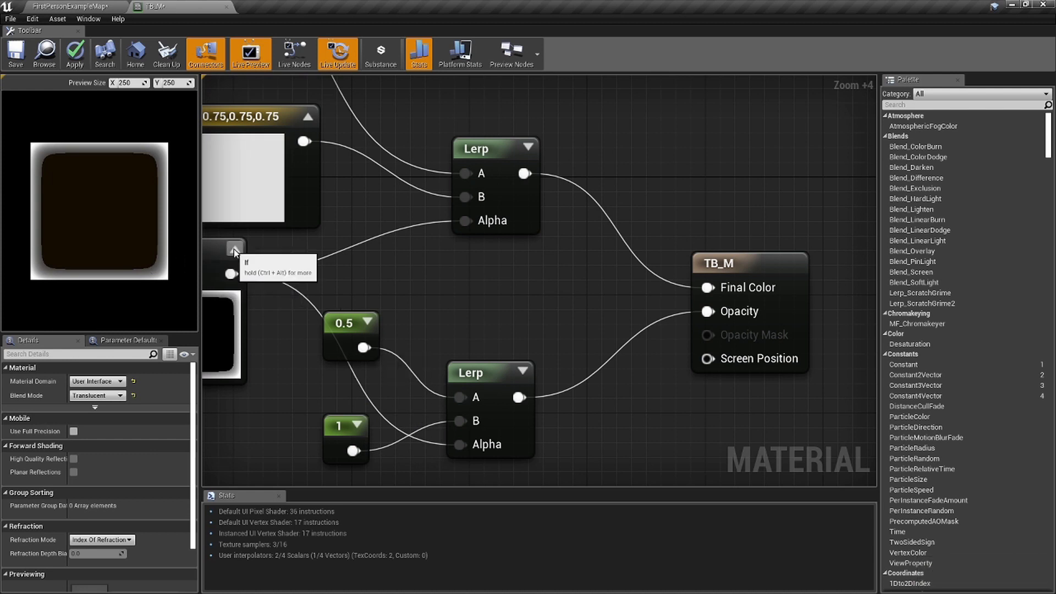
Save the TB_M material and bring its whole node graph into view
{"action": "scroll", "coordinate": [448, 247], "scroll_direction": "down", "scroll_amount": 4}
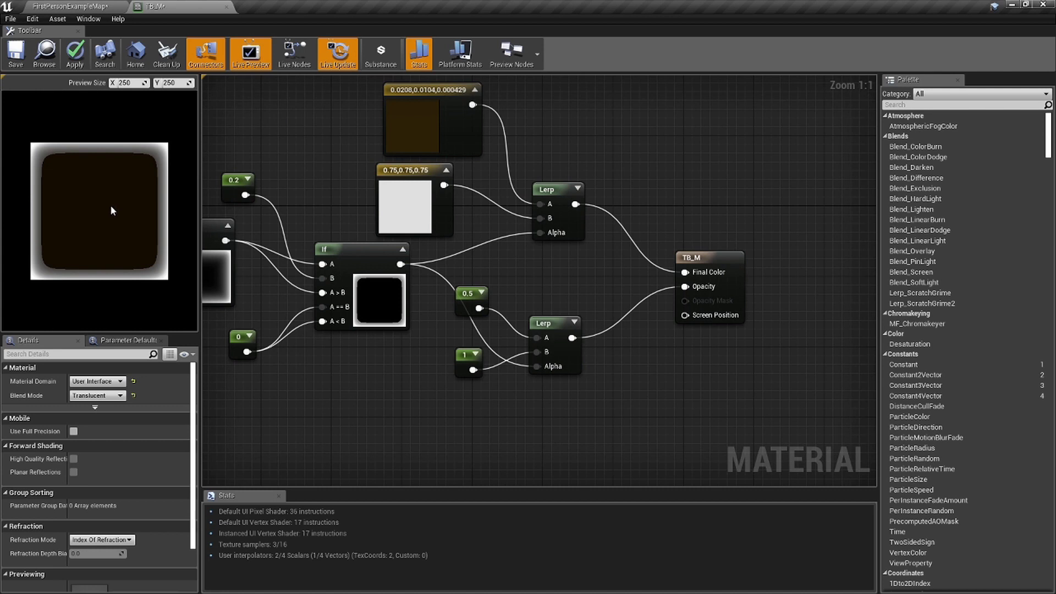
{"action": "left_click", "coordinate": [12, 68]}
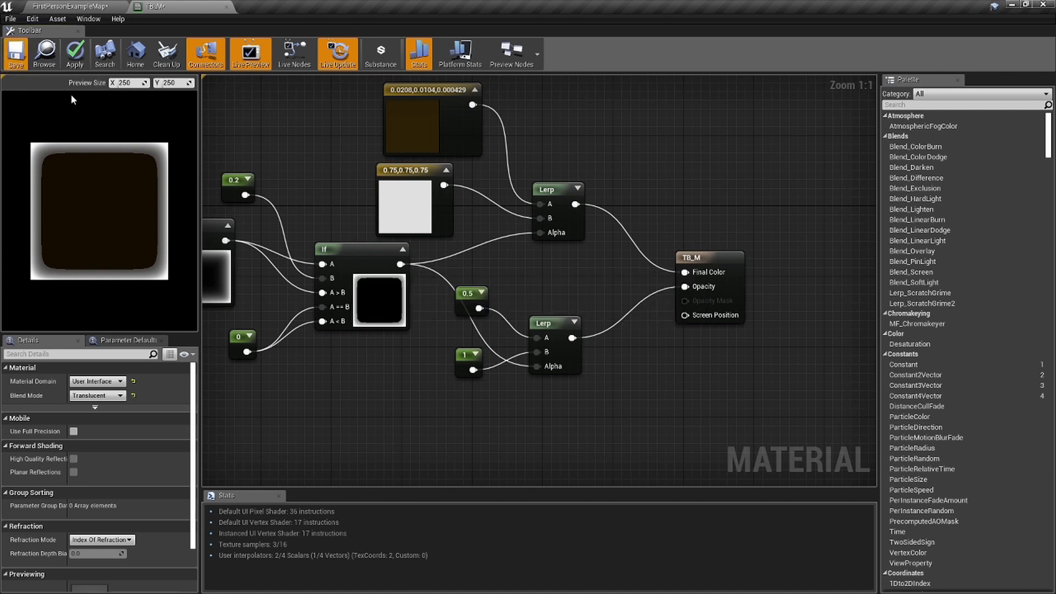
{"action": "scroll", "coordinate": [453, 259], "scroll_direction": "down", "scroll_amount": 4}
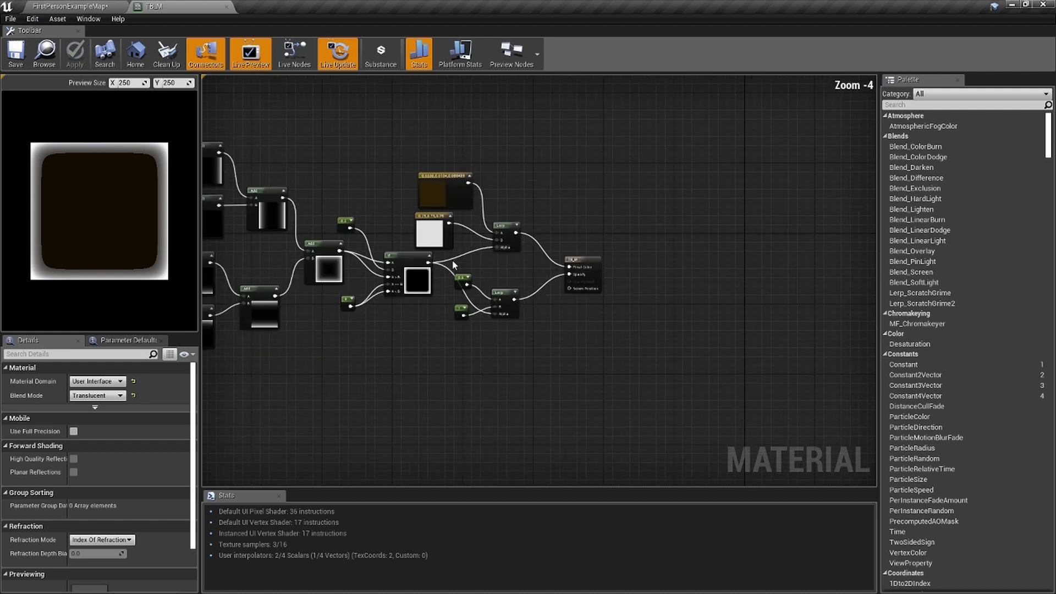
{"action": "right_click_drag", "start_coordinate": [452, 260], "coordinate": [600, 259]}
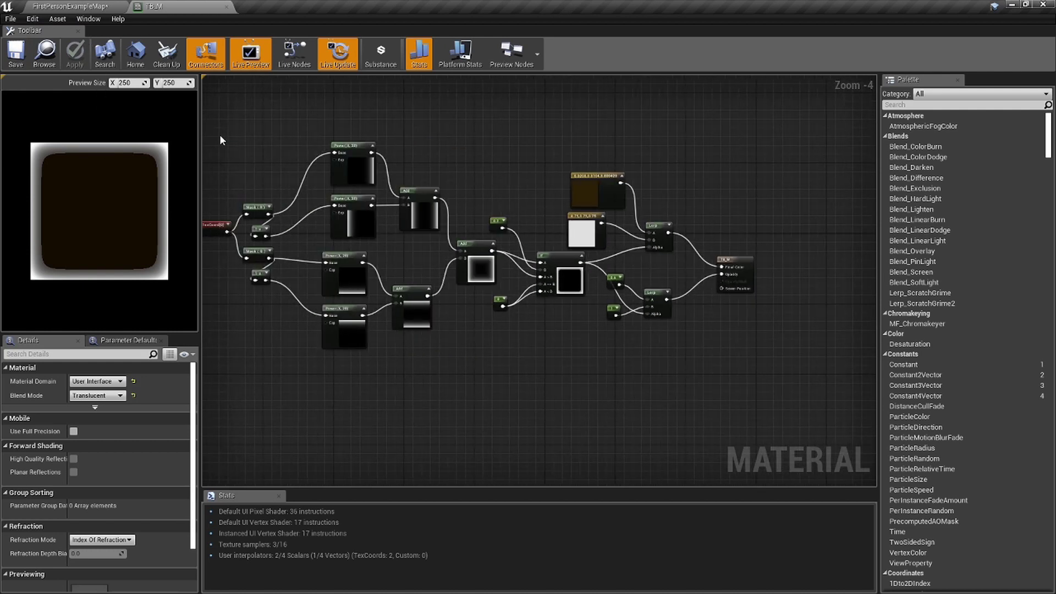
Return to FirstPersonExampleMap and create a Widget Blueprint named Master_HUD in the DP folder
{"action": "left_click", "coordinate": [88, 6]}
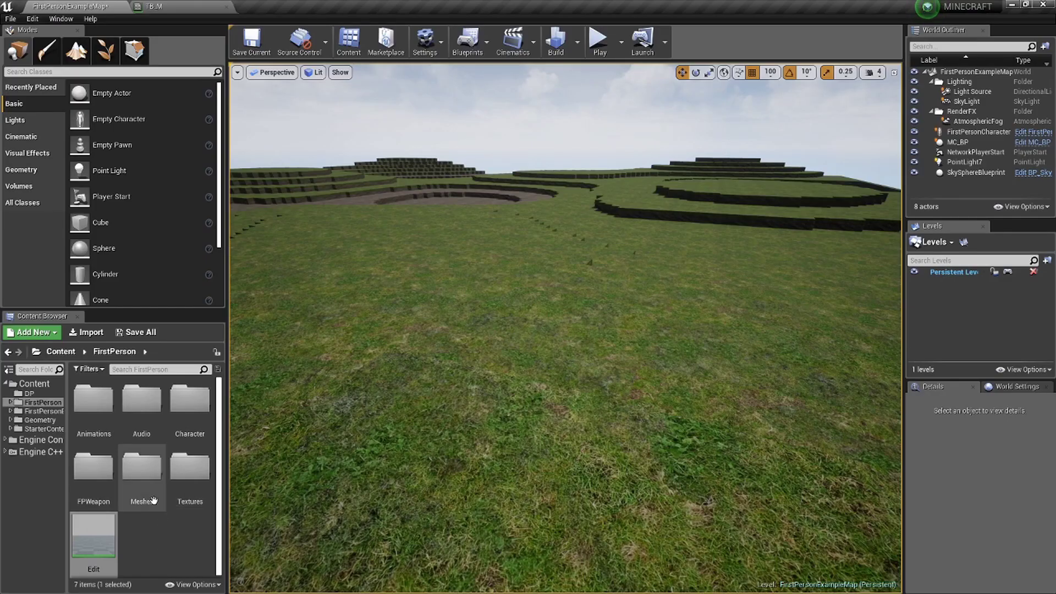
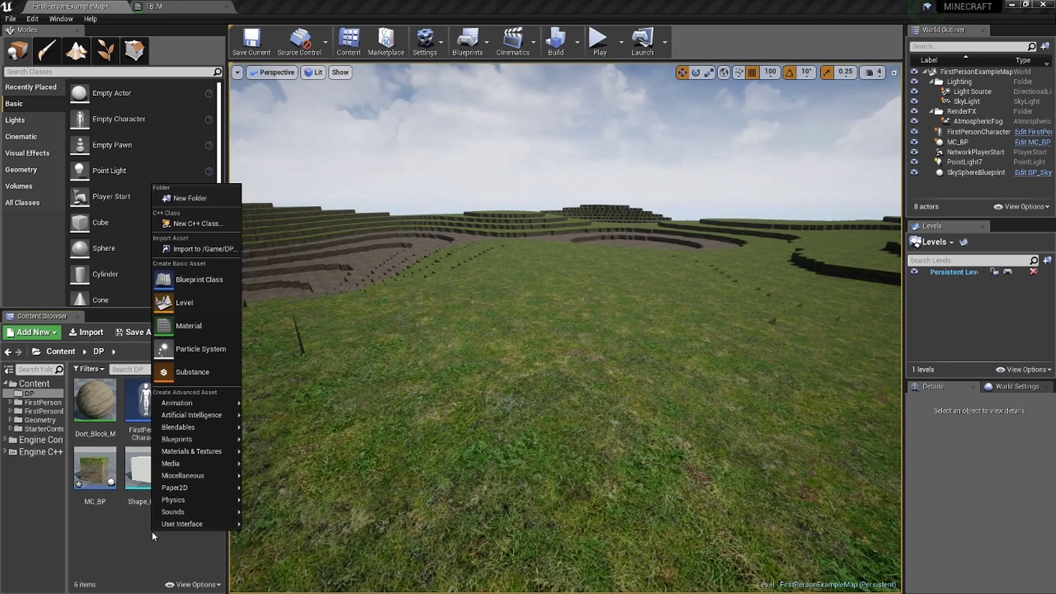
{"action": "left_click", "coordinate": [292, 582]}
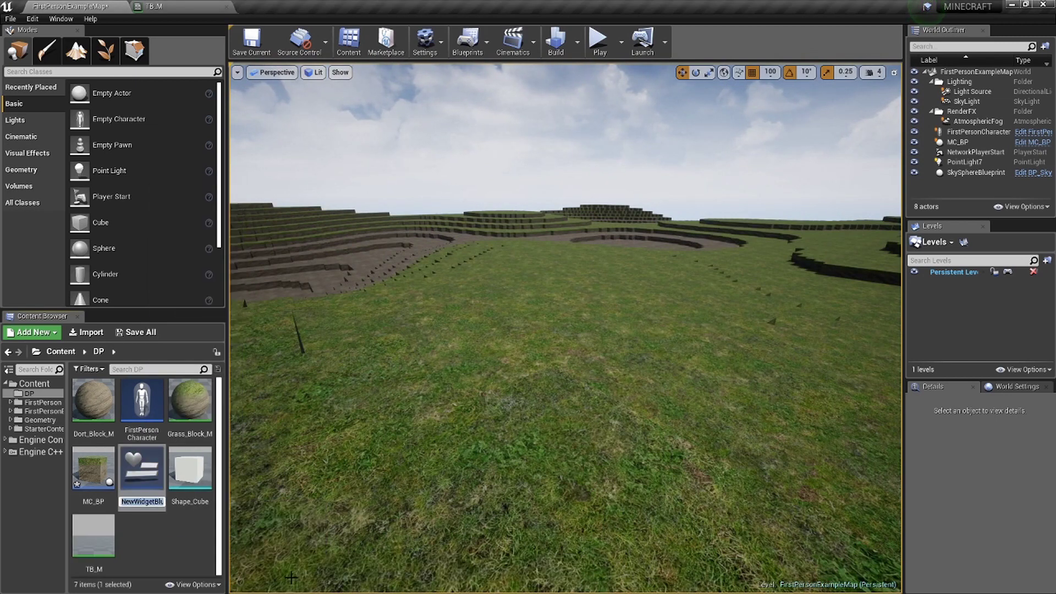
{"action": "type", "text": "Master_HUD"}
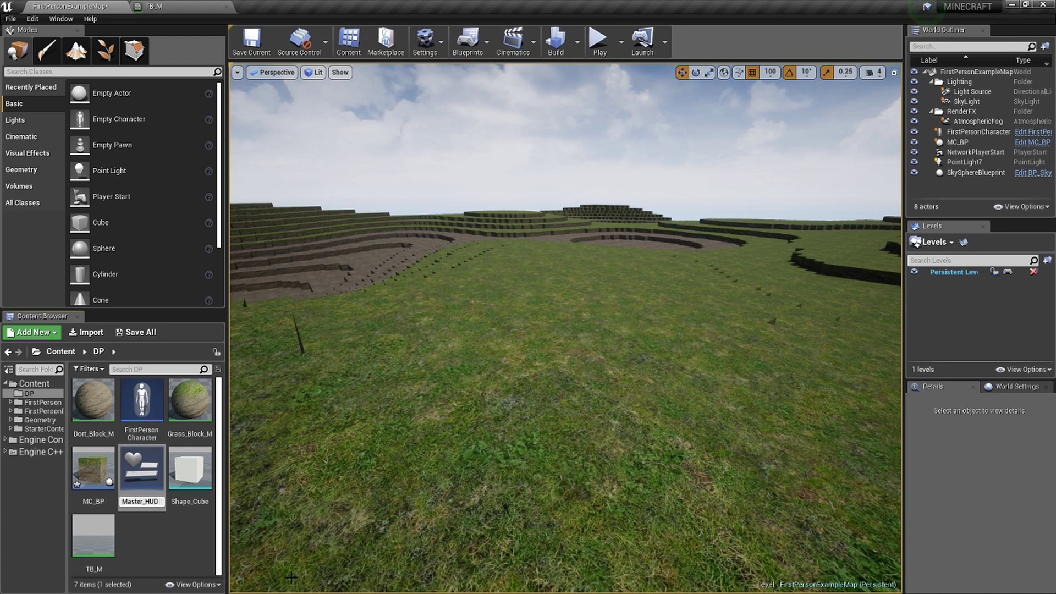
{"action": "key", "text": "Return"}
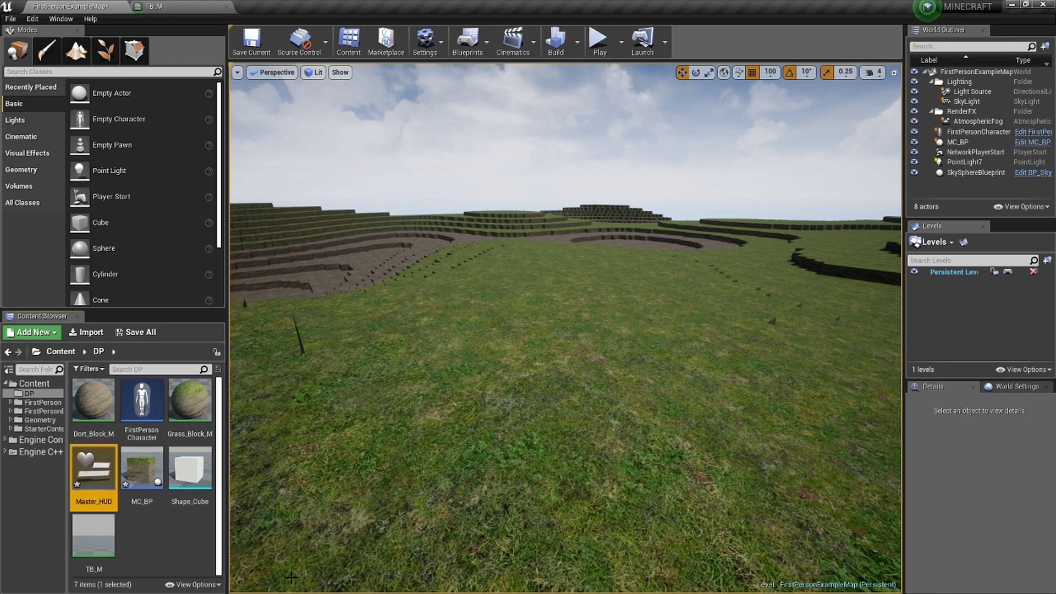
Open Master_HUD to look at its canvas in the widget designer, close it and return to the level editor
{"action": "double_click", "coordinate": [94, 487]}
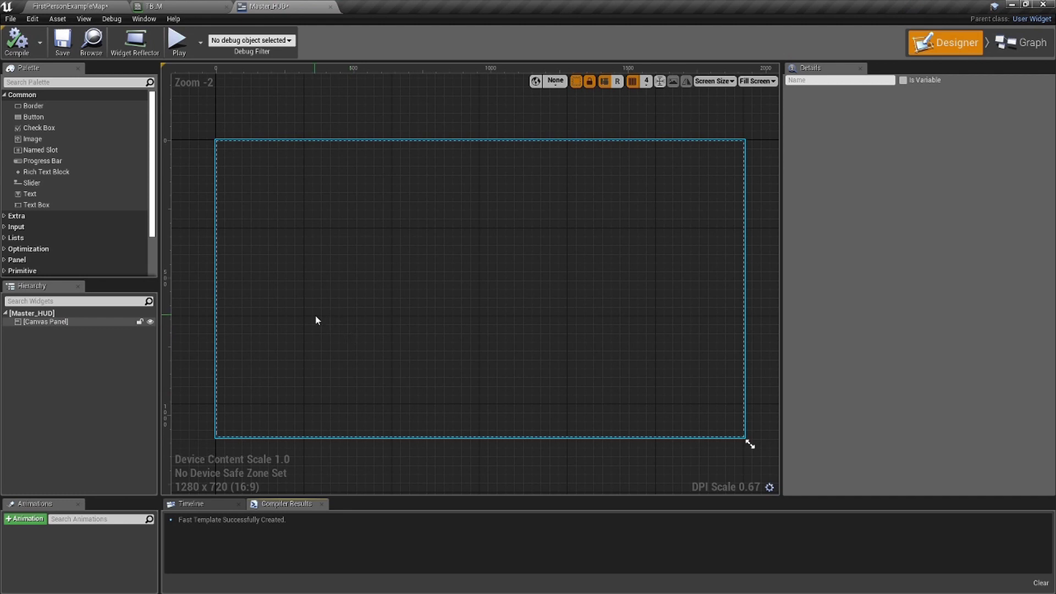
{"action": "left_click", "coordinate": [152, 6]}
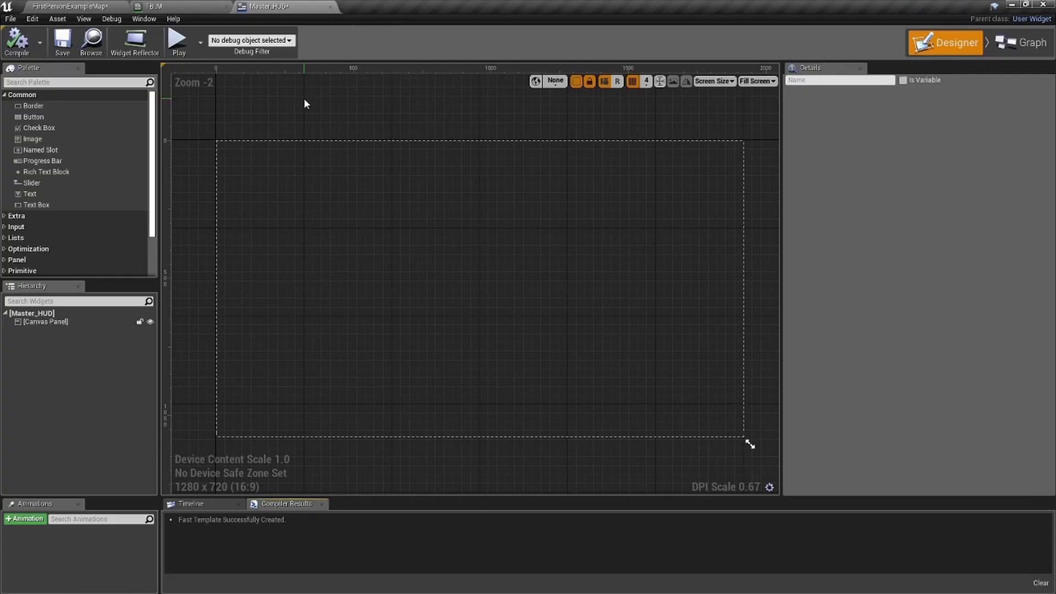
{"action": "left_click", "coordinate": [399, 317]}
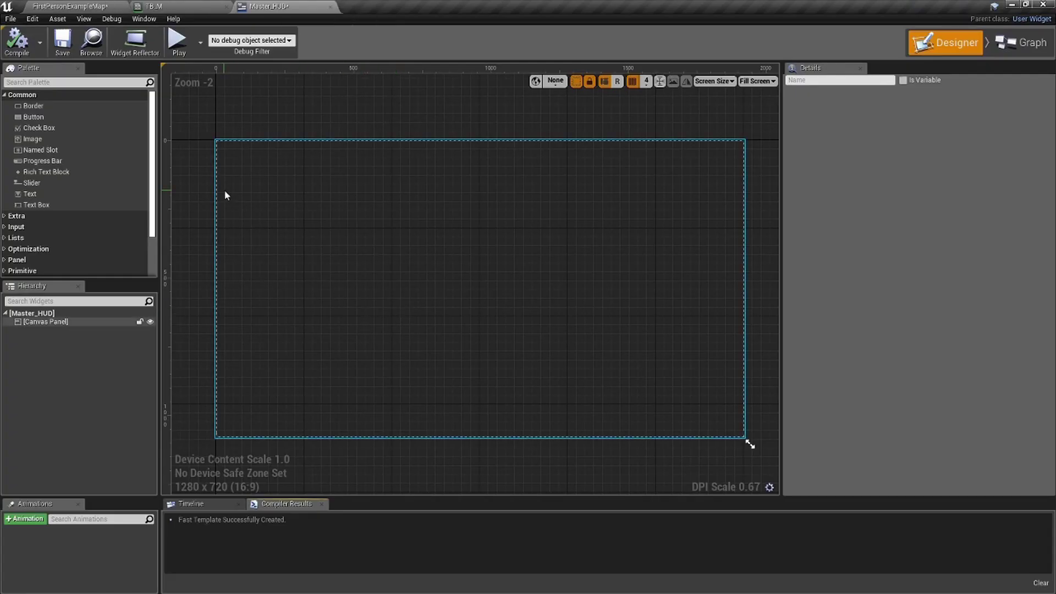
{"action": "left_click", "coordinate": [330, 6]}
{"action": "left_click", "coordinate": [83, 6]}
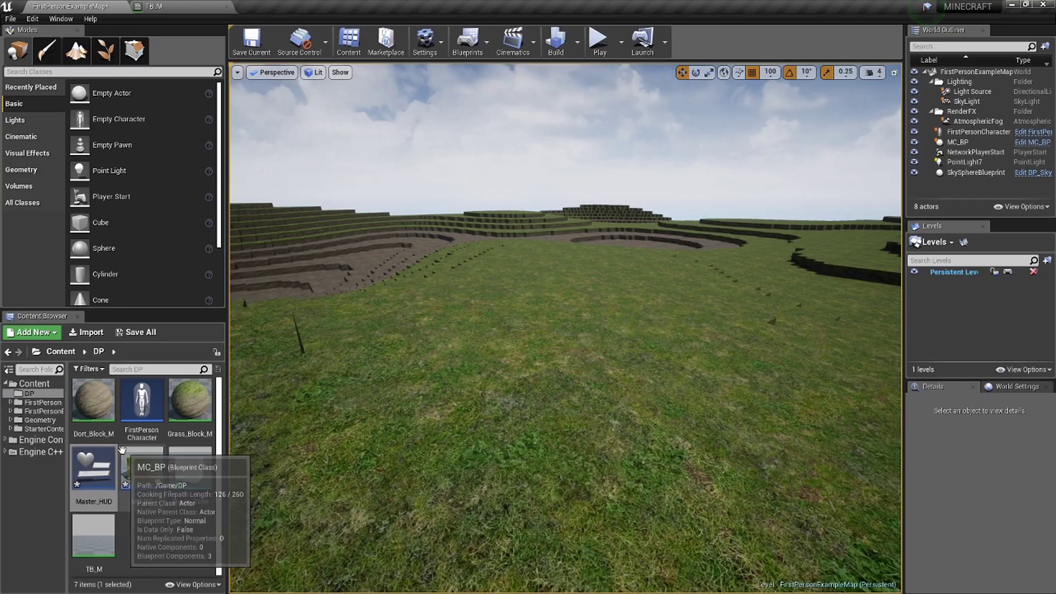
Create a Widget Blueprint named Toolbar_Widget in the DP folder
{"action": "right_click", "coordinate": [151, 553]}
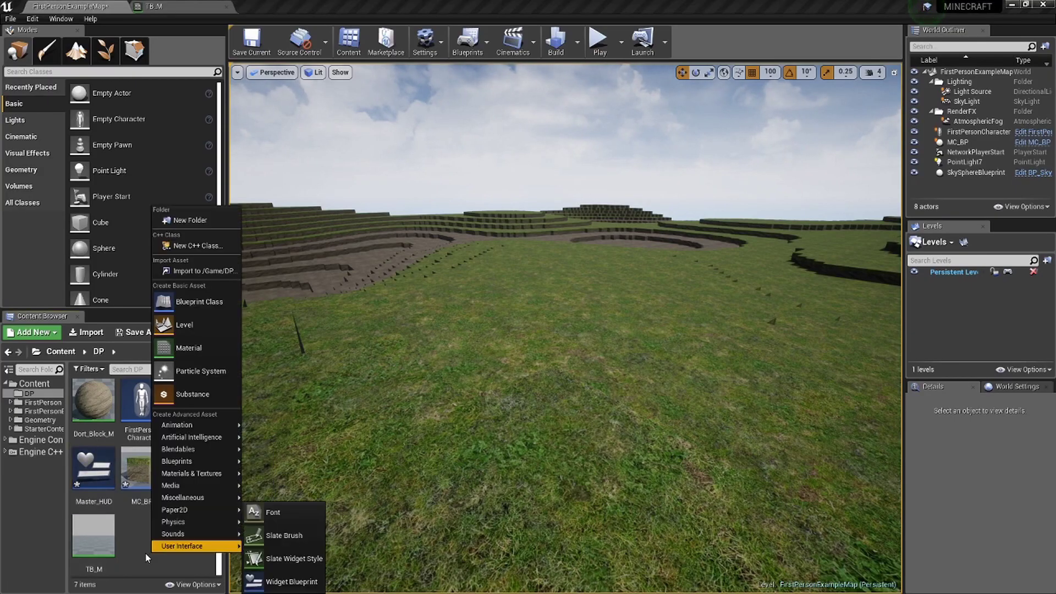
{"action": "left_click", "coordinate": [151, 543]}
{"action": "right_click", "coordinate": [150, 543]}
{"action": "mouse_move", "coordinate": [209, 535]}
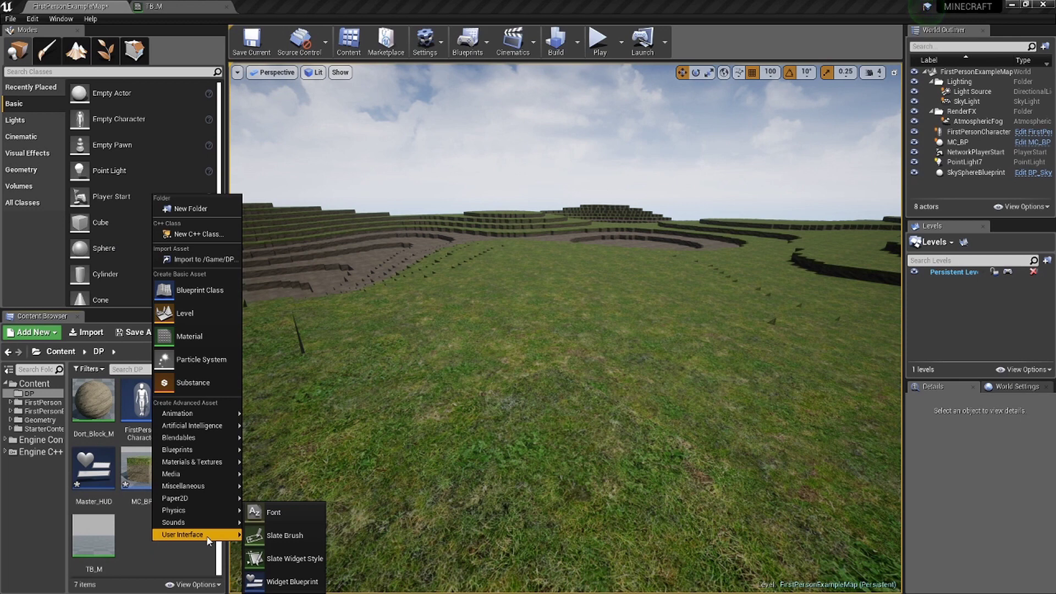
{"action": "left_click", "coordinate": [275, 573]}
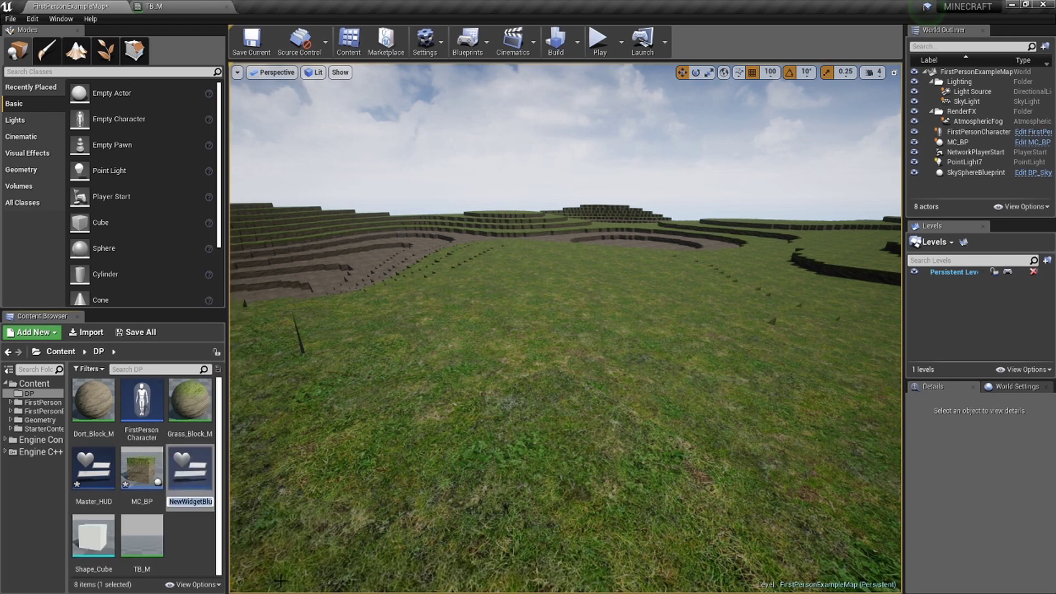
{"action": "type", "text": "Tool"}
{"action": "type", "text": "bar_Widget"}
{"action": "key", "text": "Return"}
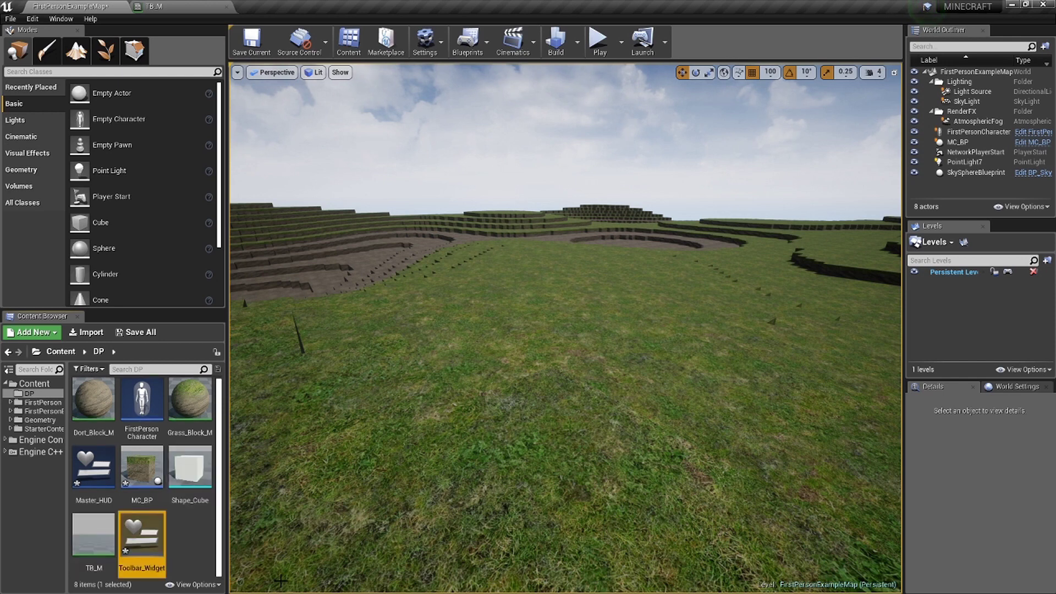
Open Toolbar_Widget and set its designer preview size to Desired on Screen
{"action": "double_click", "coordinate": [137, 537]}
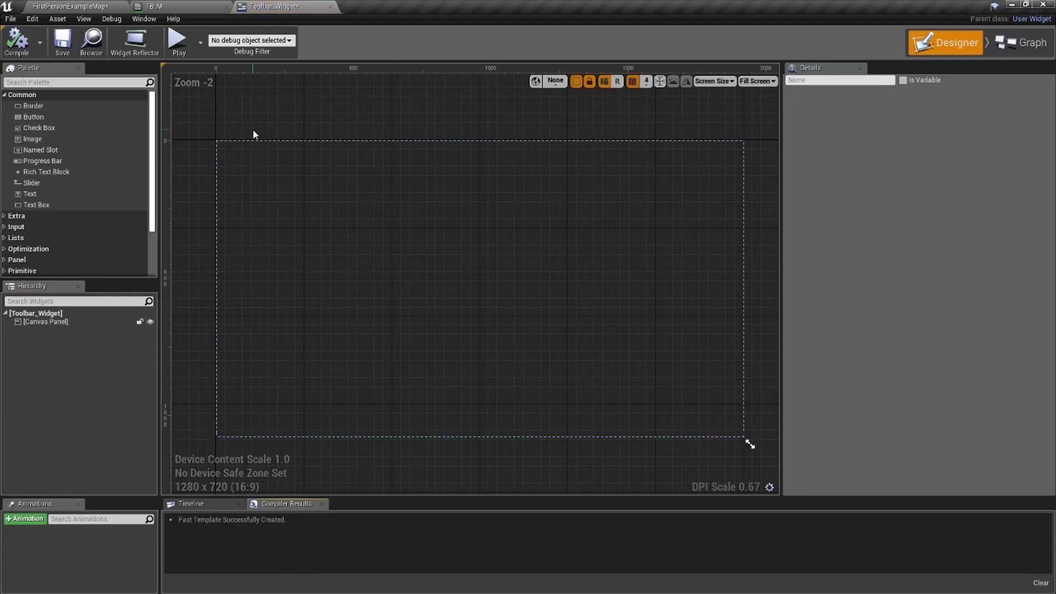
{"action": "left_click", "coordinate": [72, 6]}
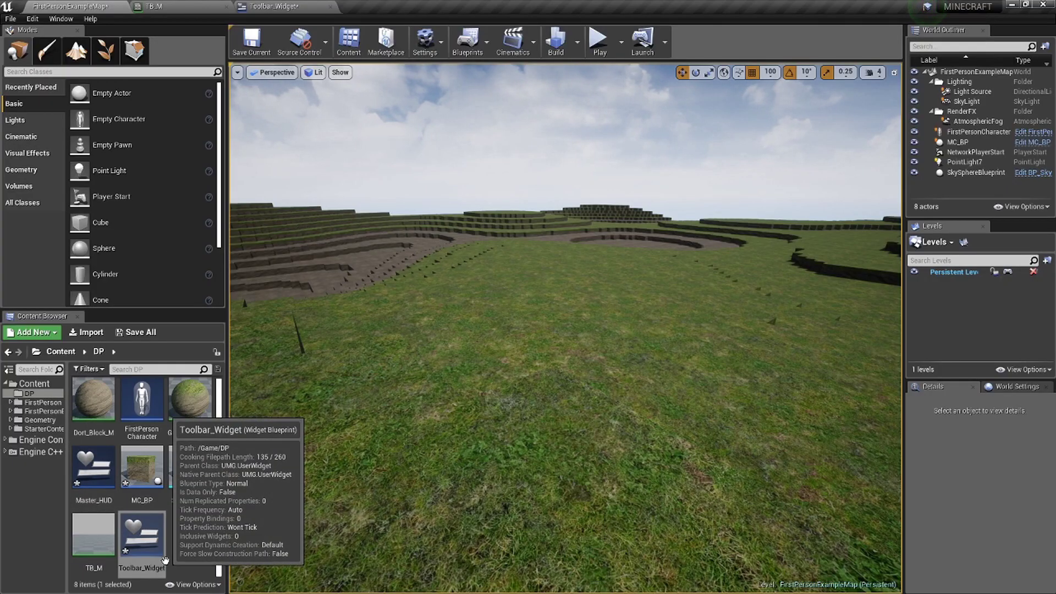
{"action": "left_click", "coordinate": [274, 8]}
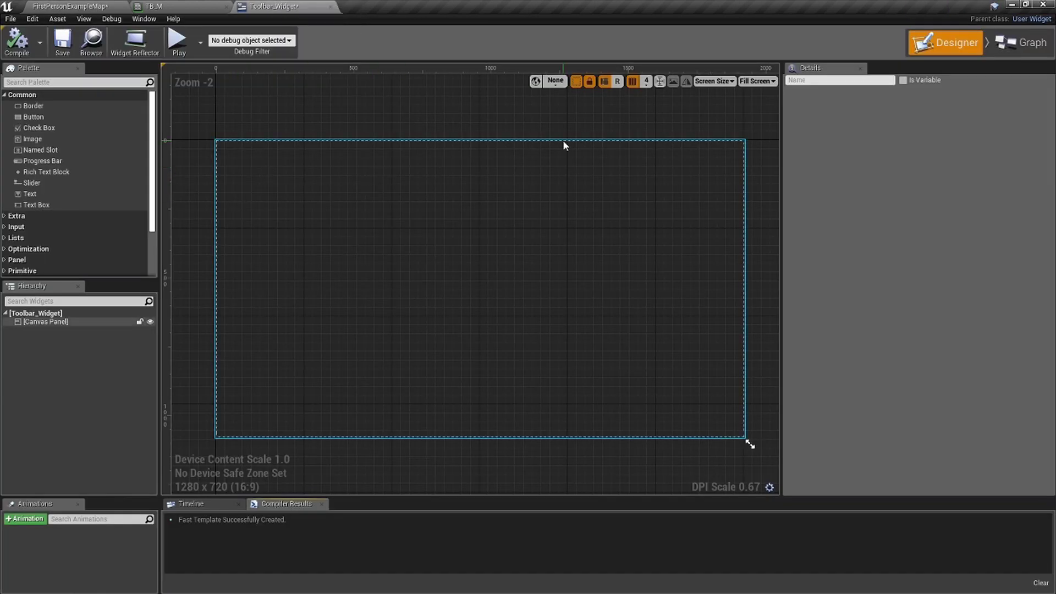
{"action": "left_click", "coordinate": [762, 83]}
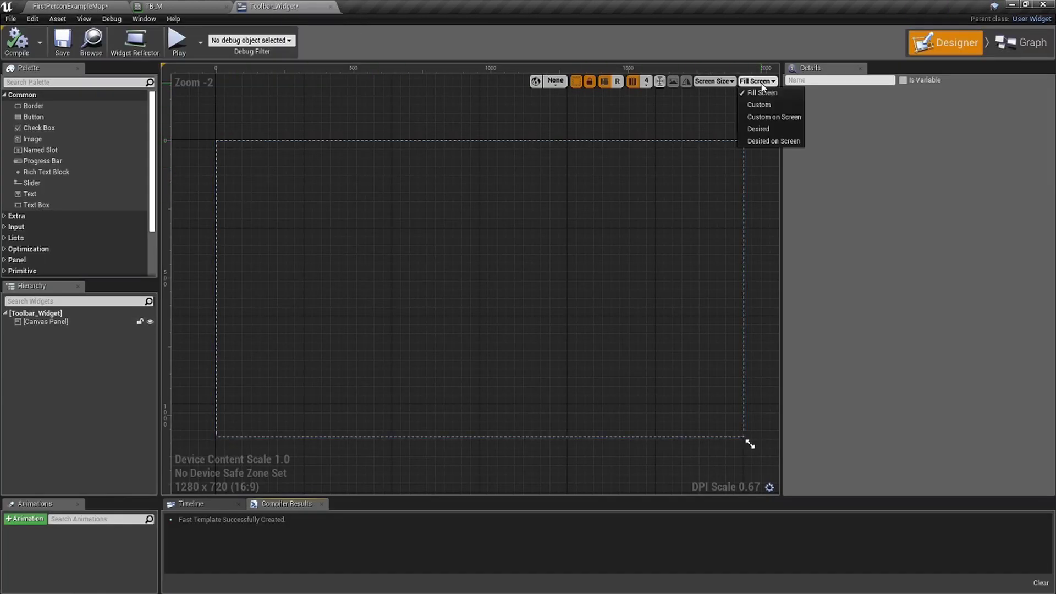
{"action": "left_click", "coordinate": [786, 142]}
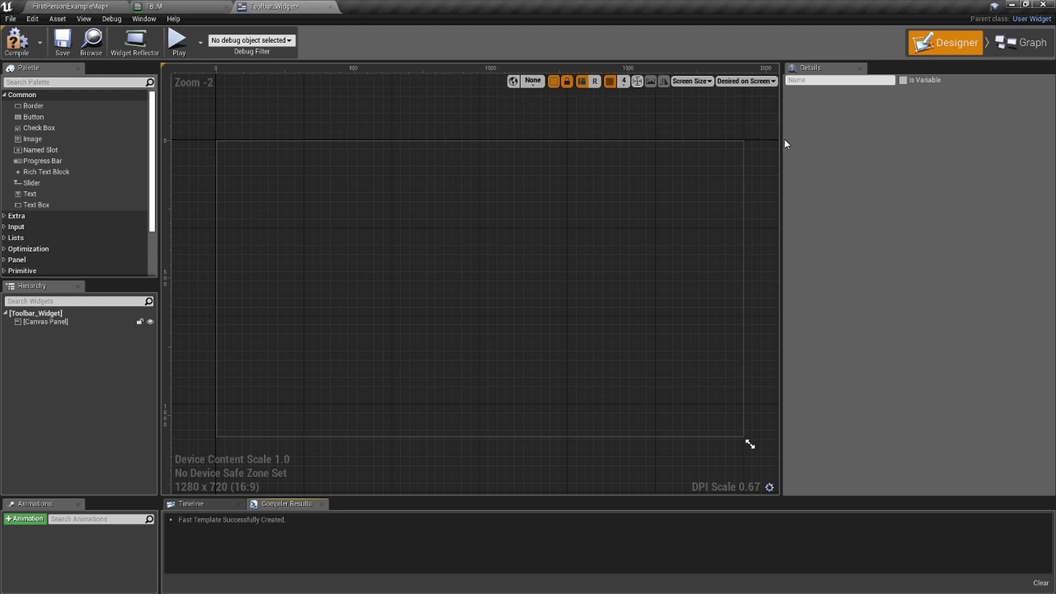
Delete the Canvas Panel from Toolbar_Widget and compile the widget
{"action": "left_click", "coordinate": [90, 322]}
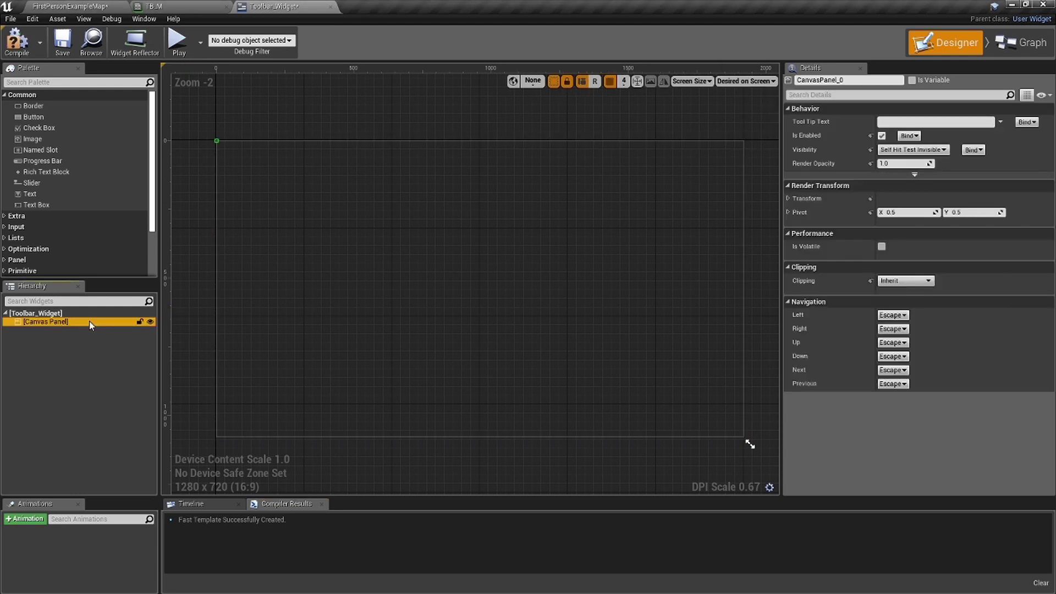
{"action": "key", "text": "Delete"}
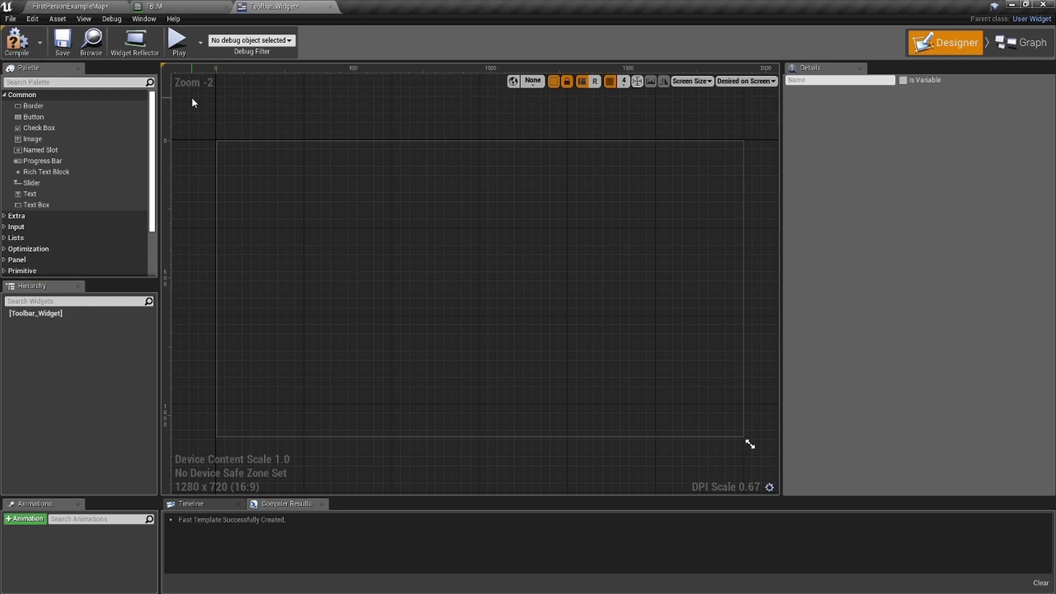
{"action": "left_click", "coordinate": [17, 41]}
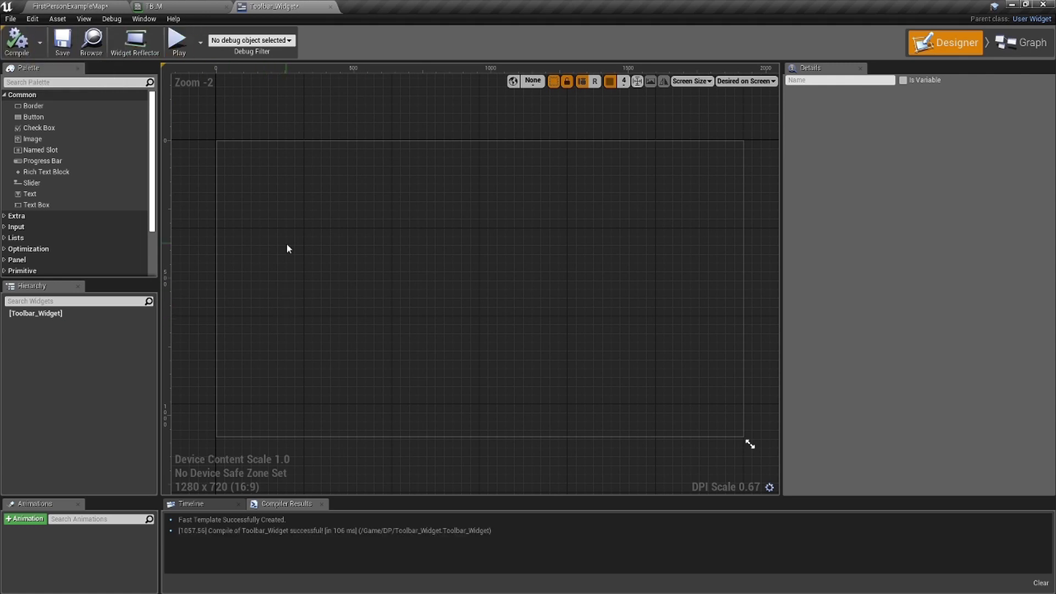
Find the Size Box widget and add it as the root of Toolbar_Widget
{"action": "left_click", "coordinate": [114, 82]}
{"action": "type", "text": "siz"}
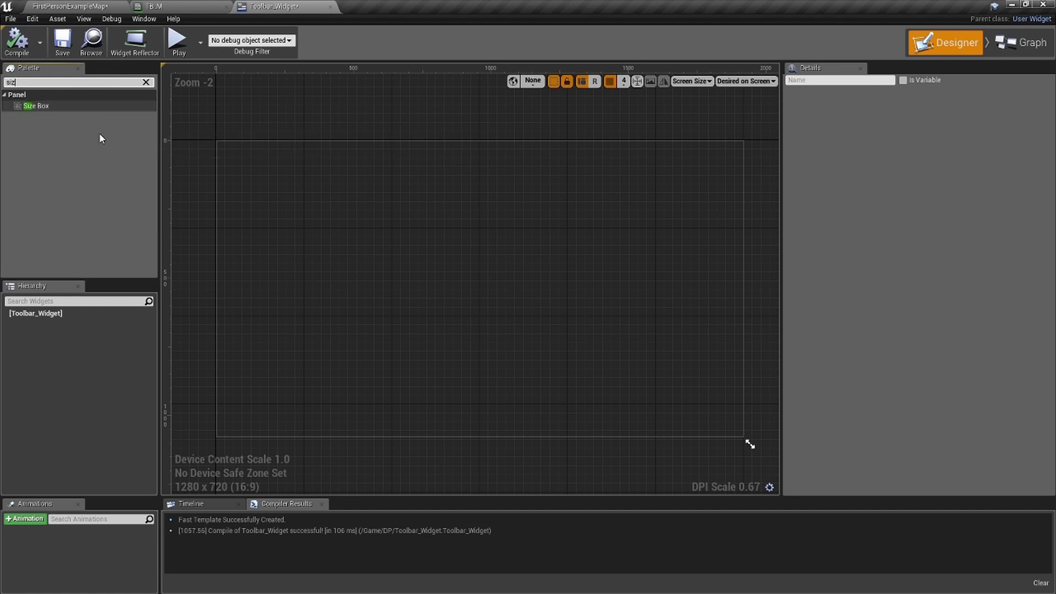
{"action": "left_click_drag", "start_coordinate": [104, 104], "coordinate": [280, 177]}
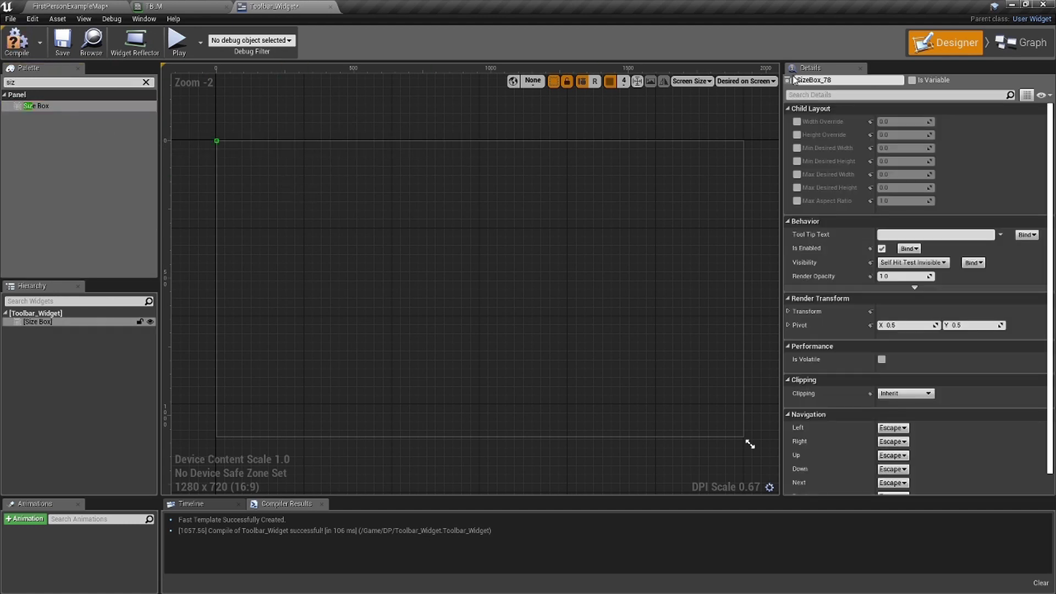
Enable the root Size Box's size overrides and set Width Override to 640 and Height Override to 80
{"action": "left_click", "coordinate": [797, 122]}
{"action": "left_click", "coordinate": [798, 135]}
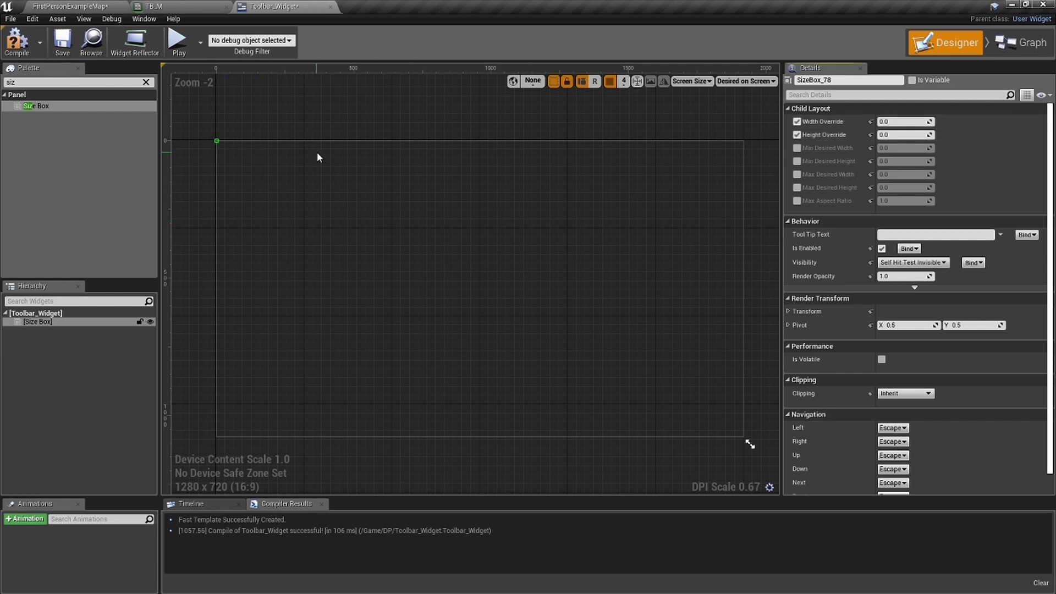
{"action": "left_click", "coordinate": [902, 122]}
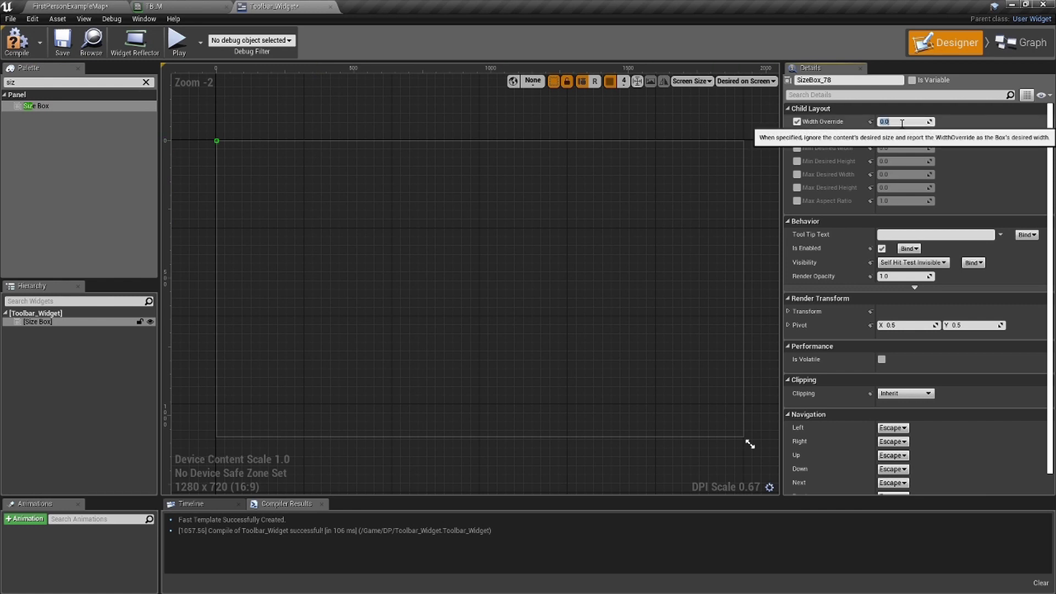
{"action": "key", "text": "Return"}
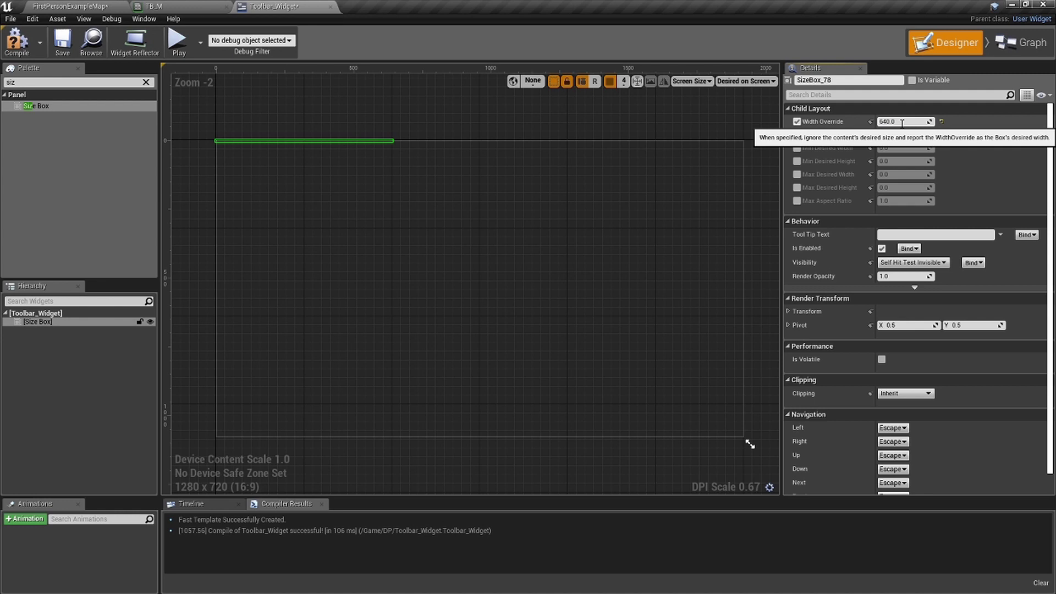
{"action": "left_click", "coordinate": [907, 135]}
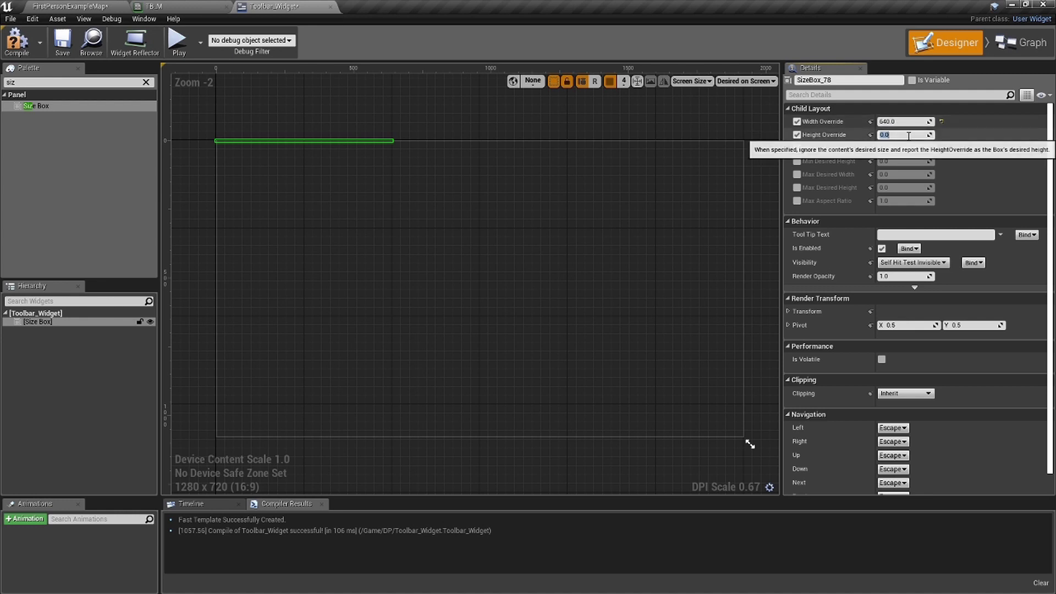
{"action": "type", "text": "80"}
{"action": "key", "text": "Return"}
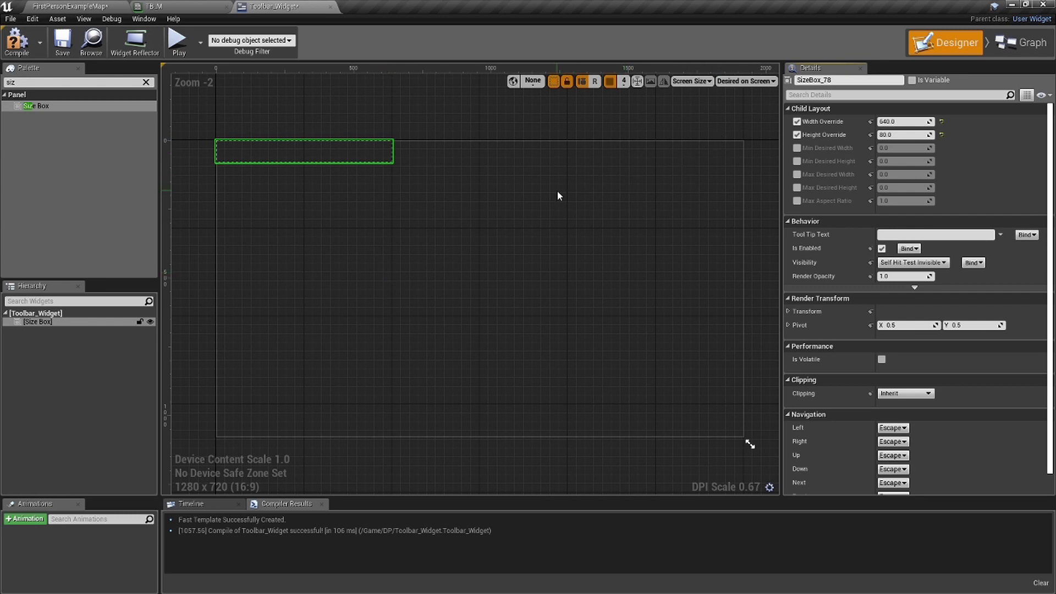
Examine the root Size Box's outline against the screen area in the designer, up close and from afar
{"action": "right_click_drag", "start_coordinate": [369, 181], "coordinate": [453, 219]}
{"action": "scroll", "coordinate": [414, 196], "scroll_direction": "up", "scroll_amount": 4}
{"action": "right_click_drag", "start_coordinate": [374, 196], "coordinate": [452, 235]}
{"action": "scroll", "coordinate": [656, 364], "scroll_direction": "down", "scroll_amount": 4}
{"action": "right_click_drag", "start_coordinate": [655, 364], "coordinate": [489, 303]}
{"action": "right_click_drag", "start_coordinate": [623, 400], "coordinate": [464, 324]}
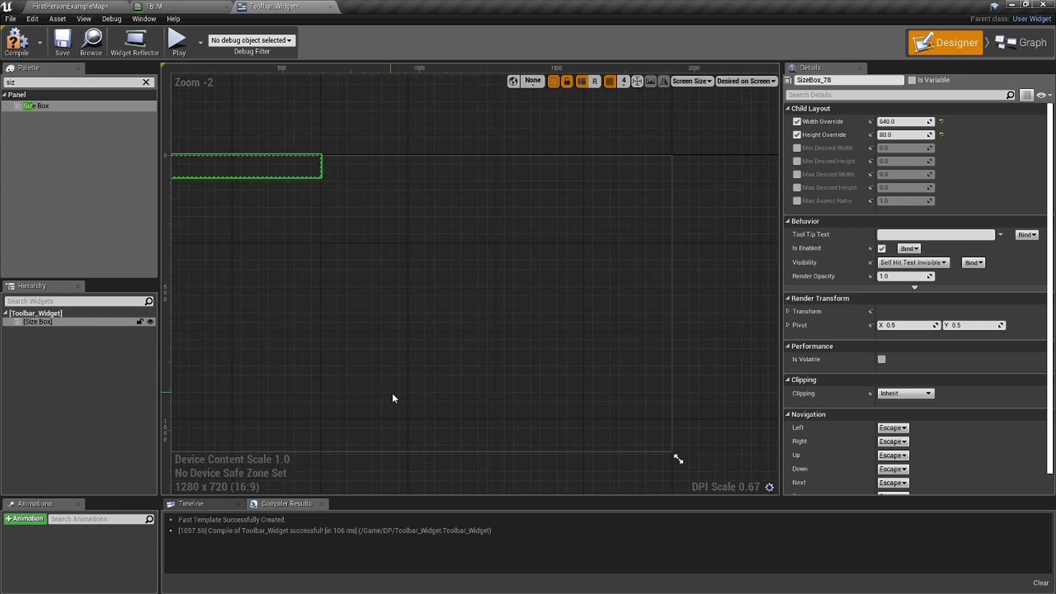
{"action": "right_click_drag", "start_coordinate": [377, 396], "coordinate": [498, 464]}
{"action": "scroll", "coordinate": [358, 273], "scroll_direction": "up", "scroll_amount": 2}
{"action": "right_click_drag", "start_coordinate": [354, 269], "coordinate": [402, 258]}
{"action": "scroll", "coordinate": [401, 258], "scroll_direction": "up", "scroll_amount": 3}
Find the Horizontal Box widget and place it inside the root Size Box
{"action": "left_click", "coordinate": [102, 354]}
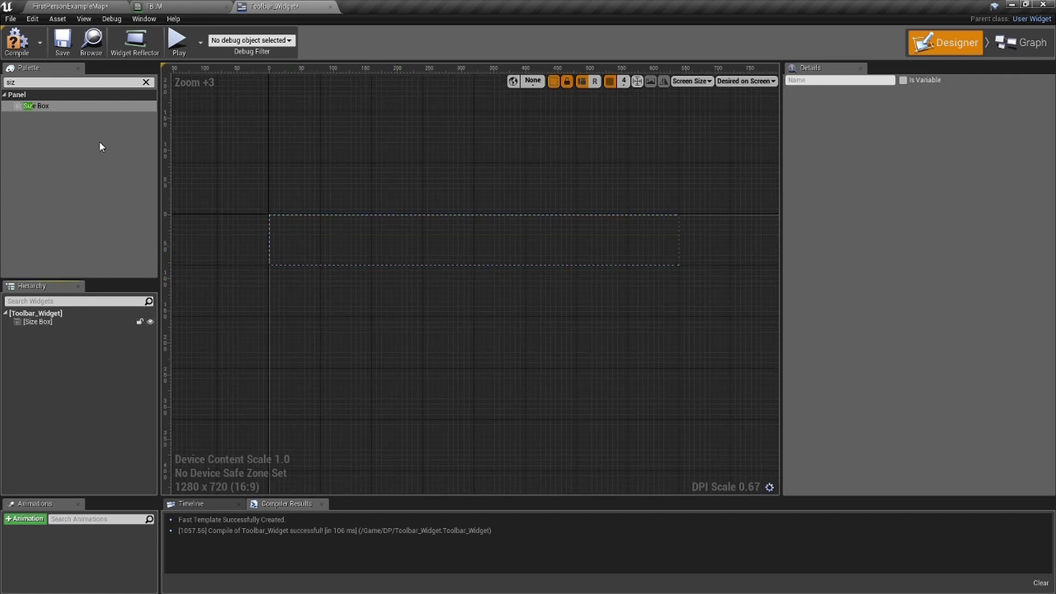
{"action": "left_click", "coordinate": [146, 83]}
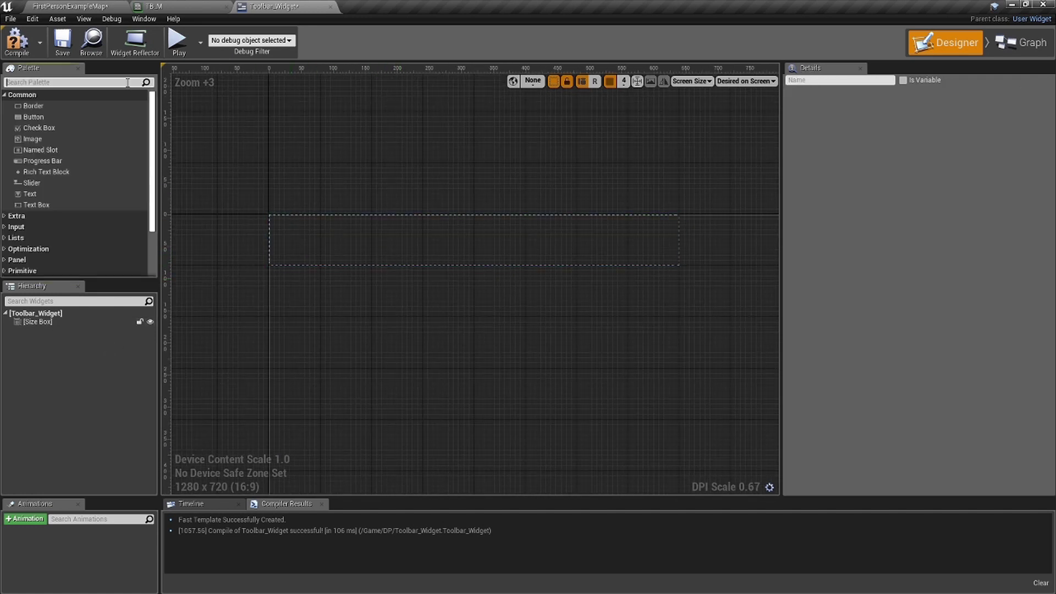
{"action": "type", "text": "hor"}
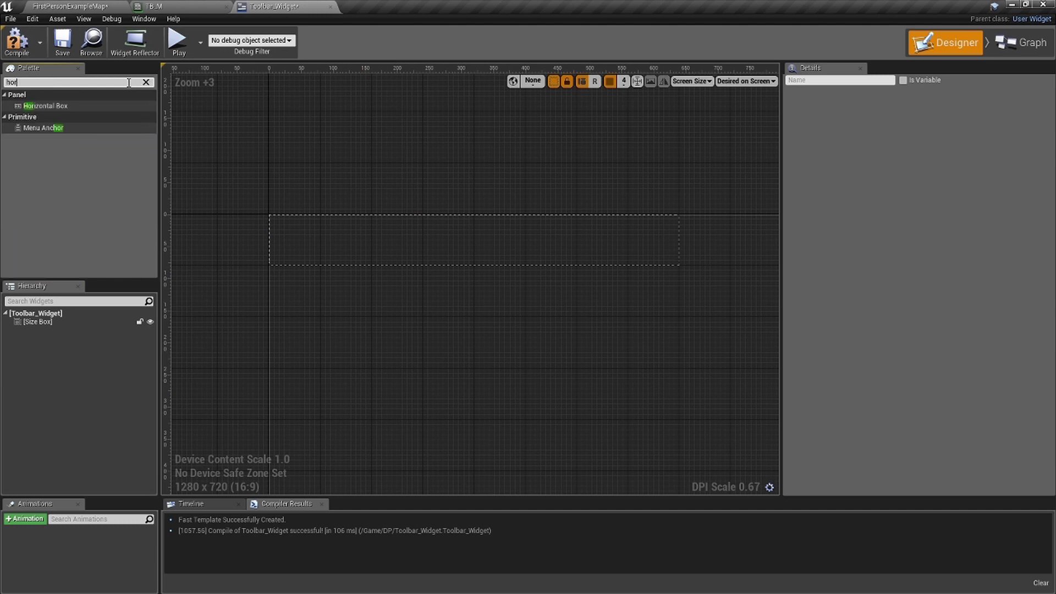
{"action": "left_click_drag", "start_coordinate": [81, 108], "coordinate": [282, 246]}
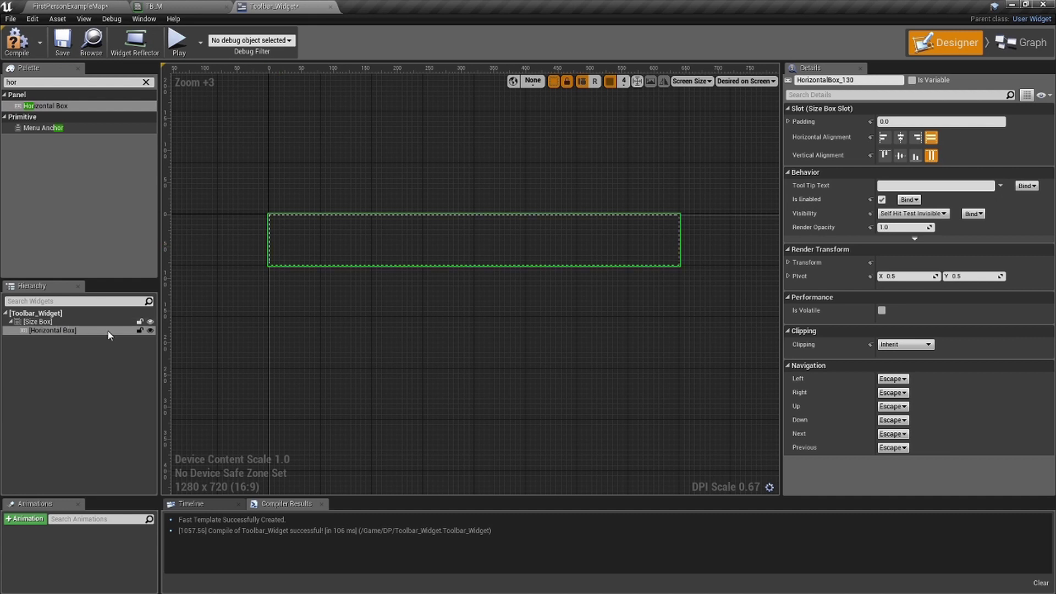
{"action": "left_click", "coordinate": [107, 330]}
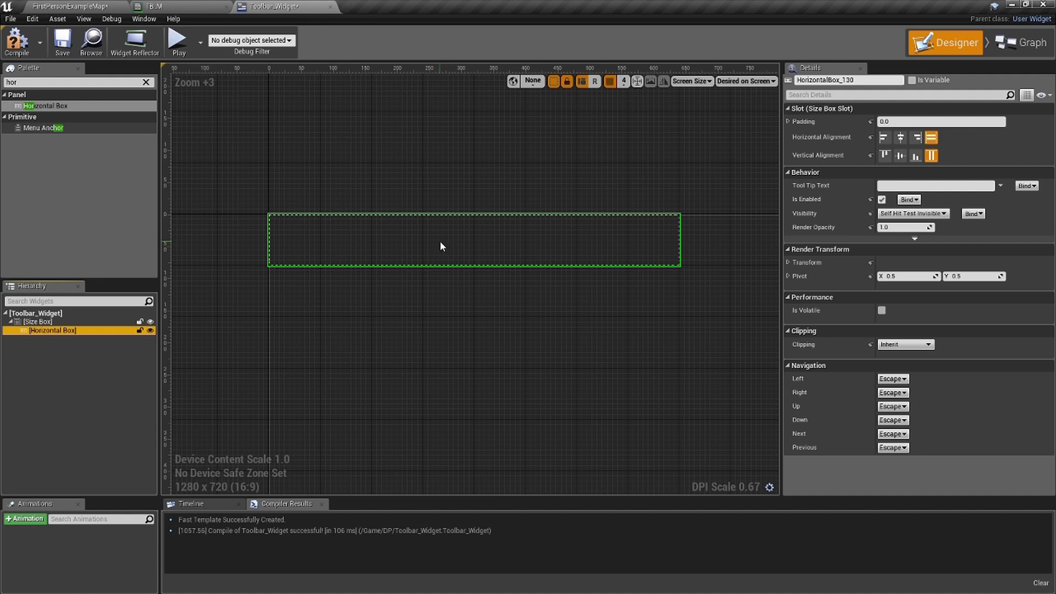
{"action": "left_click", "coordinate": [88, 372]}
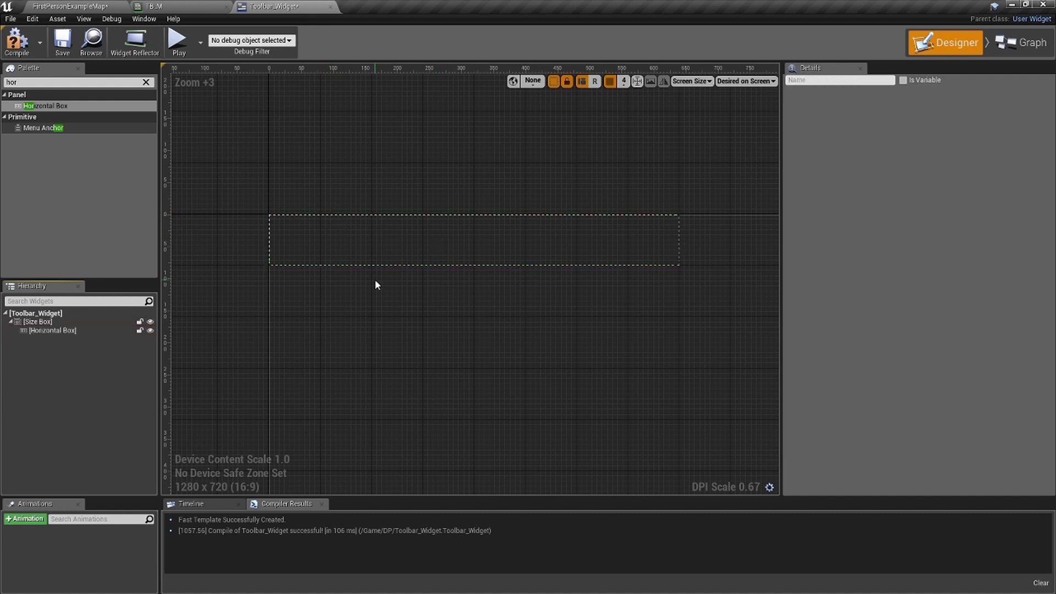
Add a second Size Box inside the Horizontal Box
{"action": "left_click", "coordinate": [86, 332]}
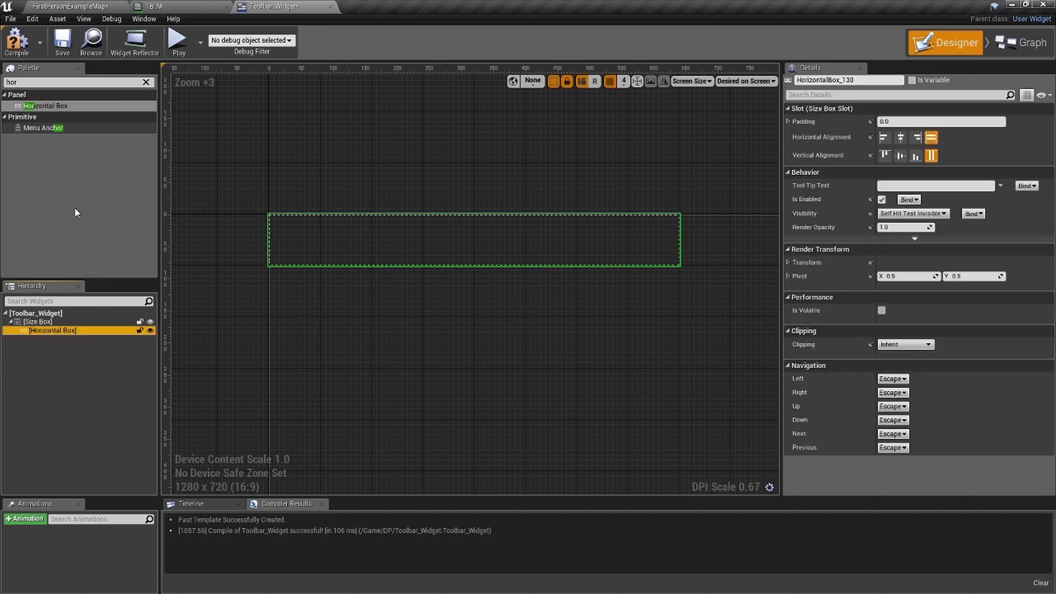
{"action": "left_click", "coordinate": [146, 82]}
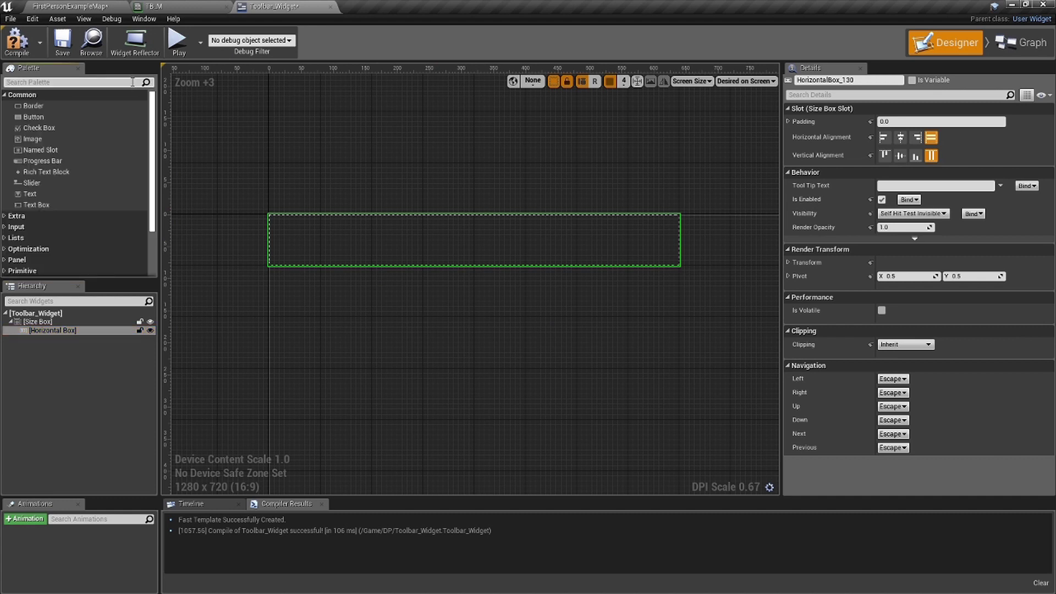
{"action": "left_click", "coordinate": [132, 82]}
{"action": "type", "text": "size"}
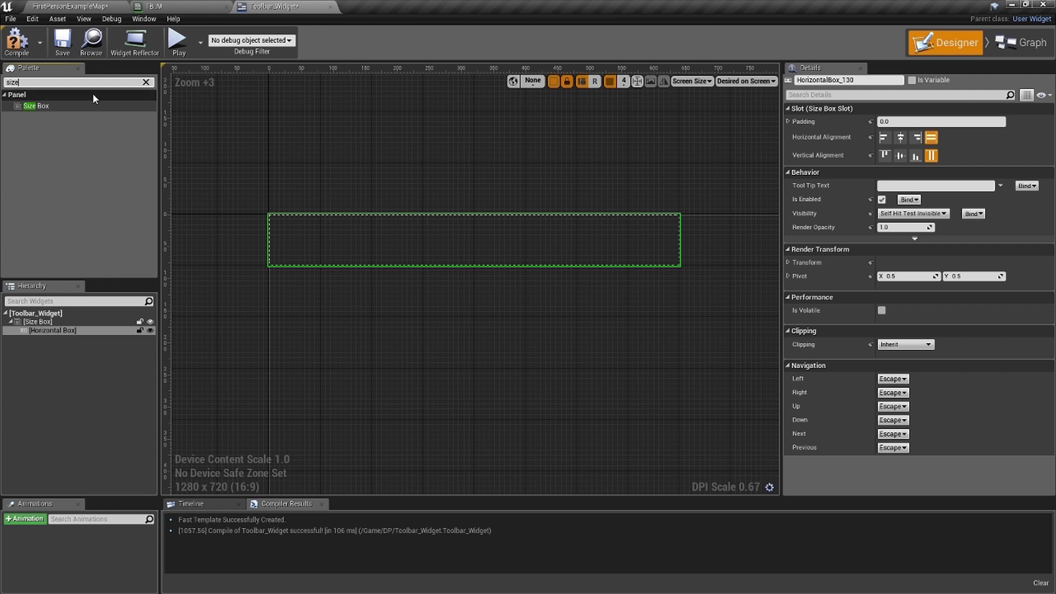
{"action": "left_click_drag", "start_coordinate": [94, 106], "coordinate": [302, 254]}
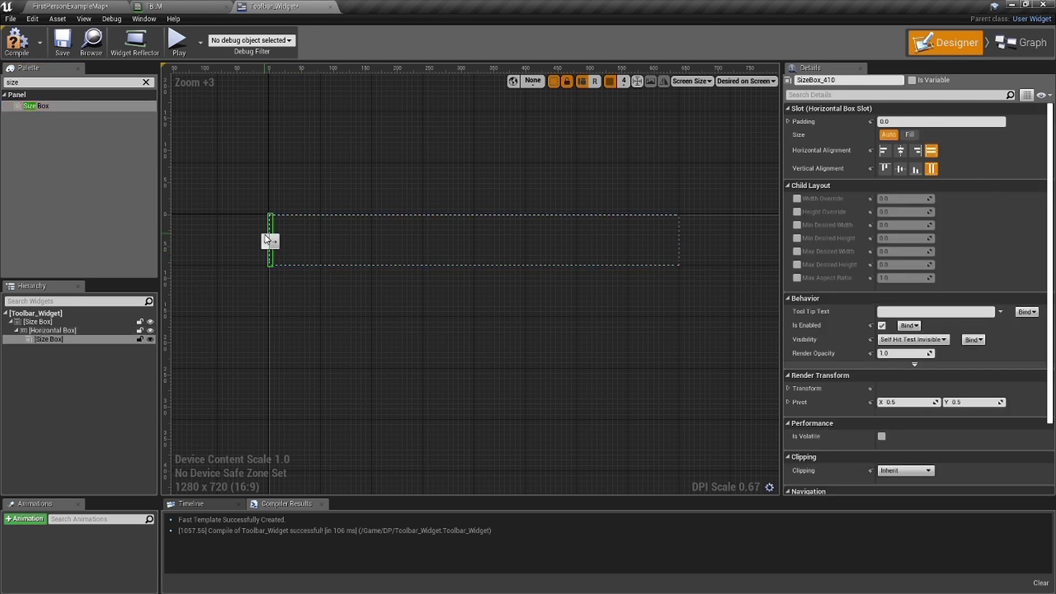
Enable the inner Size Box's size overrides and set Width Override and Height Override to 80 each
{"action": "left_click", "coordinate": [798, 199]}
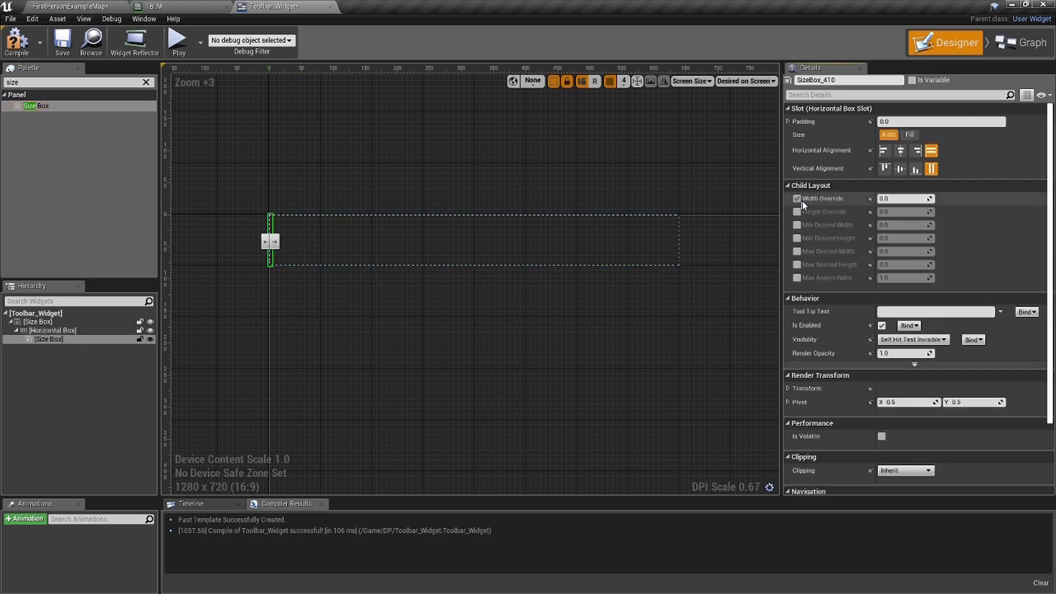
{"action": "left_click", "coordinate": [917, 199]}
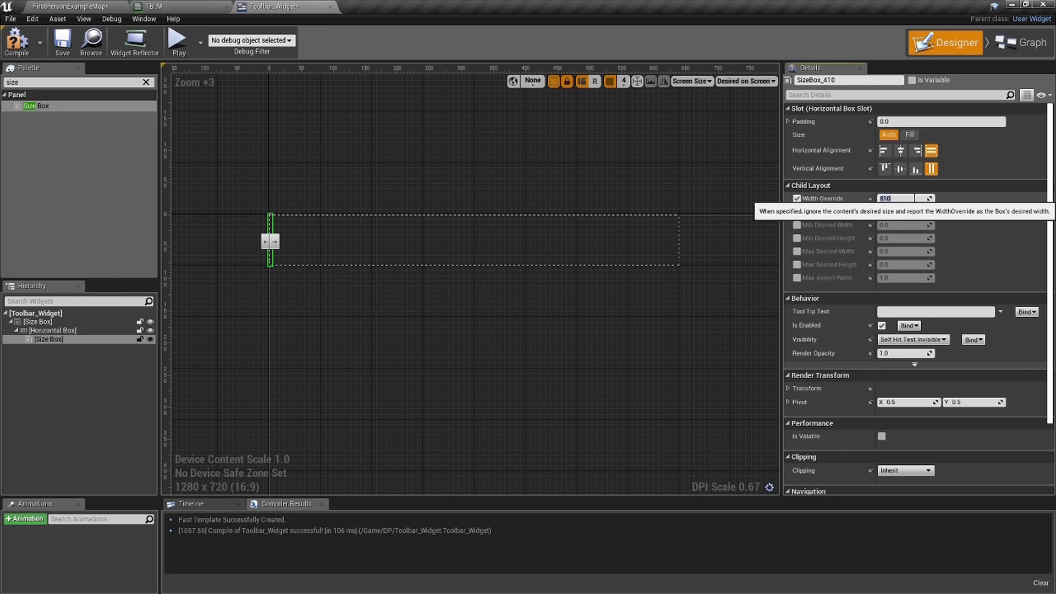
{"action": "key", "text": "Return"}
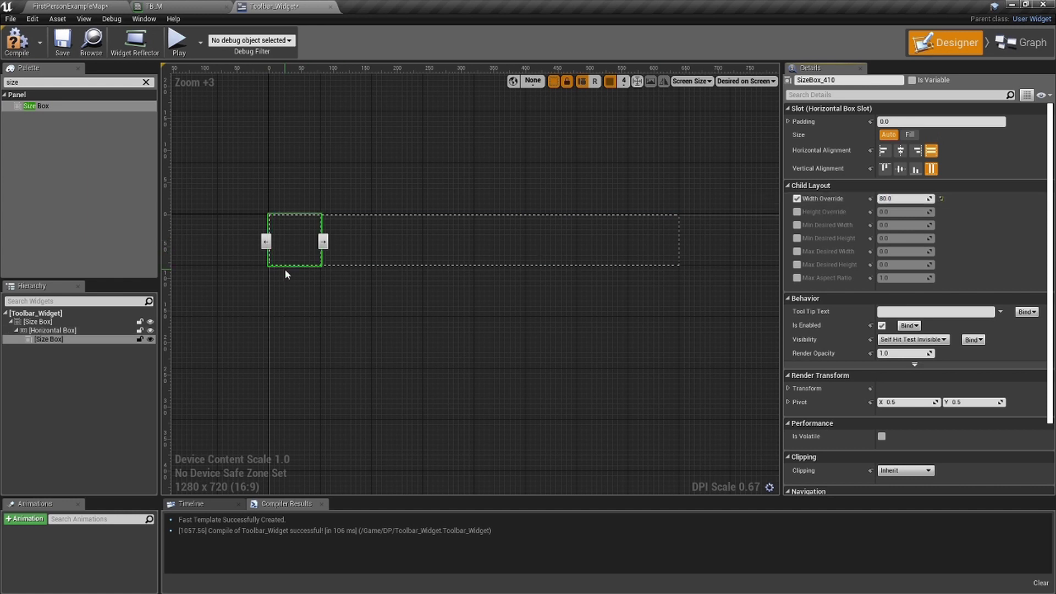
{"action": "left_click", "coordinate": [798, 211]}
{"action": "left_click", "coordinate": [899, 213]}
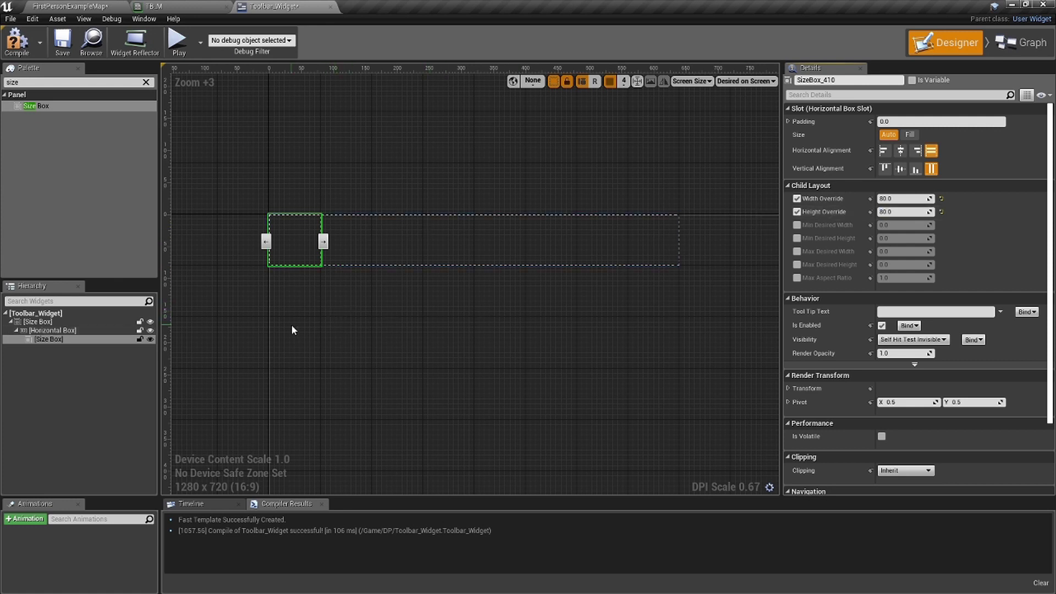
Duplicate the 80 by 80 Size Box inside the Horizontal Box until eight slots span the toolbar
{"action": "right_click", "coordinate": [89, 340]}
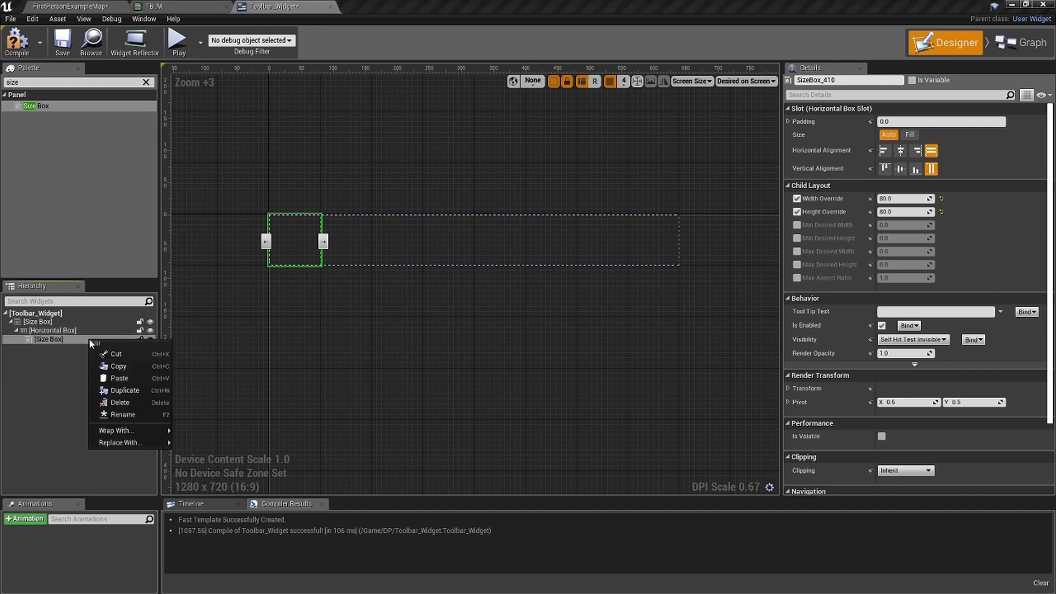
{"action": "left_click", "coordinate": [119, 390]}
{"action": "left_click_drag", "start_coordinate": [347, 242], "coordinate": [328, 253]}
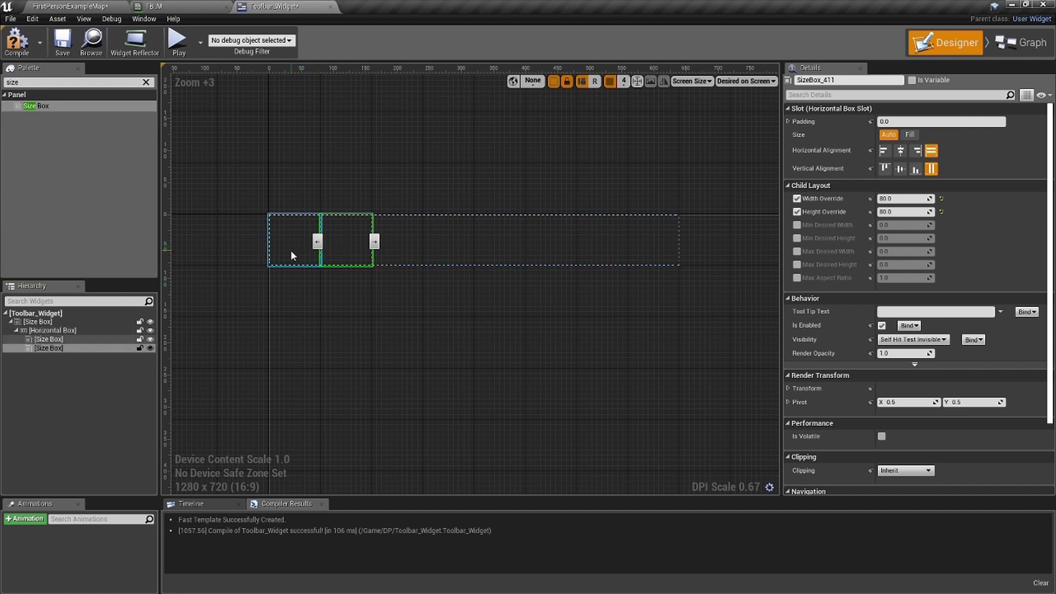
{"action": "left_click", "coordinate": [101, 332]}
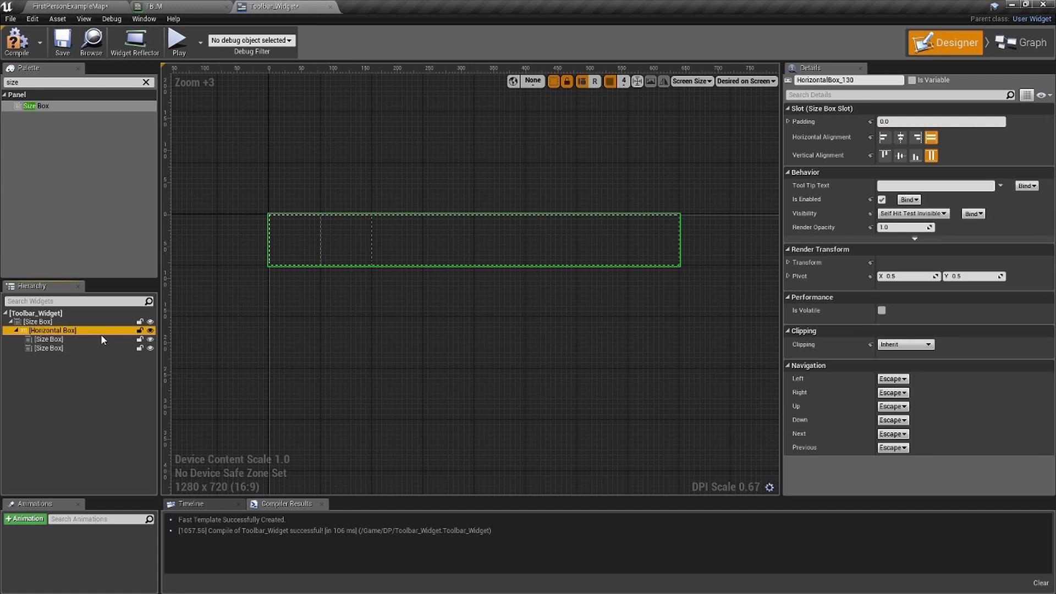
{"action": "left_click", "coordinate": [101, 339]}
{"action": "right_click", "coordinate": [100, 350]}
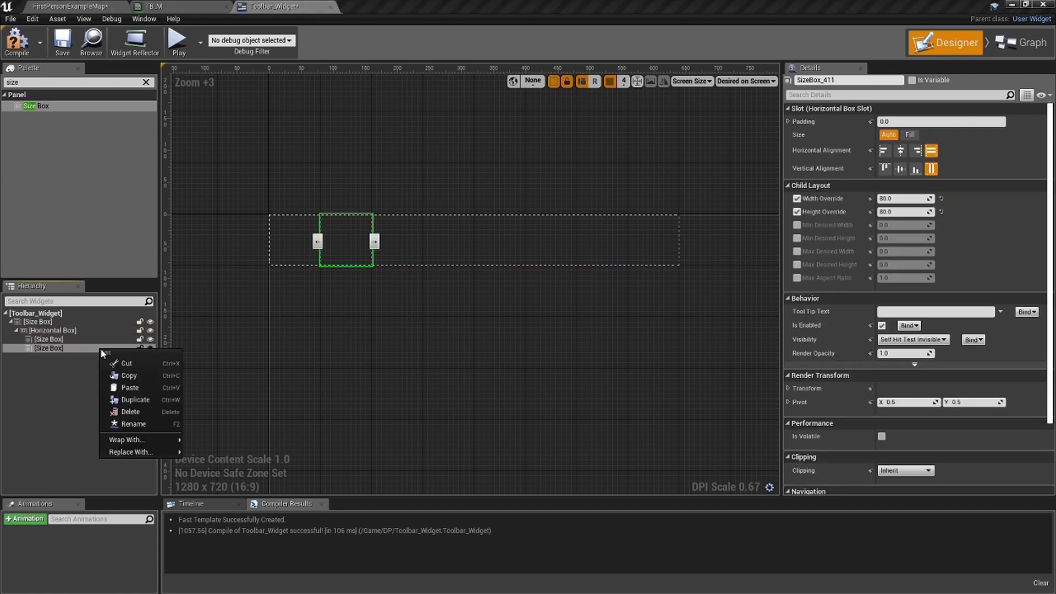
{"action": "left_click", "coordinate": [129, 400]}
{"action": "right_click", "coordinate": [108, 359]}
{"action": "left_click", "coordinate": [108, 411]}
{"action": "right_click", "coordinate": [71, 364]}
{"action": "left_click", "coordinate": [110, 401]}
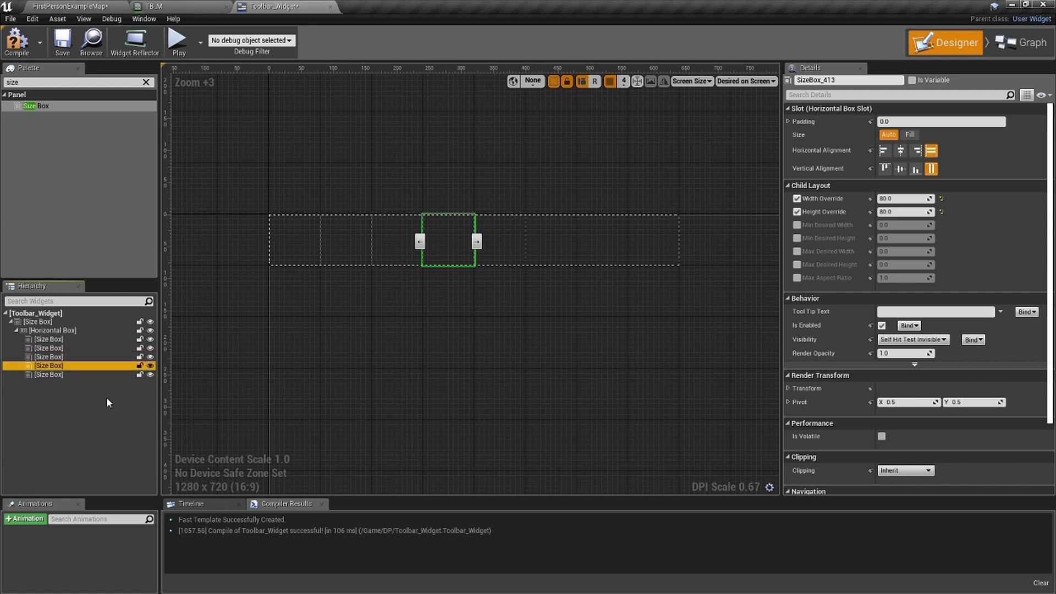
{"action": "right_click", "coordinate": [106, 374]}
{"action": "left_click", "coordinate": [133, 423]}
{"action": "right_click", "coordinate": [123, 388]}
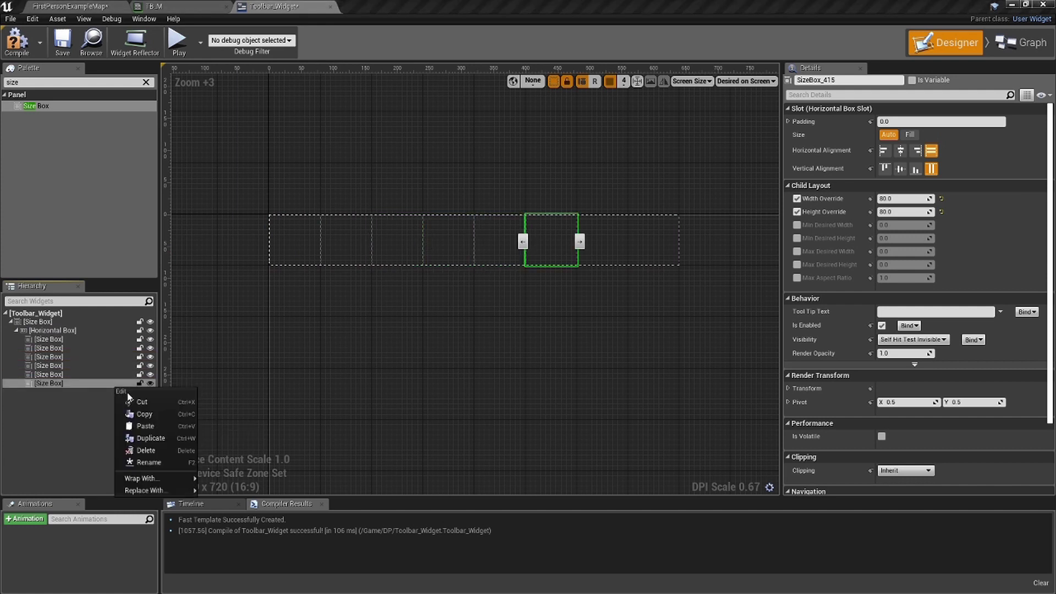
{"action": "left_click", "coordinate": [145, 436]}
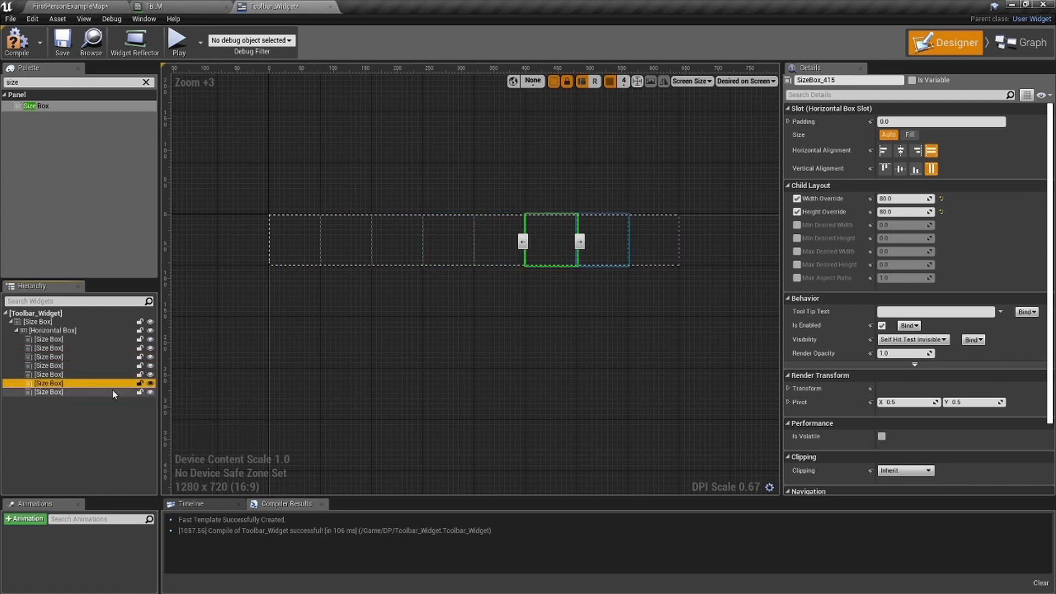
{"action": "right_click", "coordinate": [110, 383]}
{"action": "left_click", "coordinate": [153, 437]}
{"action": "left_click_drag", "start_coordinate": [280, 244], "coordinate": [629, 260]}
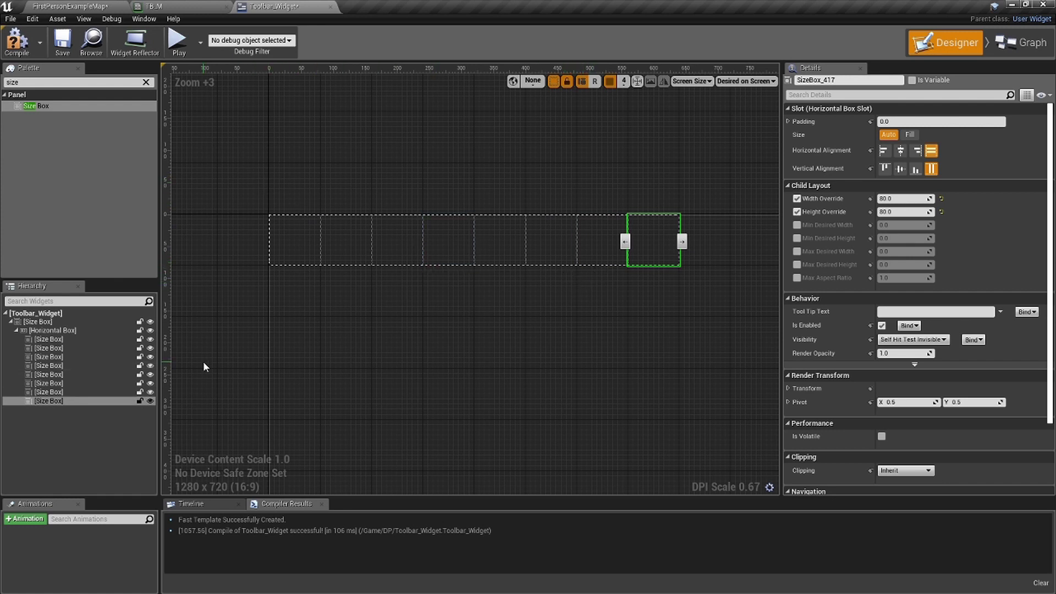
Search the widget palette for the Image widget
{"action": "left_click", "coordinate": [140, 83]}
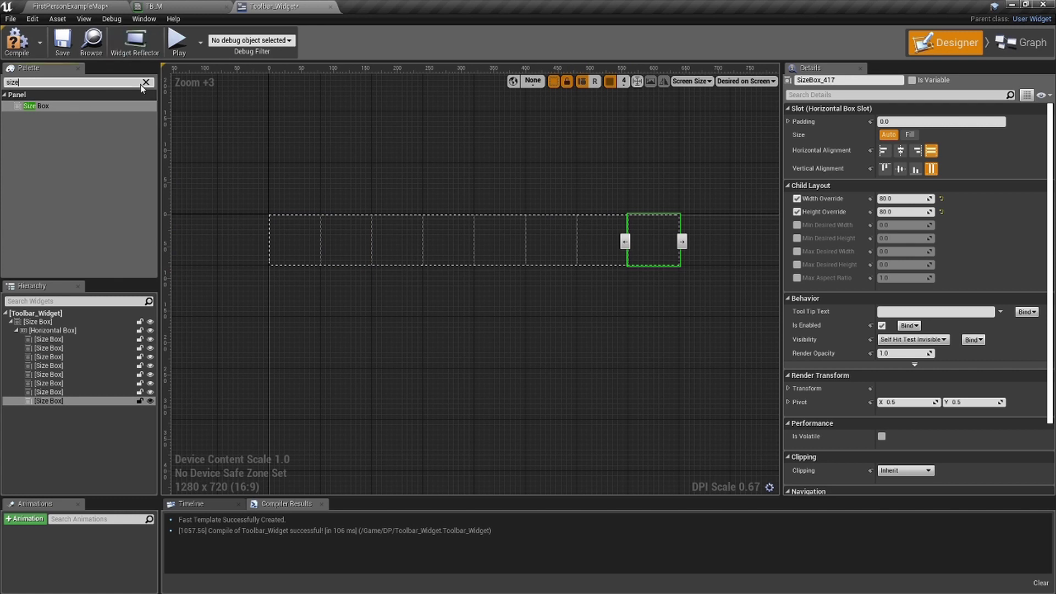
{"action": "left_click", "coordinate": [146, 82]}
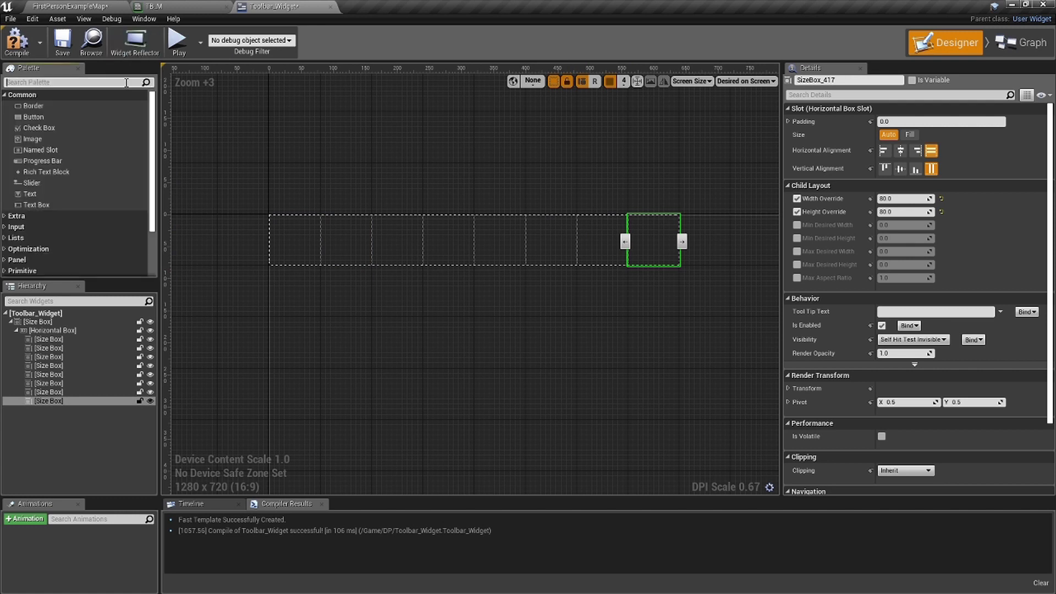
{"action": "type", "text": "iame"}
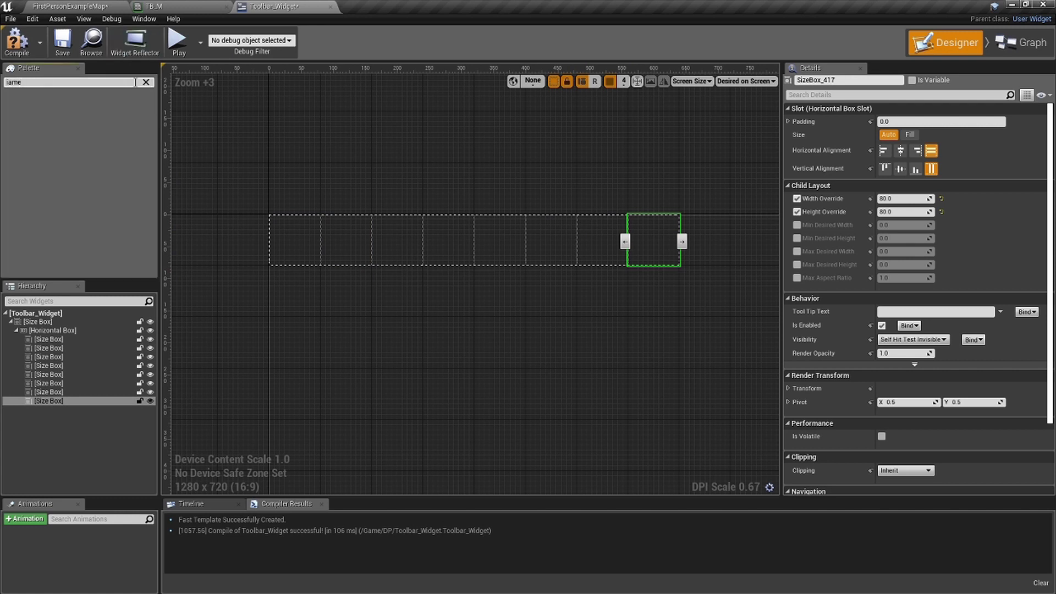
{"action": "key", "text": "BackSpace"}
{"action": "key", "text": "BackSpace"}
{"action": "key", "text": "BackSpace"}
{"action": "key", "text": "BackSpace"}
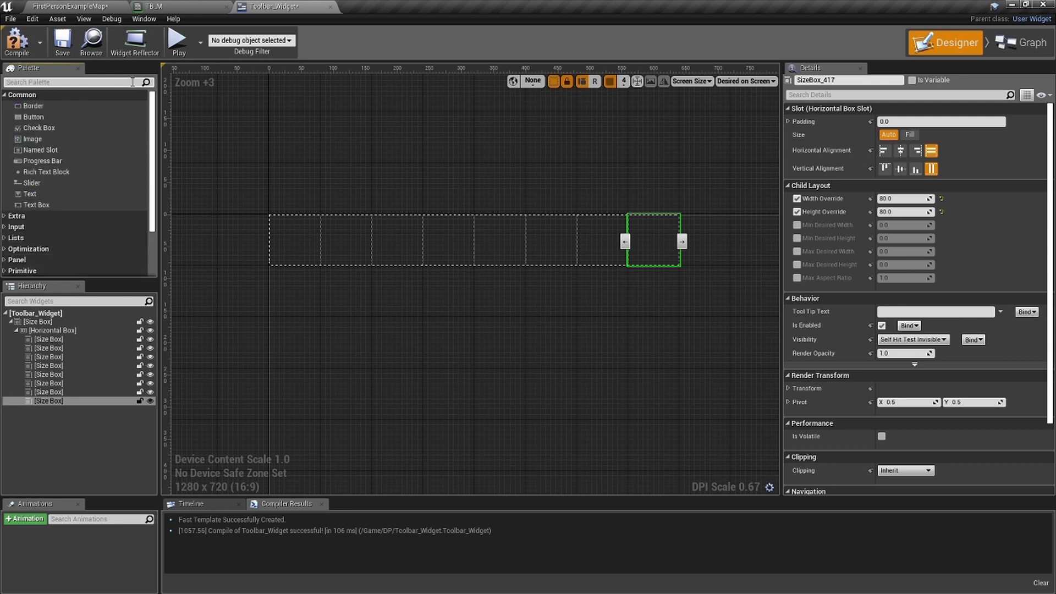
{"action": "type", "text": "ima"}
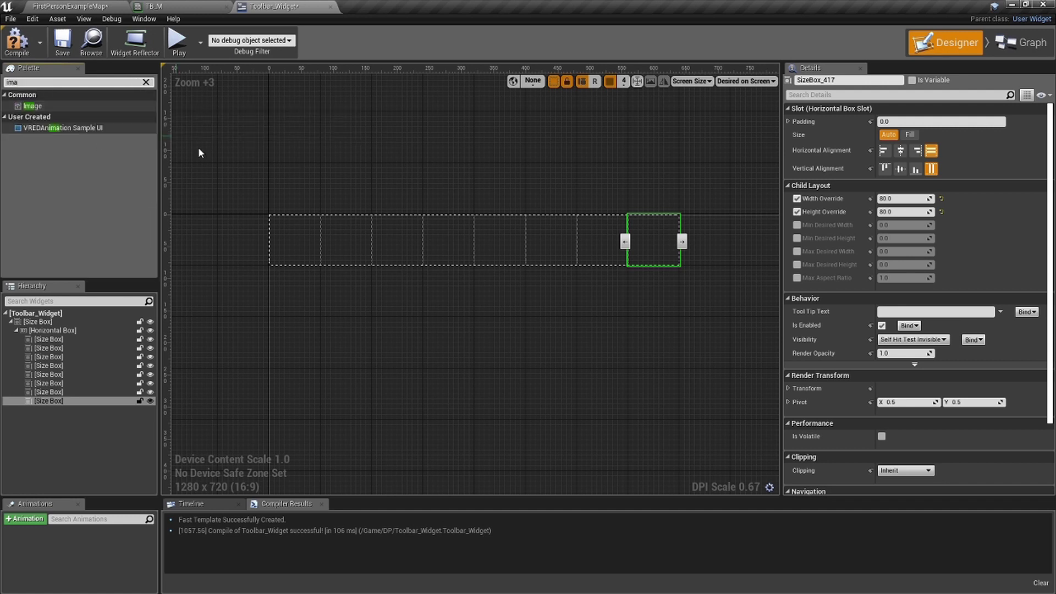
Review the TB_M material's preview and node graph, and return to the Toolbar_Widget designer
{"action": "left_click", "coordinate": [68, 6]}
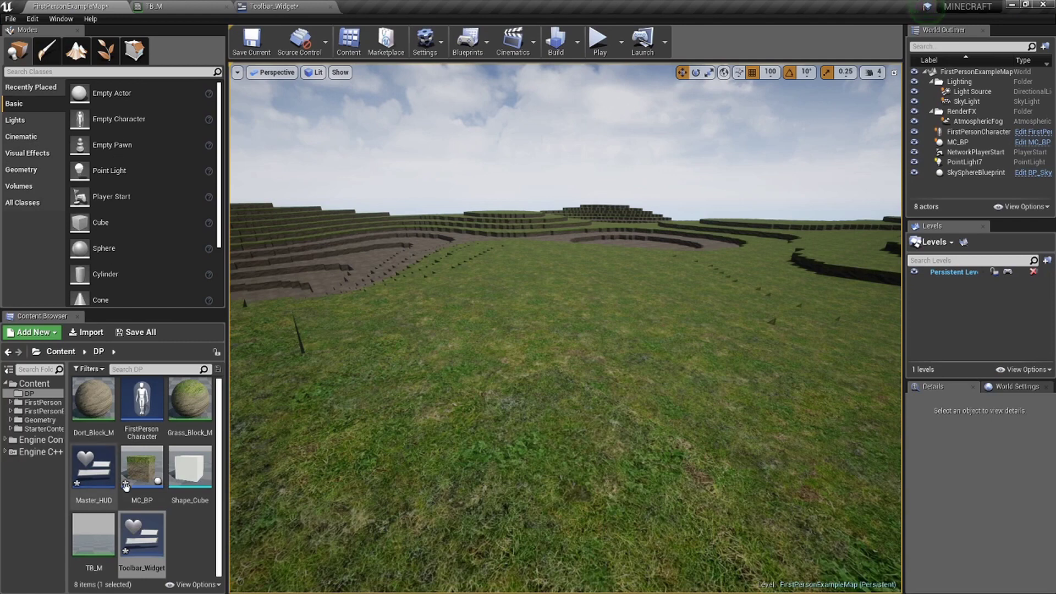
{"action": "double_click", "coordinate": [99, 552]}
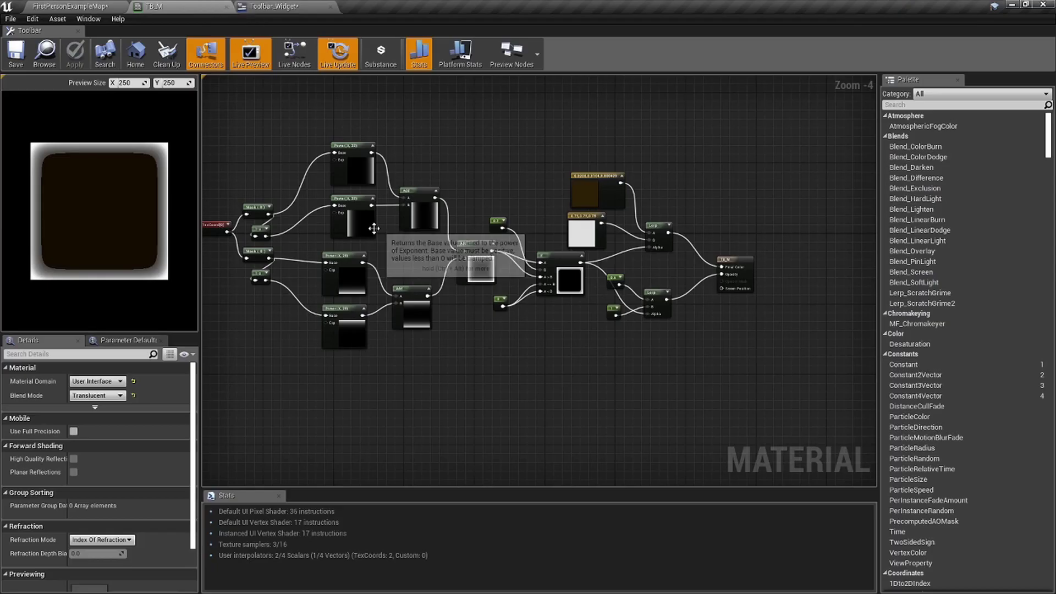
{"action": "left_click", "coordinate": [289, 6]}
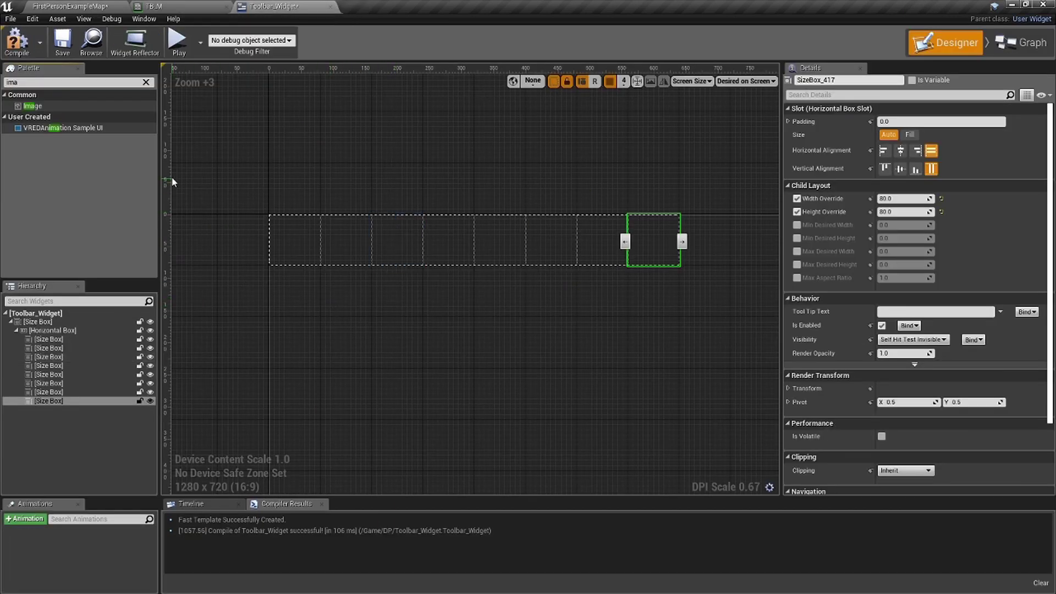
Find the Overlay widget and place one inside each of the eight slot Size Boxes
{"action": "left_click", "coordinate": [146, 82]}
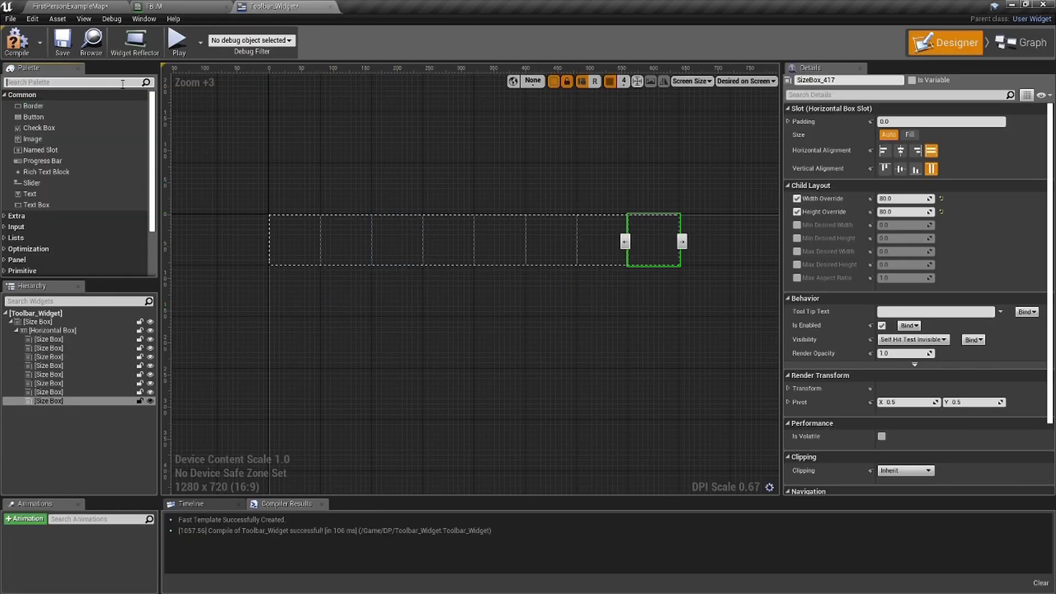
{"action": "type", "text": "overlay"}
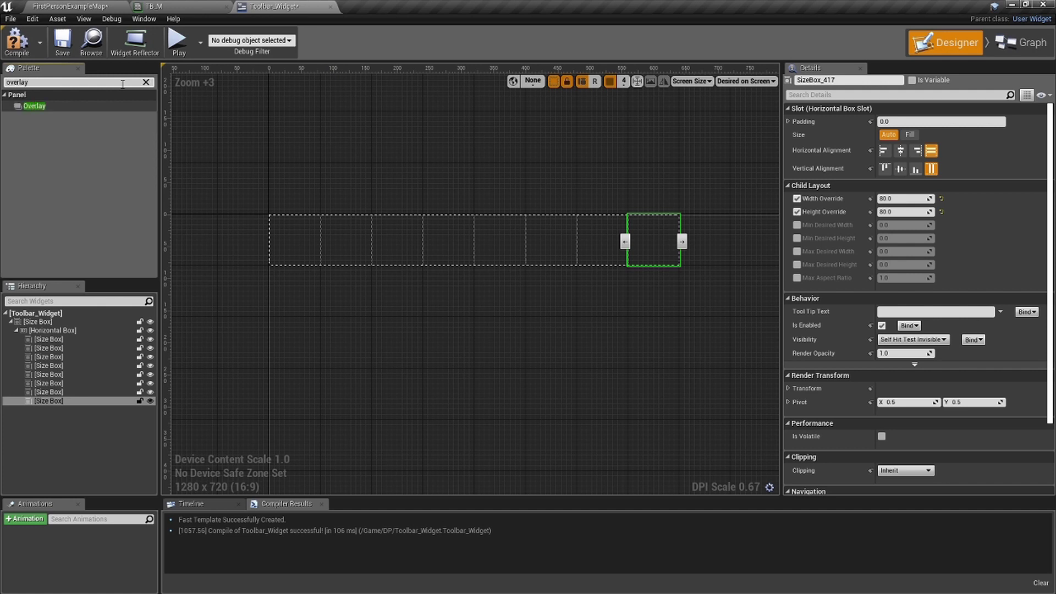
{"action": "left_click_drag", "start_coordinate": [97, 107], "coordinate": [297, 199]}
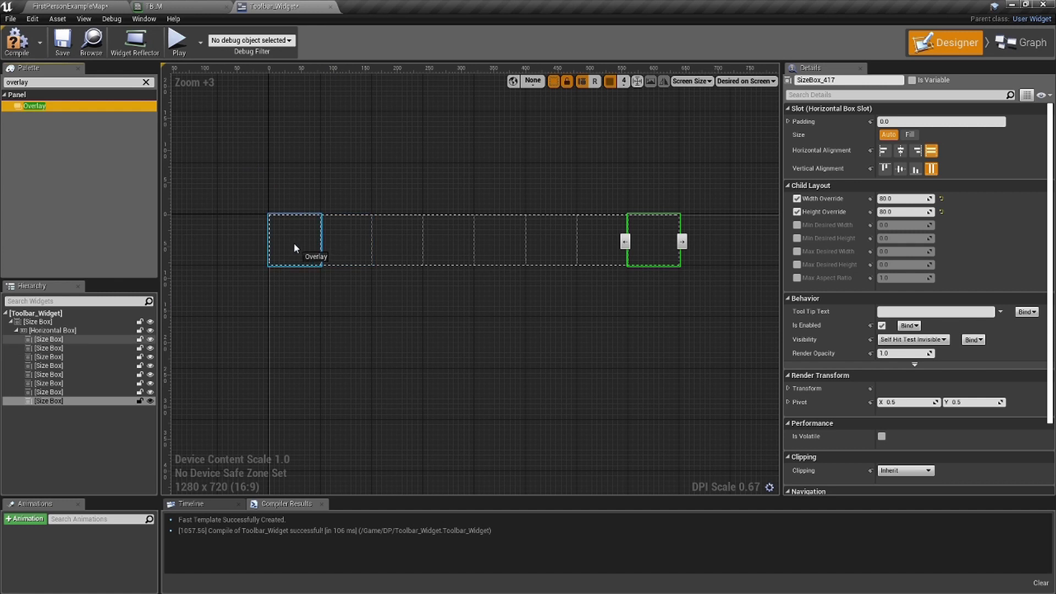
{"action": "left_click_drag", "start_coordinate": [294, 243], "coordinate": [293, 243]}
{"action": "left_click_drag", "start_coordinate": [122, 109], "coordinate": [362, 249]}
{"action": "left_click_drag", "start_coordinate": [125, 112], "coordinate": [414, 255]}
{"action": "left_click_drag", "start_coordinate": [117, 114], "coordinate": [498, 238]}
{"action": "left_click_drag", "start_coordinate": [183, 110], "coordinate": [581, 255]}
{"action": "left_click_drag", "start_coordinate": [92, 111], "coordinate": [603, 234]}
{"action": "left_click_drag", "start_coordinate": [102, 107], "coordinate": [667, 251]}
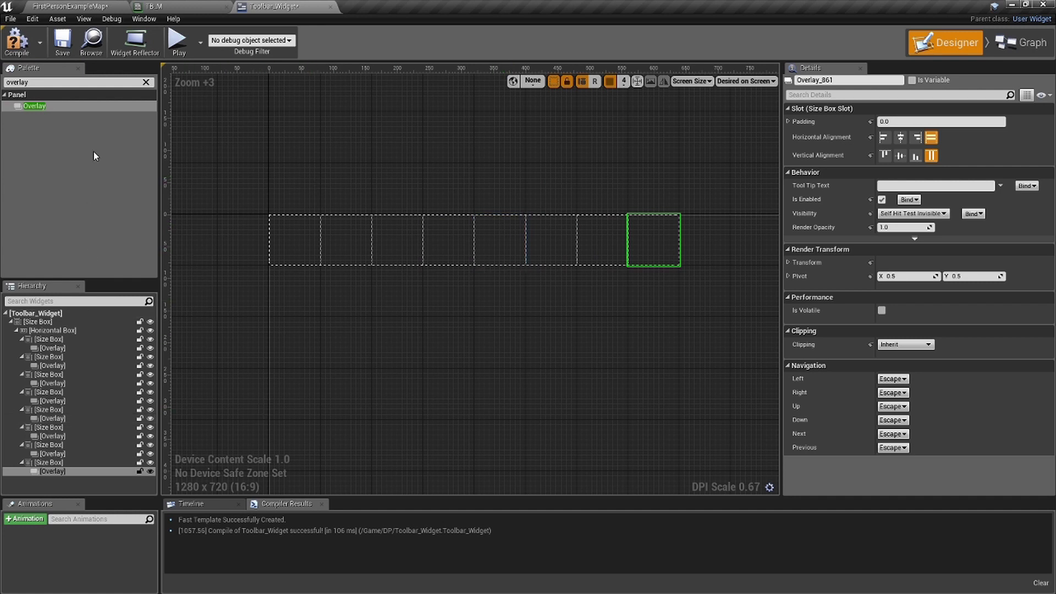
Find the Image widget and place it inside the first slot's Overlay
{"action": "left_click", "coordinate": [147, 82]}
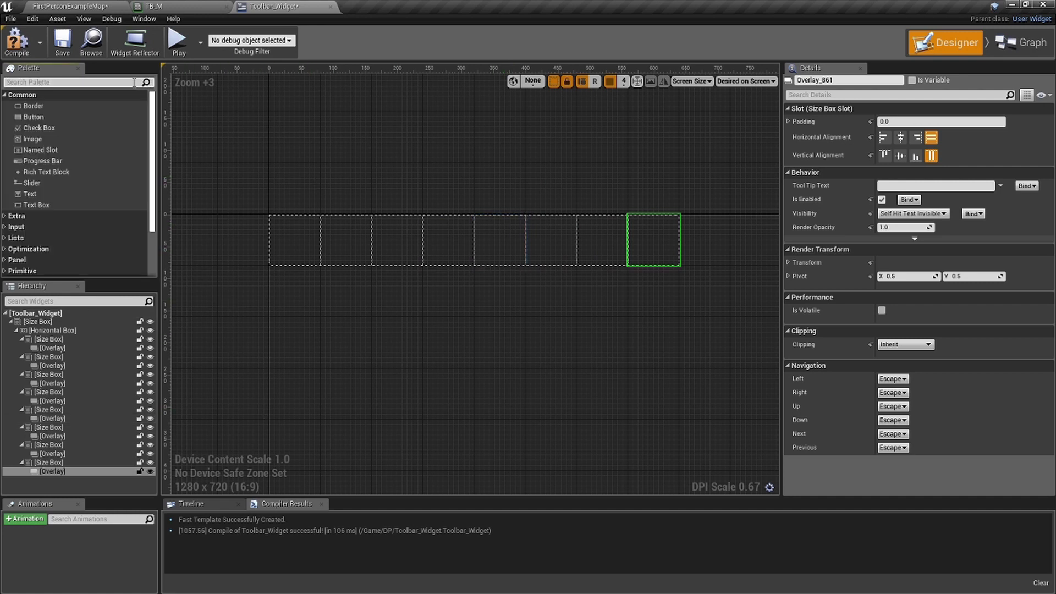
{"action": "type", "text": "iam"}
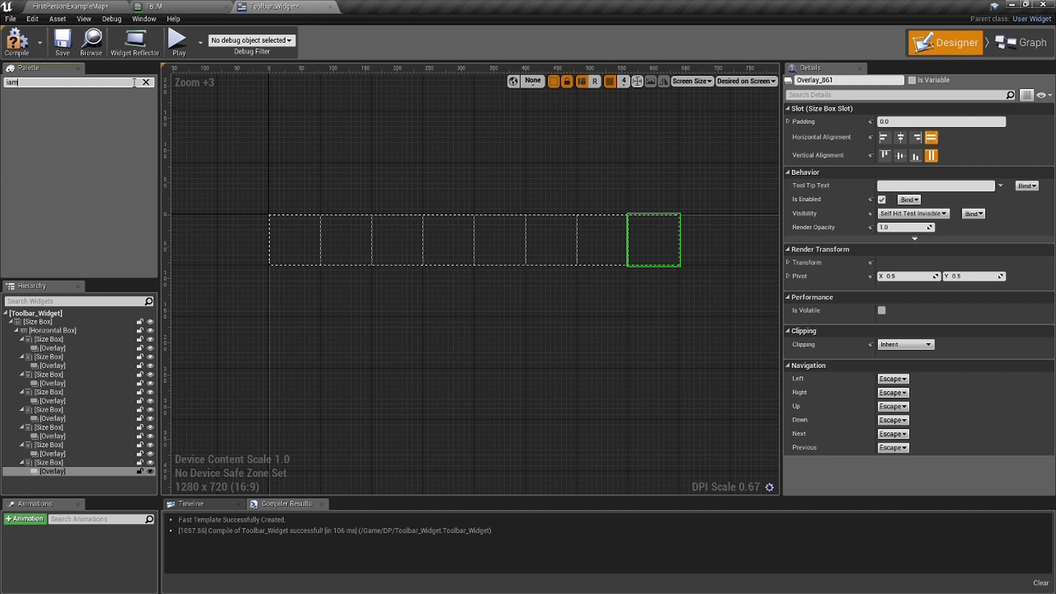
{"action": "key", "text": "BackSpace"}
{"action": "key", "text": "BackSpace"}
{"action": "type", "text": "ma"}
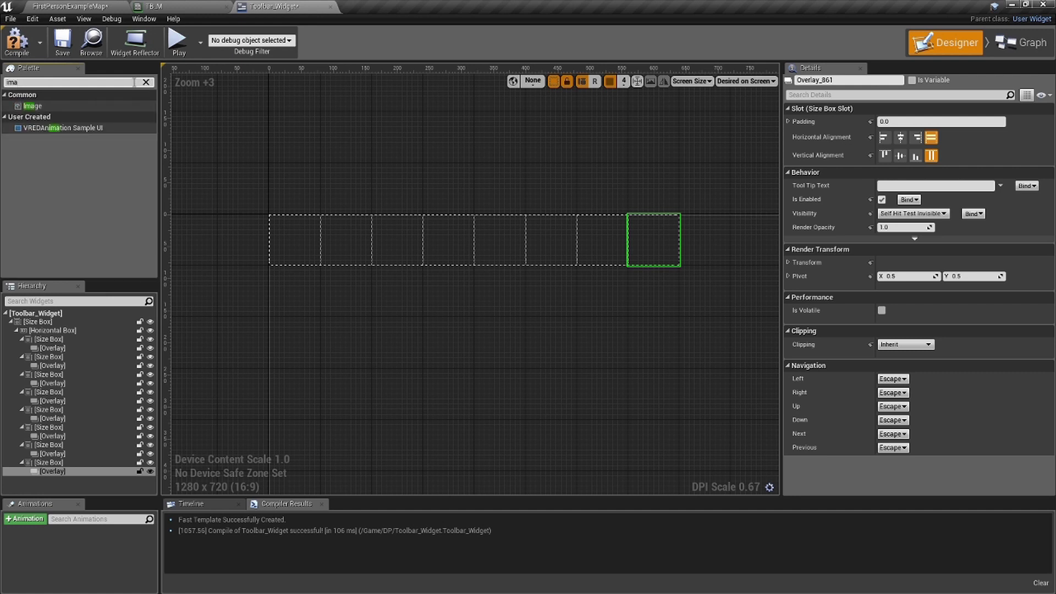
{"action": "left_click_drag", "start_coordinate": [32, 106], "coordinate": [301, 239]}
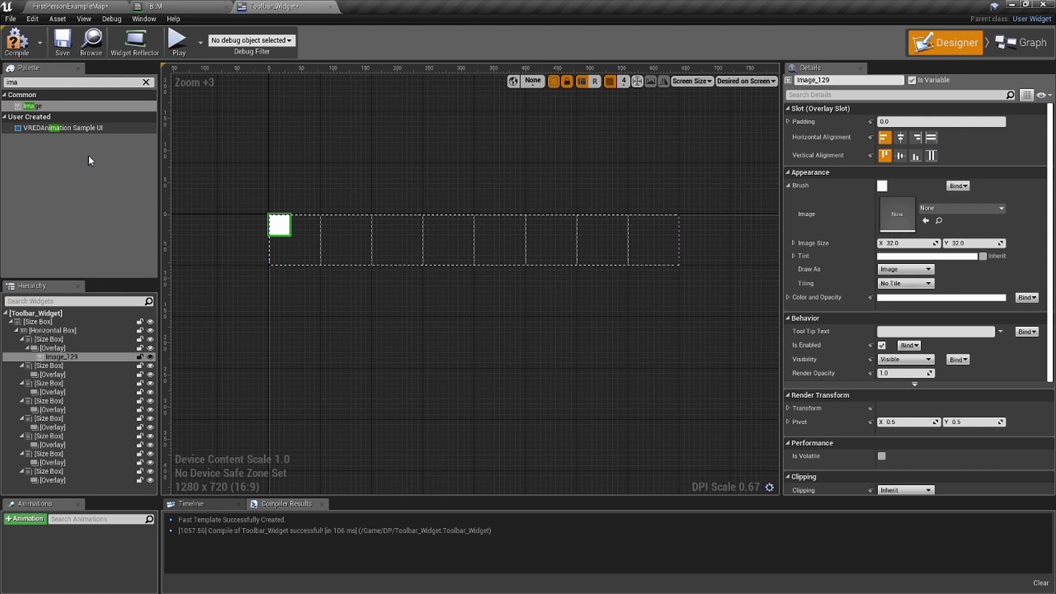
Try the Box, None and Border options for Draw As on the first slot's image
{"action": "left_click", "coordinate": [99, 348]}
{"action": "left_click", "coordinate": [83, 357]}
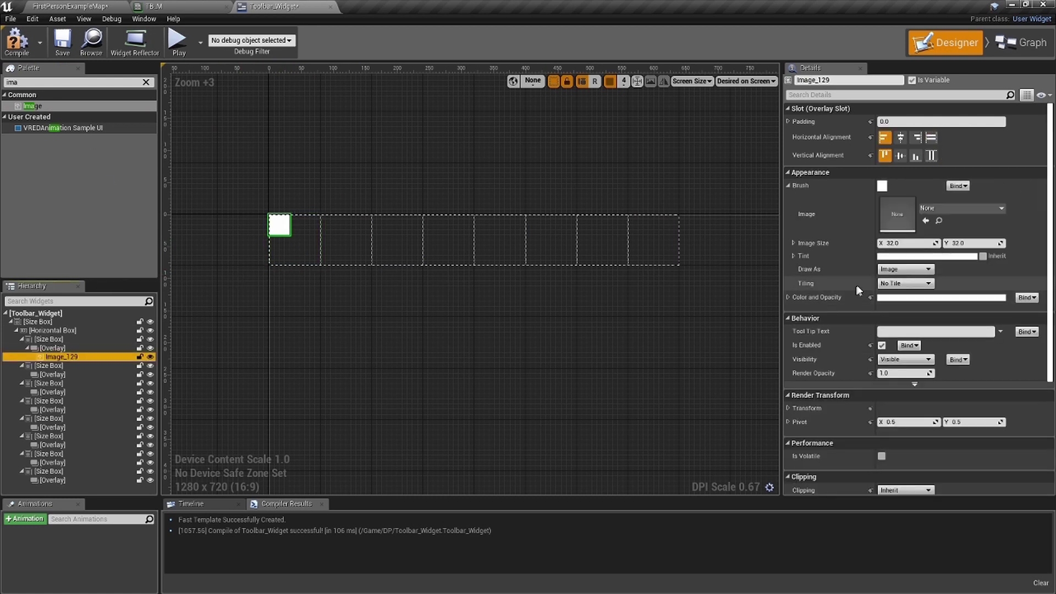
{"action": "left_click", "coordinate": [905, 269]}
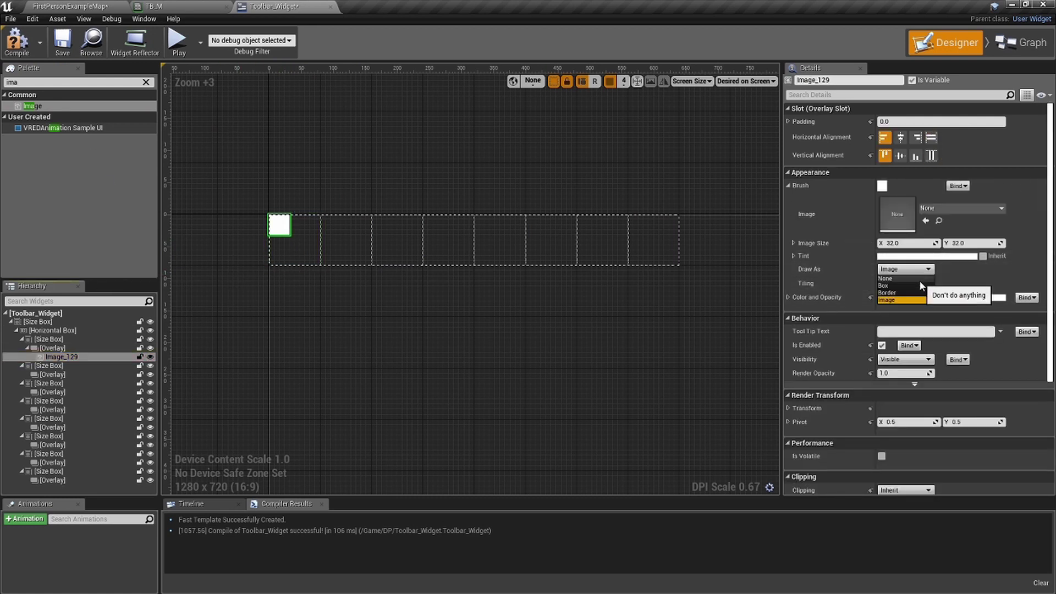
{"action": "left_click", "coordinate": [920, 285]}
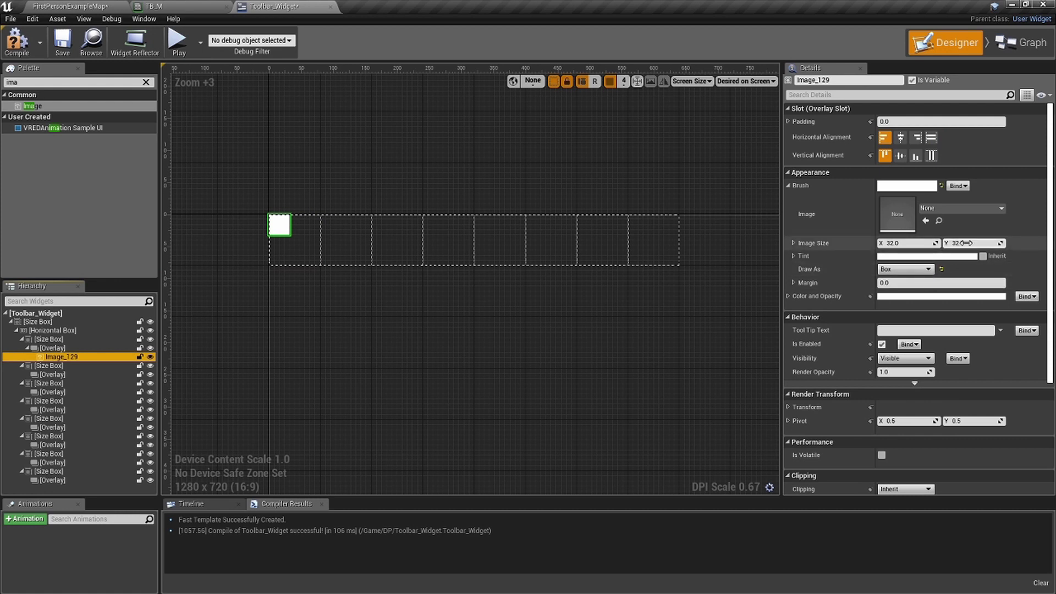
{"action": "left_click", "coordinate": [927, 270]}
{"action": "left_click", "coordinate": [928, 278]}
{"action": "left_click", "coordinate": [928, 271]}
{"action": "left_click", "coordinate": [928, 278]}
{"action": "left_click", "coordinate": [928, 269]}
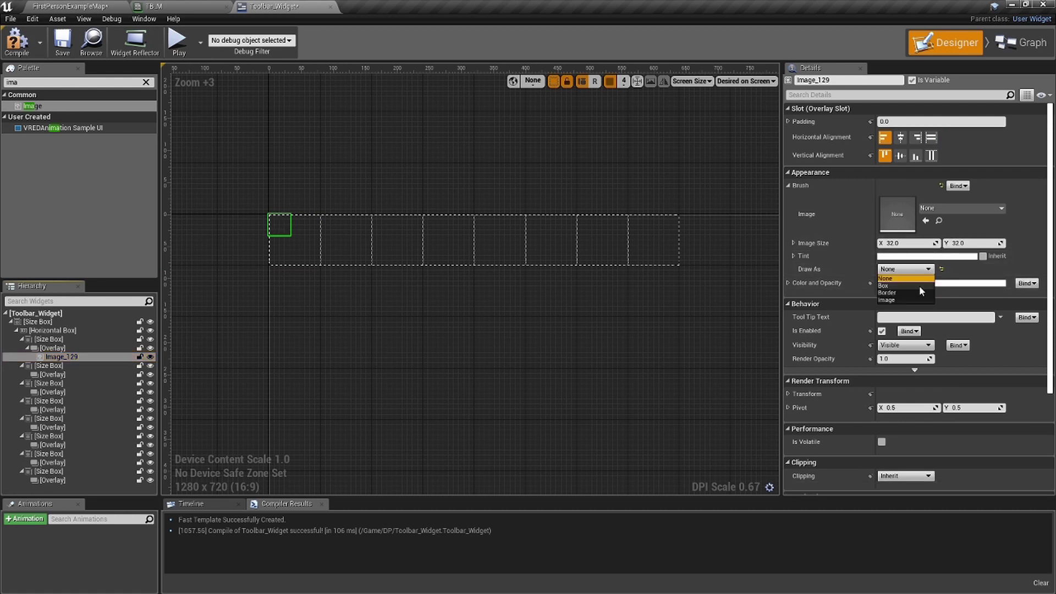
{"action": "left_click", "coordinate": [919, 294]}
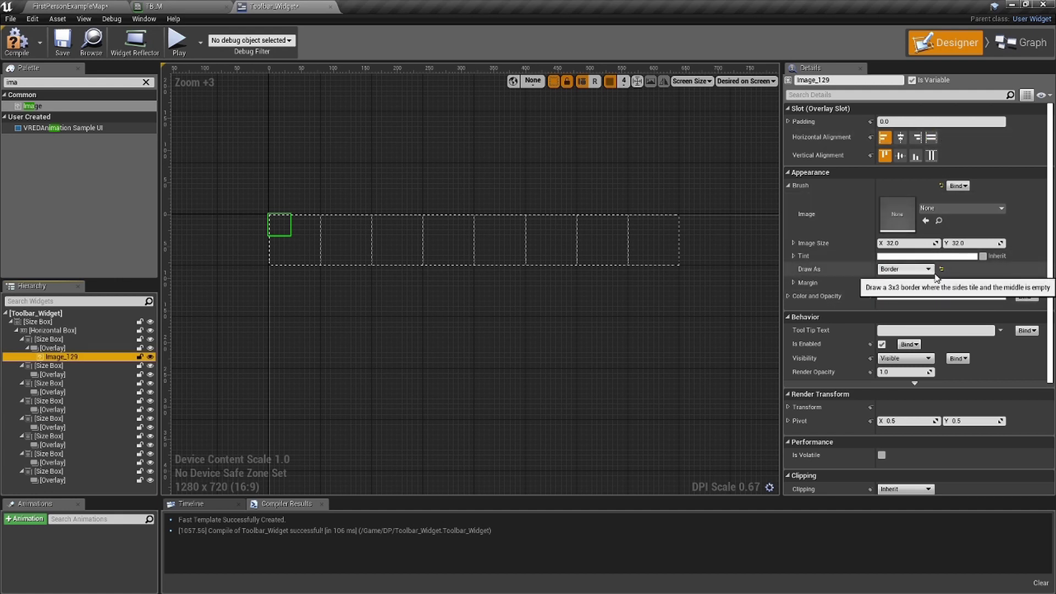
Set the first slot image's horizontal and vertical alignment to Fill within its Overlay
{"action": "left_click", "coordinate": [130, 347]}
{"action": "left_click", "coordinate": [120, 357]}
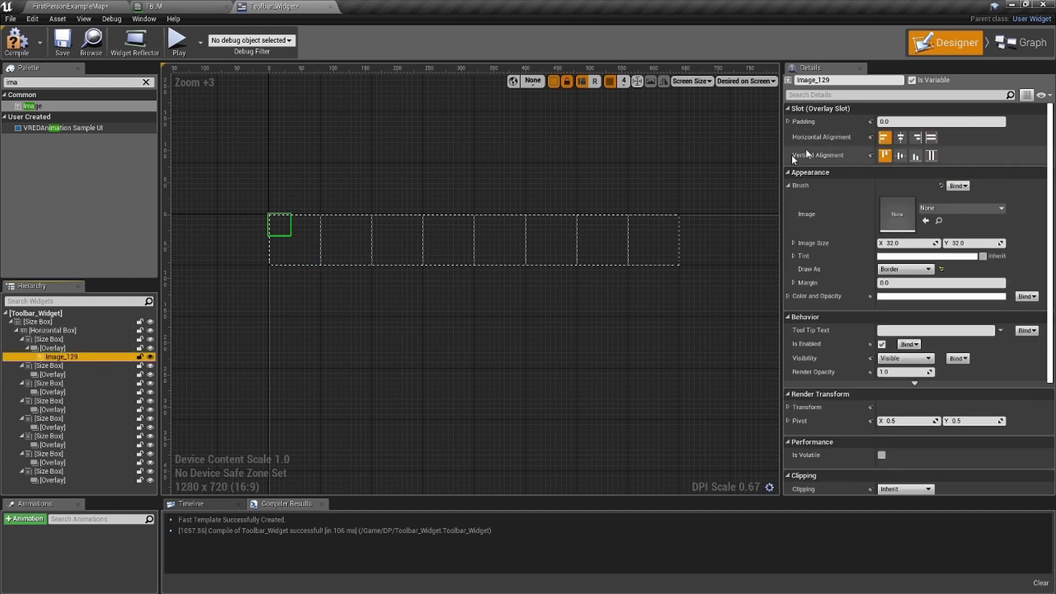
{"action": "left_click", "coordinate": [929, 141]}
{"action": "left_click", "coordinate": [931, 156]}
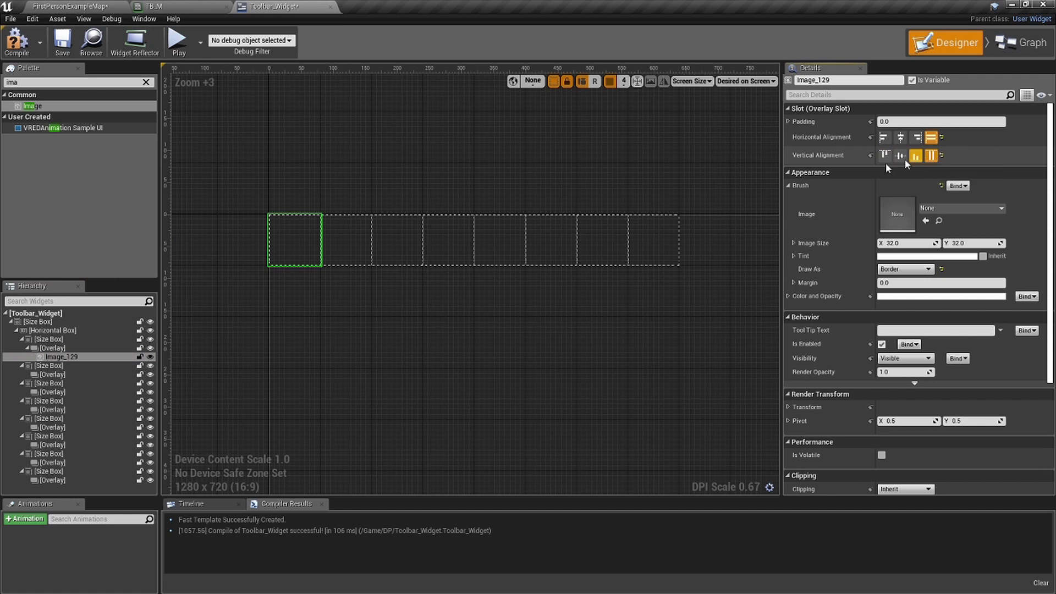
Set the first slot image's Draw As to Image and compile the widget
{"action": "left_click", "coordinate": [906, 270]}
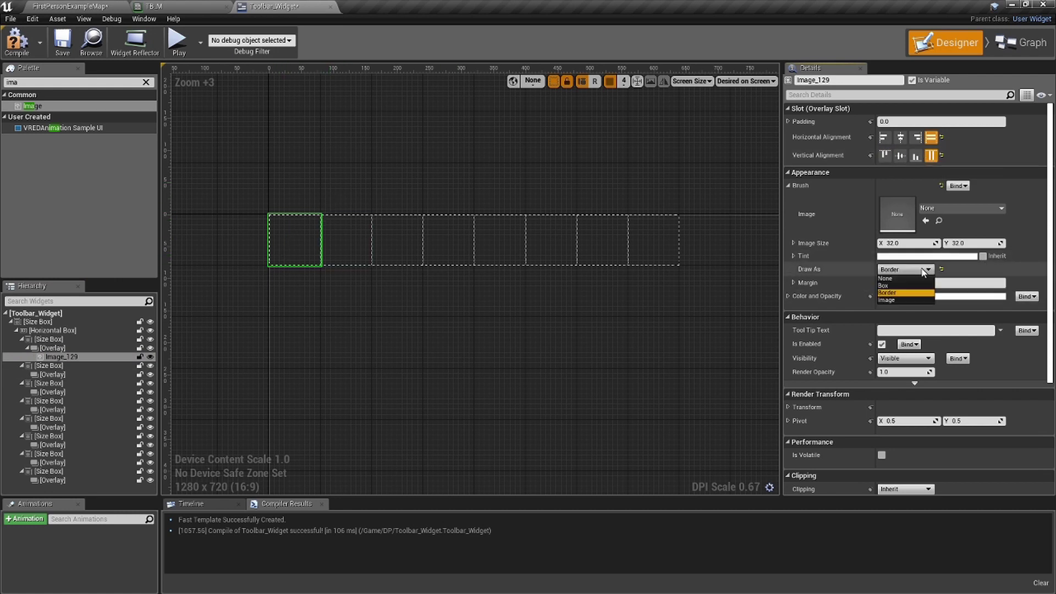
{"action": "left_click", "coordinate": [916, 300]}
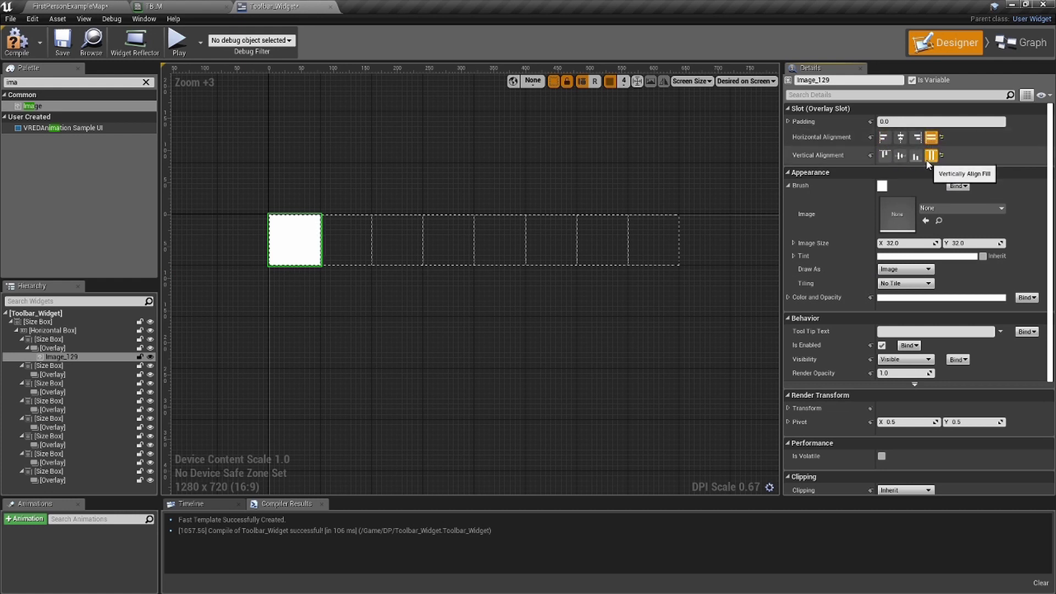
{"action": "left_click", "coordinate": [25, 48]}
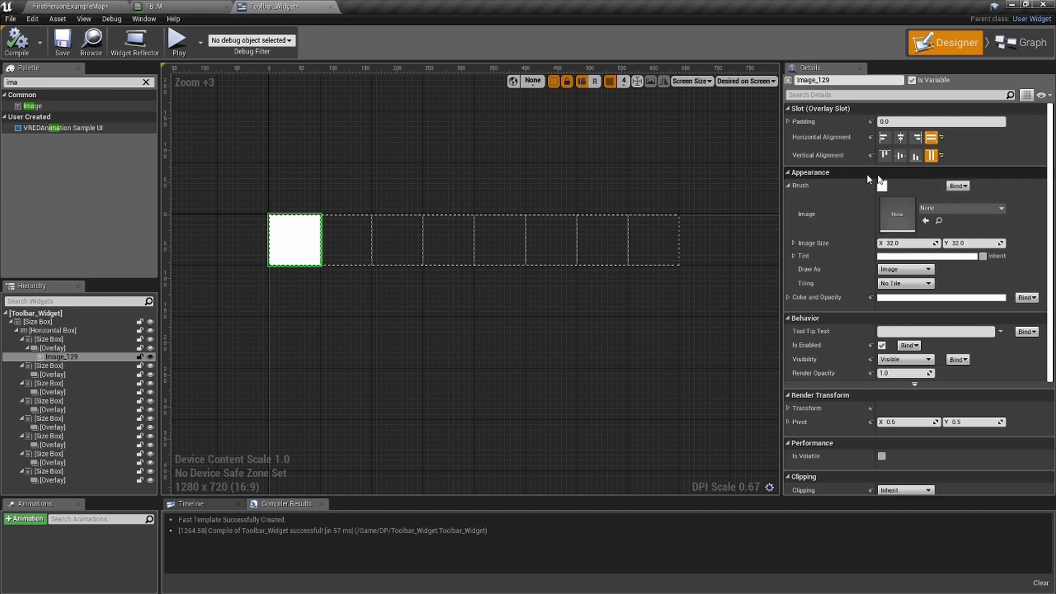
Pick the TB_M material among the project assets and assign it as the first slot's brush image
{"action": "left_click", "coordinate": [69, 7]}
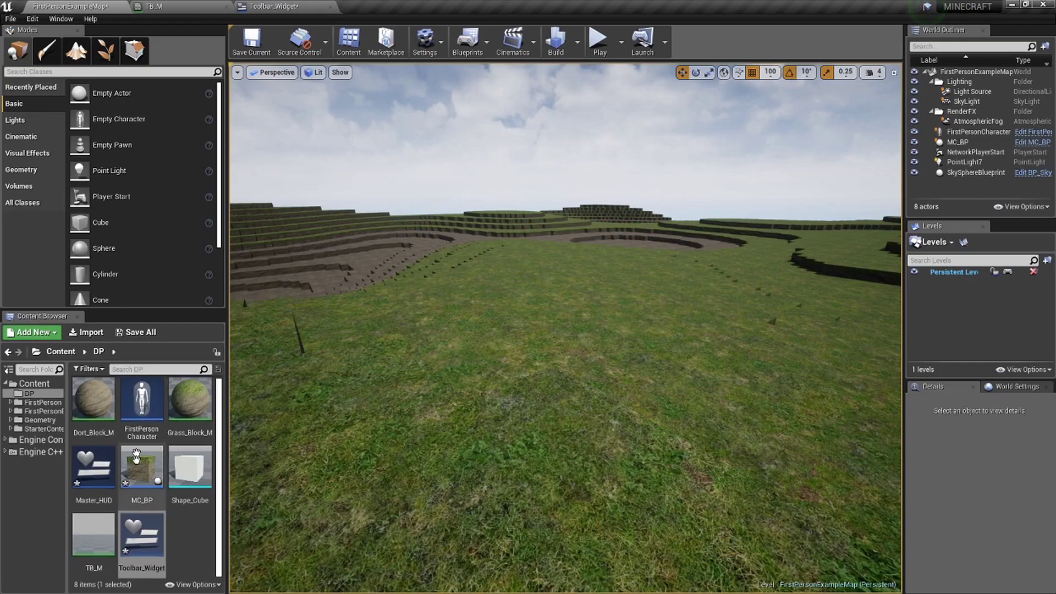
{"action": "left_click", "coordinate": [306, 8]}
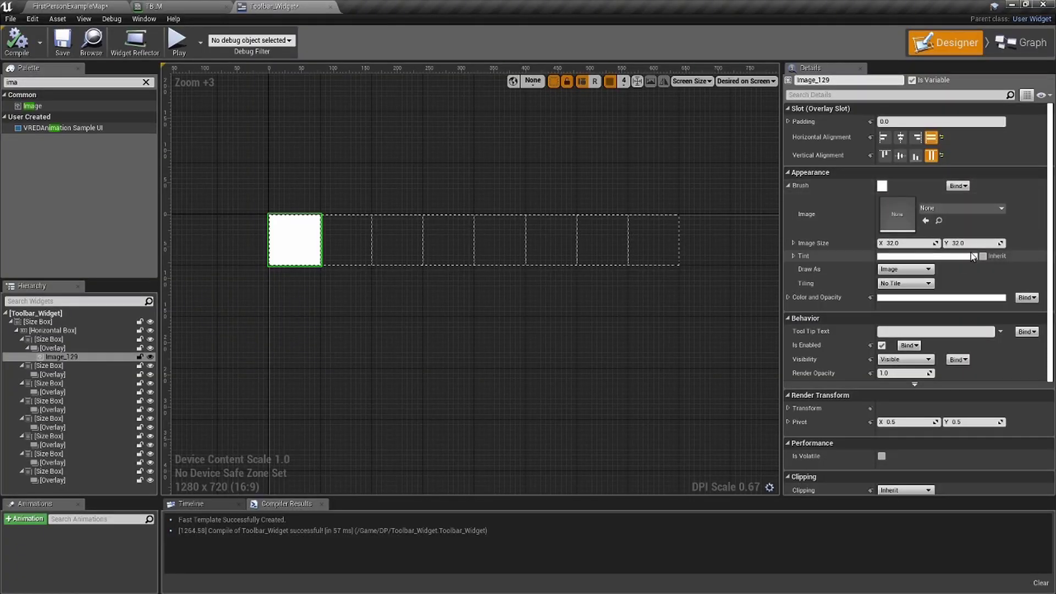
{"action": "left_click", "coordinate": [926, 220]}
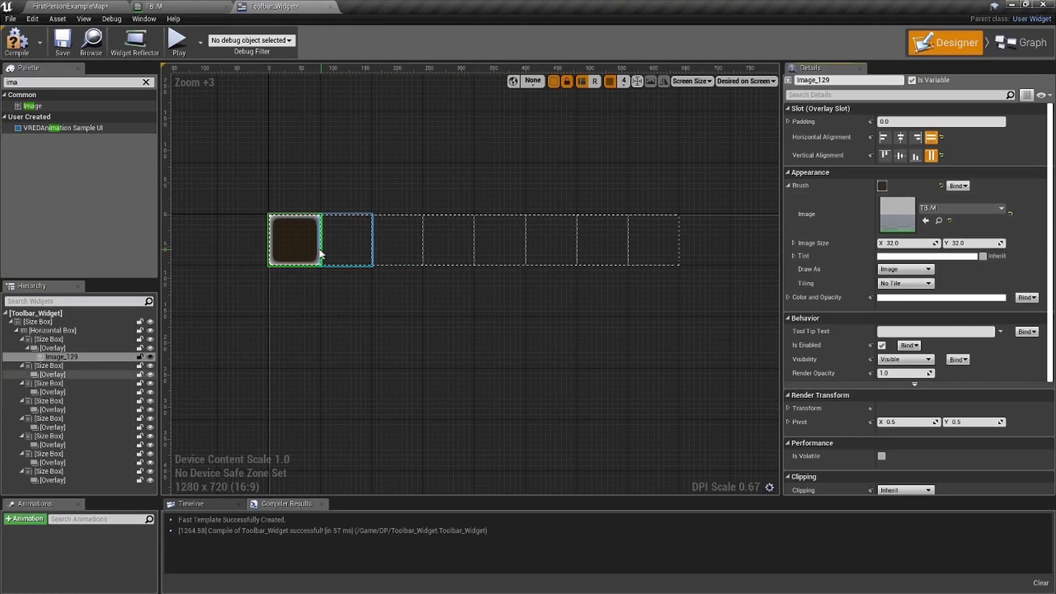
Add an Image to the second slot's Overlay with Fill alignment both ways and TB_M as its brush image
{"action": "left_click_drag", "start_coordinate": [32, 106], "coordinate": [337, 247]}
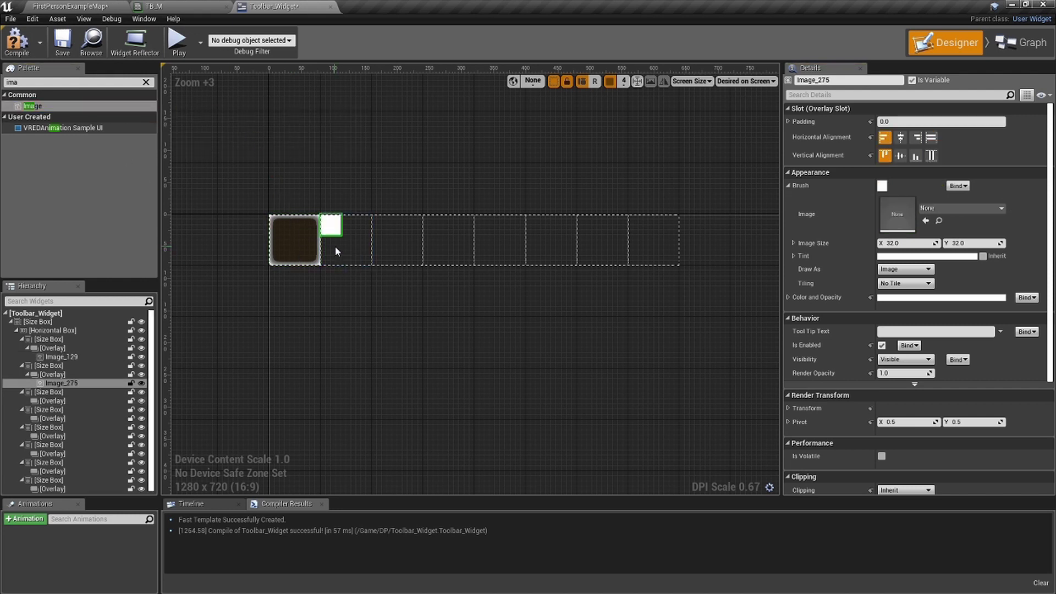
{"action": "left_click", "coordinate": [931, 137]}
{"action": "left_click", "coordinate": [931, 156]}
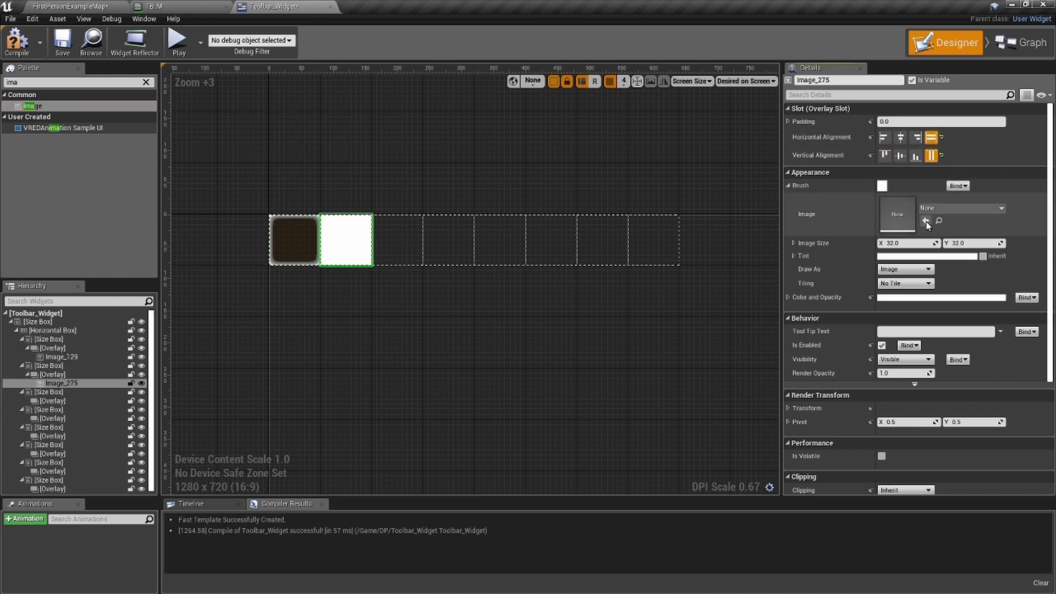
{"action": "left_click", "coordinate": [926, 220]}
Add an Image to the third slot's Overlay, fill it horizontally and vertically, and assign it TB_M
{"action": "mouse_move", "coordinate": [104, 107]}
{"action": "left_mouse_down"}
{"action": "mouse_move", "coordinate": [396, 190]}
{"action": "mouse_move", "coordinate": [402, 240]}
{"action": "left_mouse_up"}
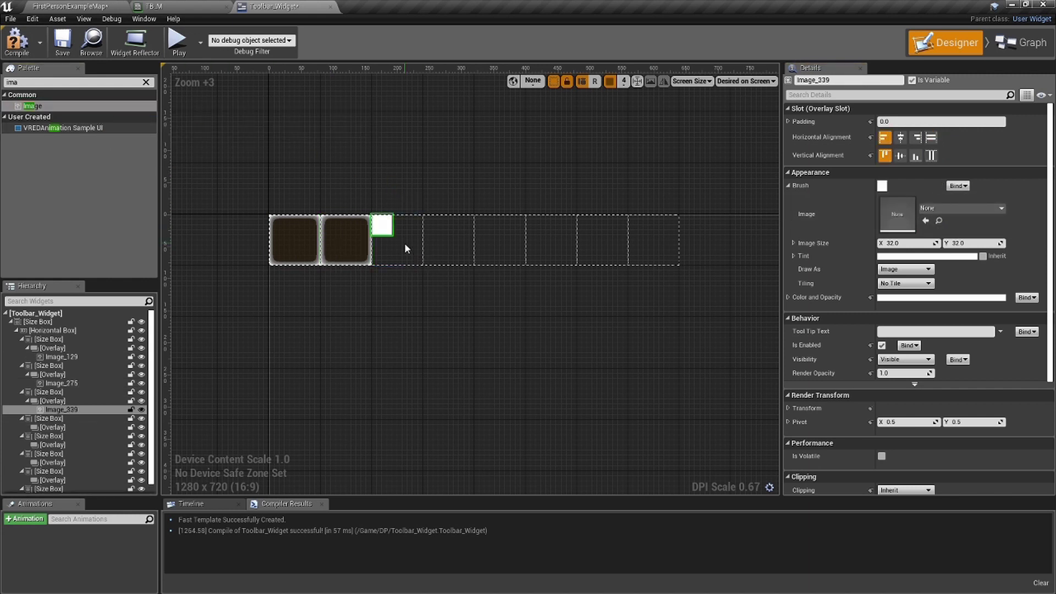
{"action": "left_click", "coordinate": [931, 137]}
{"action": "left_click", "coordinate": [931, 156]}
{"action": "left_click", "coordinate": [926, 221]}
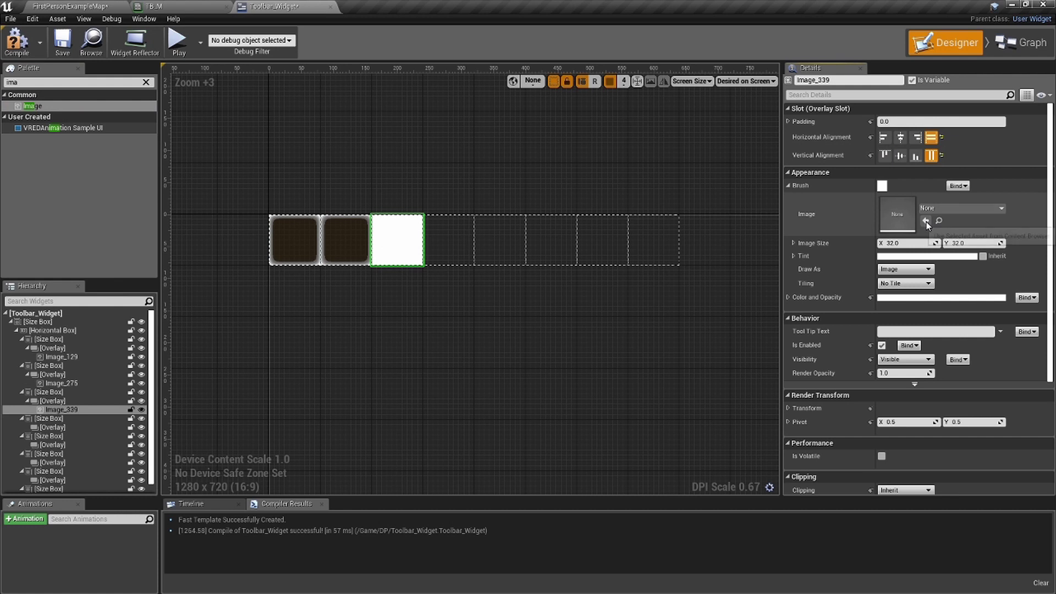
Place an Image in the fourth slot's Overlay with Fill alignment in both directions and the TB_M material
{"action": "left_click_drag", "start_coordinate": [112, 107], "coordinate": [448, 234]}
{"action": "left_click", "coordinate": [932, 156]}
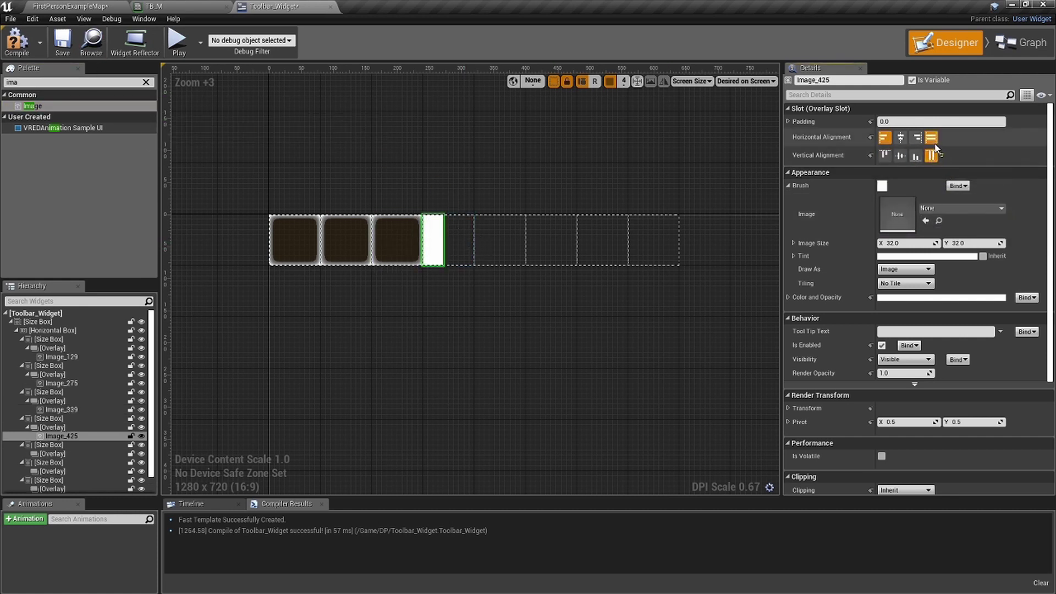
{"action": "left_click", "coordinate": [931, 137]}
{"action": "left_click", "coordinate": [926, 220]}
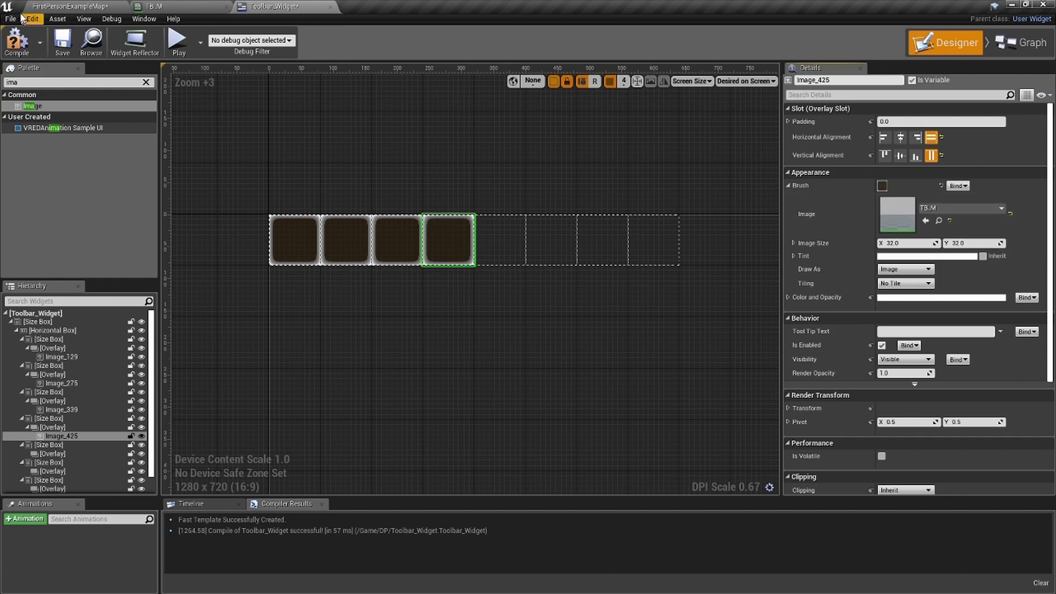
Complete the fifth to eighth slots with Images set to Fill both ways and using the TB_M material
{"action": "left_click", "coordinate": [83, 7]}
{"action": "left_click", "coordinate": [279, 6]}
{"action": "left_click_drag", "start_coordinate": [127, 110], "coordinate": [479, 223]}
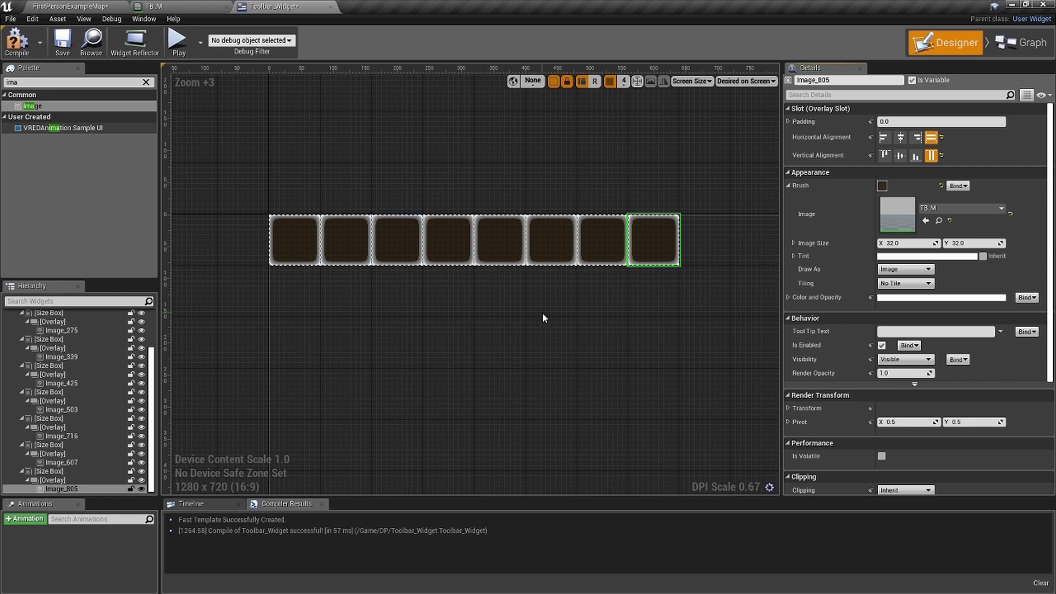
Rename the first slot's image T1 in the widget hierarchy
{"action": "left_click", "coordinate": [543, 314]}
{"action": "scroll", "coordinate": [541, 315], "scroll_direction": "down", "scroll_amount": 5}
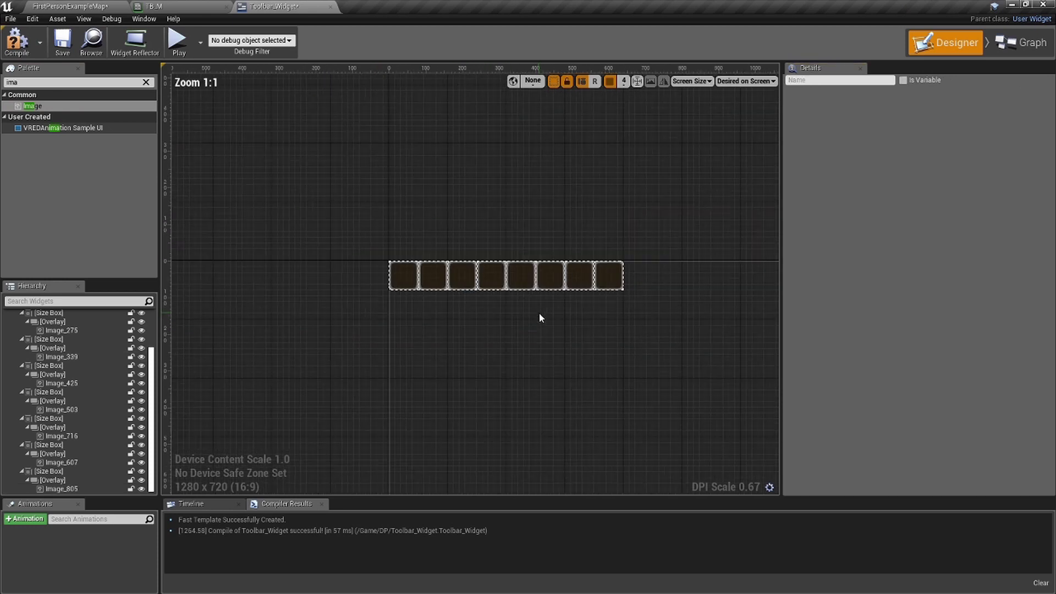
{"action": "scroll", "coordinate": [435, 269], "scroll_direction": "up", "scroll_amount": 6}
{"action": "right_click_drag", "start_coordinate": [399, 261], "coordinate": [380, 299]}
{"action": "scroll", "coordinate": [432, 285], "scroll_direction": "down", "scroll_amount": 6}
{"action": "scroll", "coordinate": [349, 217], "scroll_direction": "up", "scroll_amount": 7}
{"action": "scroll", "coordinate": [374, 303], "scroll_direction": "down", "scroll_amount": 1}
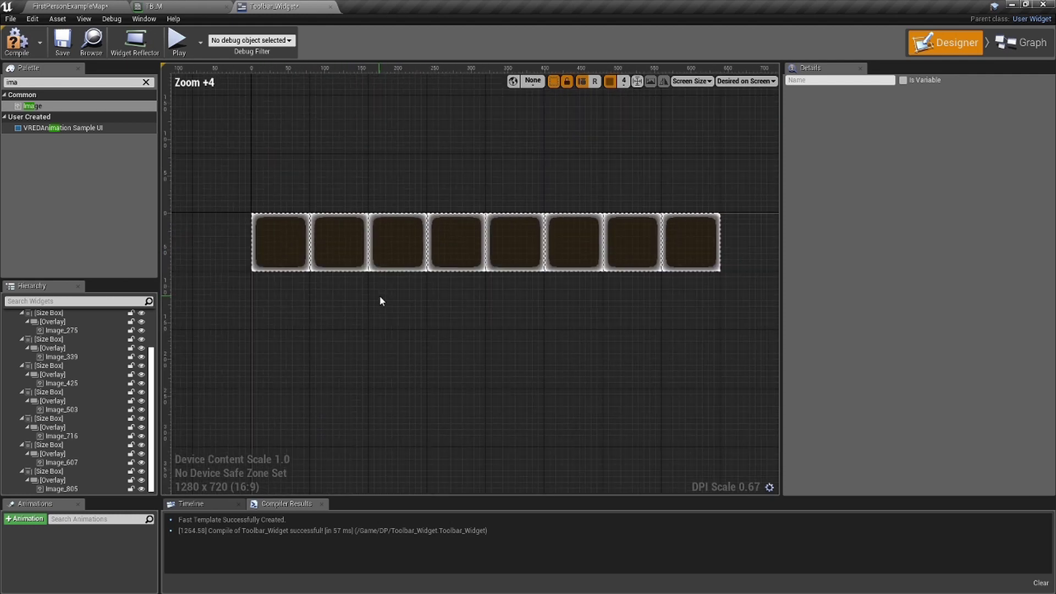
{"action": "scroll", "coordinate": [107, 416], "scroll_direction": "up", "scroll_amount": 3}
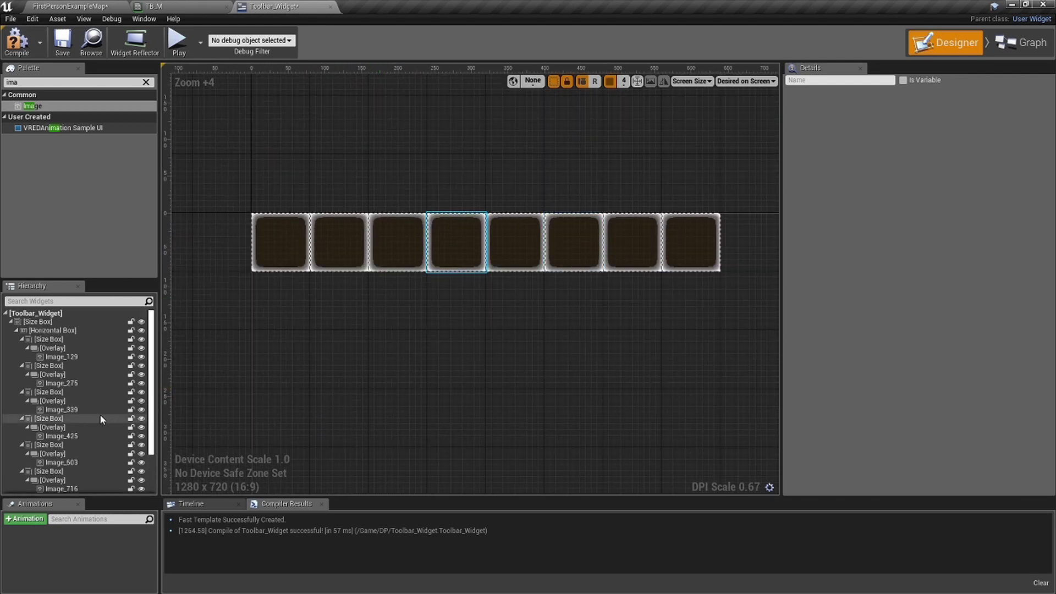
{"action": "left_click", "coordinate": [60, 357]}
{"action": "double_click", "coordinate": [71, 358]}
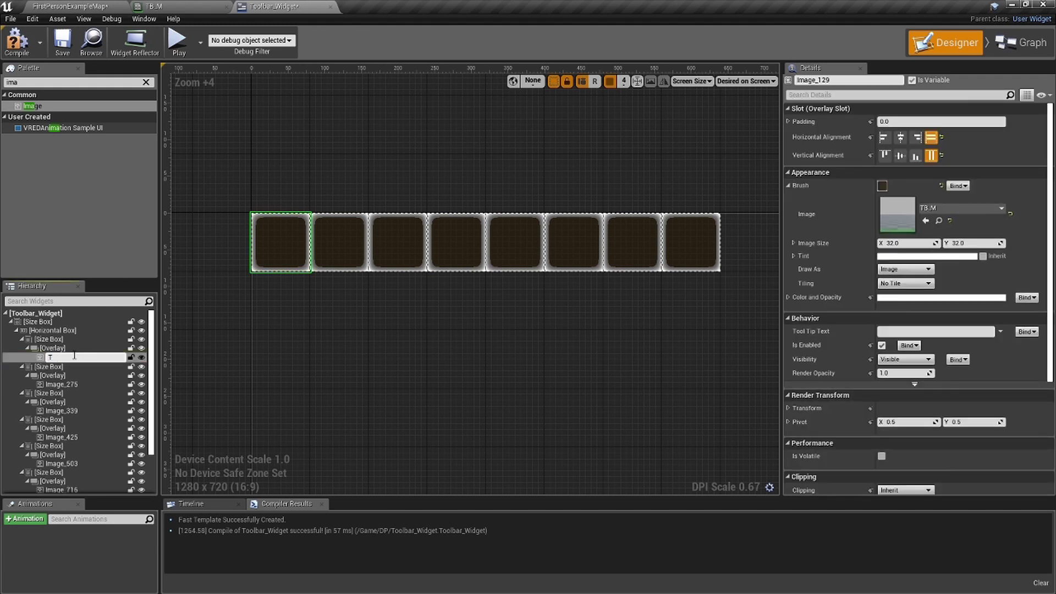
{"action": "type", "text": "T1"}
{"action": "key", "text": "Return"}
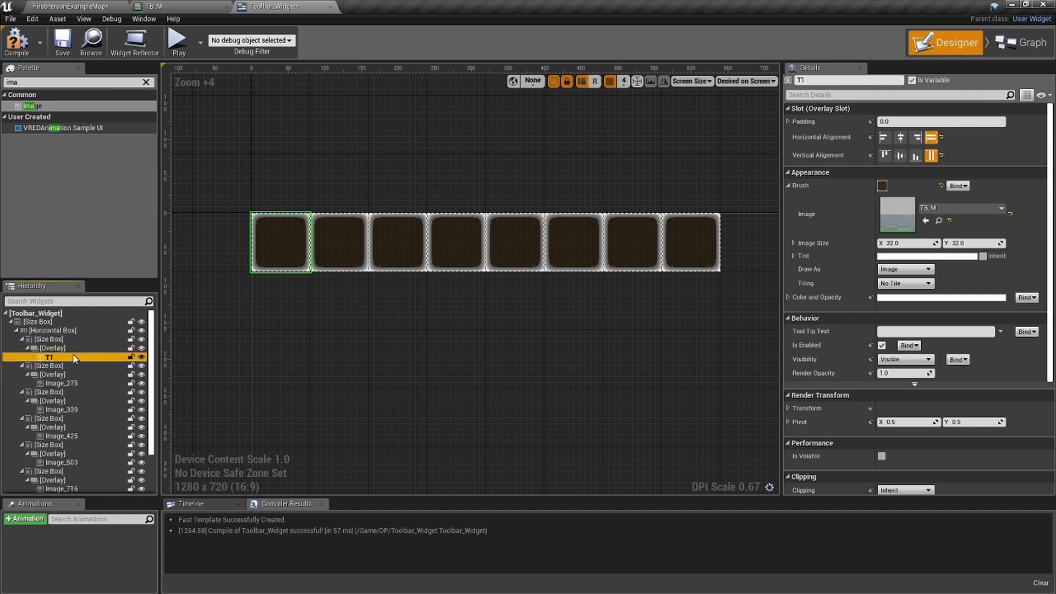
Rename the images of the second through eighth slots T2 to T8 in order
{"action": "left_click", "coordinate": [81, 383]}
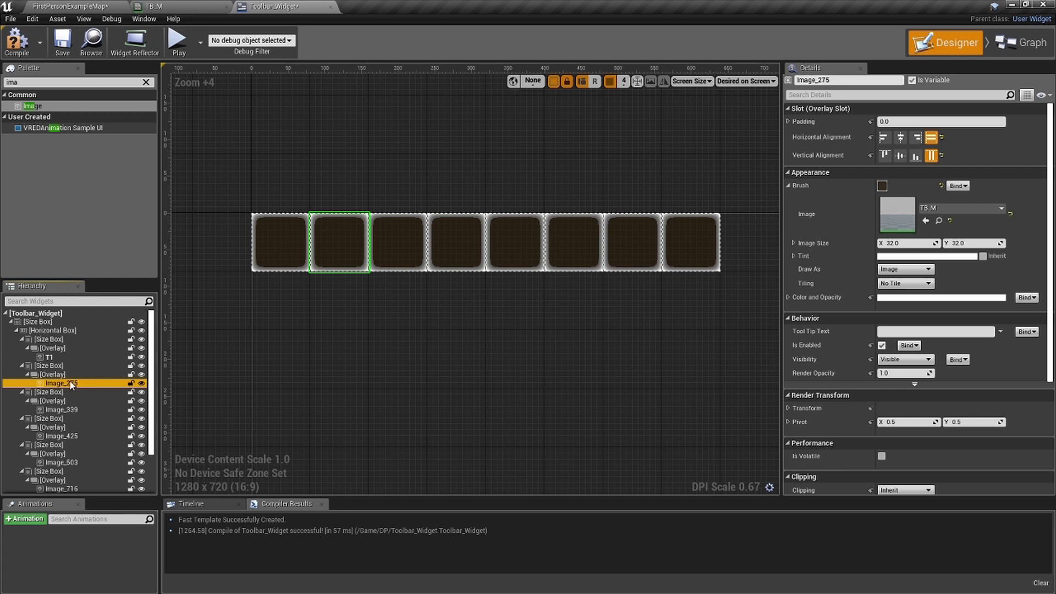
{"action": "double_click", "coordinate": [72, 384]}
{"action": "type", "text": "T2"}
{"action": "key", "text": "Return"}
{"action": "scroll", "coordinate": [71, 382], "scroll_direction": "down", "scroll_amount": 1}
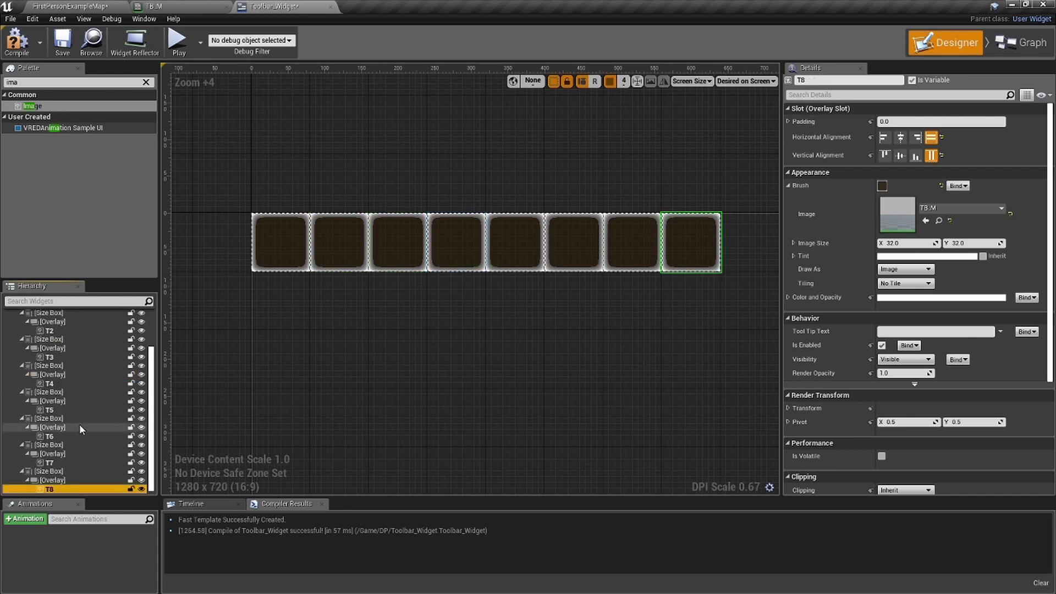
{"action": "scroll", "coordinate": [79, 424], "scroll_direction": "up", "scroll_amount": 2}
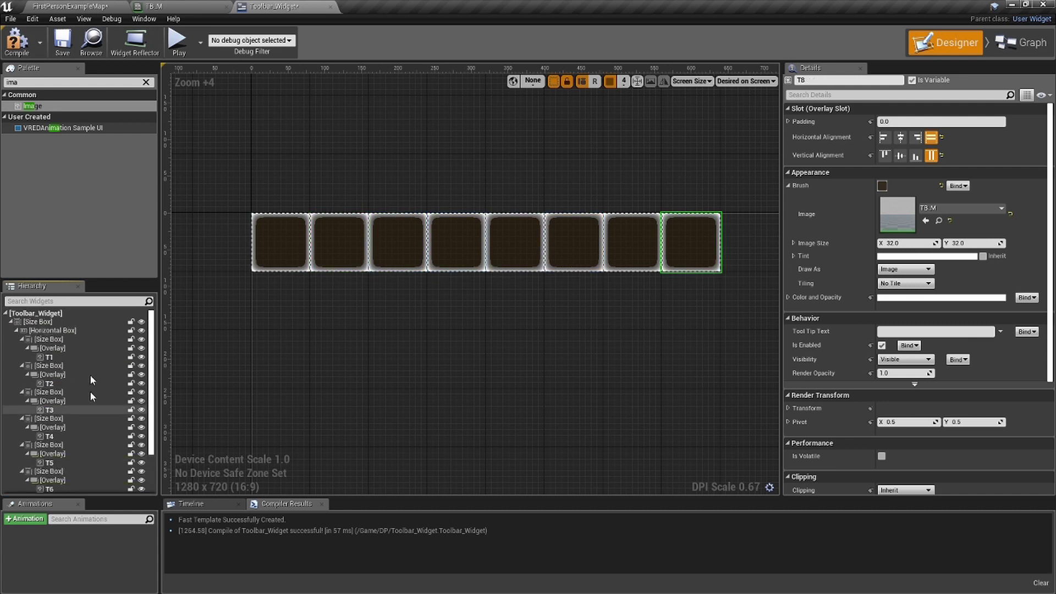
{"action": "scroll", "coordinate": [84, 349], "scroll_direction": "down", "scroll_amount": 1}
{"action": "scroll", "coordinate": [84, 349], "scroll_direction": "up", "scroll_amount": 1}
Deselect the slot image and compile Toolbar_Widget
{"action": "scroll", "coordinate": [579, 328], "scroll_direction": "down", "scroll_amount": 3}
{"action": "right_click_drag", "start_coordinate": [579, 322], "coordinate": [349, 275]}
{"action": "scroll", "coordinate": [472, 317], "scroll_direction": "down", "scroll_amount": 2}
{"action": "left_click", "coordinate": [349, 276]}
{"action": "left_click", "coordinate": [15, 49]}
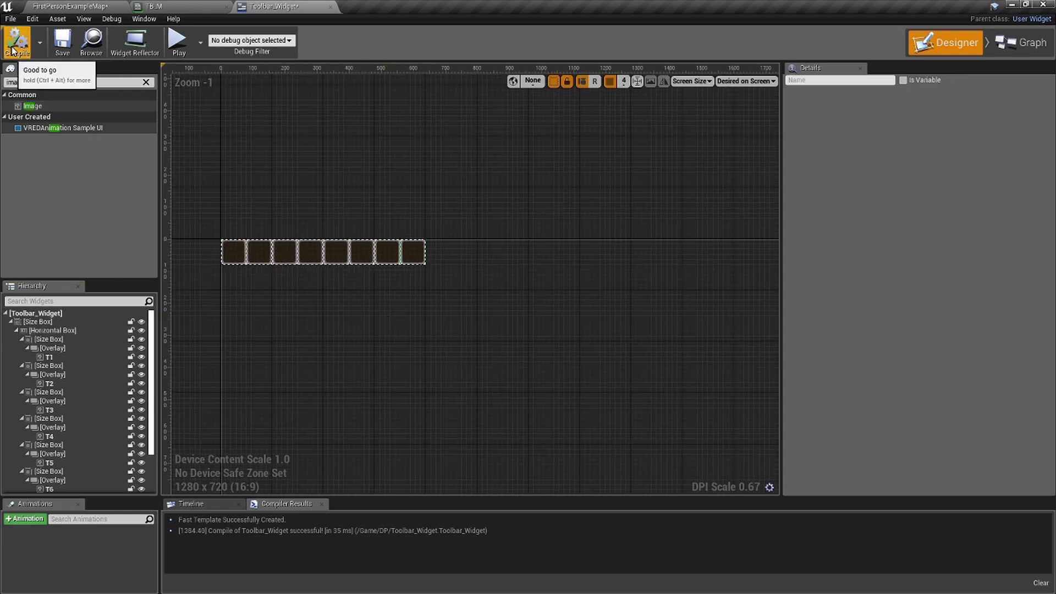
{"action": "right_click_drag", "start_coordinate": [364, 170], "coordinate": [415, 171]}
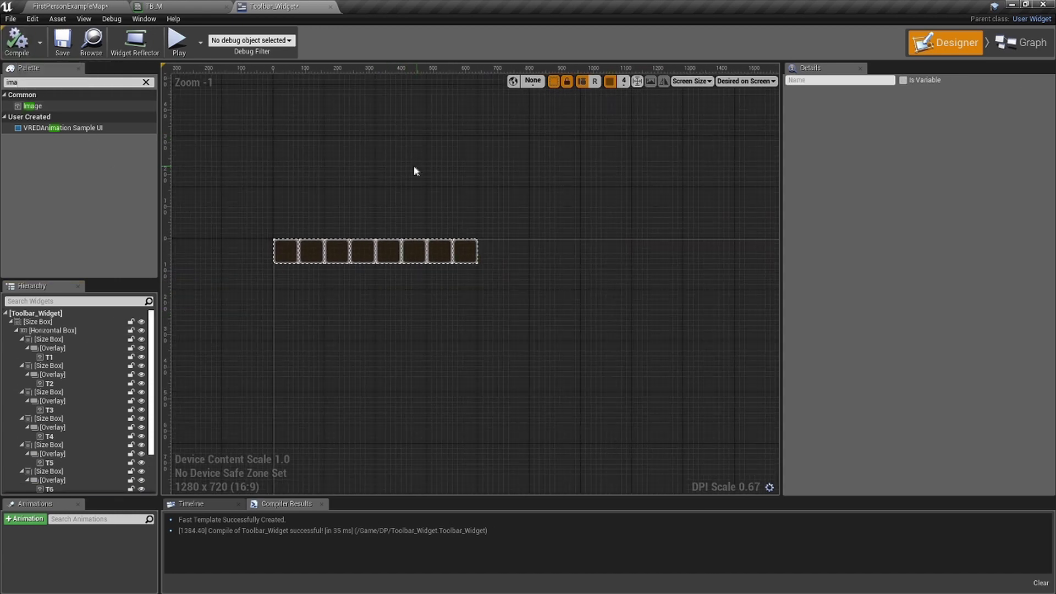
Open the Master_HUD widget from the project's DP folder for editing
{"action": "left_click", "coordinate": [99, 6]}
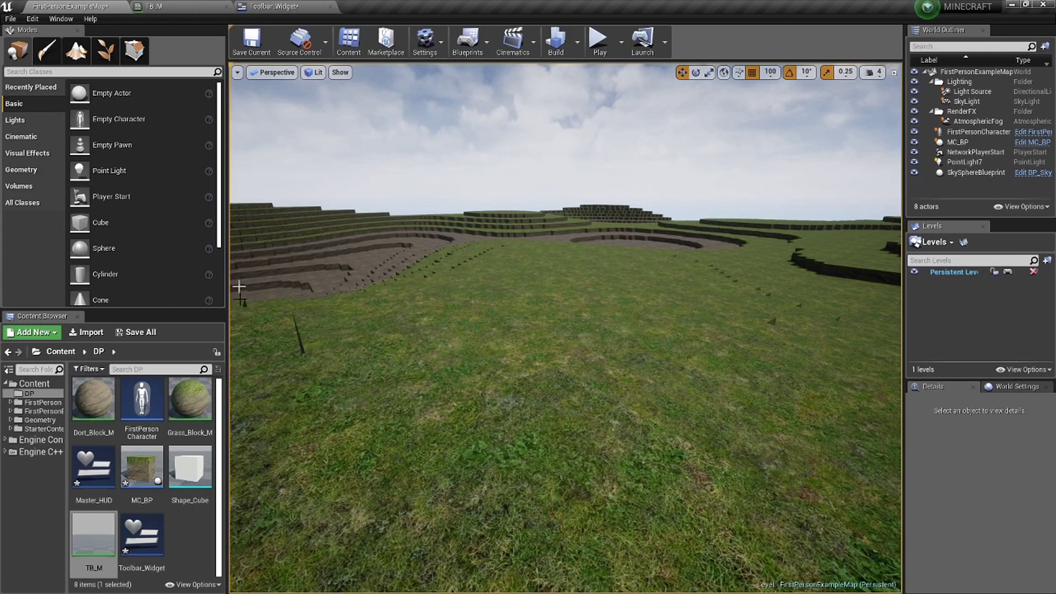
{"action": "double_click", "coordinate": [93, 484]}
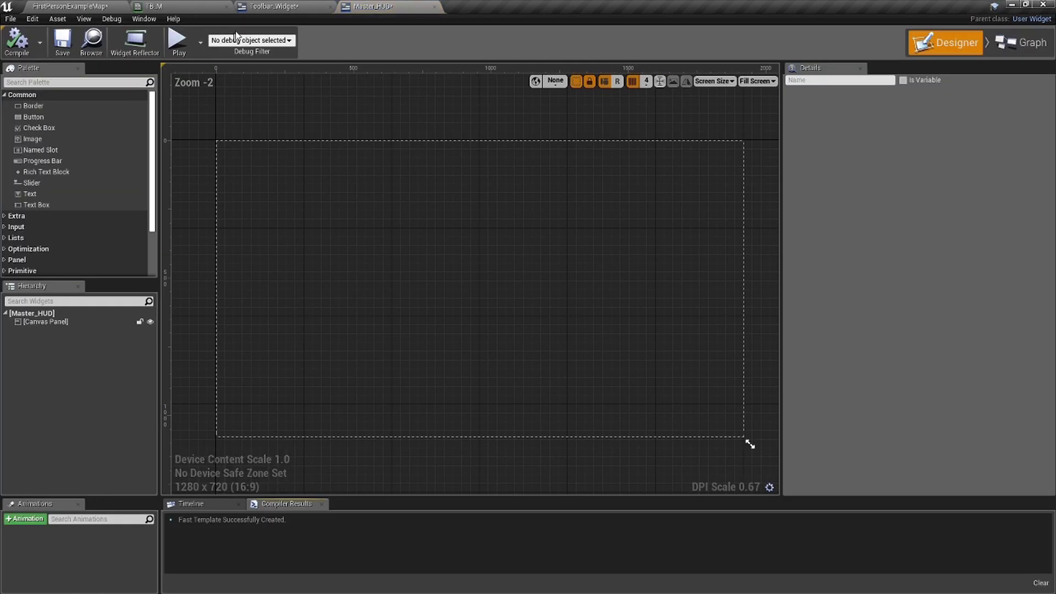
{"action": "left_click", "coordinate": [266, 6]}
{"action": "left_click", "coordinate": [374, 6]}
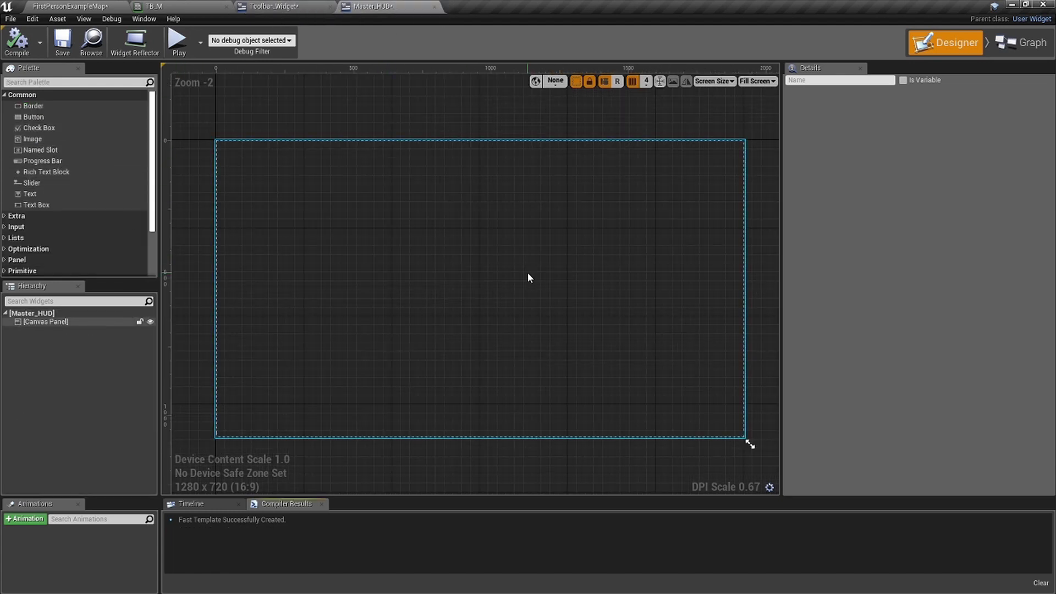
Find the user-created Toolbar Widget and place it near the lower middle of Master_HUD's canvas, at about X 632, Y 932
{"action": "scroll", "coordinate": [98, 232], "scroll_direction": "down", "scroll_amount": 3}
{"action": "scroll", "coordinate": [97, 229], "scroll_direction": "up", "scroll_amount": 3}
{"action": "scroll", "coordinate": [97, 228], "scroll_direction": "down", "scroll_amount": 3}
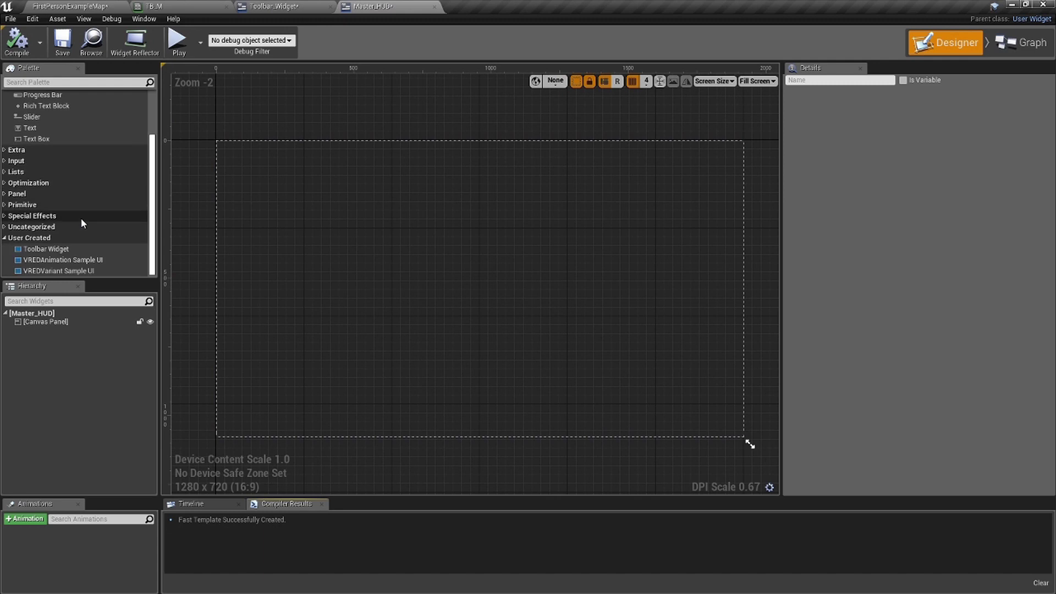
{"action": "scroll", "coordinate": [55, 239], "scroll_direction": "up", "scroll_amount": 2}
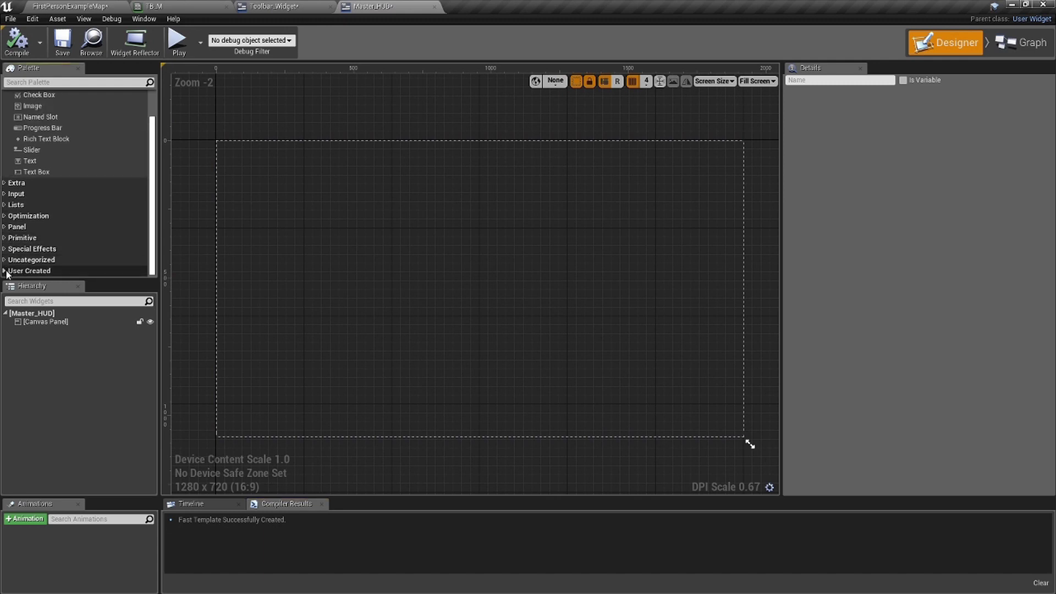
{"action": "scroll", "coordinate": [58, 239], "scroll_direction": "down", "scroll_amount": 3}
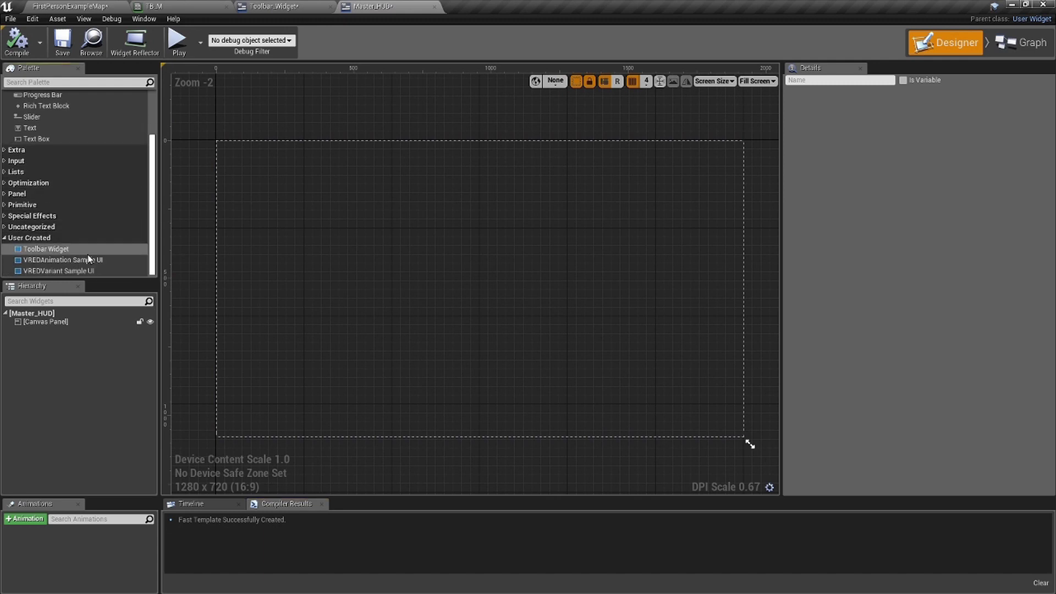
{"action": "scroll", "coordinate": [77, 220], "scroll_direction": "up", "scroll_amount": 3}
{"action": "scroll", "coordinate": [69, 236], "scroll_direction": "down", "scroll_amount": 3}
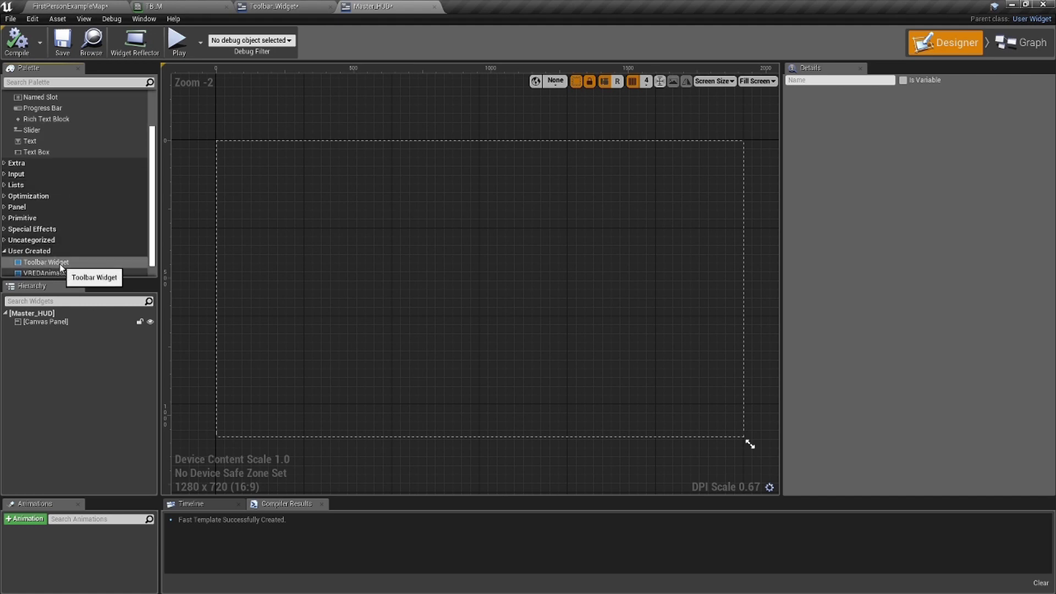
{"action": "left_click_drag", "start_coordinate": [60, 268], "coordinate": [392, 402]}
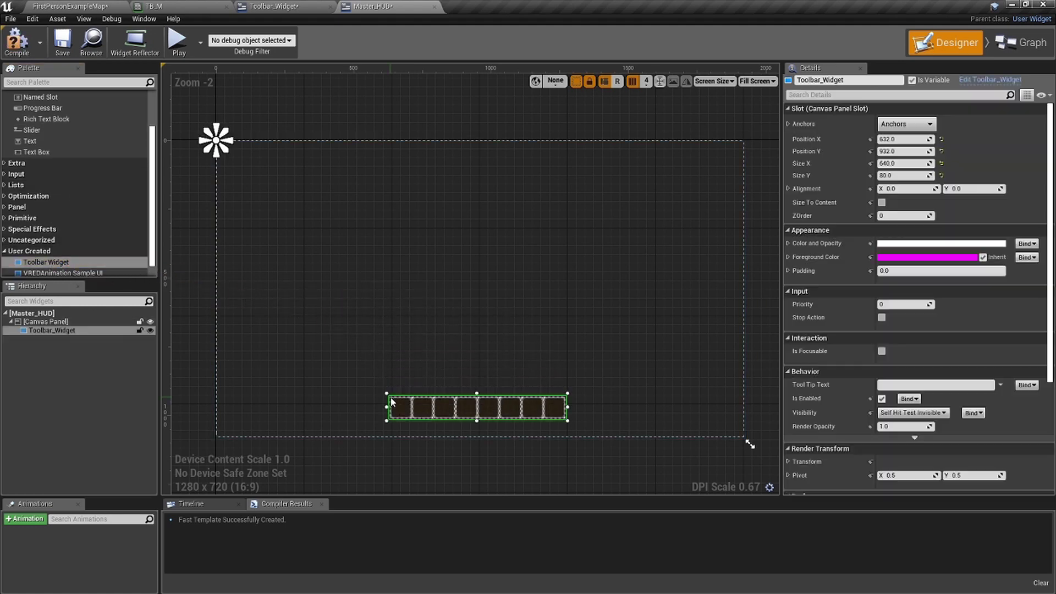
Move the toolbar horizontally on the canvas to Position X 640 so it is centred
{"action": "scroll", "coordinate": [500, 363], "scroll_direction": "up", "scroll_amount": 4}
{"action": "right_click_drag", "start_coordinate": [500, 363], "coordinate": [649, 248]}
{"action": "scroll", "coordinate": [515, 276], "scroll_direction": "up", "scroll_amount": 2}
{"action": "scroll", "coordinate": [648, 248], "scroll_direction": "up", "scroll_amount": 3}
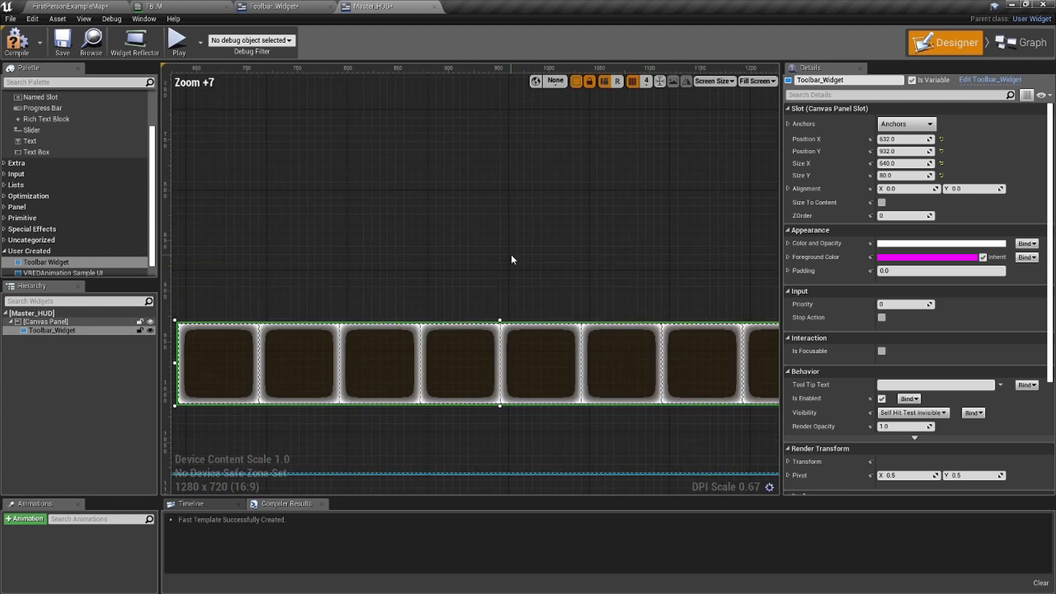
{"action": "right_click_drag", "start_coordinate": [510, 255], "coordinate": [687, 214]}
{"action": "left_click_drag", "start_coordinate": [427, 325], "coordinate": [435, 325]}
{"action": "right_click_drag", "start_coordinate": [584, 314], "coordinate": [426, 269]}
{"action": "scroll", "coordinate": [425, 268], "scroll_direction": "up", "scroll_amount": 2}
{"action": "scroll", "coordinate": [427, 269], "scroll_direction": "up", "scroll_amount": 6}
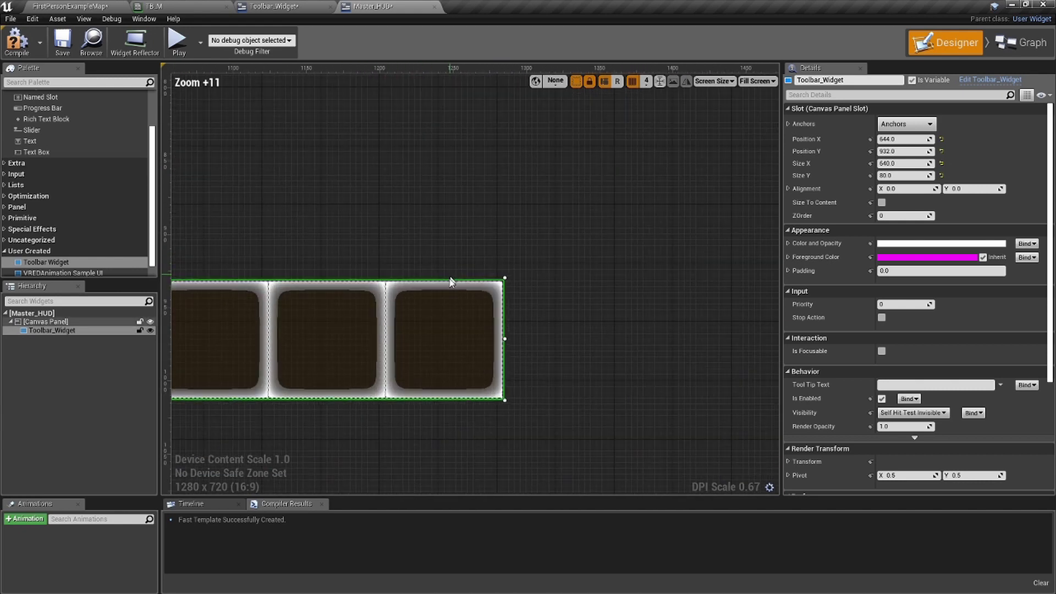
{"action": "left_click_drag", "start_coordinate": [497, 380], "coordinate": [490, 379]}
{"action": "scroll", "coordinate": [771, 234], "scroll_direction": "down", "scroll_amount": 5}
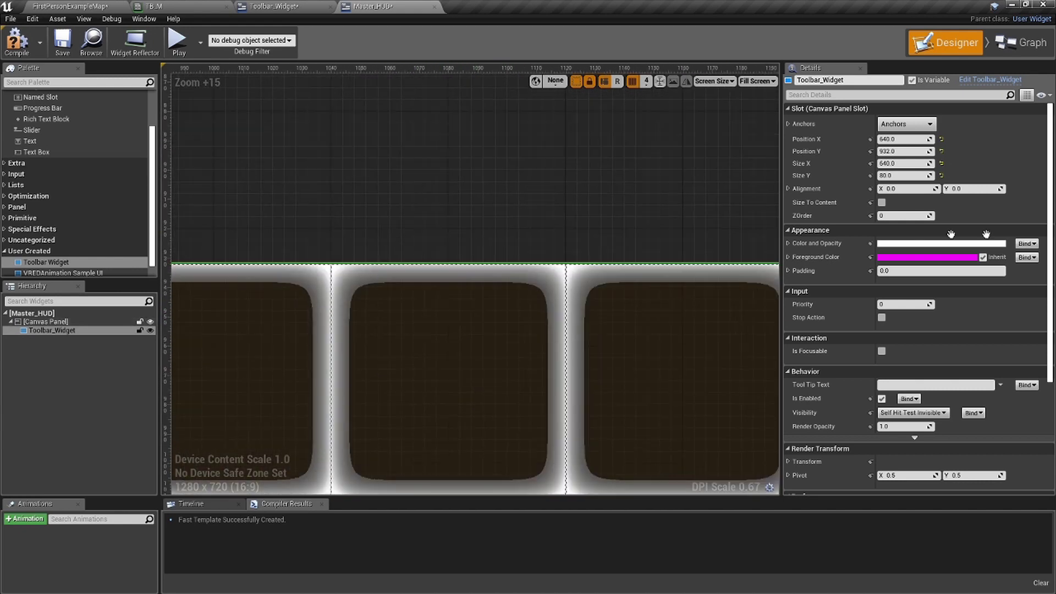
Anchor the toolbar to the bottom centre of the Master_HUD canvas
{"action": "scroll", "coordinate": [776, 215], "scroll_direction": "up", "scroll_amount": 6}
{"action": "right_click_drag", "start_coordinate": [542, 208], "coordinate": [771, 180]}
{"action": "scroll", "coordinate": [577, 217], "scroll_direction": "up", "scroll_amount": 4}
{"action": "scroll", "coordinate": [493, 219], "scroll_direction": "down", "scroll_amount": 6}
{"action": "scroll", "coordinate": [491, 219], "scroll_direction": "down", "scroll_amount": 16}
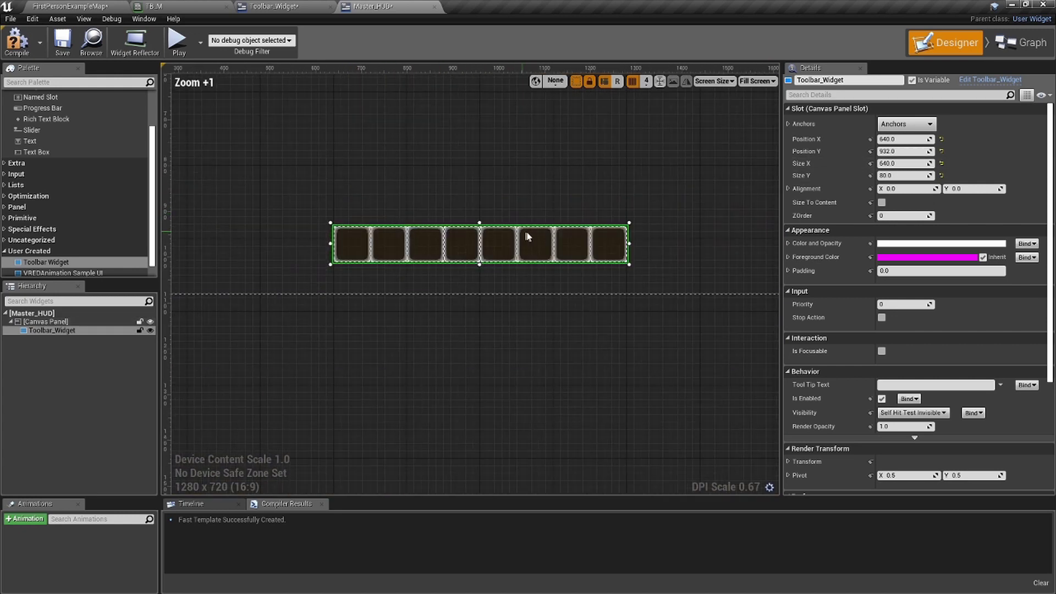
{"action": "right_click_drag", "start_coordinate": [498, 229], "coordinate": [499, 283]}
{"action": "scroll", "coordinate": [495, 292], "scroll_direction": "down", "scroll_amount": 2}
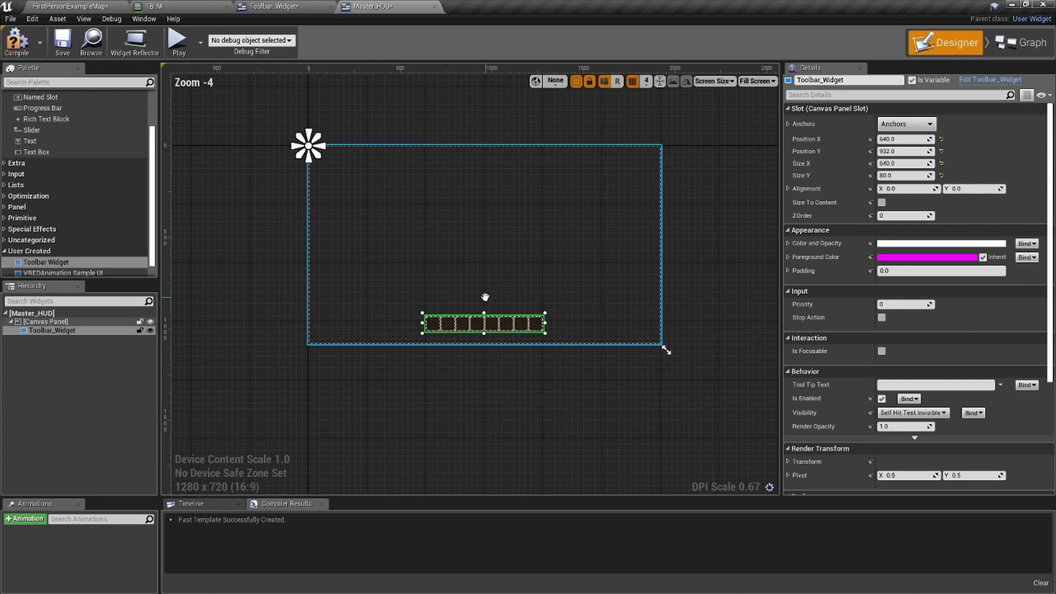
{"action": "scroll", "coordinate": [491, 298], "scroll_direction": "up", "scroll_amount": 1}
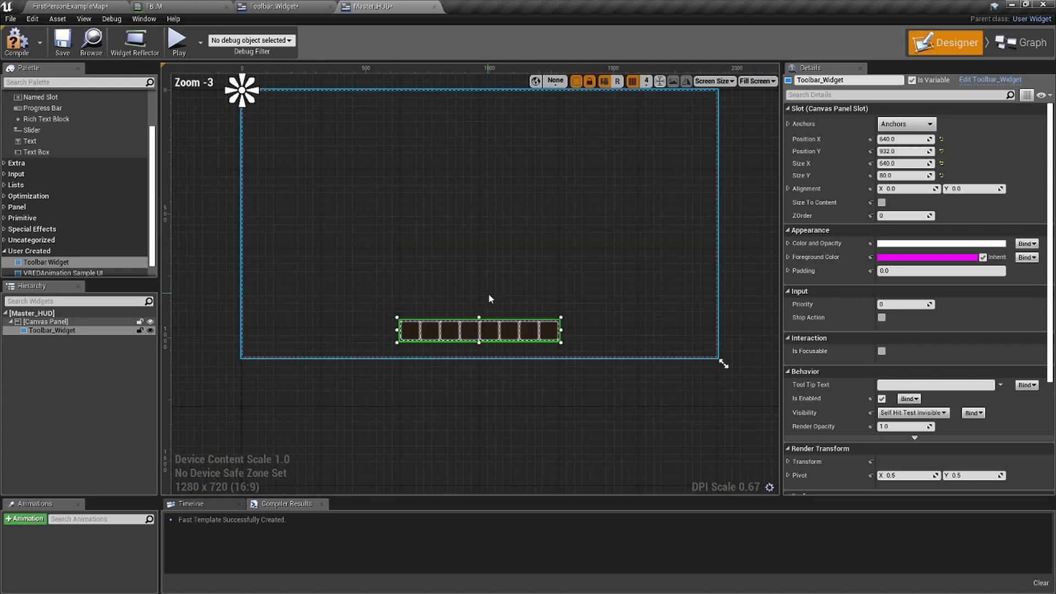
{"action": "left_click", "coordinate": [906, 124]}
{"action": "left_click", "coordinate": [925, 247]}
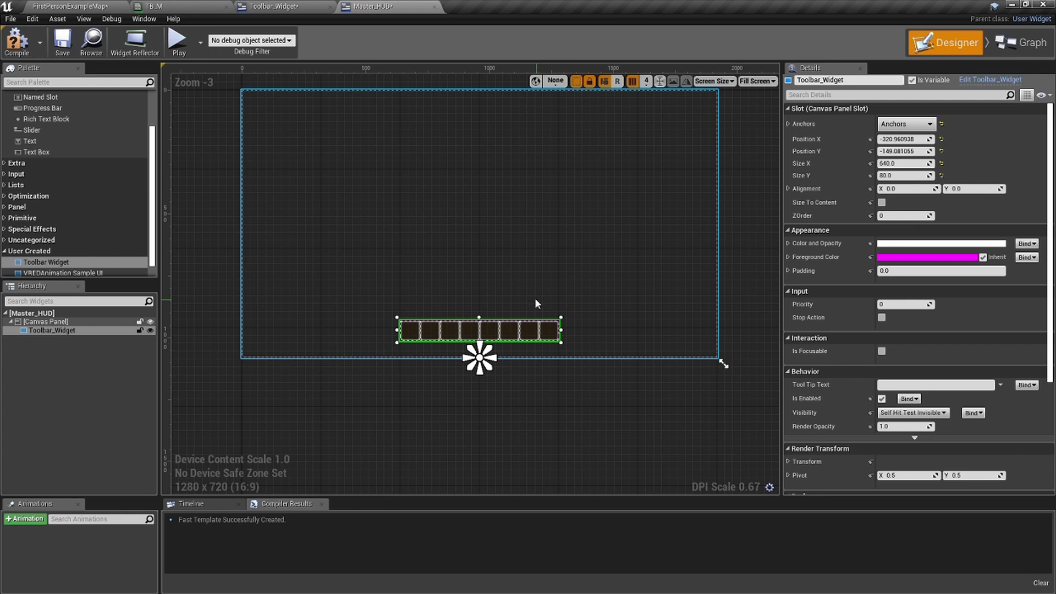
{"action": "right_click_drag", "start_coordinate": [535, 298], "coordinate": [503, 336]}
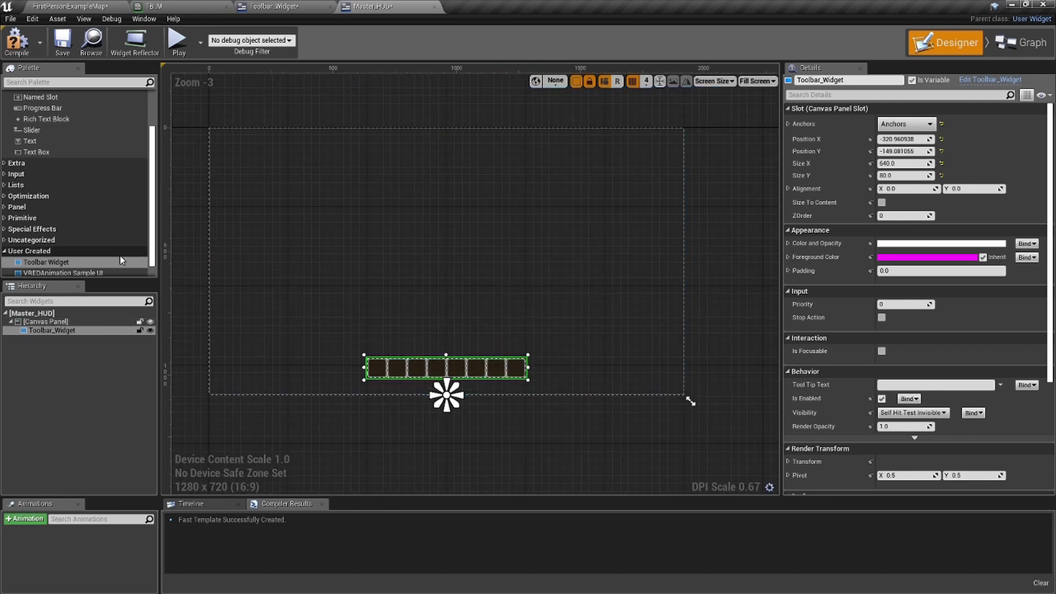
{"action": "left_click", "coordinate": [71, 6]}
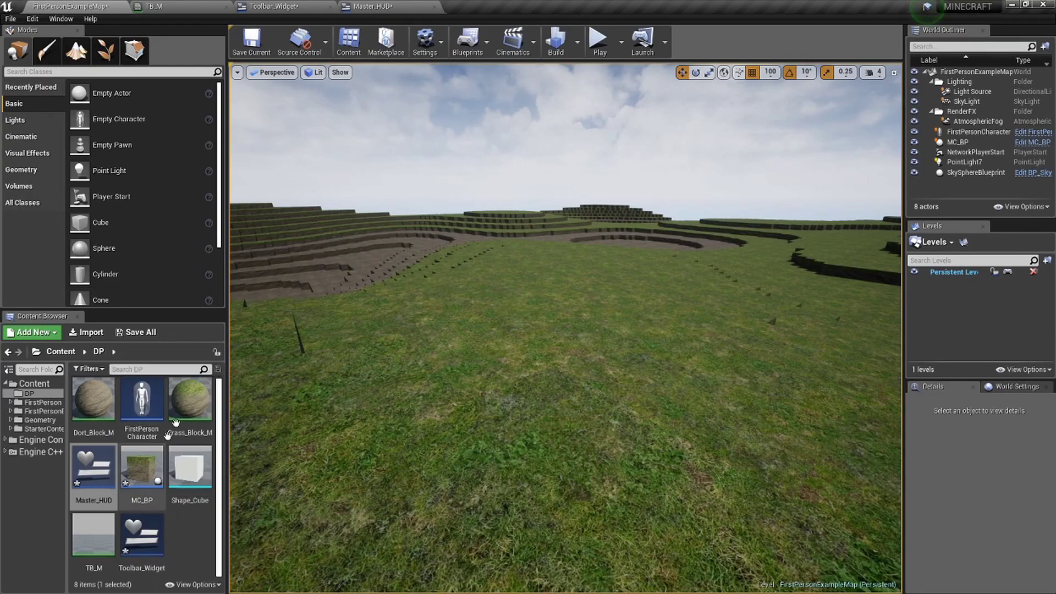
{"action": "left_click", "coordinate": [372, 6]}
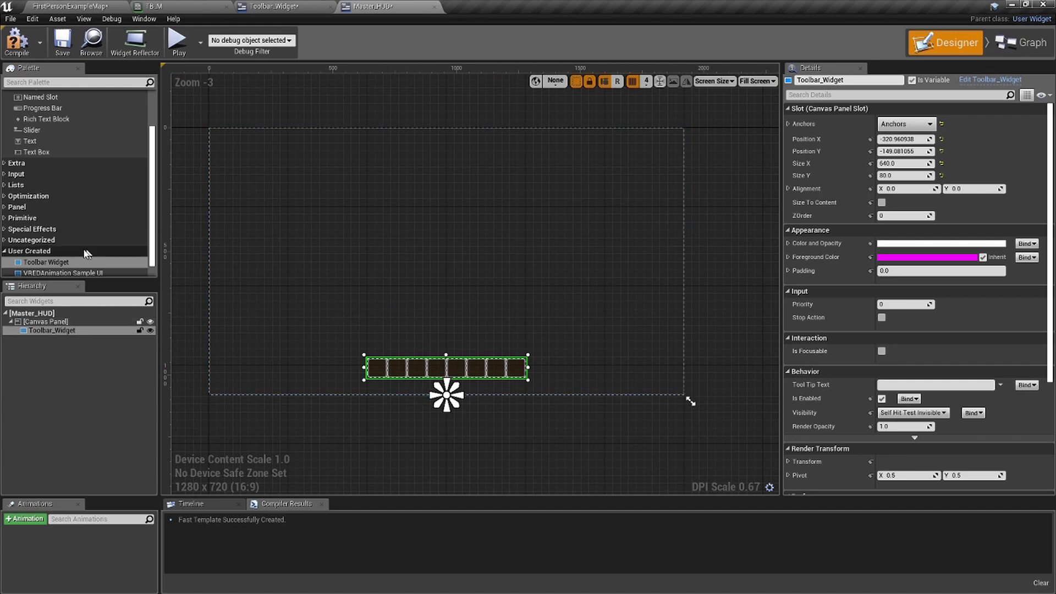
{"action": "left_click", "coordinate": [308, 6]}
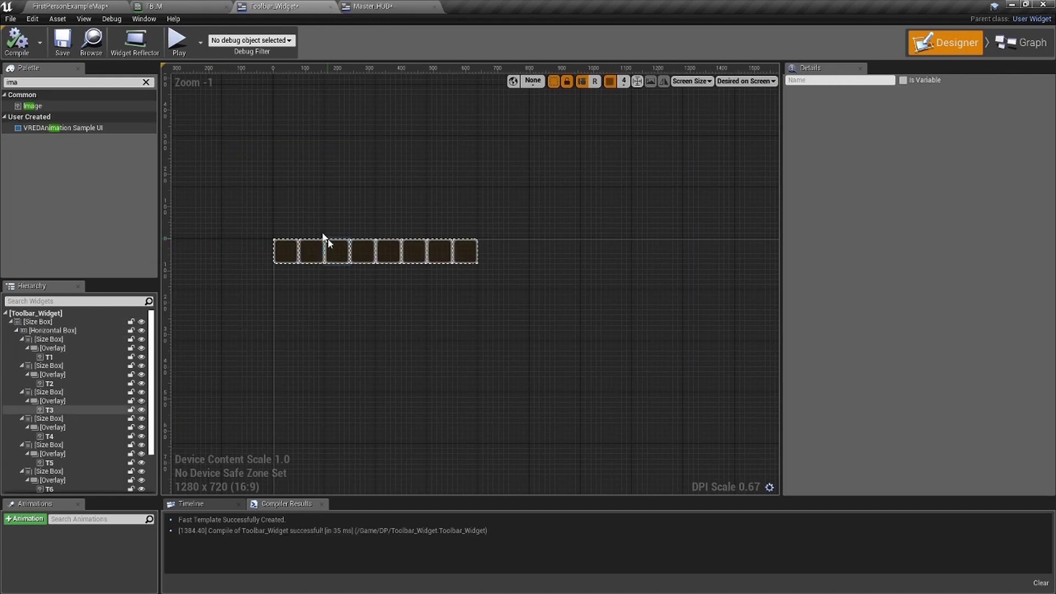
{"action": "left_click", "coordinate": [385, 7]}
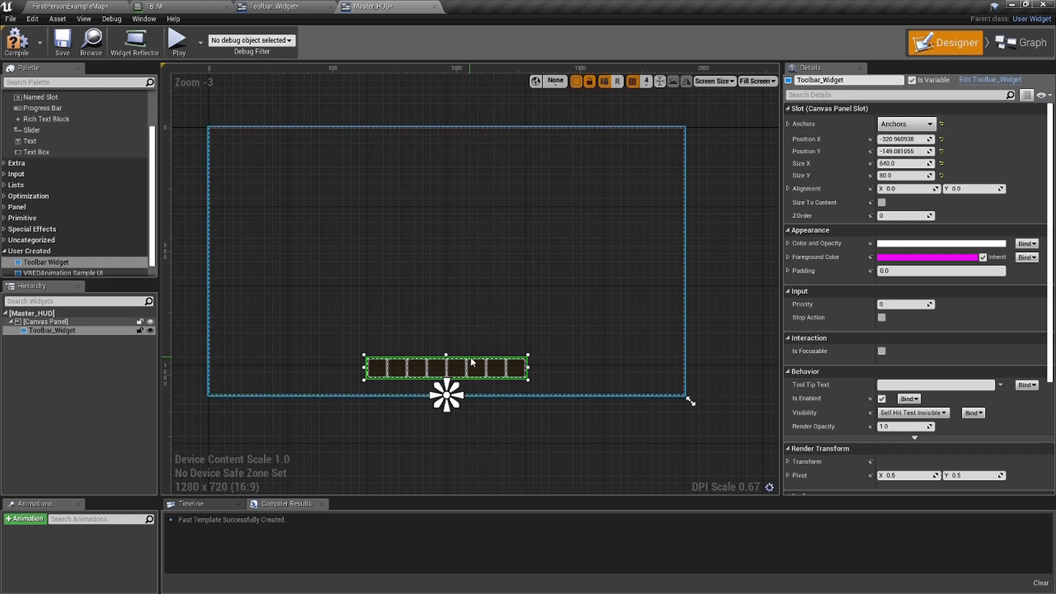
{"action": "left_click", "coordinate": [307, 6]}
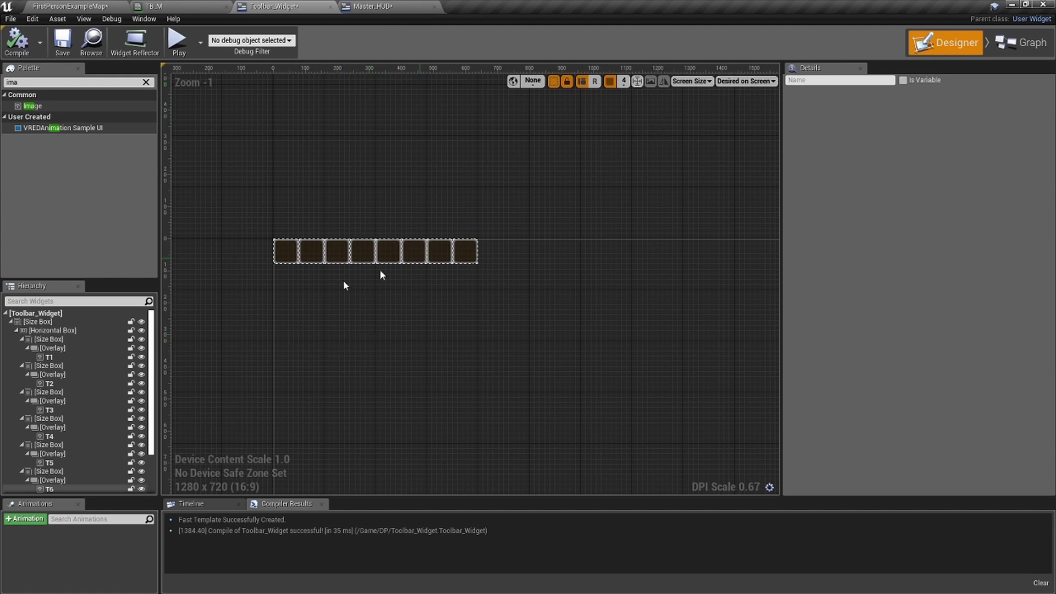
{"action": "left_click", "coordinate": [377, 6]}
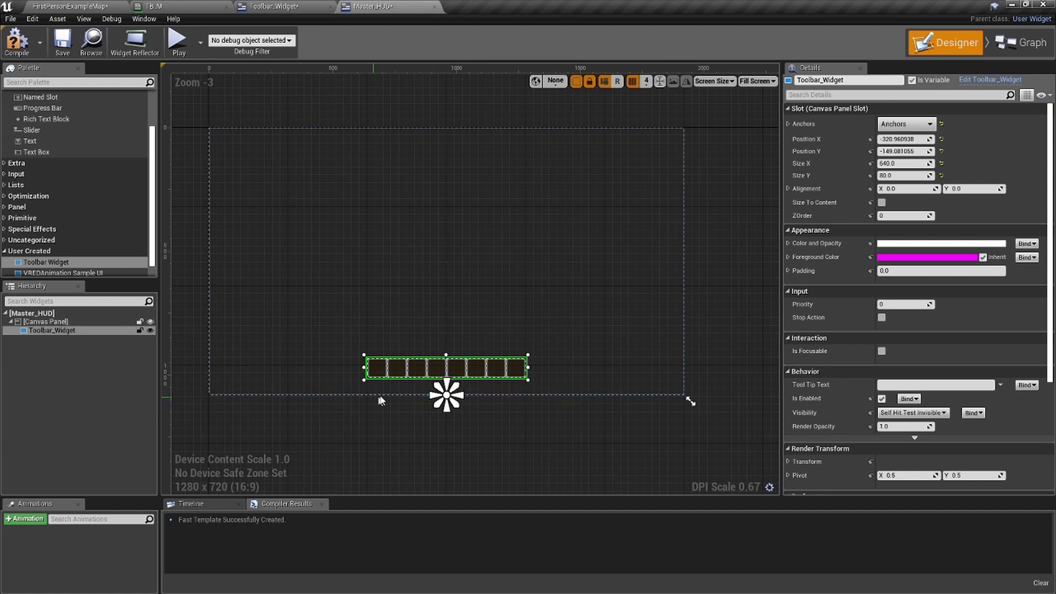
Compile Master_HUD and briefly play-test the FirstPersonExampleMap level
{"action": "left_click", "coordinate": [18, 46]}
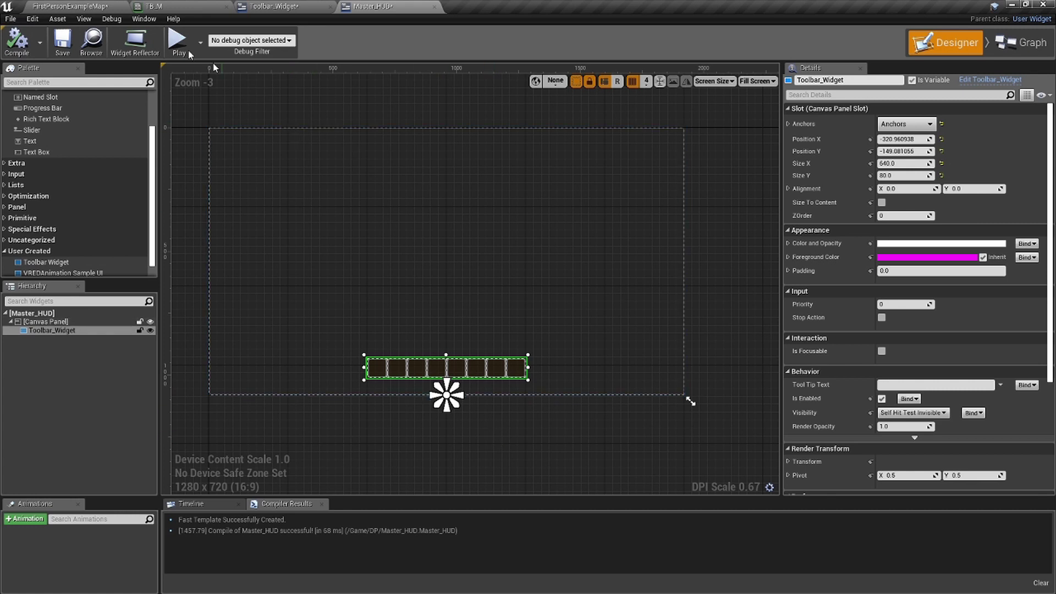
{"action": "left_click", "coordinate": [88, 6]}
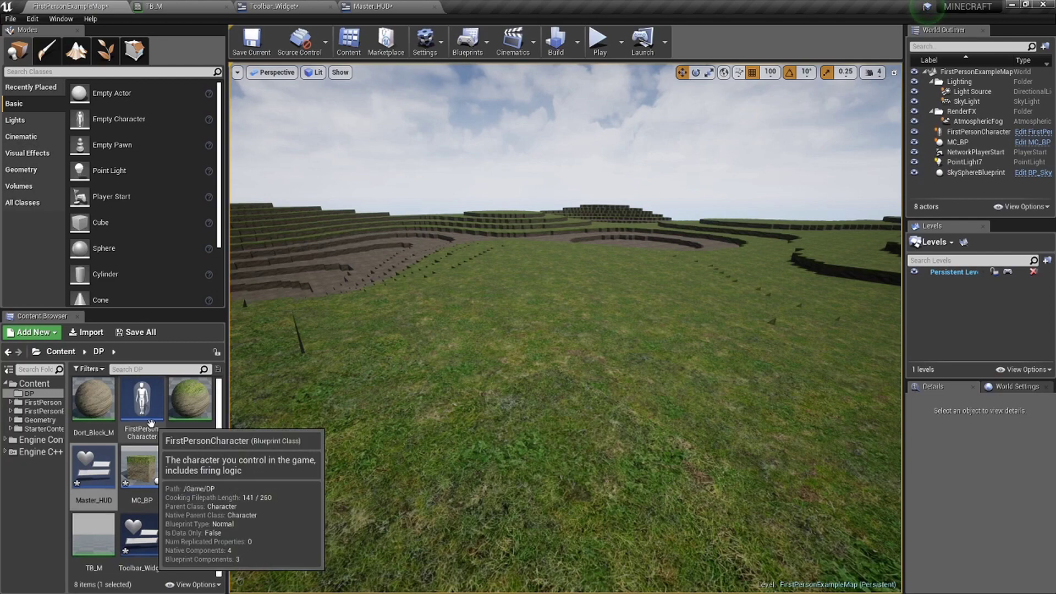
{"action": "left_click", "coordinate": [415, 413]}
{"action": "key", "text": "alt+p"}
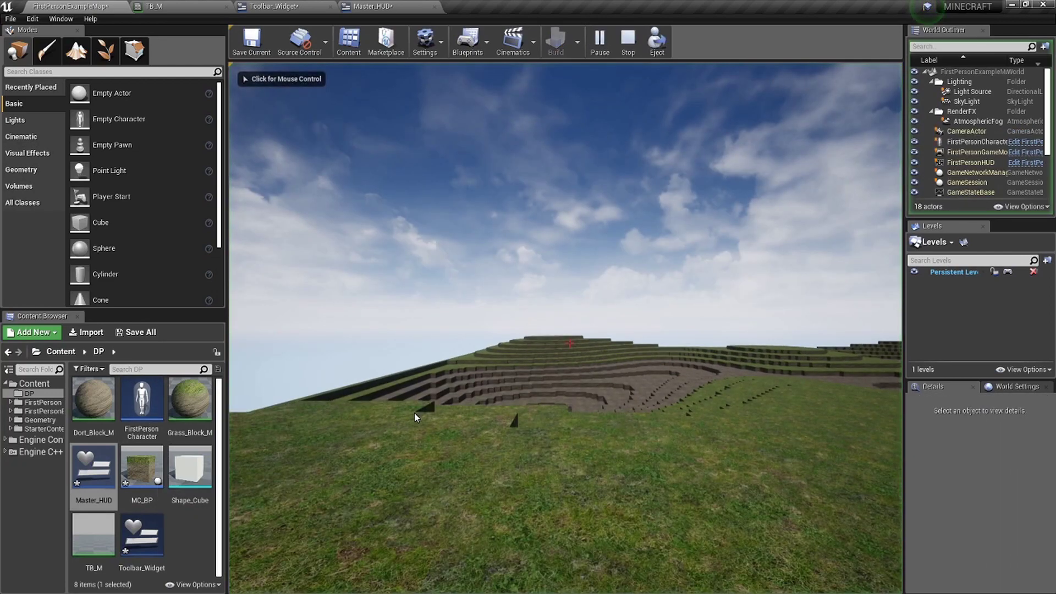
{"action": "key", "text": "Escape"}
Open the FirstPersonCharacter blueprint and add an Event BeginPlay node in an empty area of its Event Graph
{"action": "left_click", "coordinate": [158, 417]}
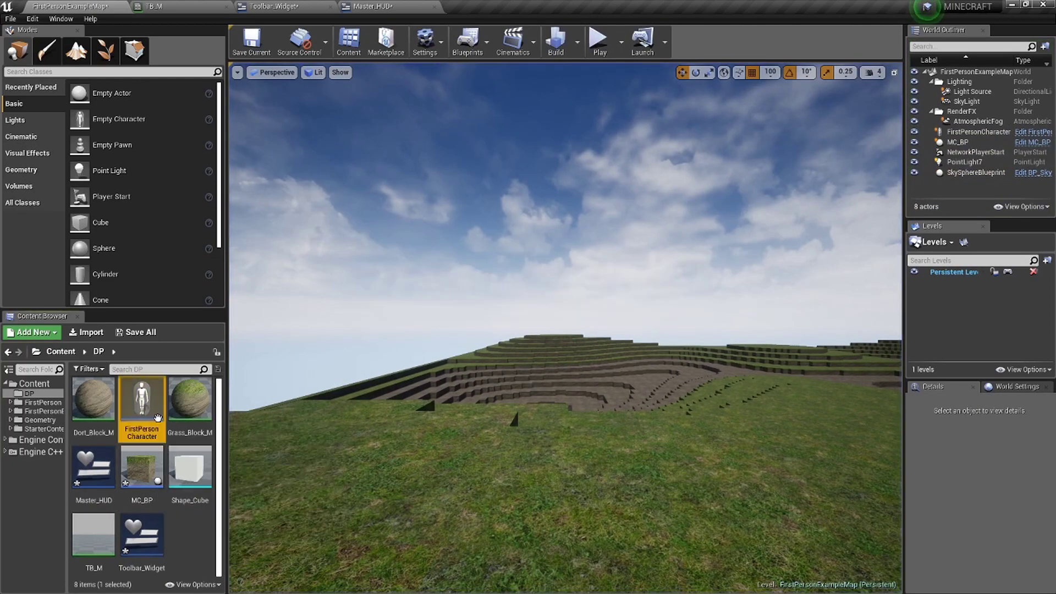
{"action": "double_click", "coordinate": [158, 417]}
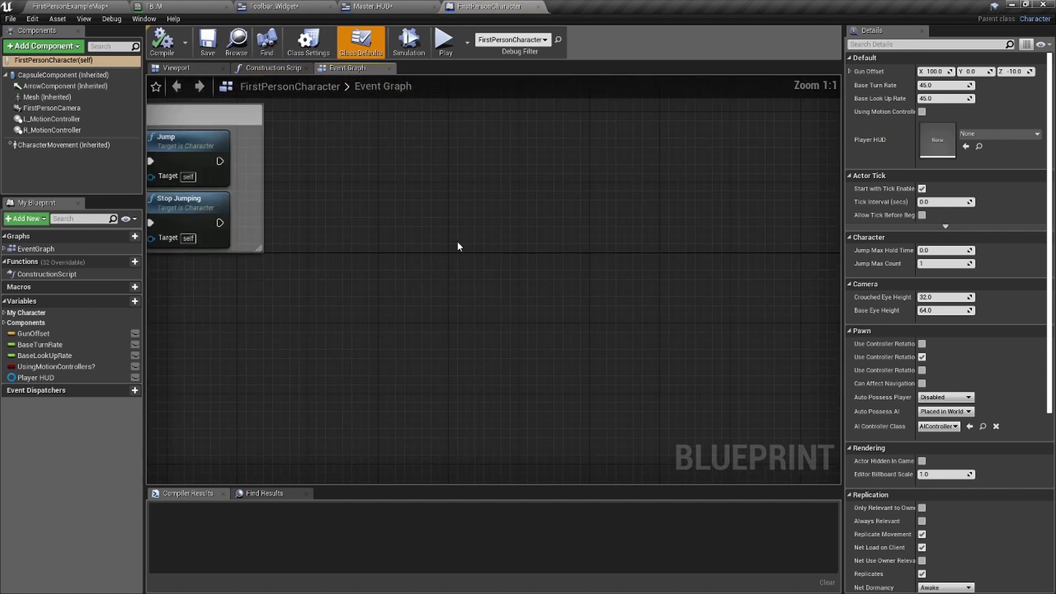
{"action": "right_click", "coordinate": [458, 246]}
{"action": "type", "text": "even"}
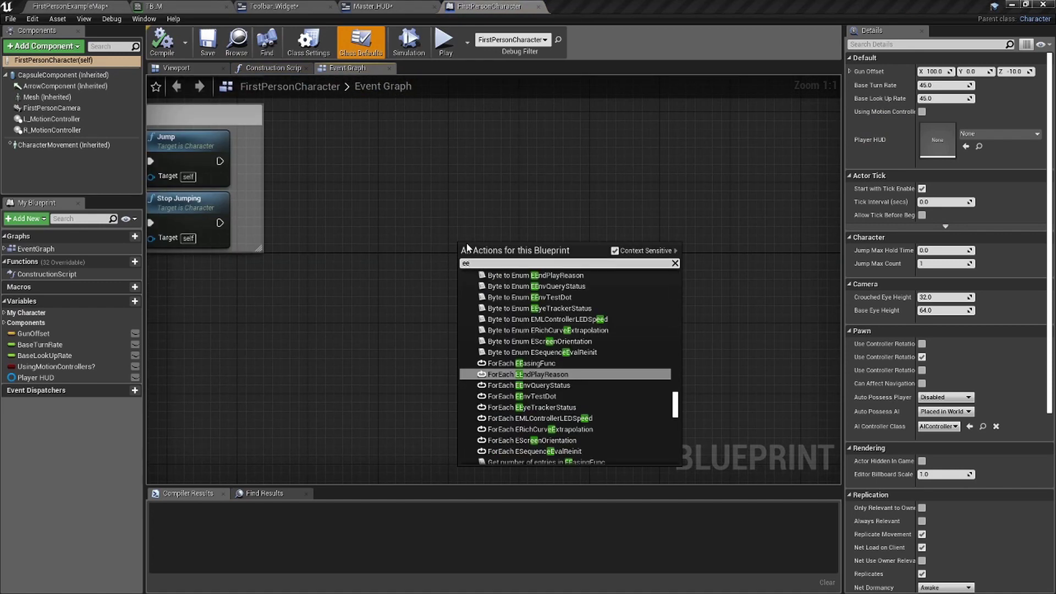
{"action": "key", "text": "Up"}
{"action": "key", "text": "Up"}
{"action": "key", "text": "Up"}
{"action": "key", "text": "Up"}
{"action": "key", "text": "Up"}
{"action": "key", "text": "Up"}
{"action": "key", "text": "Up"}
{"action": "key", "text": "Up"}
{"action": "key", "text": "Up"}
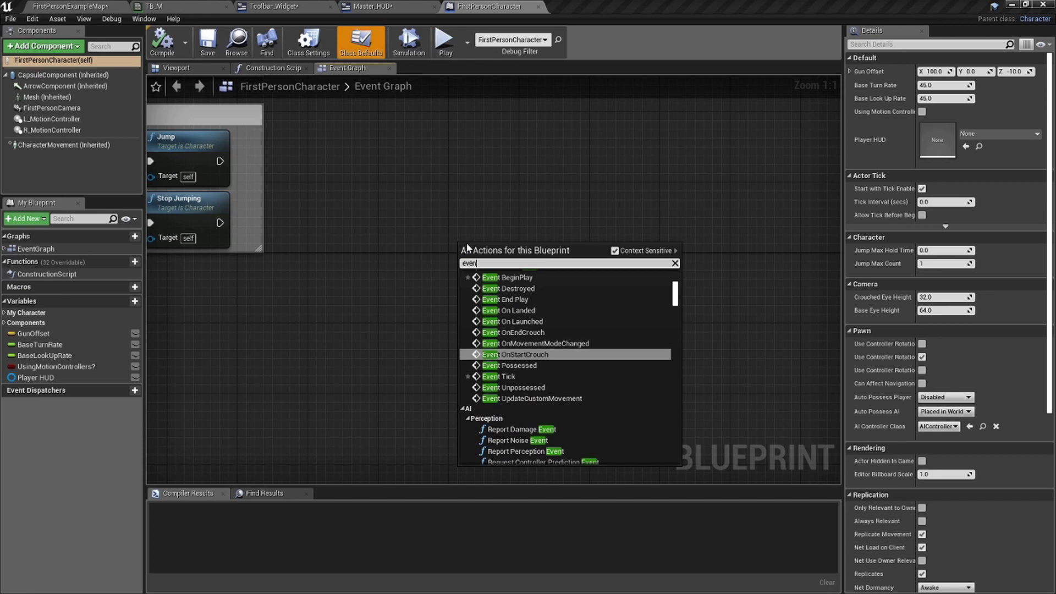
{"action": "key", "text": "Return"}
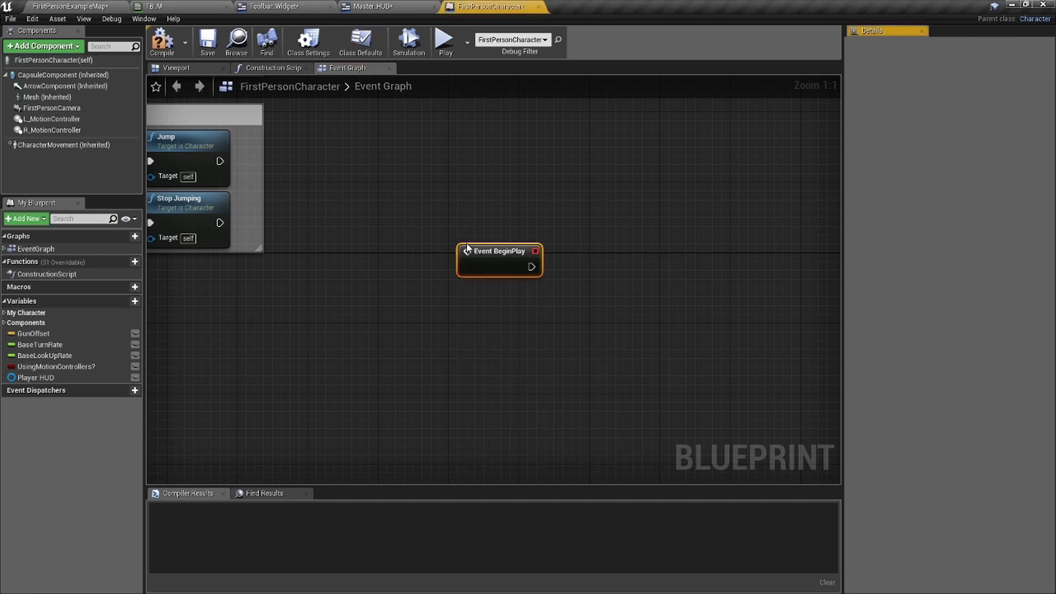
Add a Create Widget node executed from Event BeginPlay and set its class to Master_HUD
{"action": "scroll", "coordinate": [572, 252], "scroll_direction": "up", "scroll_amount": 4, "text": "ctrl"}
{"action": "right_click", "coordinate": [573, 252]}
{"action": "type", "text": "crea"}
{"action": "left_click", "coordinate": [663, 410]}
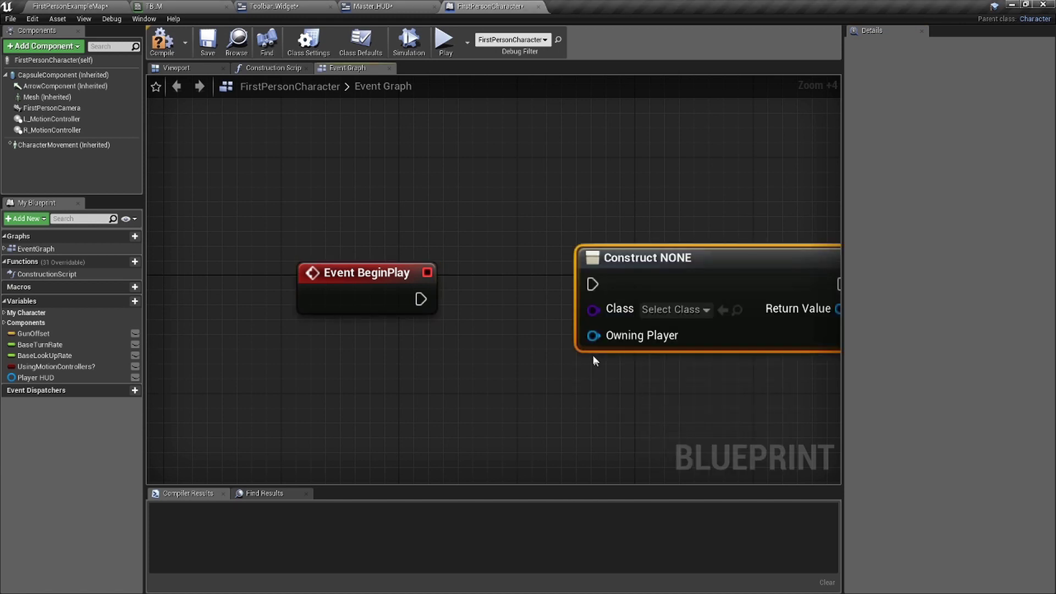
{"action": "left_click_drag", "start_coordinate": [565, 260], "coordinate": [534, 315]}
{"action": "right_click_drag", "start_coordinate": [591, 316], "coordinate": [484, 315]}
{"action": "scroll", "coordinate": [484, 316], "scroll_direction": "up", "scroll_amount": 3}
{"action": "left_click", "coordinate": [547, 347]}
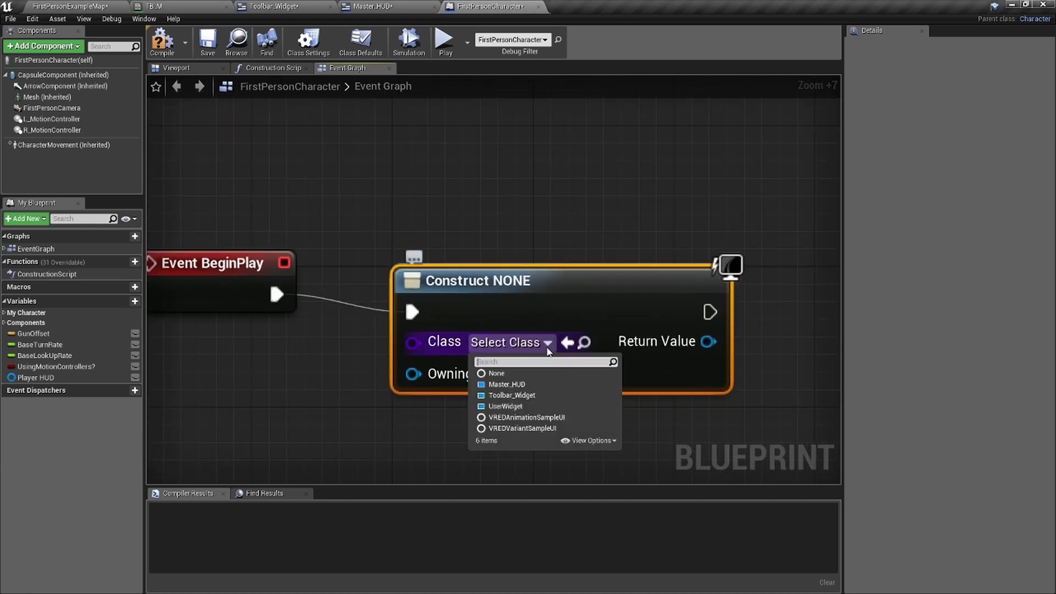
{"action": "left_click", "coordinate": [551, 388]}
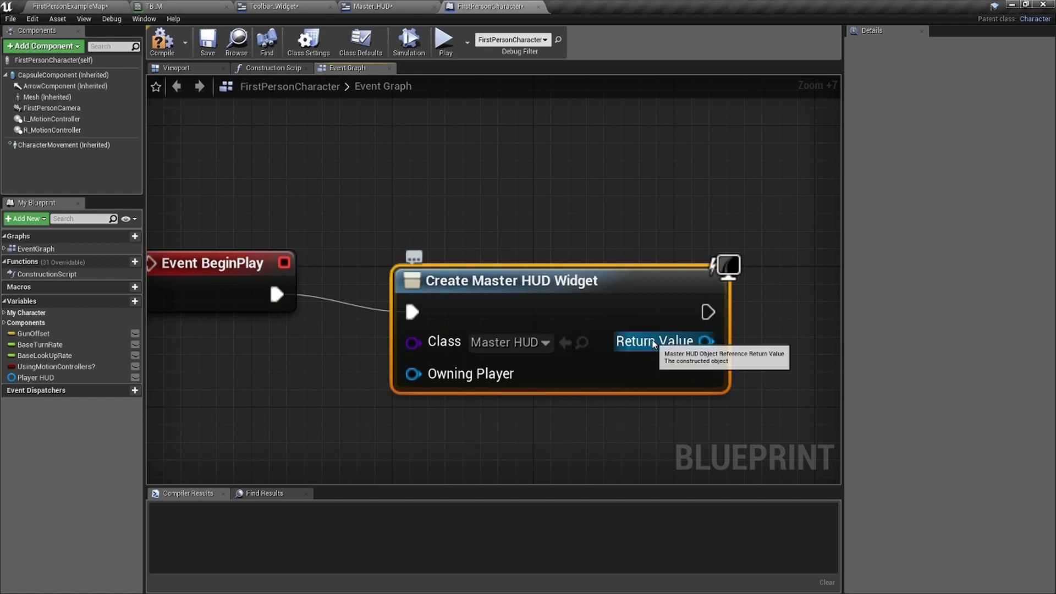
Promote the Create Widget node's Return Value to a variable named Master HUD
{"action": "scroll", "coordinate": [534, 352], "scroll_direction": "down", "scroll_amount": 3}
{"action": "right_click", "coordinate": [572, 349]}
{"action": "left_click", "coordinate": [630, 362]}
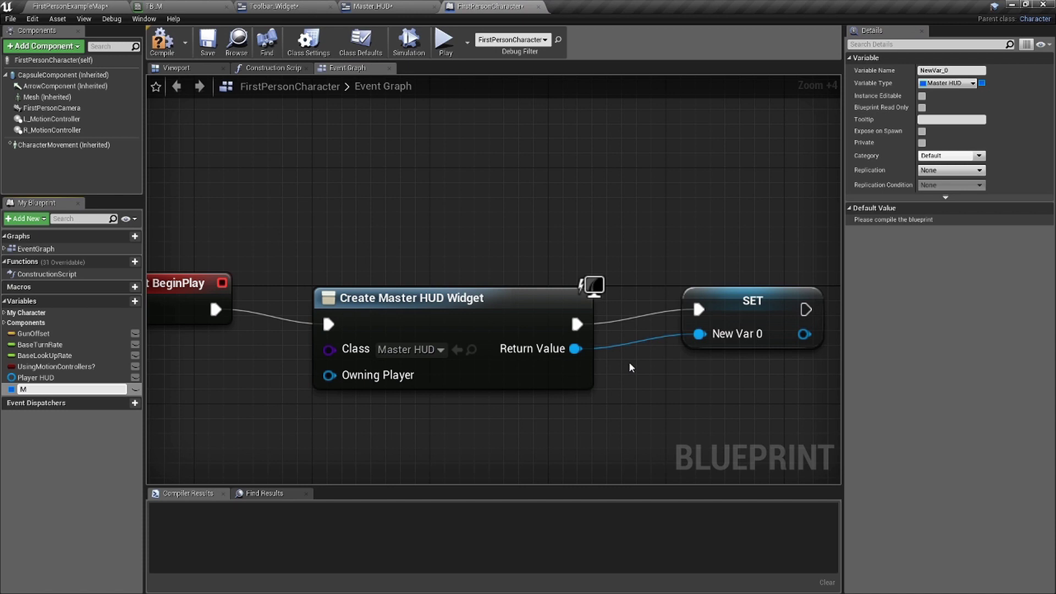
{"action": "type", "text": "Master HUD"}
{"action": "key", "text": "Return"}
Add an Add to Viewport node fed by the Master HUD SET node, and compile and save the blueprint
{"action": "right_click_drag", "start_coordinate": [629, 361], "coordinate": [565, 331]}
{"action": "left_click_drag", "start_coordinate": [586, 330], "coordinate": [656, 336]}
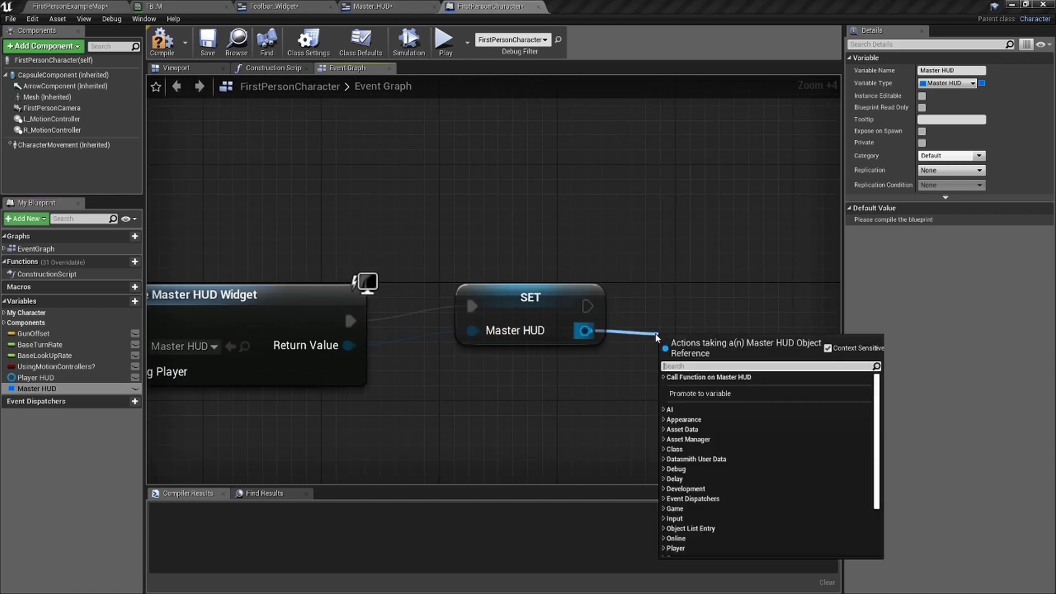
{"action": "type", "text": "add"}
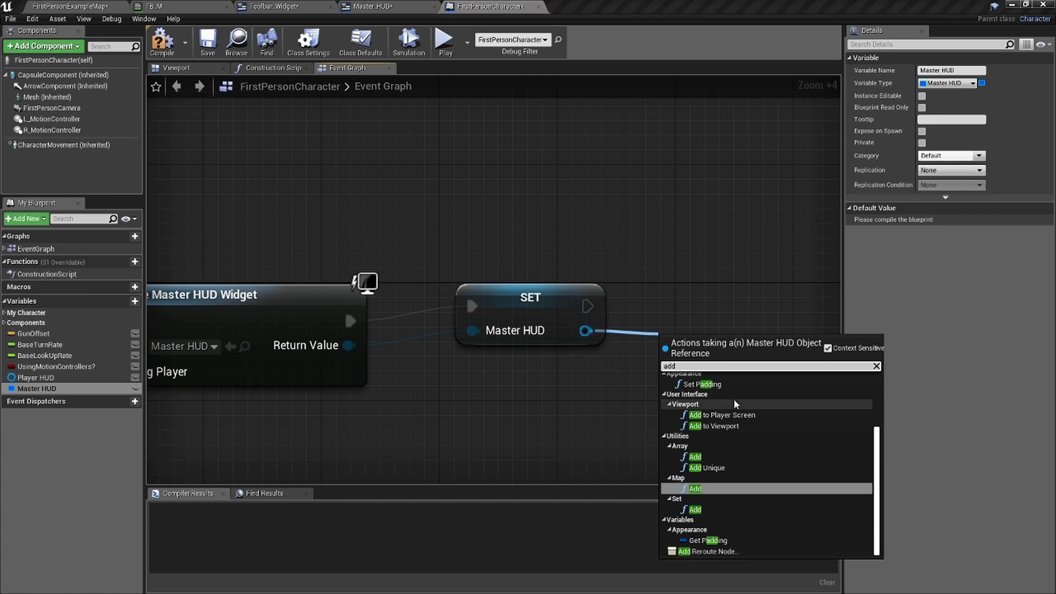
{"action": "left_click", "coordinate": [773, 427]}
{"action": "left_click_drag", "start_coordinate": [782, 355], "coordinate": [797, 310]}
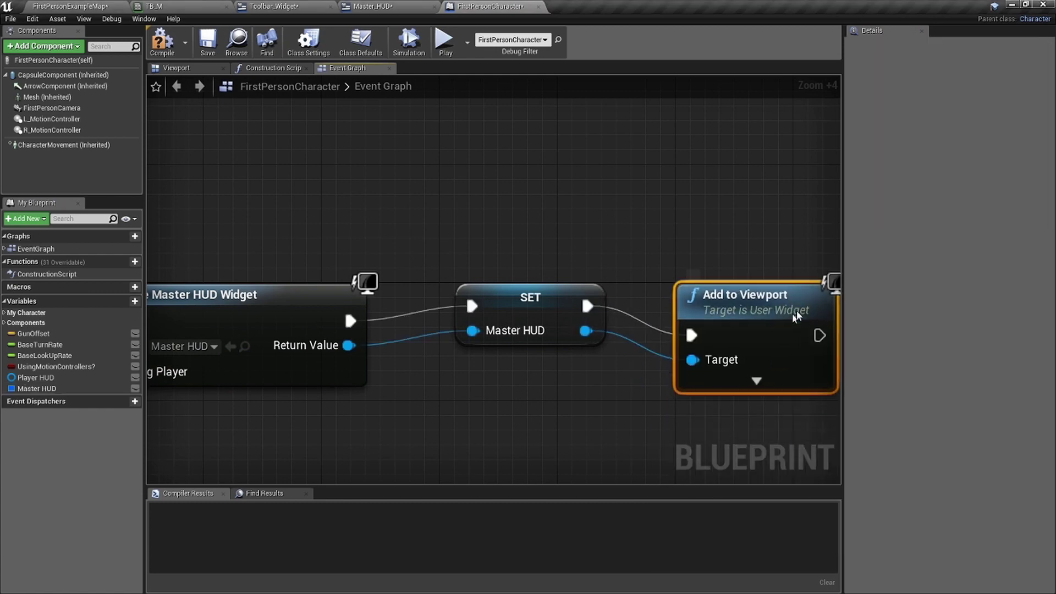
{"action": "scroll", "coordinate": [563, 260], "scroll_direction": "down", "scroll_amount": 4}
{"action": "scroll", "coordinate": [564, 260], "scroll_direction": "down", "scroll_amount": 2}
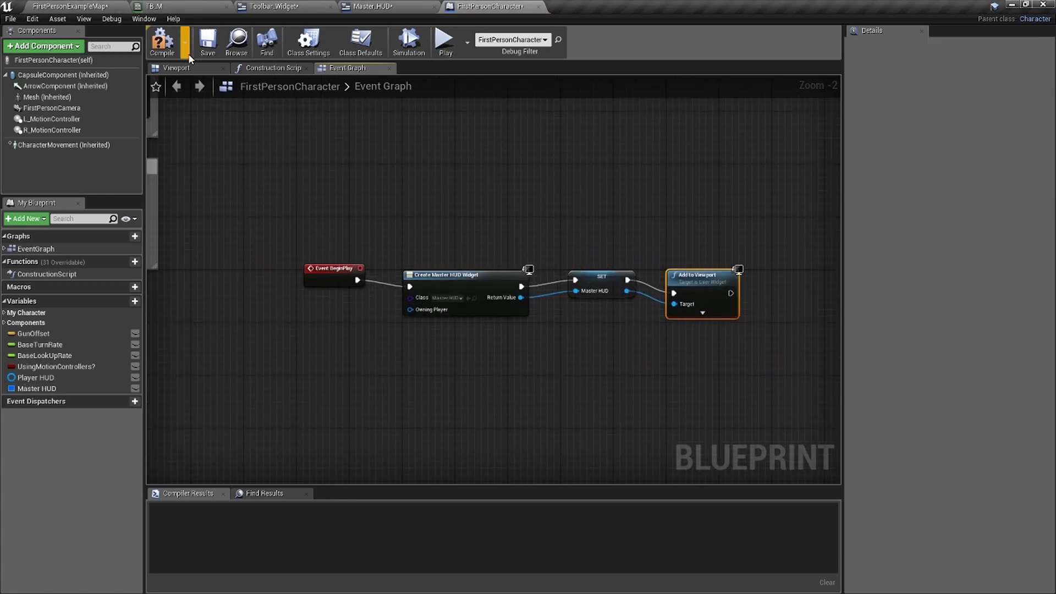
{"action": "left_click", "coordinate": [162, 41]}
{"action": "left_click", "coordinate": [207, 41]}
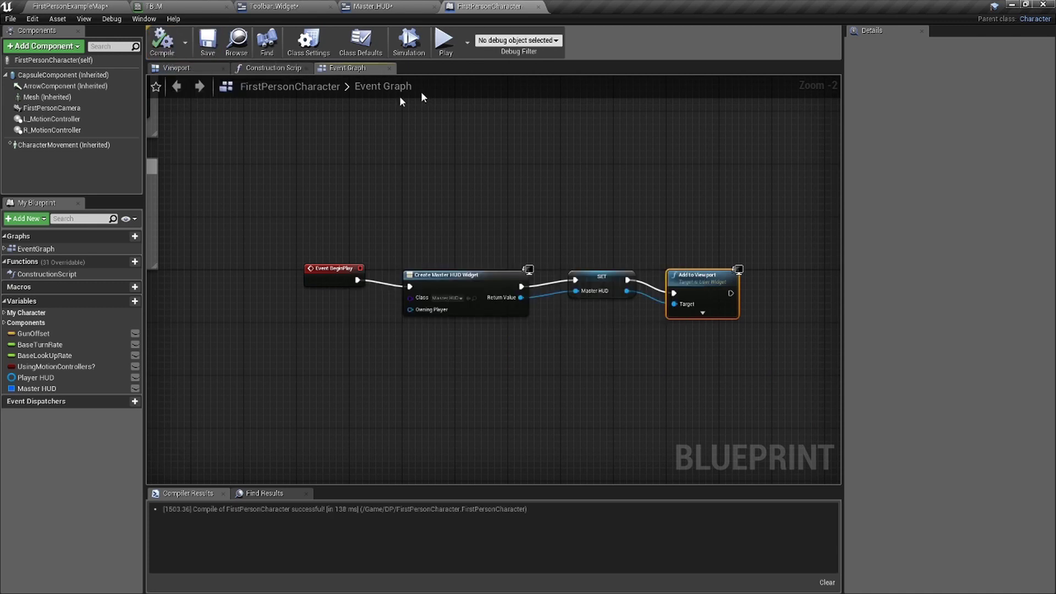
Play-test the level full screen and walk around to check how the toolbar is displayed
{"action": "left_click", "coordinate": [88, 6]}
{"action": "key", "text": "F11"}
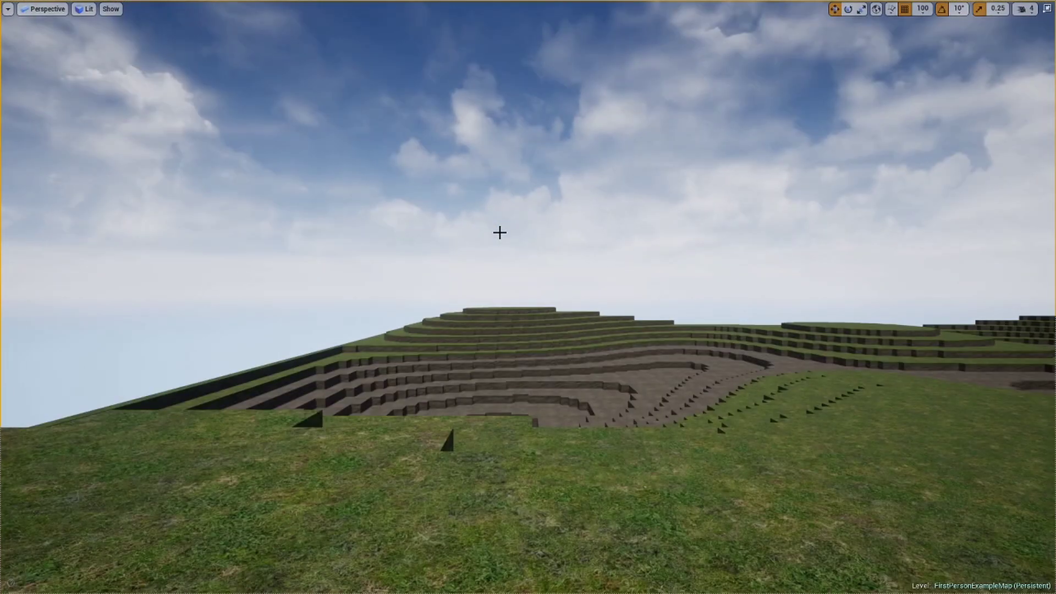
{"action": "key", "text": "alt+p"}
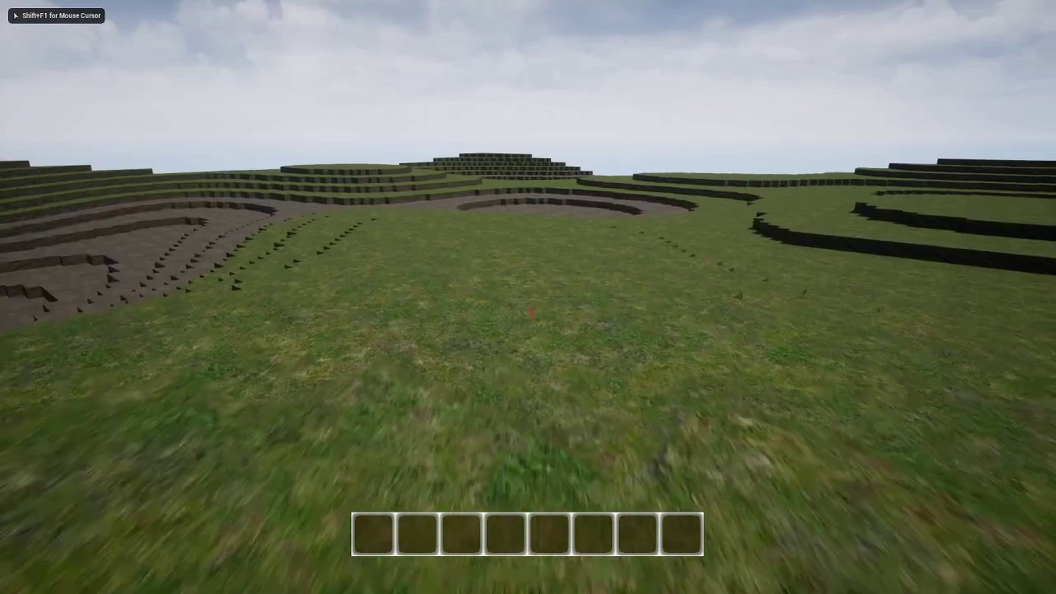
{"action": "key", "text": "w"}
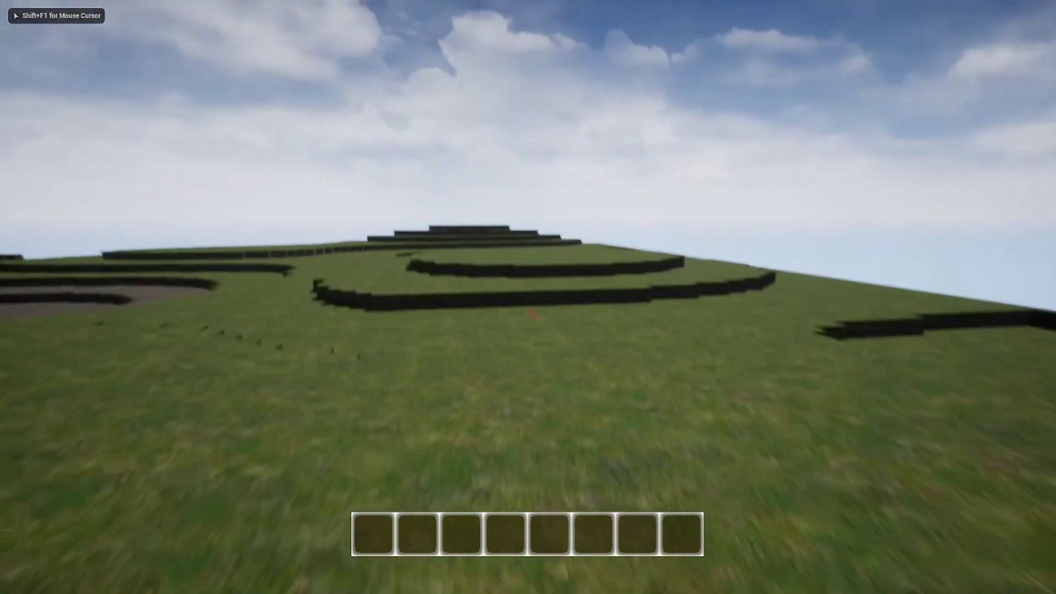
{"action": "key", "text": "w"}
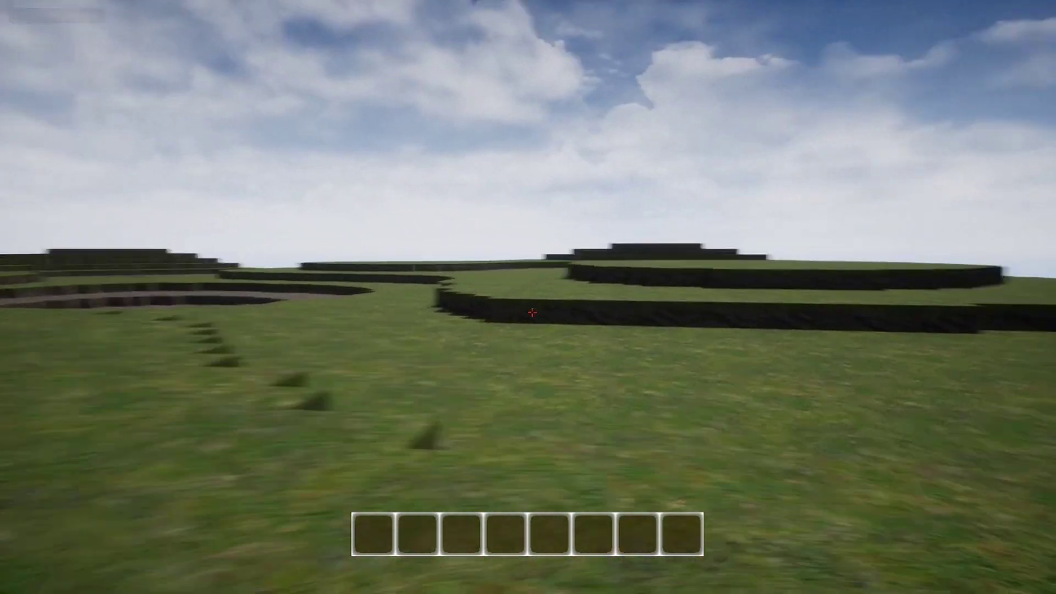
{"action": "key", "text": "w"}
{"action": "key", "text": "Escape"}
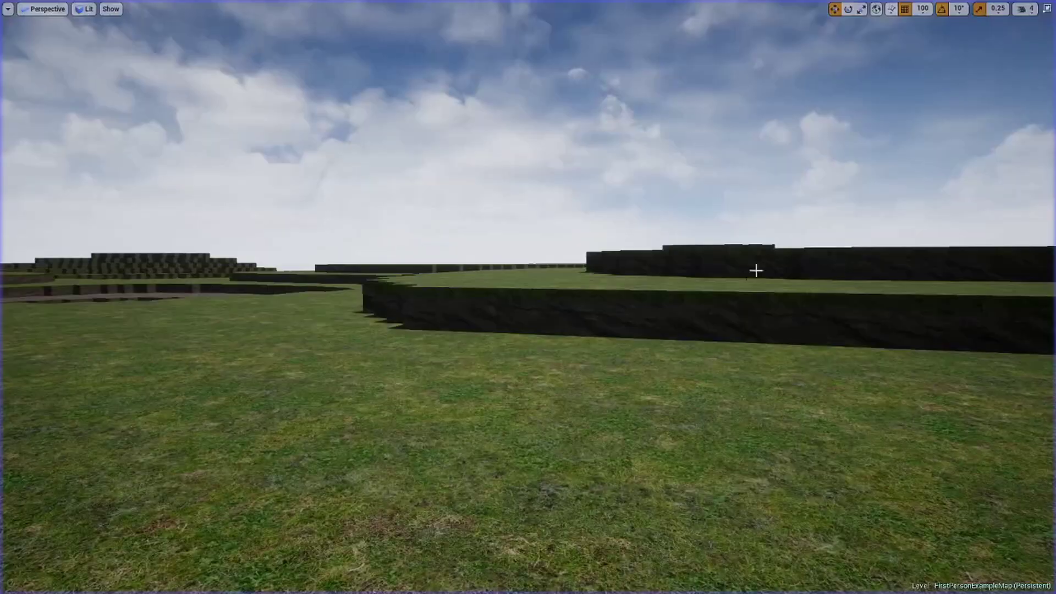
{"action": "key", "text": "F11"}
Move the toolbar down on Master_HUD's canvas to about Position Y -121 and compile the widget
{"action": "left_click", "coordinate": [274, 6]}
{"action": "left_click", "coordinate": [372, 6]}
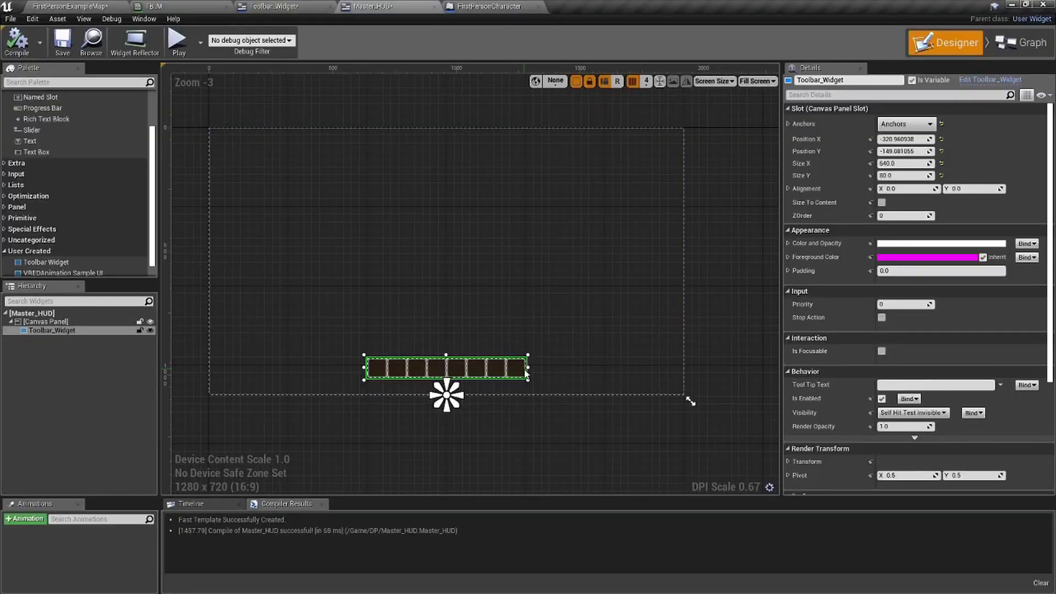
{"action": "scroll", "coordinate": [434, 385], "scroll_direction": "up", "scroll_amount": 9}
{"action": "left_click_drag", "start_coordinate": [468, 242], "coordinate": [471, 266]}
{"action": "scroll", "coordinate": [557, 271], "scroll_direction": "up", "scroll_amount": 5}
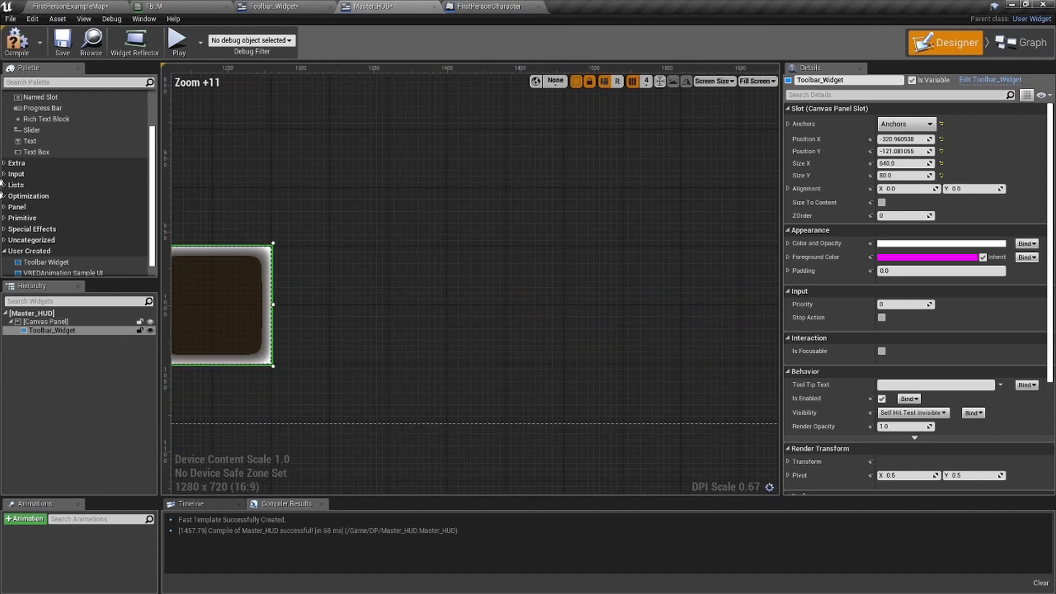
{"action": "scroll", "coordinate": [474, 297], "scroll_direction": "up", "scroll_amount": 4}
{"action": "right_click_drag", "start_coordinate": [292, 320], "coordinate": [437, 150]}
{"action": "scroll", "coordinate": [472, 297], "scroll_direction": "down", "scroll_amount": 2}
{"action": "right_click_drag", "start_coordinate": [471, 368], "coordinate": [356, 343]}
{"action": "scroll", "coordinate": [428, 333], "scroll_direction": "down", "scroll_amount": 12}
{"action": "left_click", "coordinate": [17, 55]}
Play the level full screen again and walk across the terrain to check the toolbar's lowered position
{"action": "left_click", "coordinate": [69, 6]}
{"action": "left_click", "coordinate": [512, 349]}
{"action": "key", "text": "F11"}
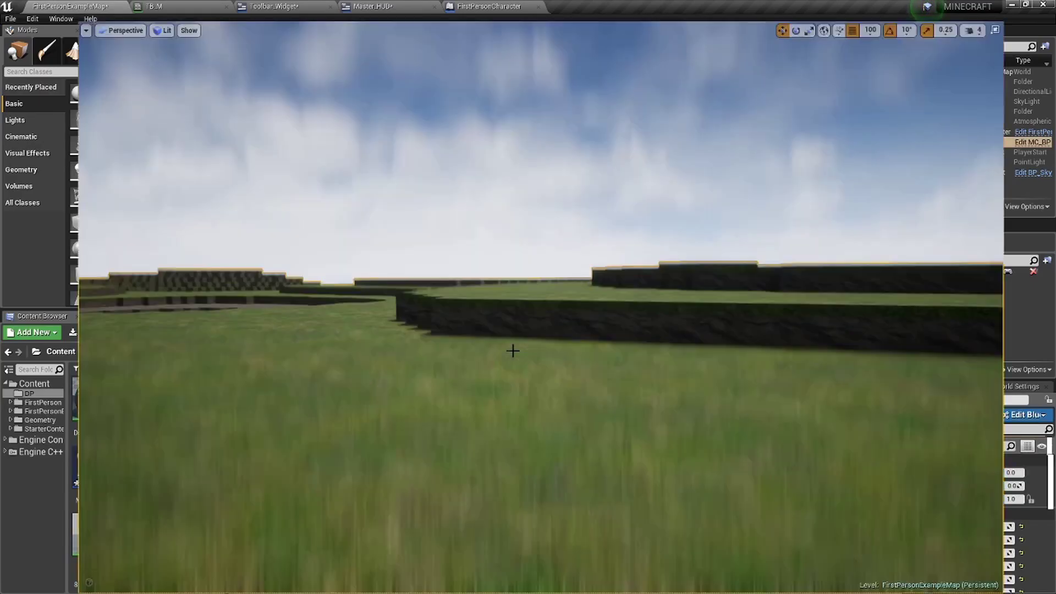
{"action": "key", "text": "alt+p"}
{"action": "key", "text": "w"}
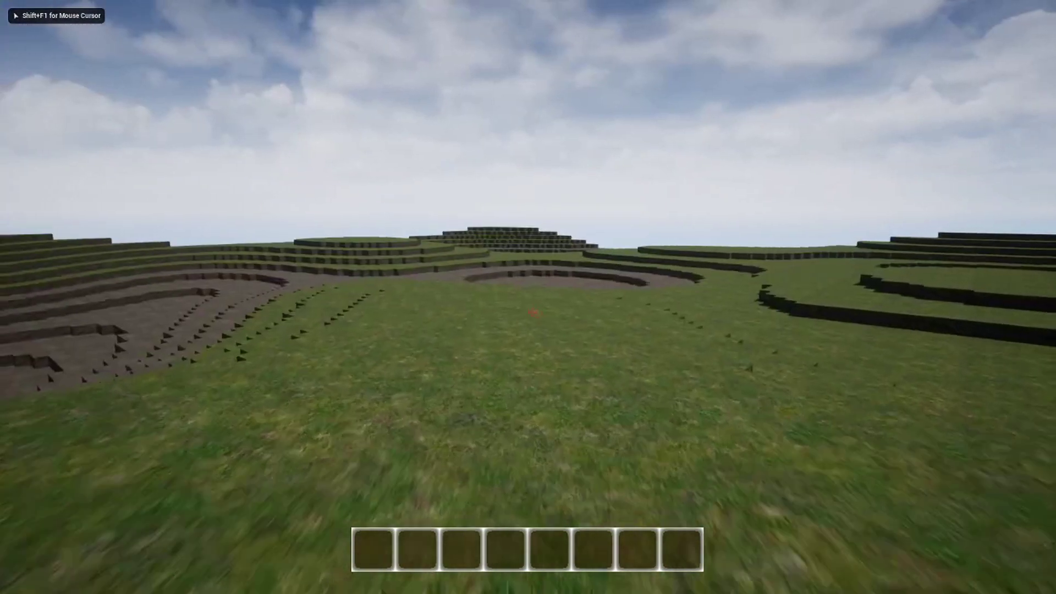
{"action": "key", "text": "w"}
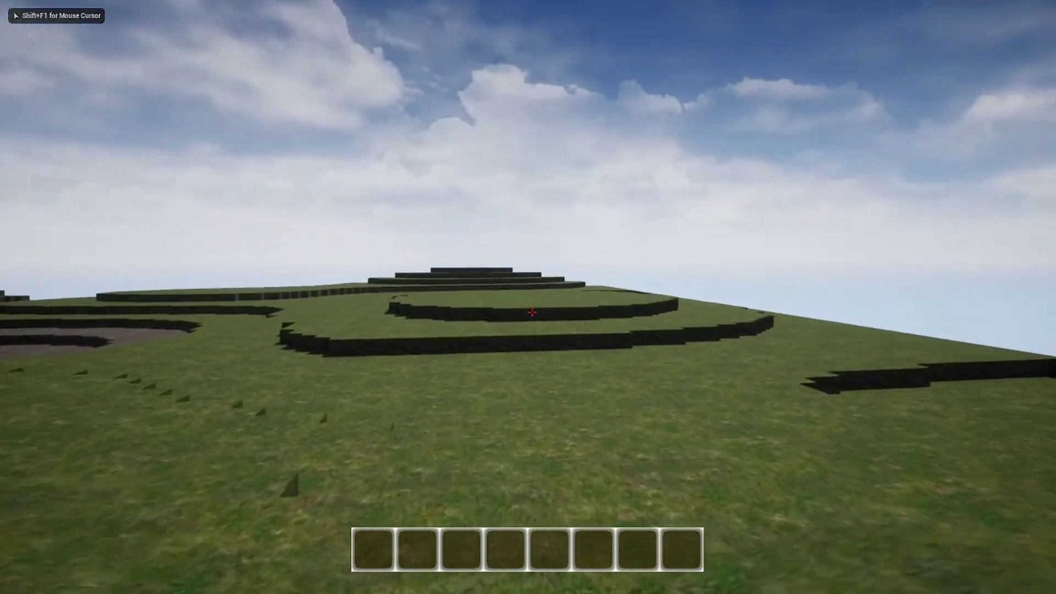
{"action": "key", "text": "w"}
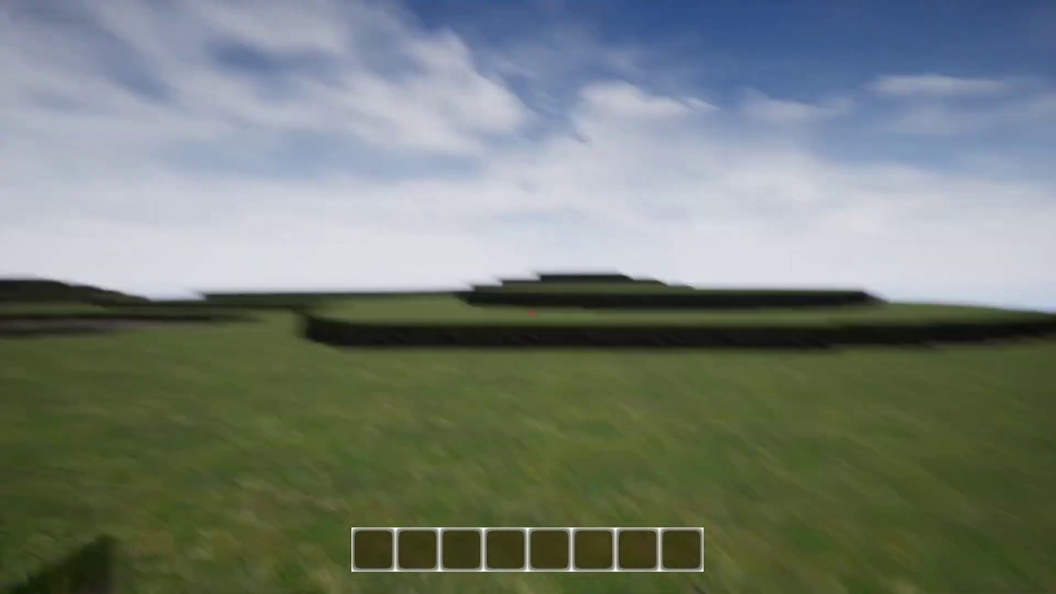
Walk further across the terrain to check the toolbar in the running game, and end the full-screen play test
{"action": "key", "text": "w"}
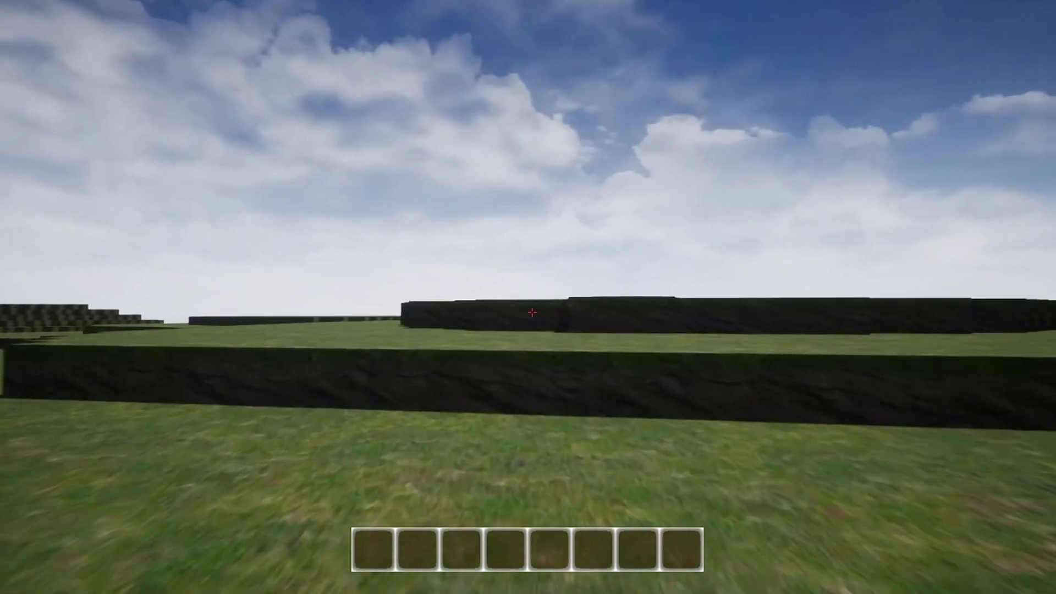
{"action": "key", "text": "w"}
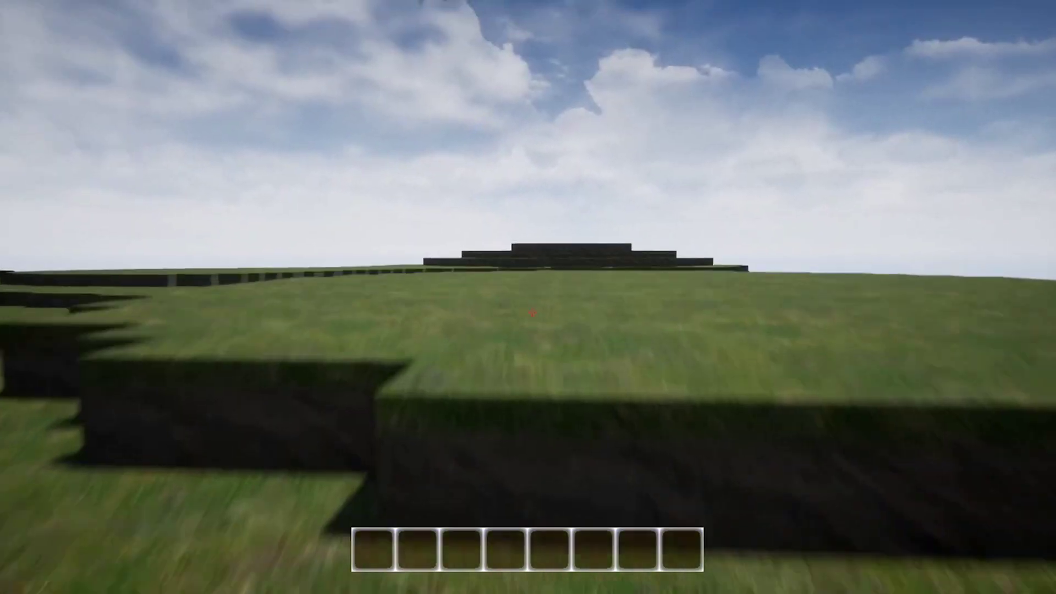
{"action": "key", "text": "w"}
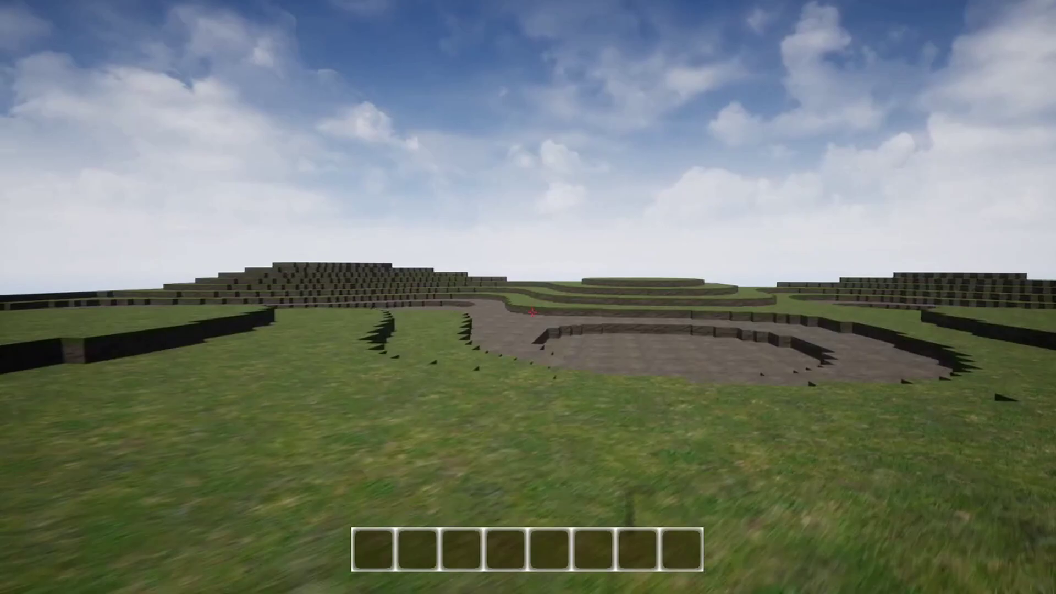
{"action": "key", "text": "Escape"}
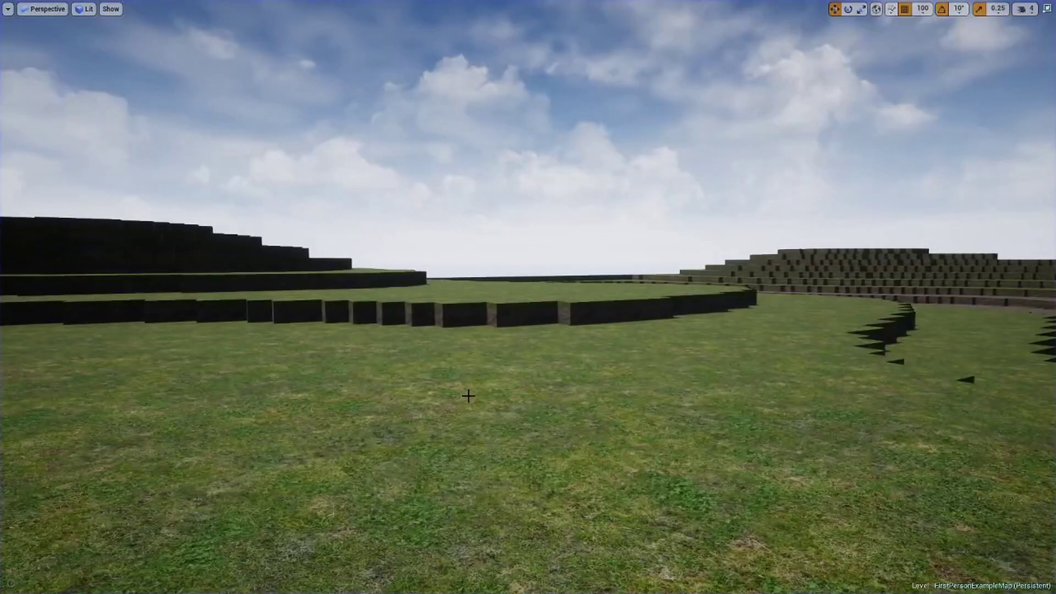
{"action": "key", "text": "F11"}
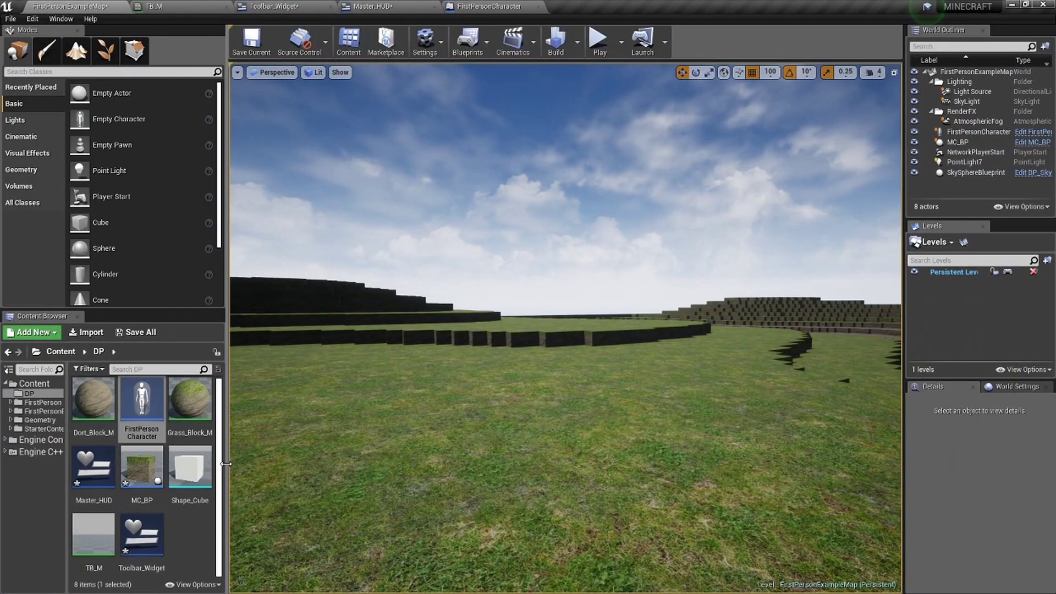
Widen the Content Browser area to narrow the level viewport, and play the level full screen before returning to the narrow view
{"action": "left_click_drag", "start_coordinate": [226, 464], "coordinate": [531, 460]}
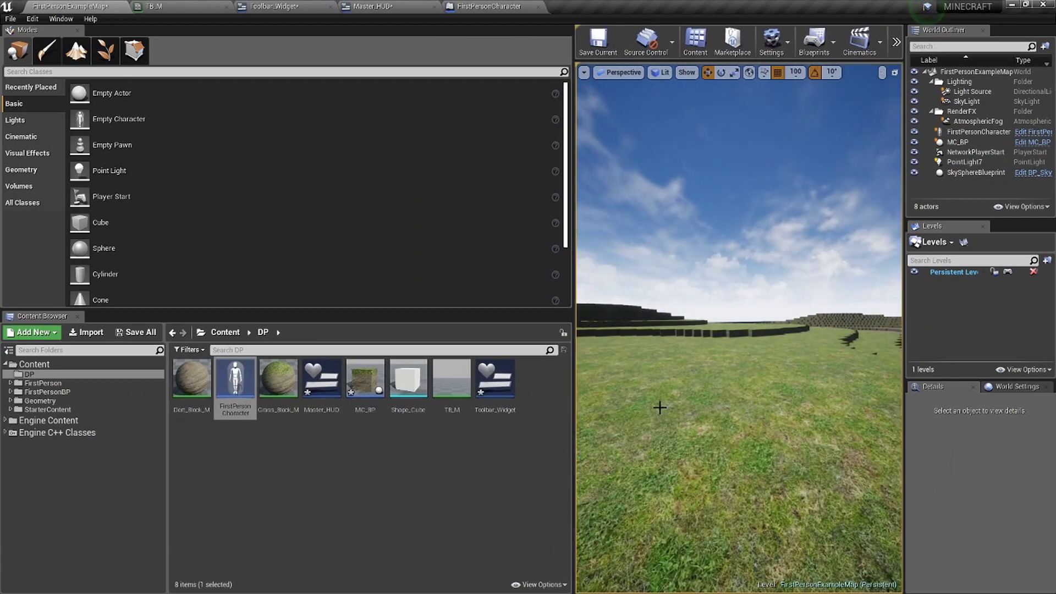
{"action": "key", "text": "F11"}
{"action": "key", "text": "alt+p"}
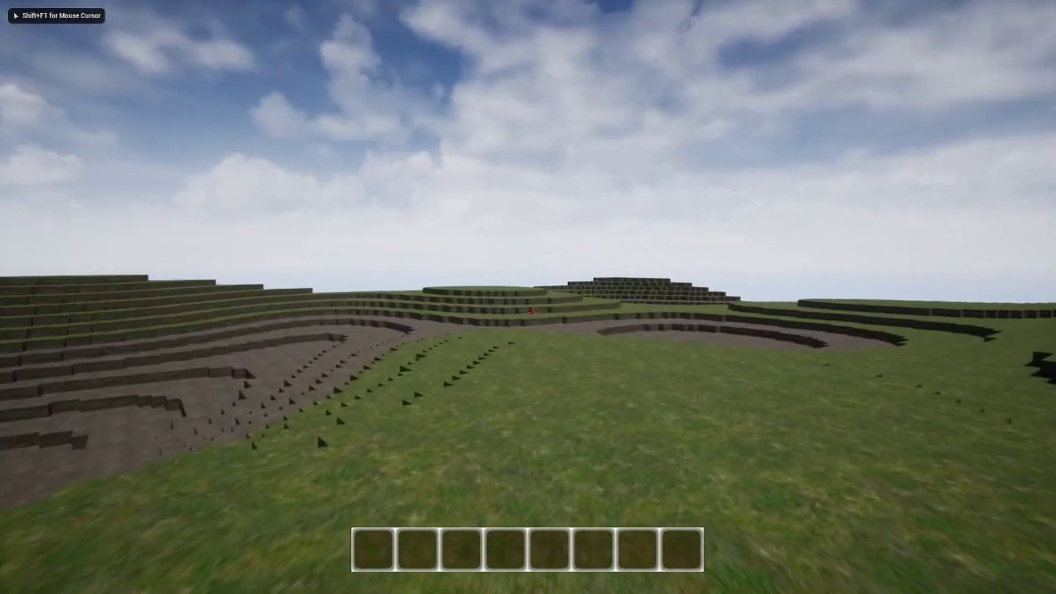
{"action": "key", "text": "w"}
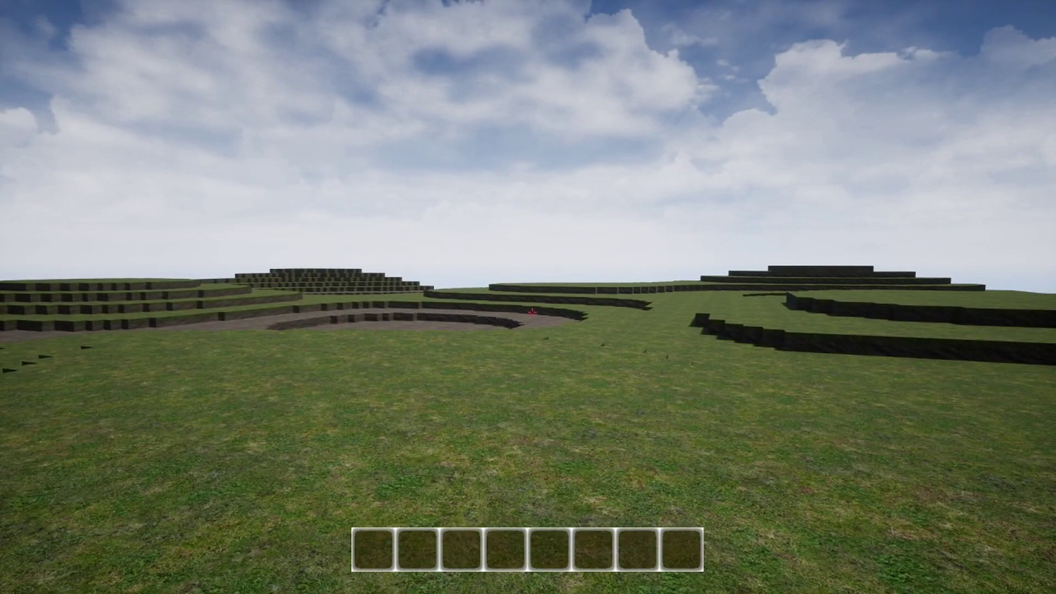
{"action": "key", "text": "shift+F1"}
{"action": "key", "text": "F11"}
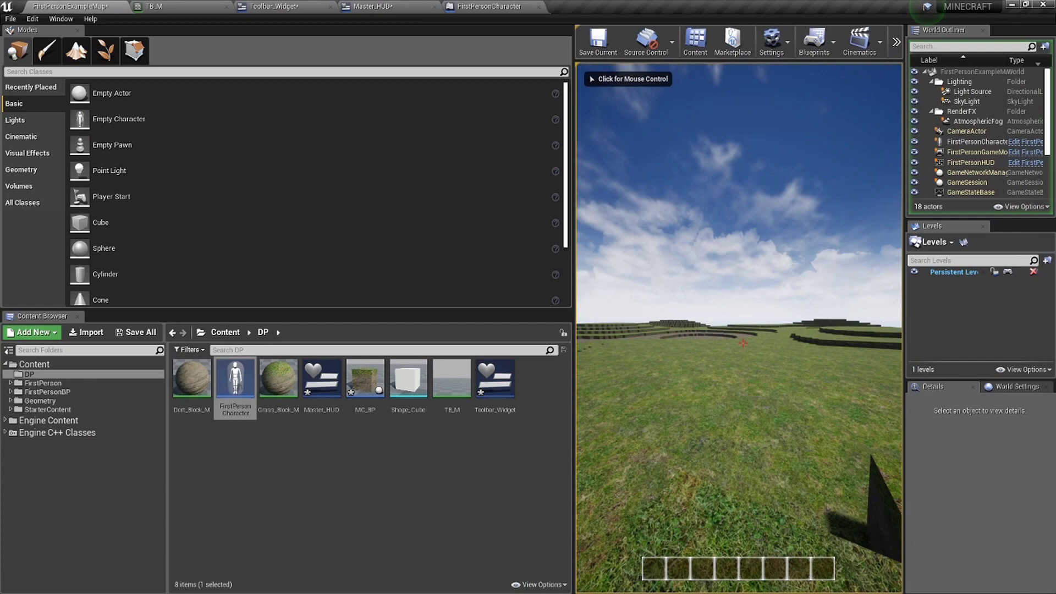
Walk around in the running game inside the narrow viewport to check the toolbar's position and size there
{"action": "left_click", "coordinate": [743, 343]}
{"action": "key", "text": "w"}
{"action": "key", "text": "w"}
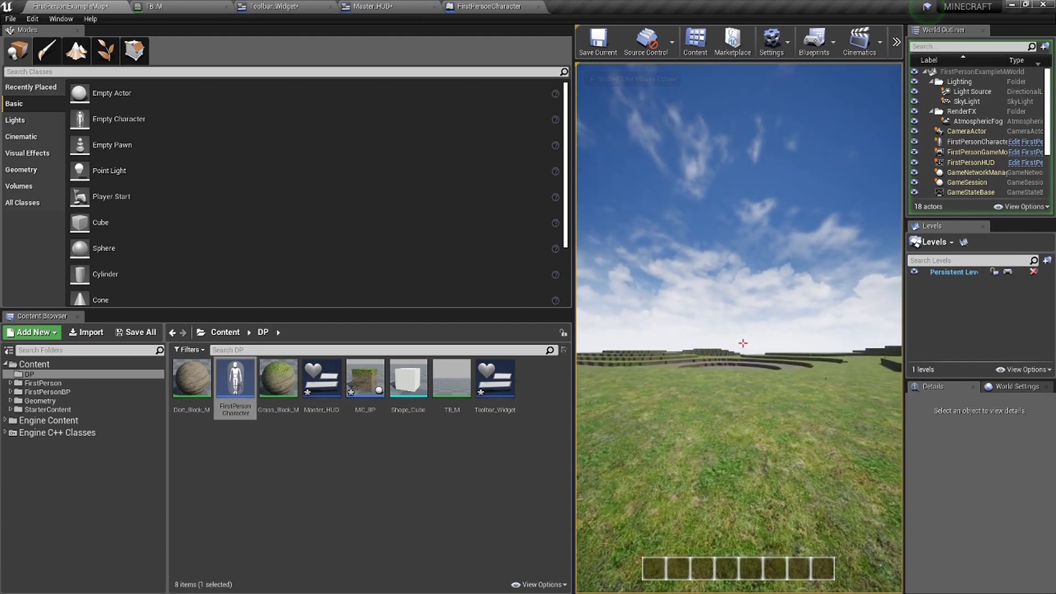
{"action": "key", "text": "w"}
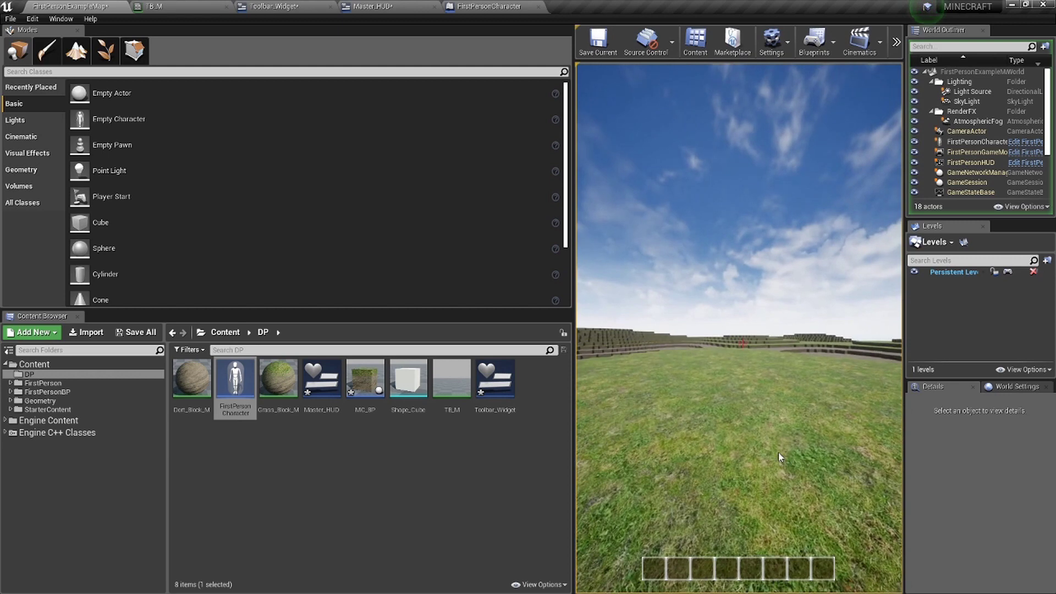
Switch the running game repeatedly between full screen and the narrow viewport to compare the toolbar's scaling, and stop playing
{"action": "key", "text": "F11"}
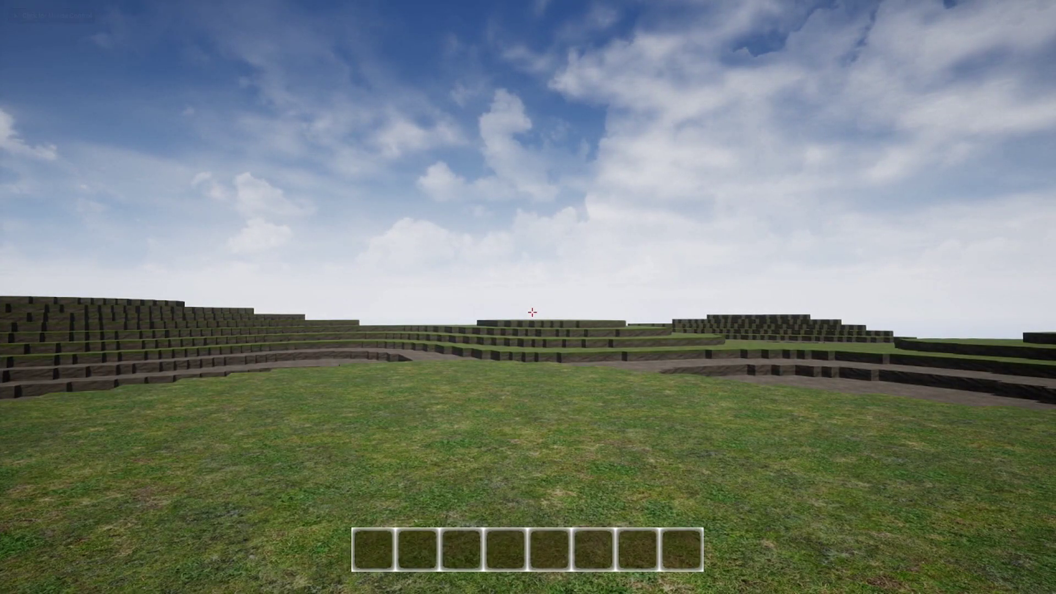
{"action": "key", "text": "F11"}
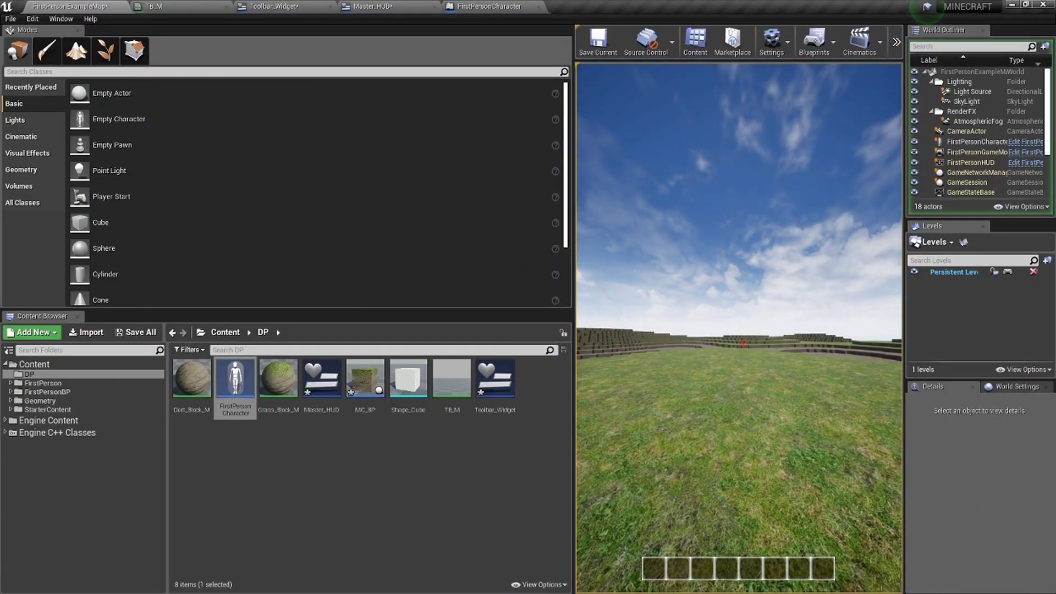
{"action": "key", "text": "F11"}
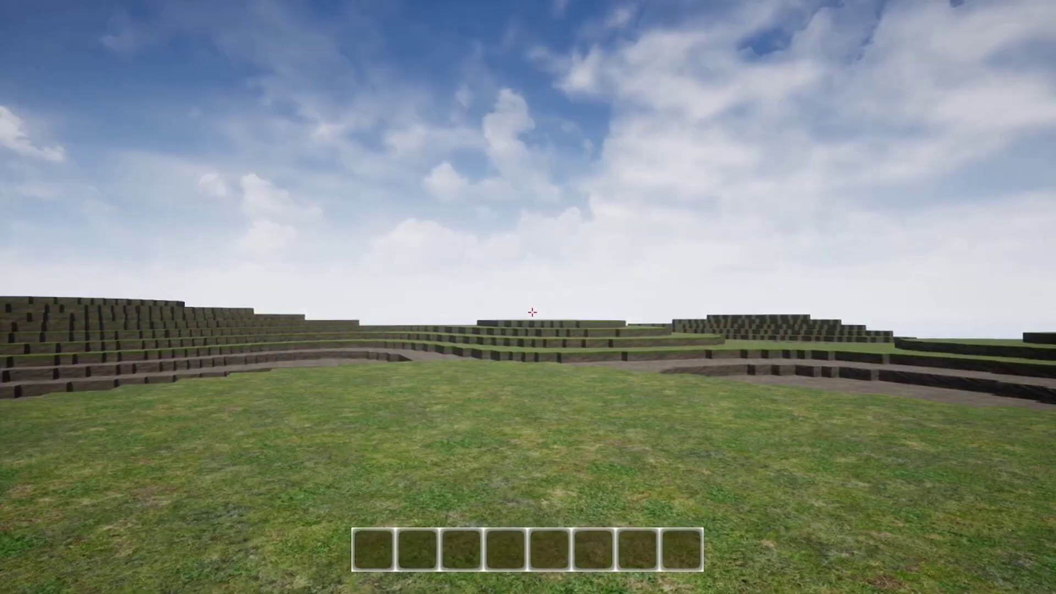
{"action": "key", "text": "F11"}
{"action": "key", "text": "F11"}
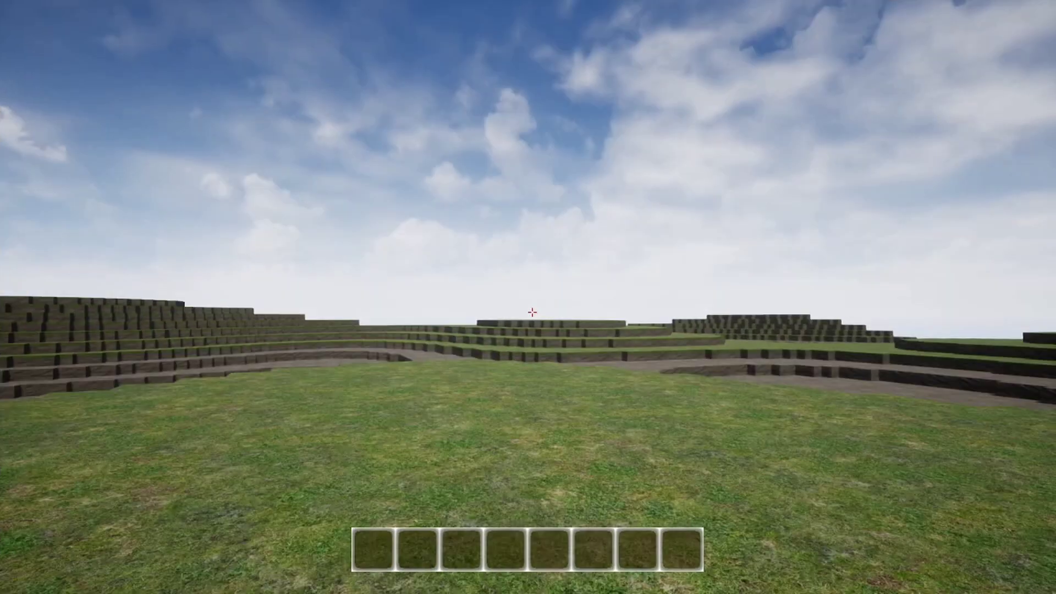
{"action": "key", "text": "F11"}
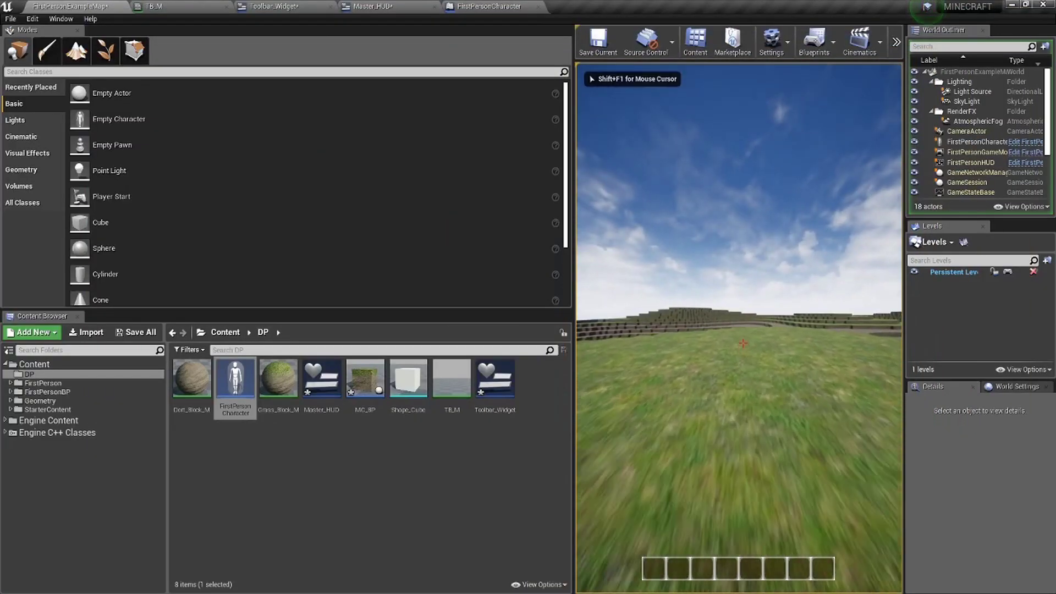
{"action": "key", "text": "F11"}
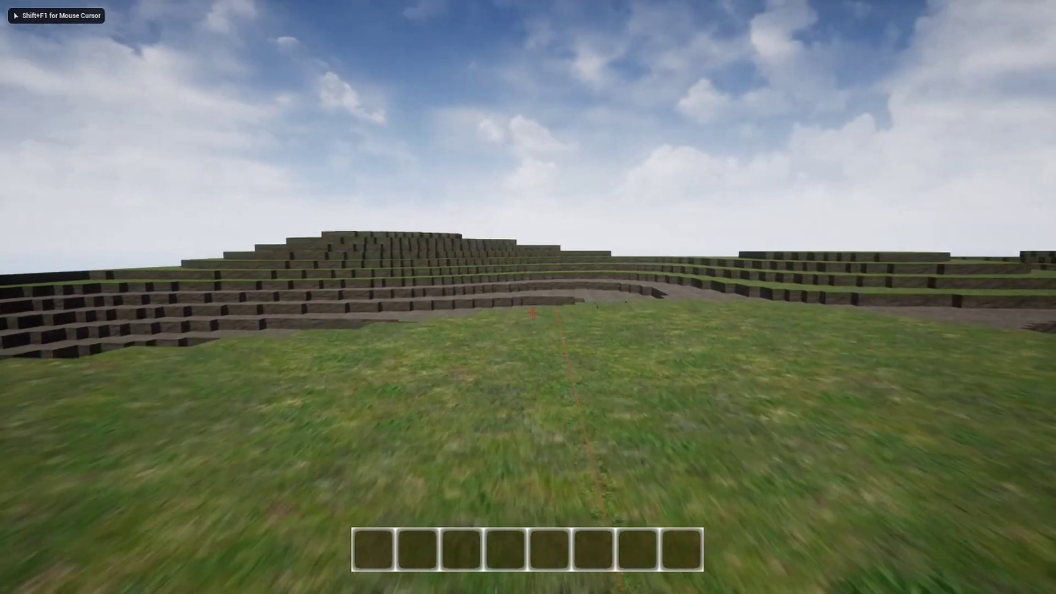
{"action": "key", "text": "F11"}
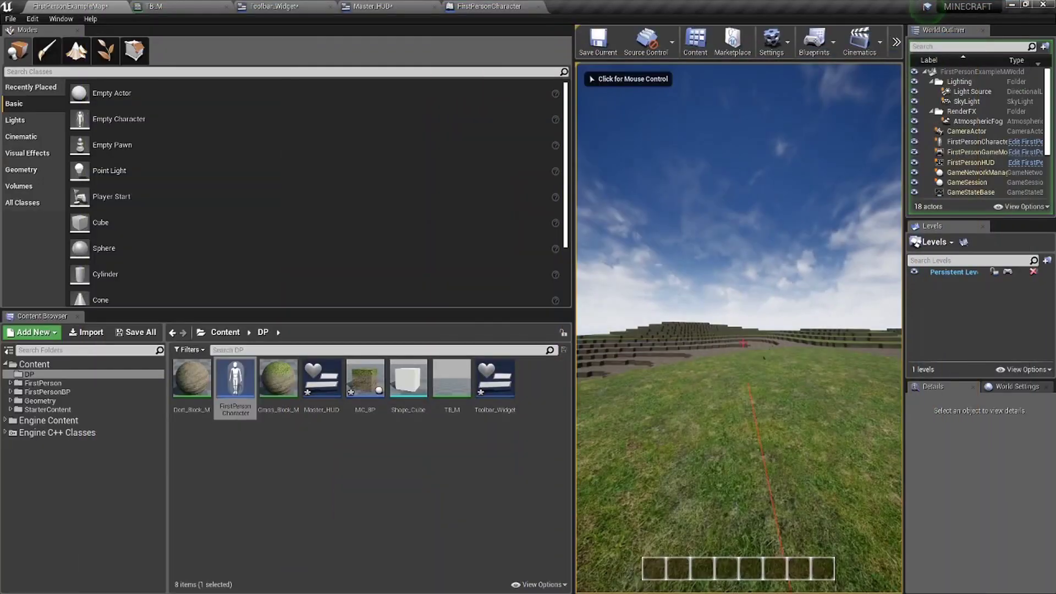
{"action": "key", "text": "F11"}
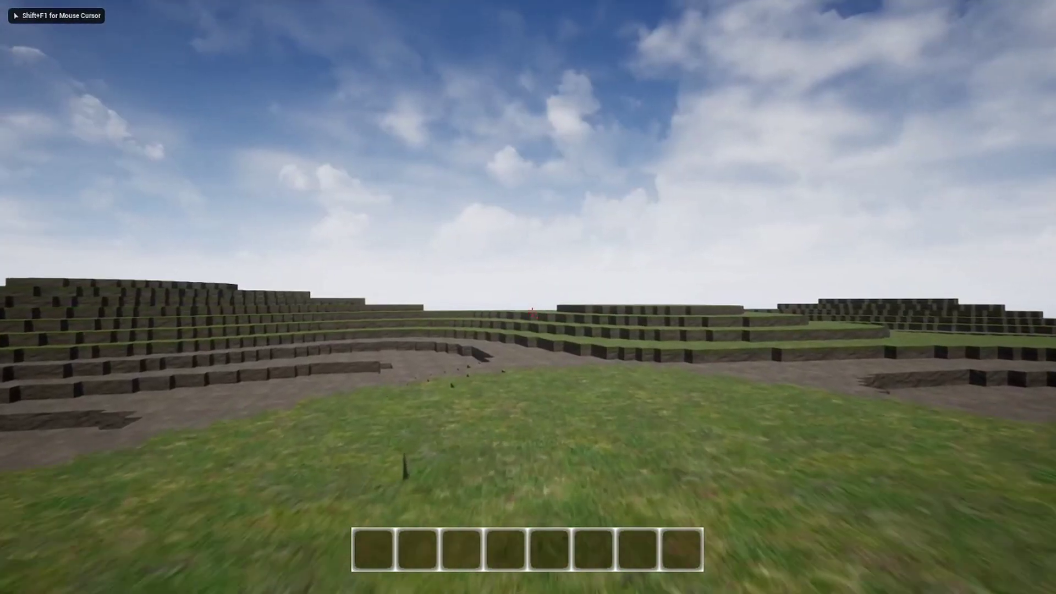
{"action": "key", "text": "w"}
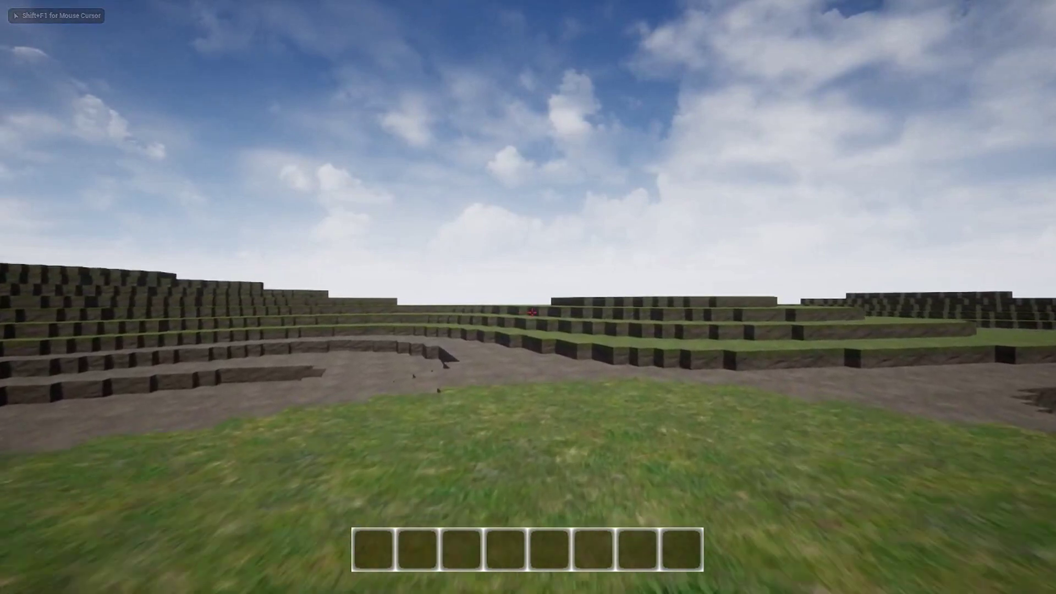
{"action": "key", "text": "F11"}
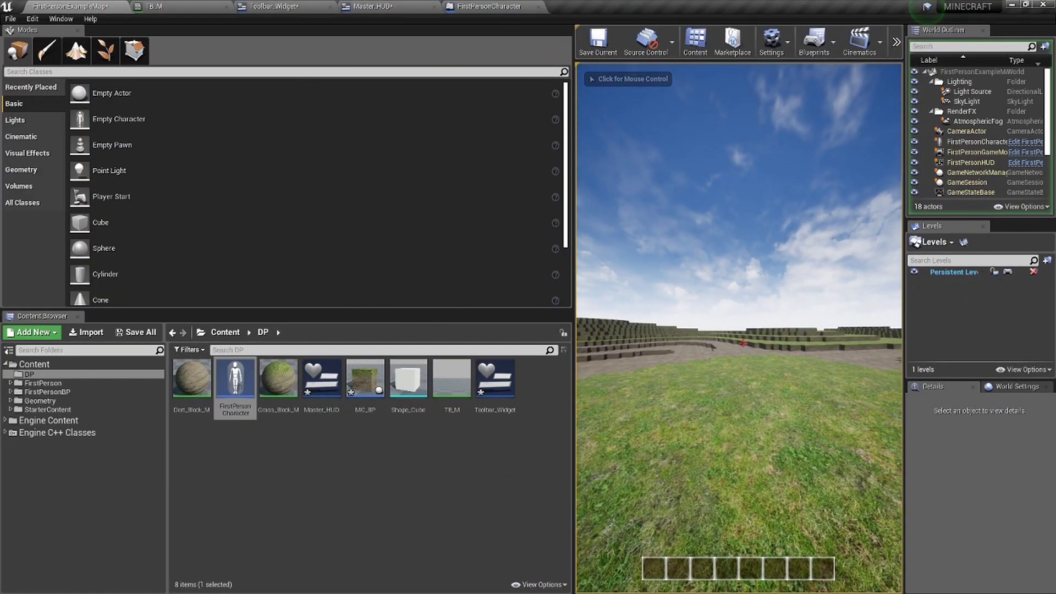
{"action": "key", "text": "Escape"}
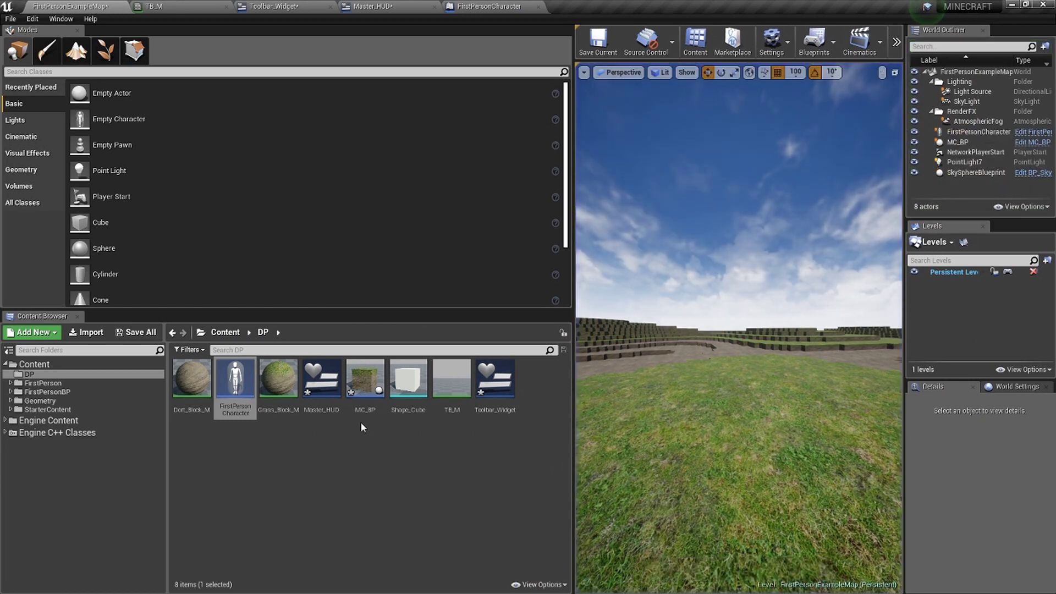
Open Toolbar_Widget, and examine the toolbar's placement and anchor on the whole Master_HUD canvas
{"action": "double_click", "coordinate": [495, 409]}
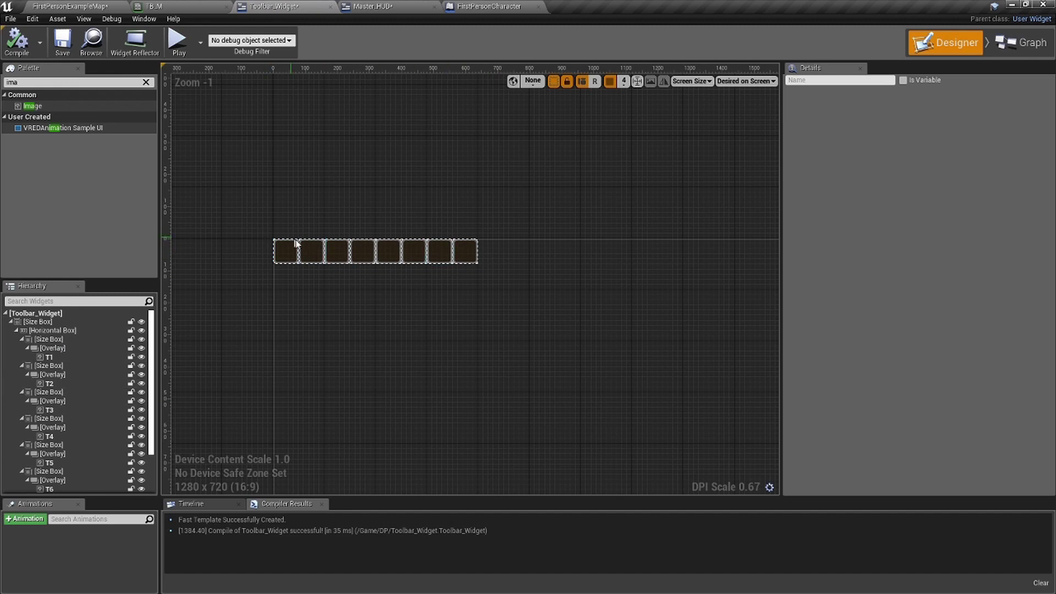
{"action": "left_click", "coordinate": [444, 5]}
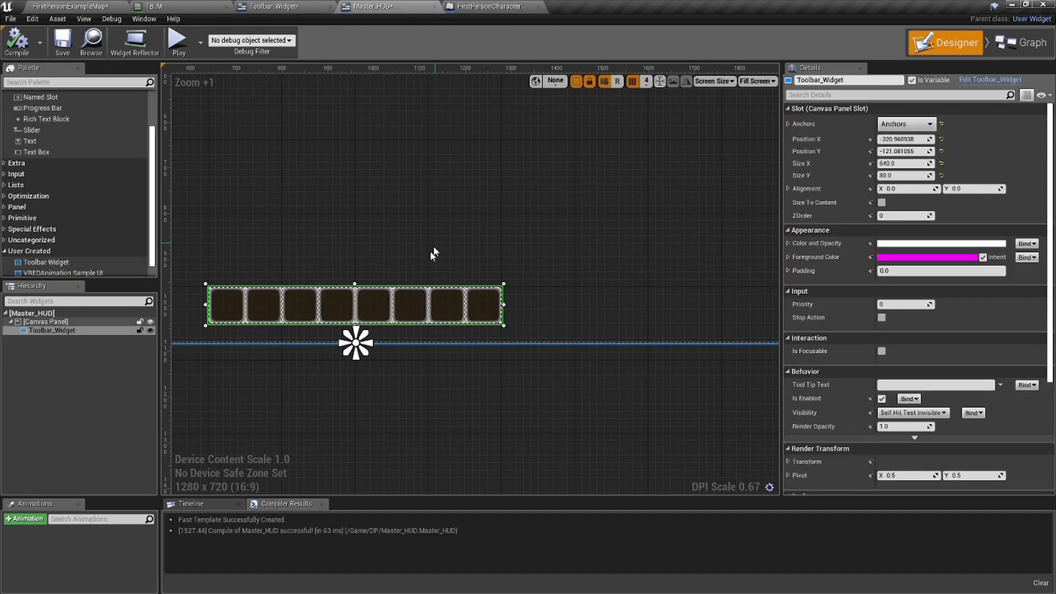
{"action": "scroll", "coordinate": [543, 328], "scroll_direction": "down", "scroll_amount": 5}
{"action": "scroll", "coordinate": [36, 251], "scroll_direction": "down", "scroll_amount": 1}
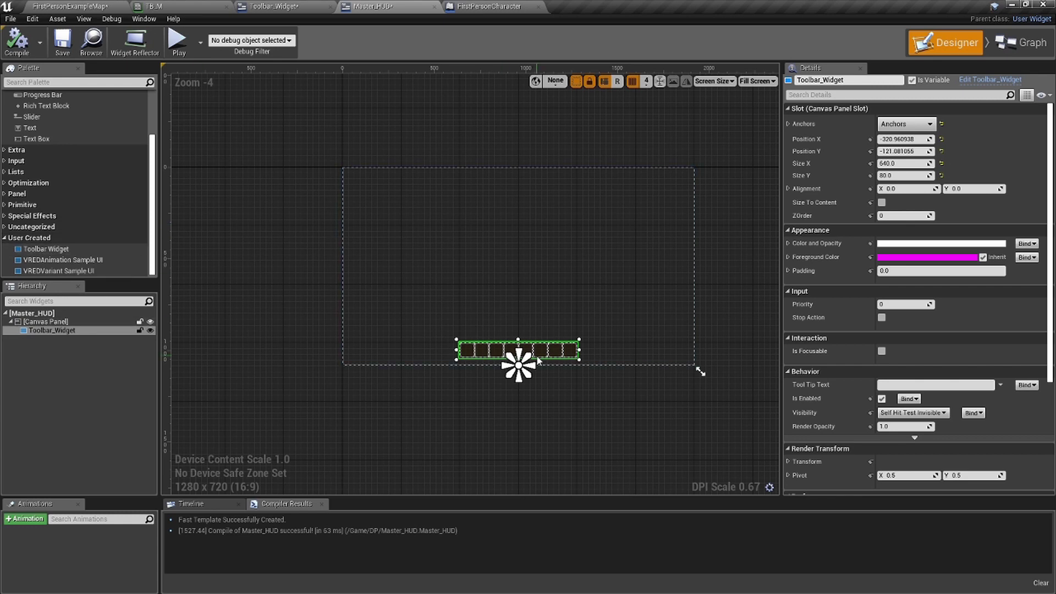
Play the level from the FirstPersonExampleMap in full screen and walk around the terrain to inspect the finished toolbar
{"action": "left_click", "coordinate": [66, 5]}
{"action": "left_click", "coordinate": [649, 318]}
{"action": "key", "text": "alt+p"}
{"action": "left_click", "coordinate": [708, 367]}
{"action": "key", "text": "F11"}
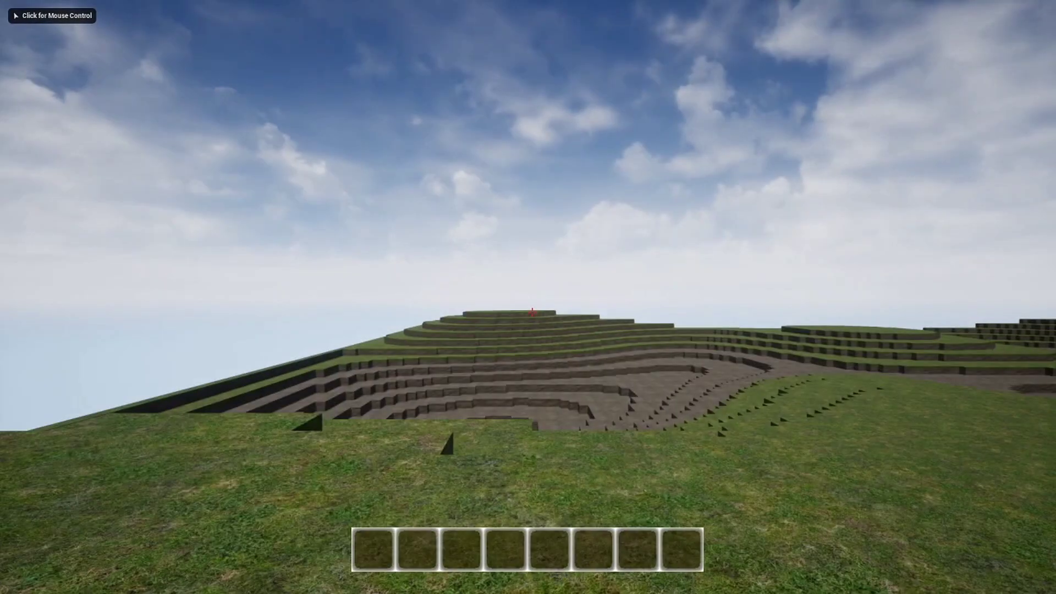
{"action": "key", "text": "F11"}
{"action": "key", "text": "F11"}
{"action": "left_click", "coordinate": [532, 312]}
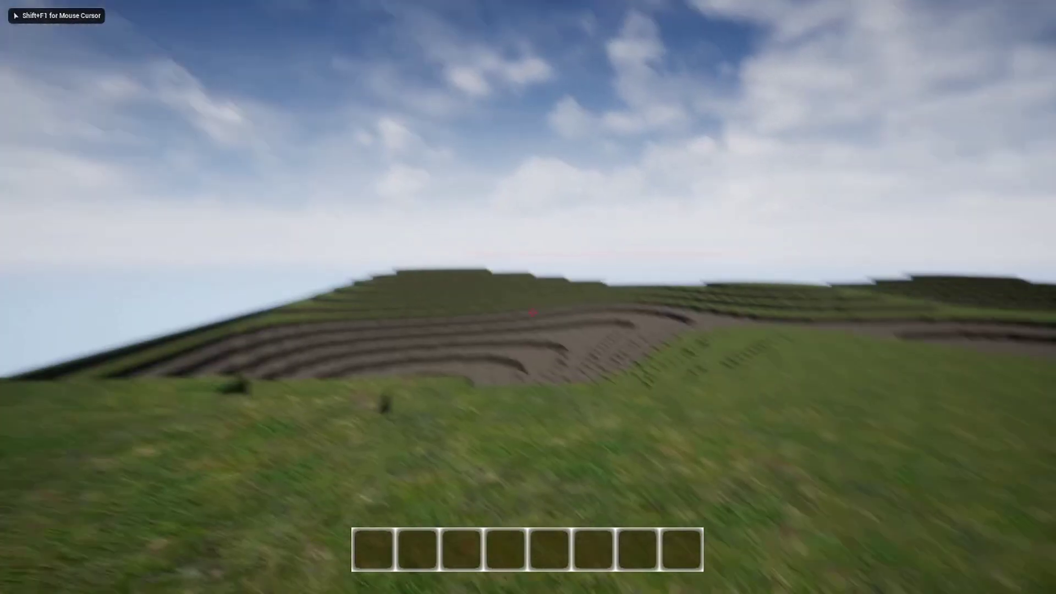
{"action": "key", "text": "w"}
{"action": "key", "text": "w"}
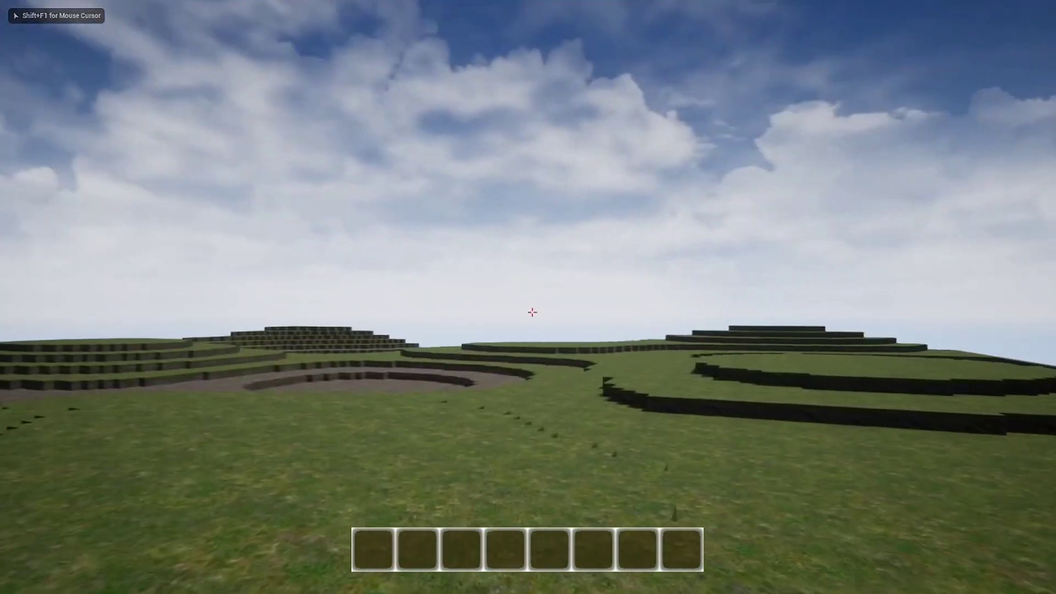
{"action": "key", "text": "w"}
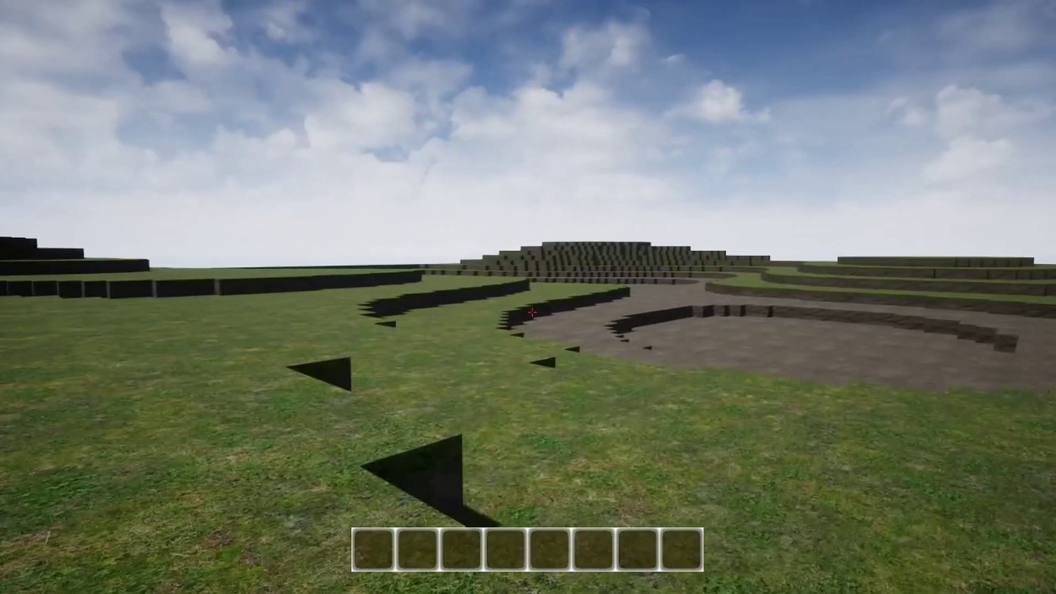
Toggle the game's full-screen view, and walk and jump over the terrain blocks to check the toolbar against ground and sky
{"action": "key", "text": "F11"}
{"action": "key", "text": "F11"}
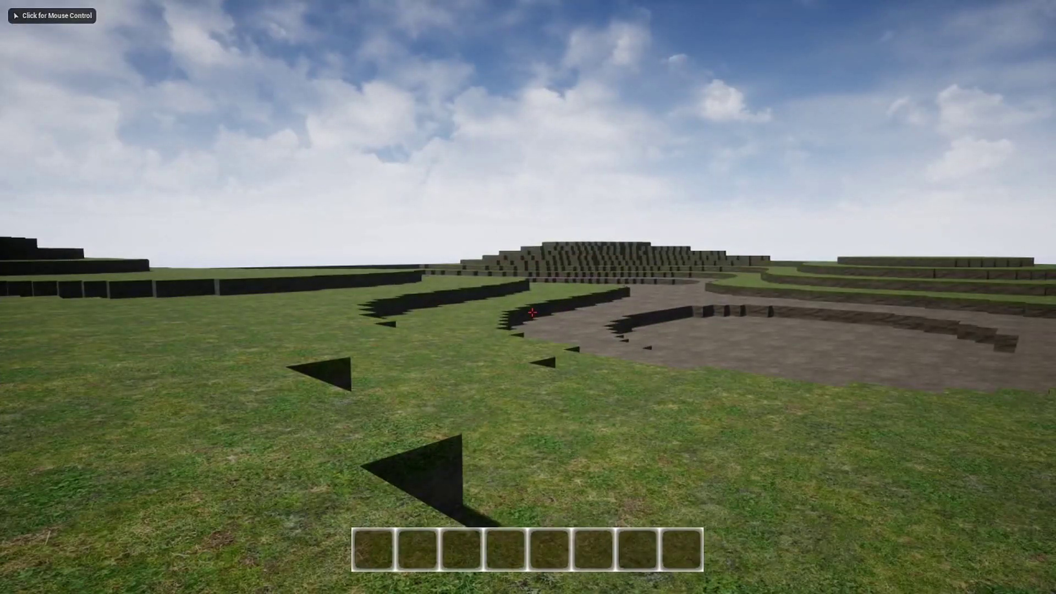
{"action": "left_click", "coordinate": [533, 312]}
{"action": "key", "text": "w"}
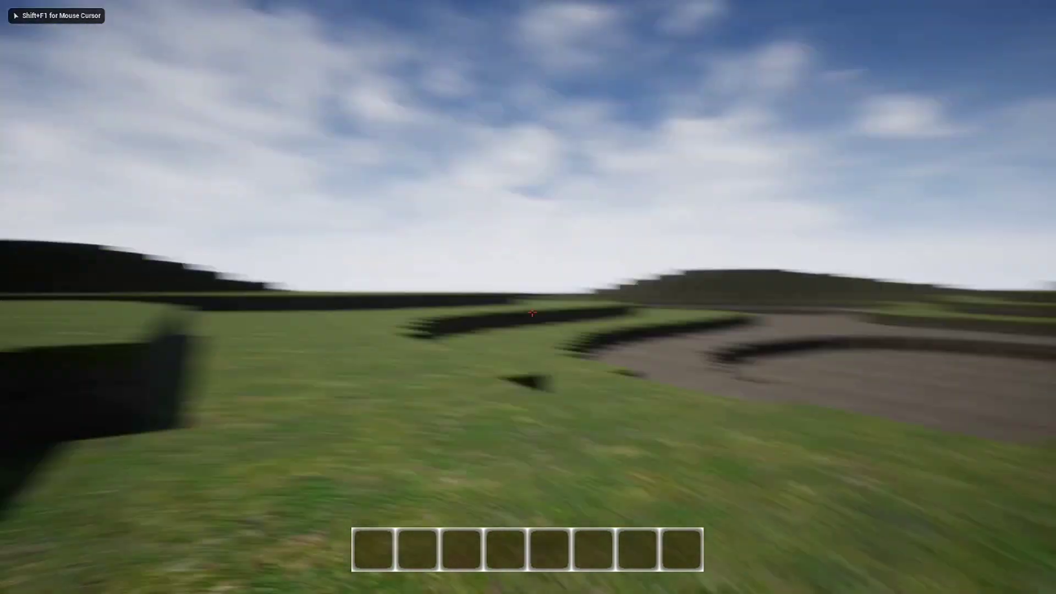
{"action": "key", "text": "w"}
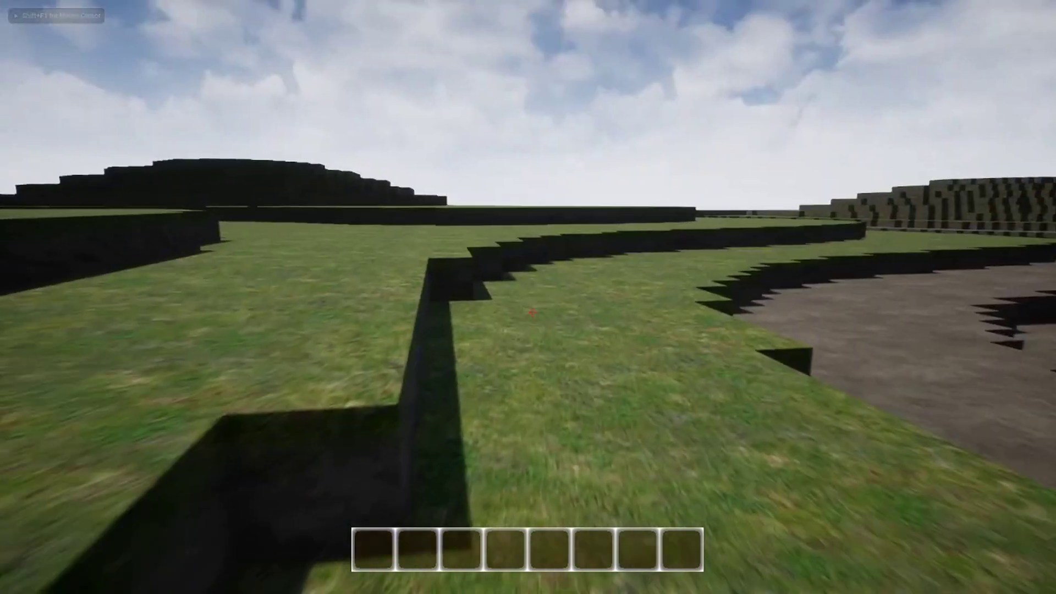
{"action": "key", "text": "w"}
{"action": "key", "text": "space"}
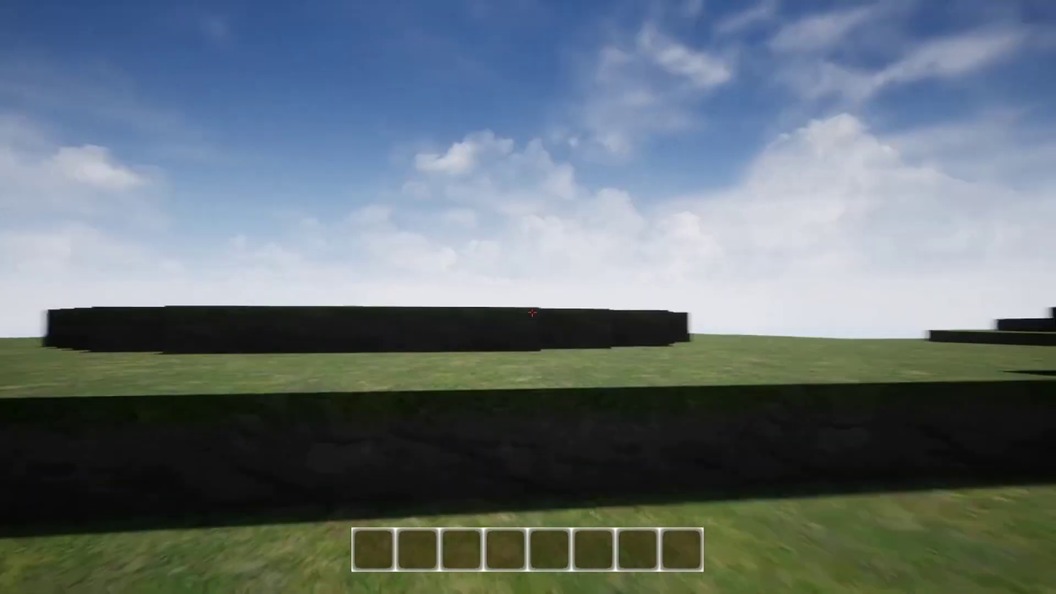
{"action": "key", "text": "w"}
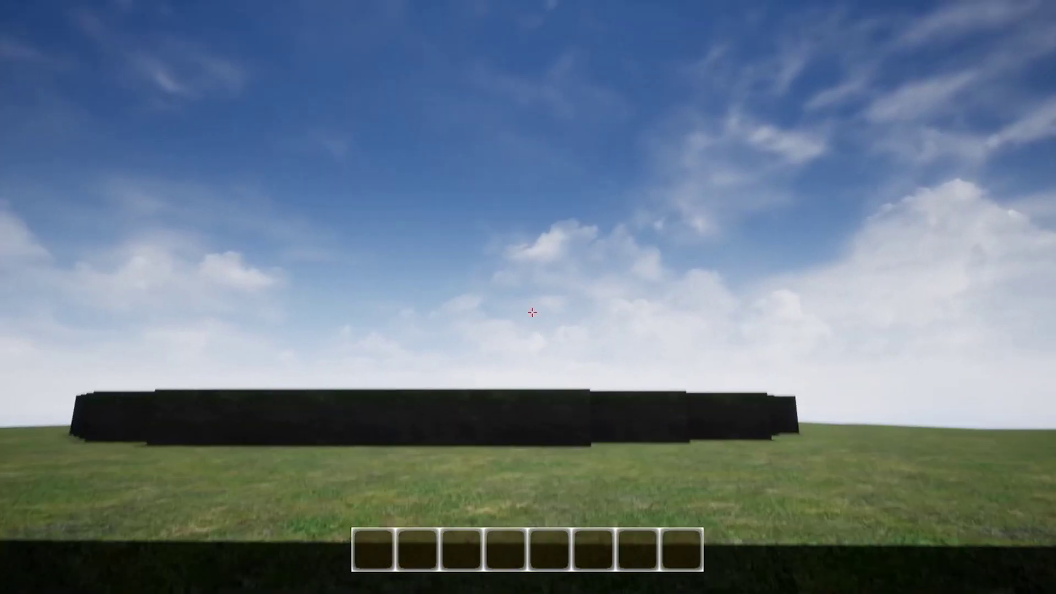
{"action": "key", "text": "a"}
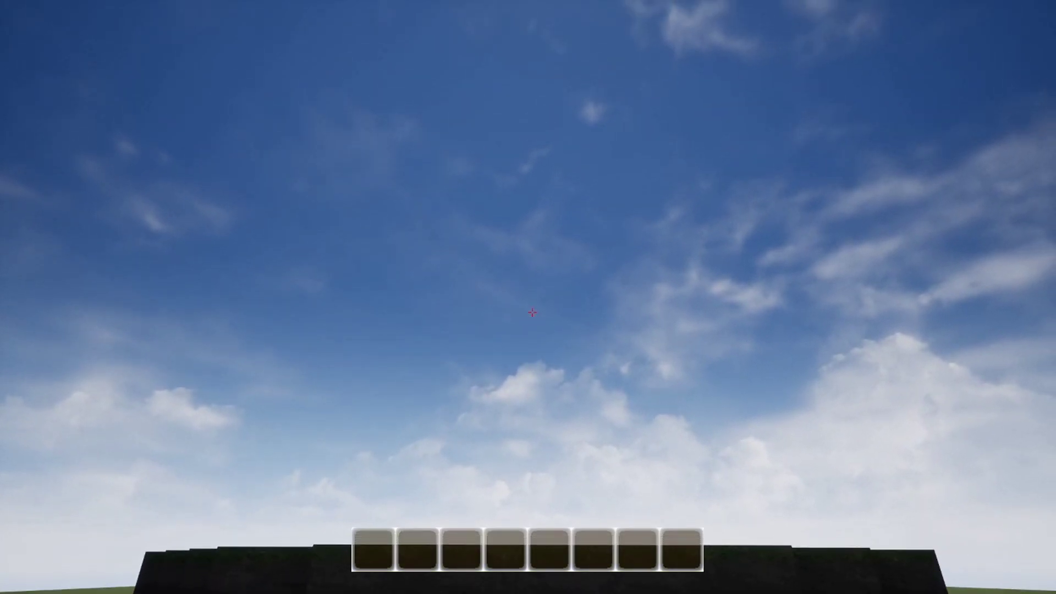
Walk and jump across the raised terrain blocks to view the toolbar against the sky and the open grass
{"action": "key", "text": "space"}
{"action": "key", "text": "w"}
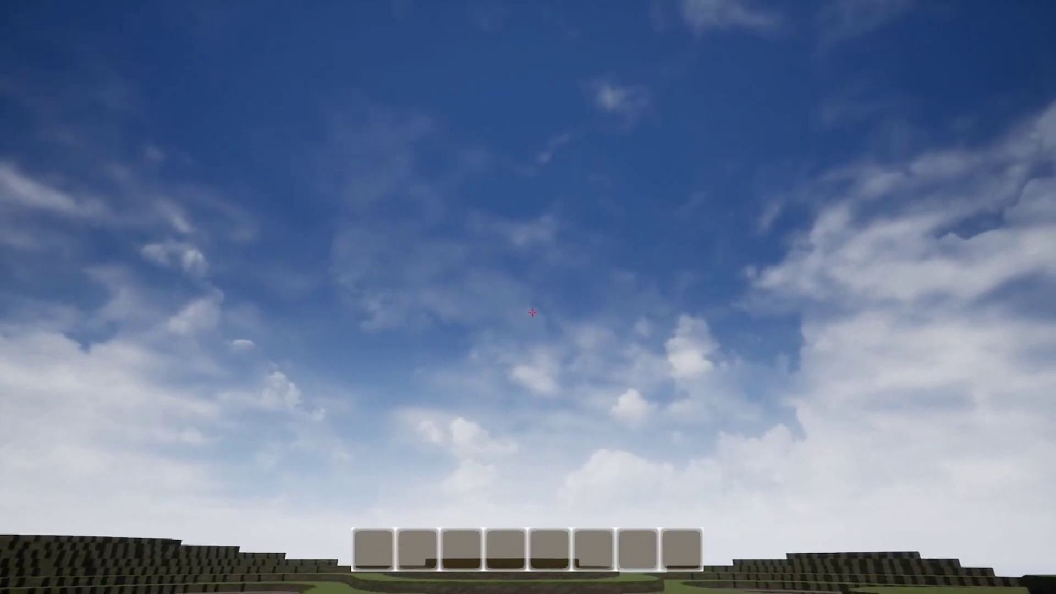
{"action": "key", "text": "w"}
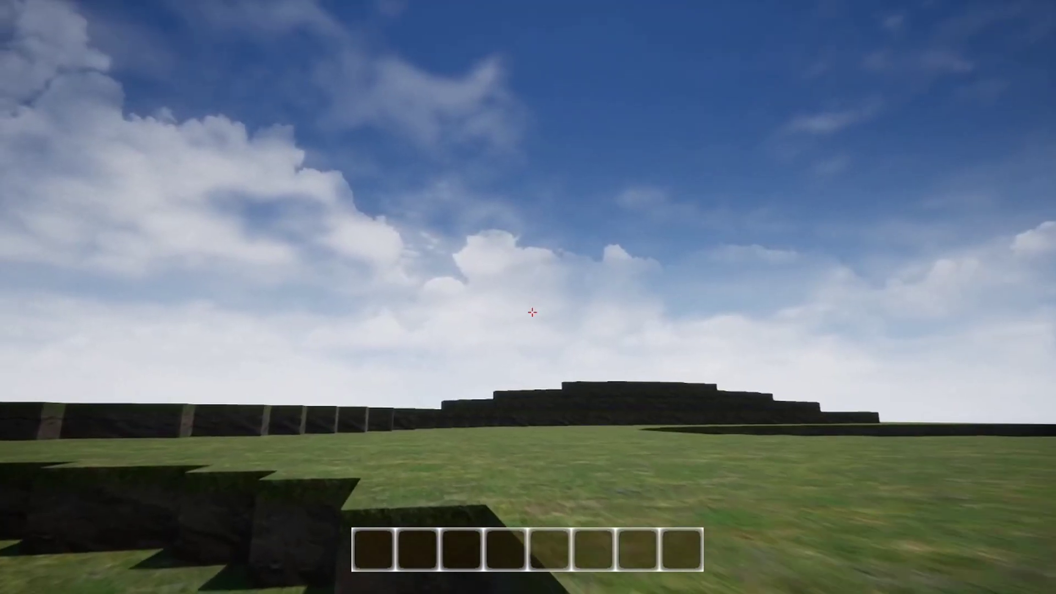
{"action": "key", "text": "w"}
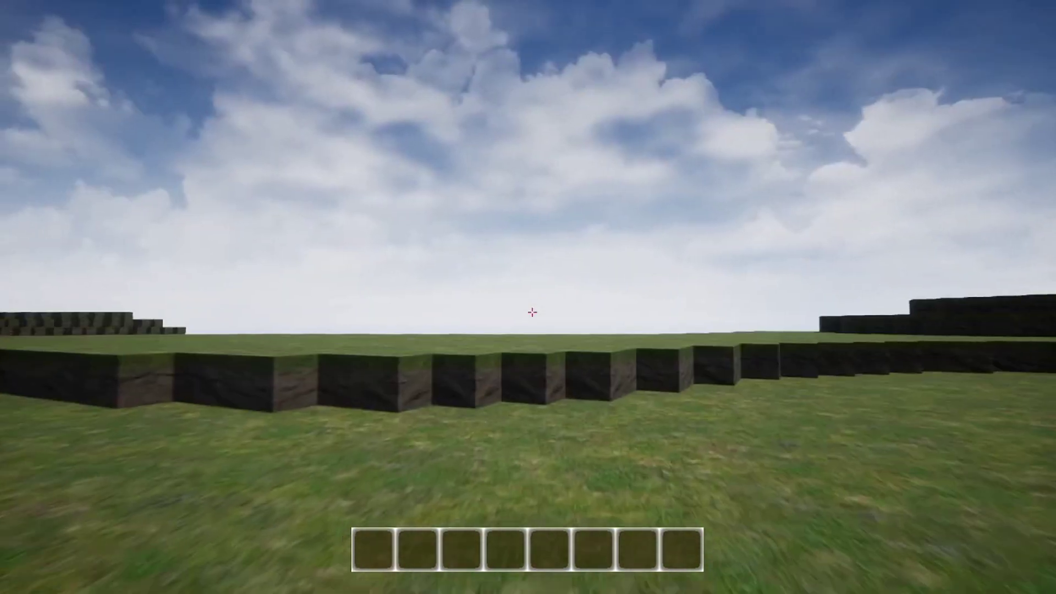
{"action": "key", "text": "space"}
{"action": "key", "text": "w"}
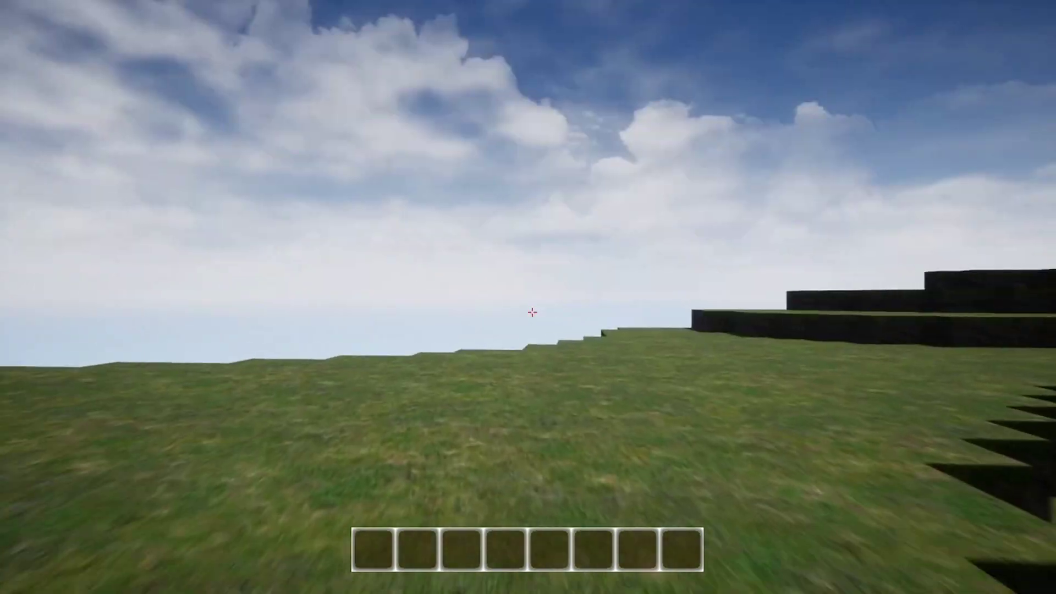
{"action": "key", "text": "w"}
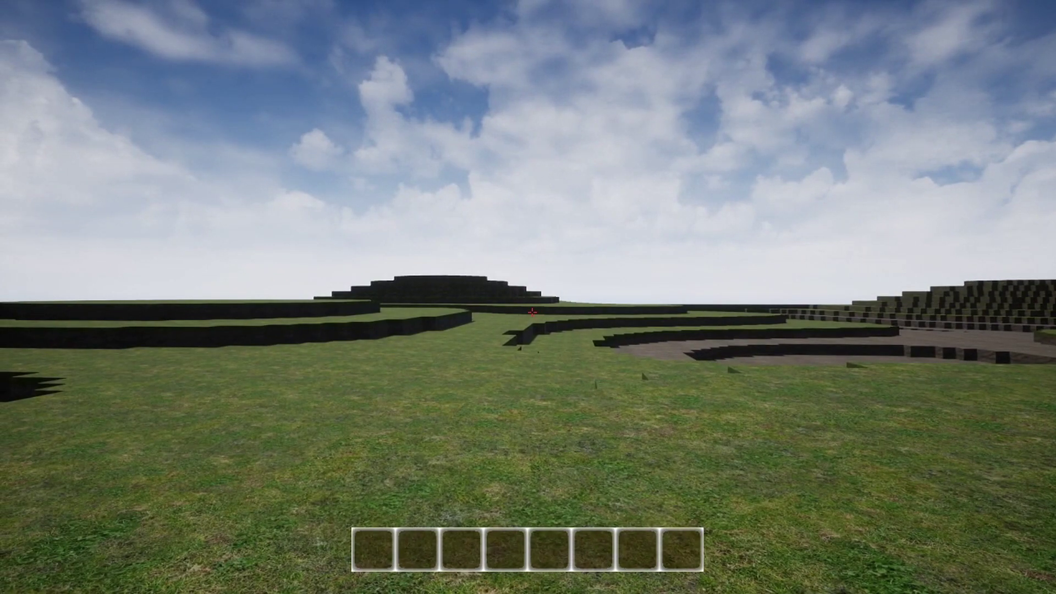
Test block placement by placing a grass block on the open ground and moving around it with the toolbar on screen
{"action": "key", "text": "w"}
{"action": "key", "text": "w"}
{"action": "right_click", "coordinate": [533, 313]}
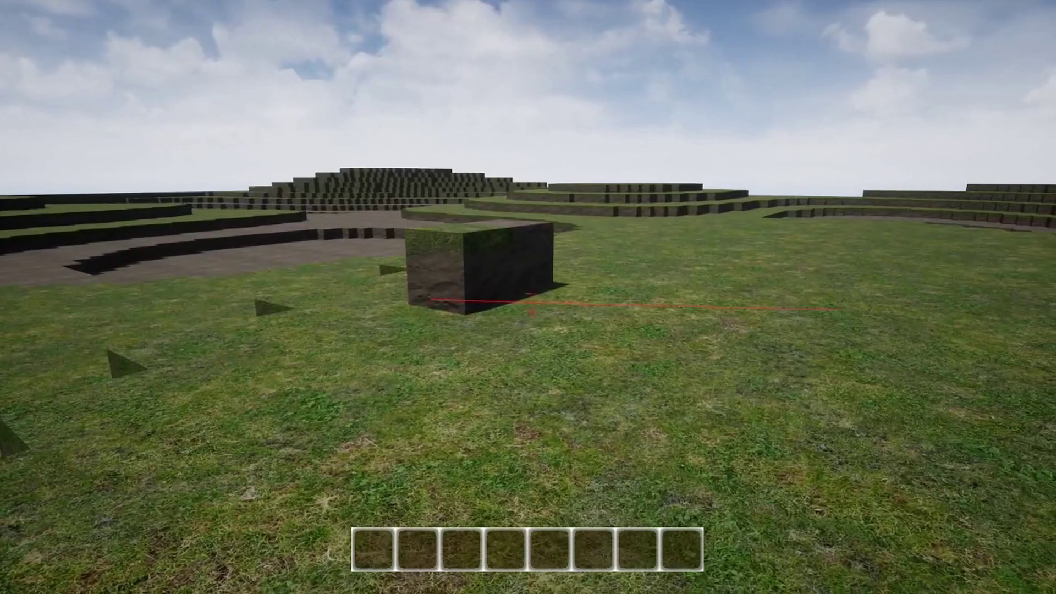
{"action": "right_click", "coordinate": [532, 313]}
{"action": "key", "text": "w"}
{"action": "key", "text": "d"}
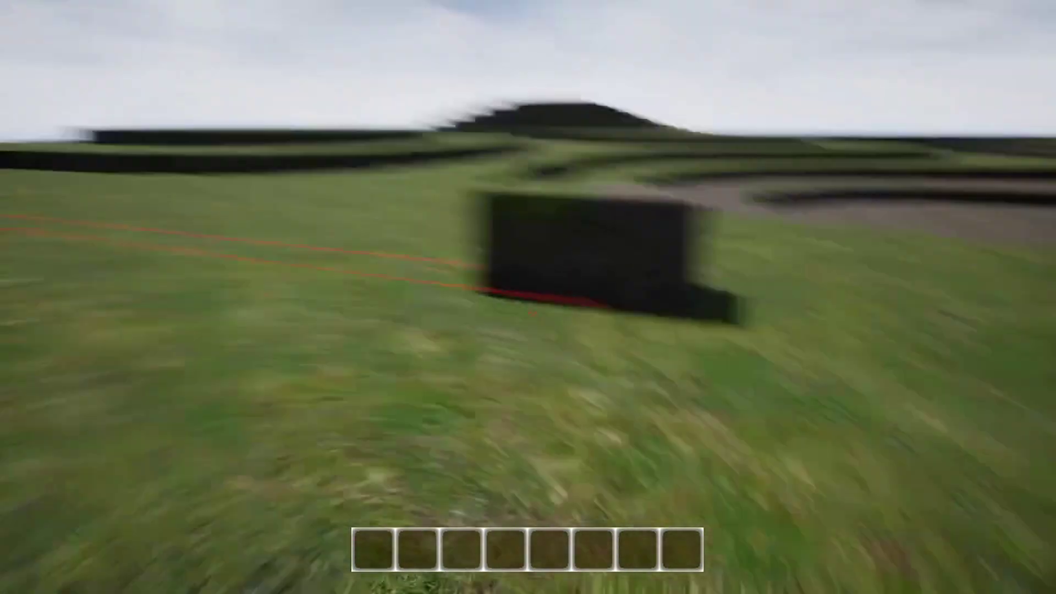
{"action": "key", "text": "w"}
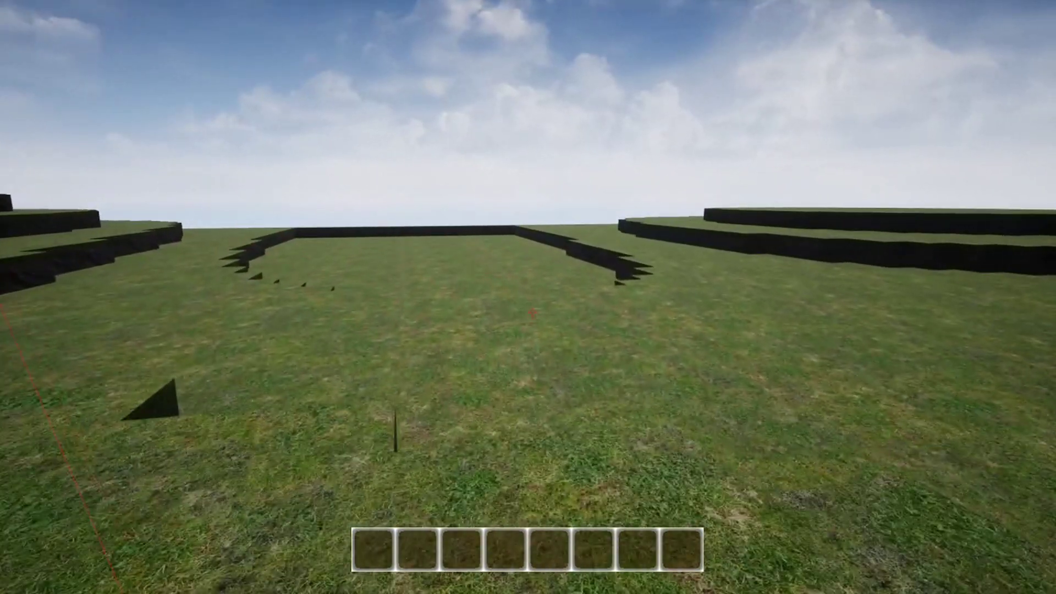
Walk over the grass, jump up the terrain ledges and look towards the dirt basin to check the toolbar during movement
{"action": "key", "text": "a"}
{"action": "key", "text": "w"}
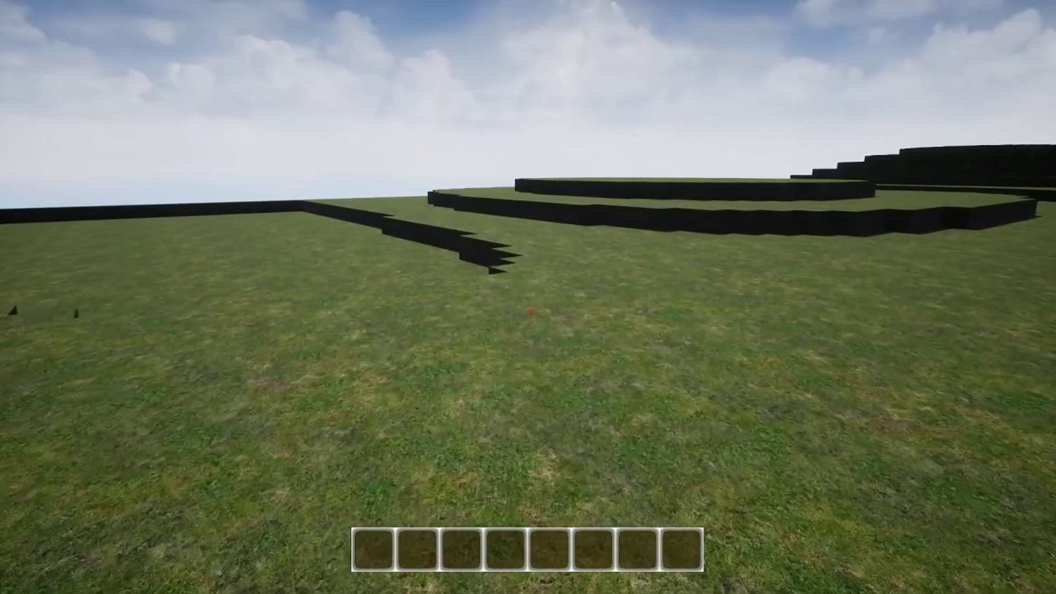
{"action": "key", "text": "w"}
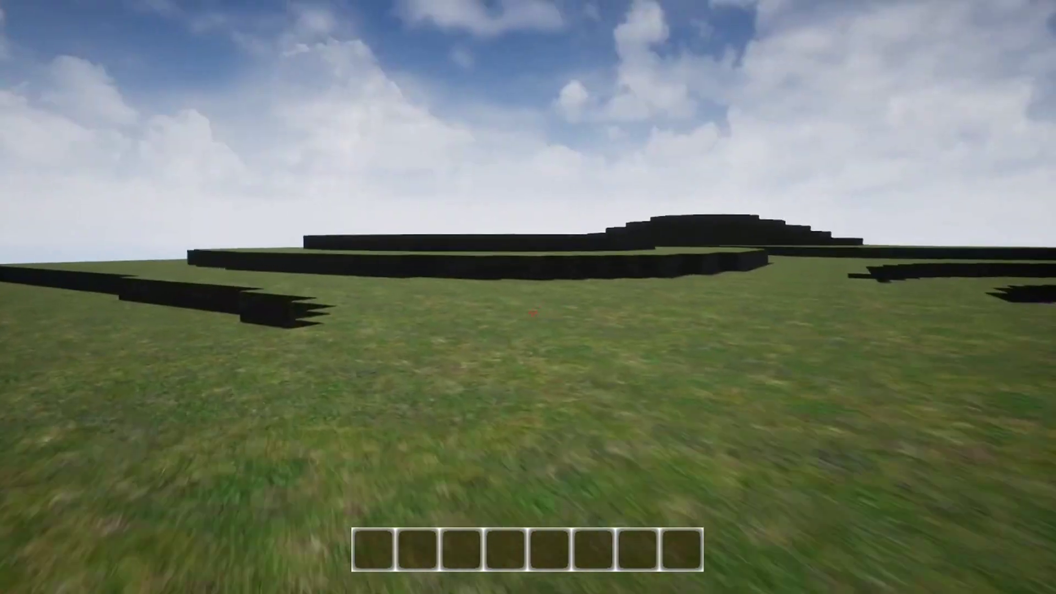
{"action": "key", "text": "w"}
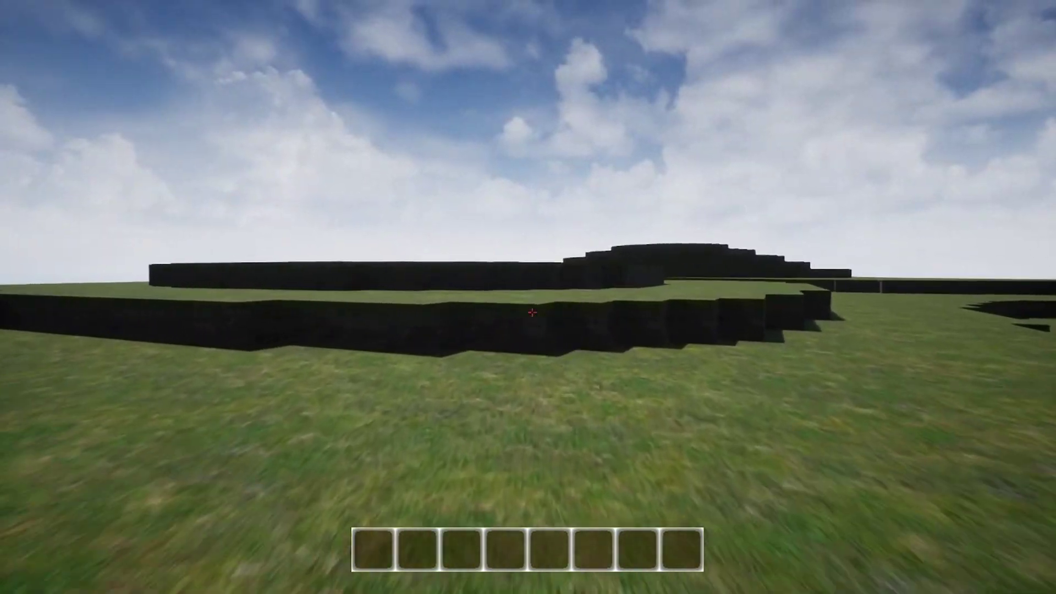
{"action": "key", "text": "w"}
{"action": "key", "text": "space"}
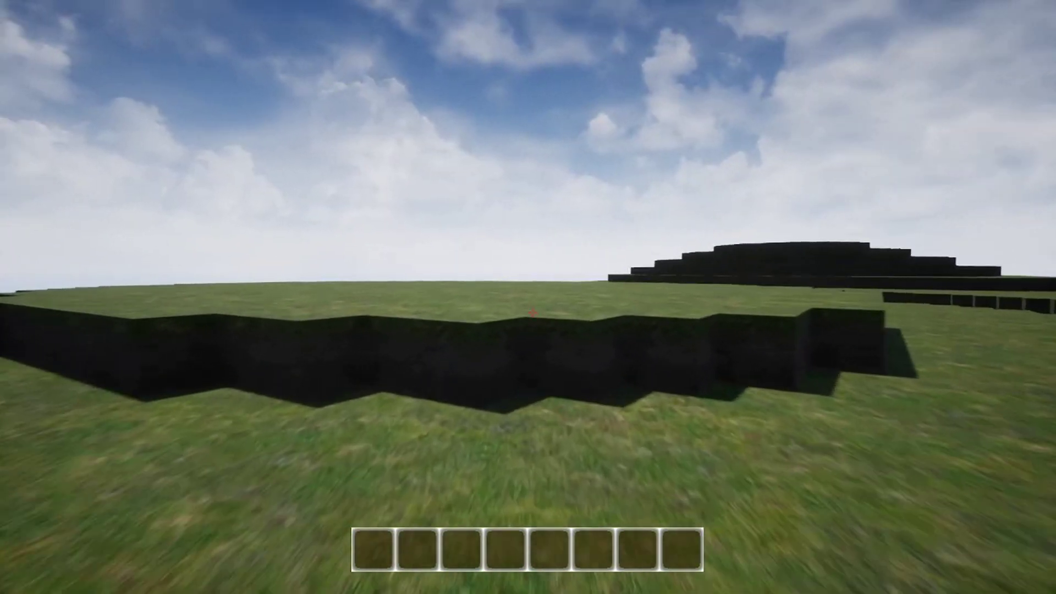
{"action": "key", "text": "w"}
{"action": "key", "text": "space"}
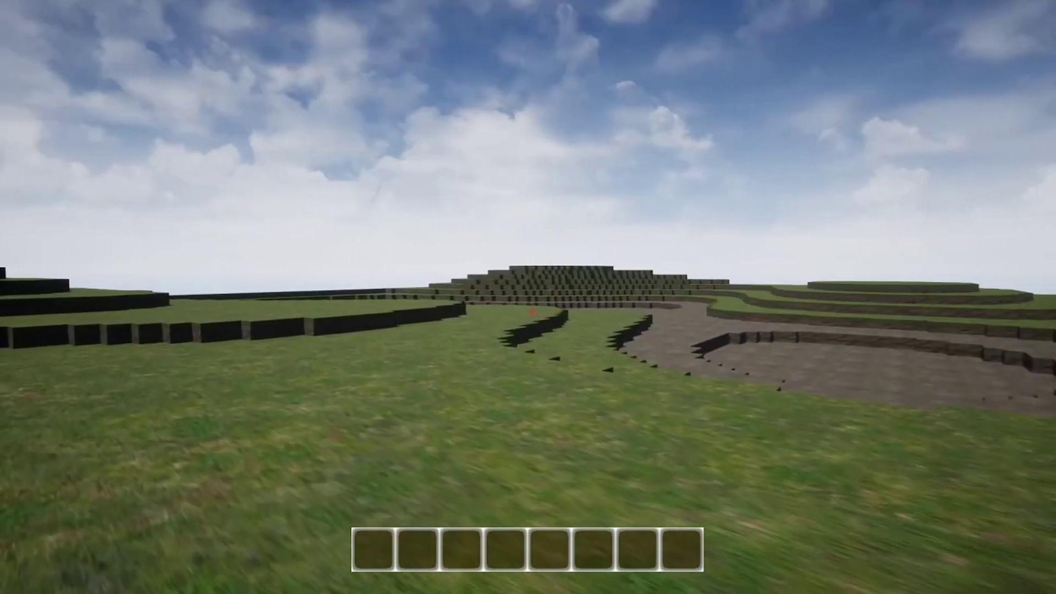
{"action": "key", "text": "w"}
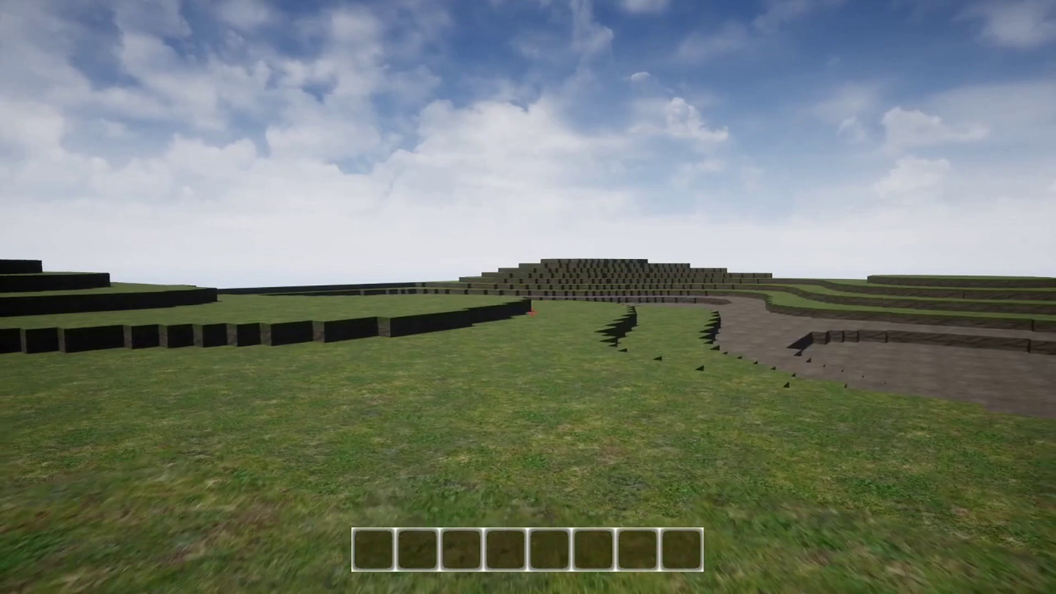
{"action": "key", "text": "w"}
{"action": "key", "text": "w"}
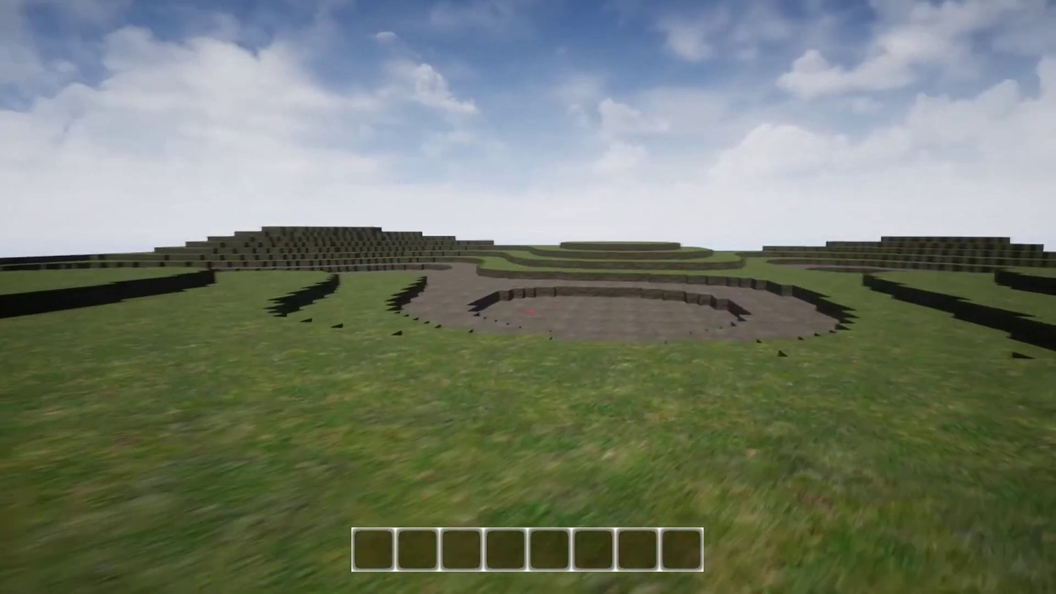
{"action": "key", "text": "a"}
{"action": "key", "text": "a"}
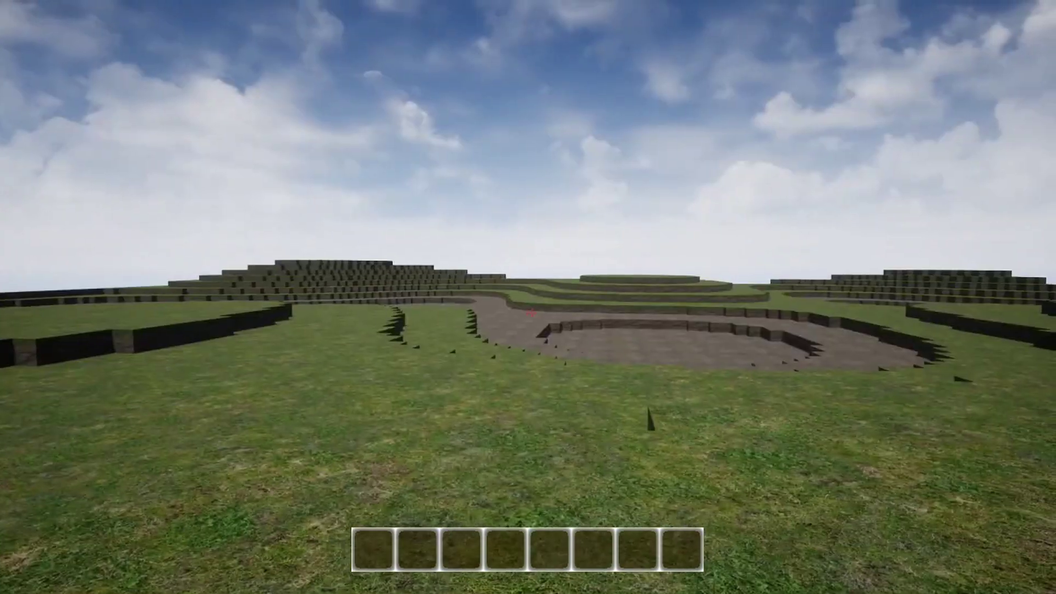
Stop playing, leave full screen, and examine the eight slots in Toolbar_Widget and the toolbar's placement in Master_HUD
{"action": "key", "text": "Escape"}
{"action": "key", "text": "F11"}
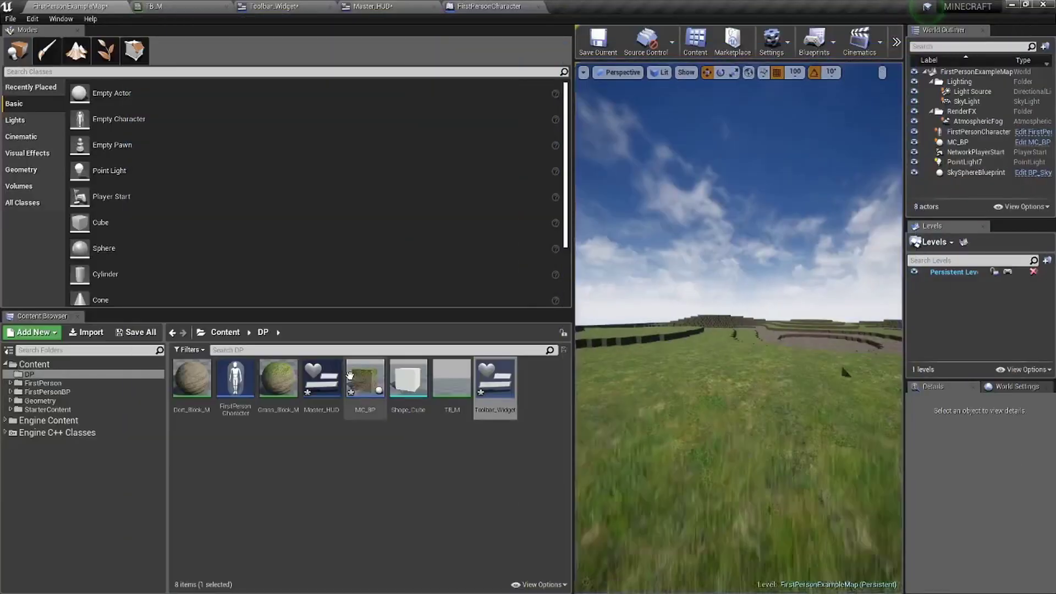
{"action": "double_click", "coordinate": [494, 379]}
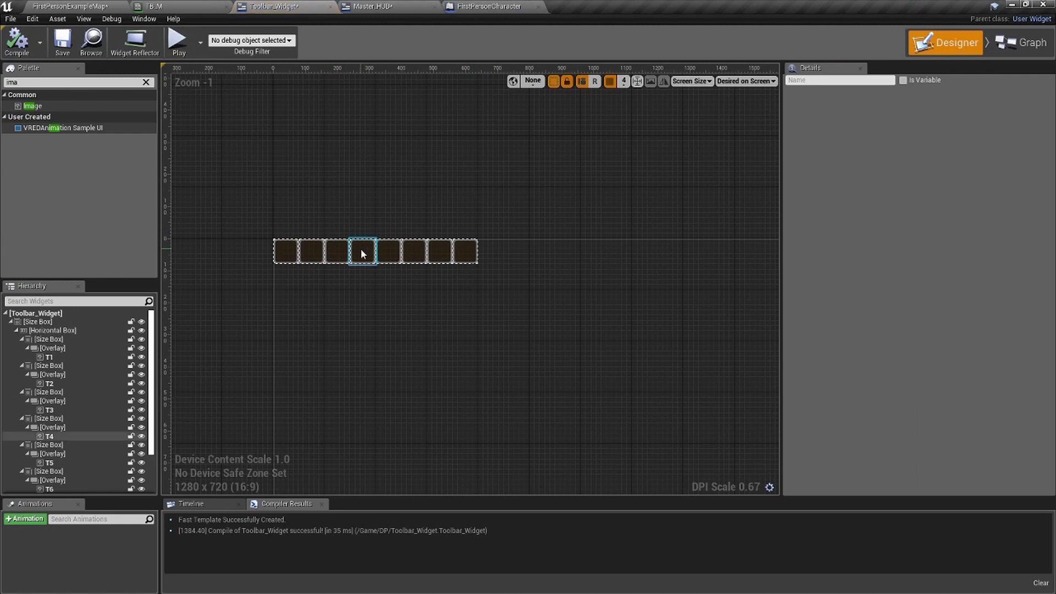
{"action": "left_click", "coordinate": [399, 6]}
{"action": "scroll", "coordinate": [551, 321], "scroll_direction": "up", "scroll_amount": 6}
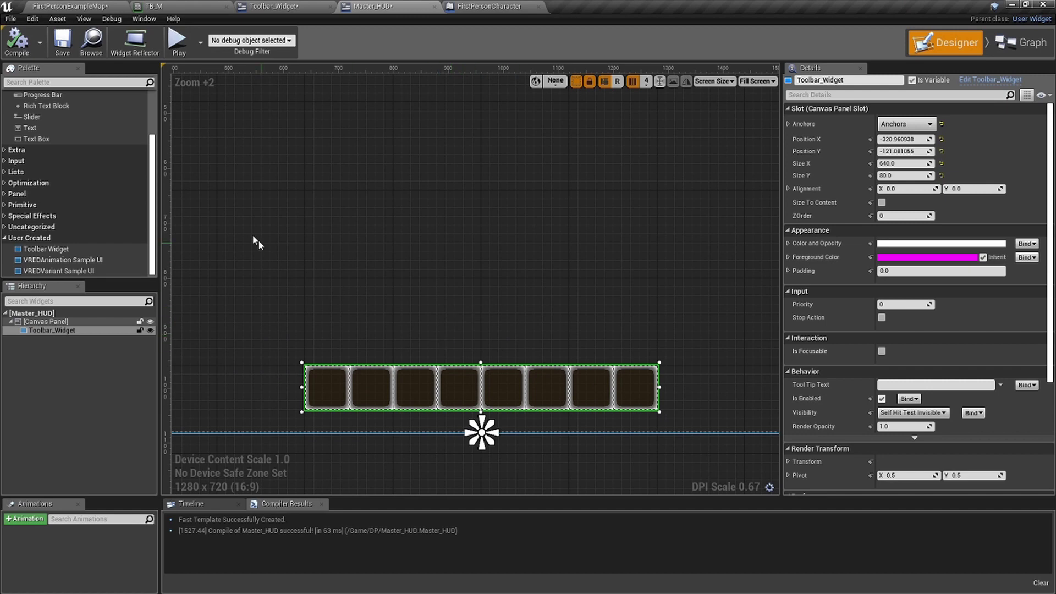
Play the FirstPersonExampleMap level in full screen and walk around the dirt basin for a final look at the toolbar
{"action": "left_click", "coordinate": [61, 6]}
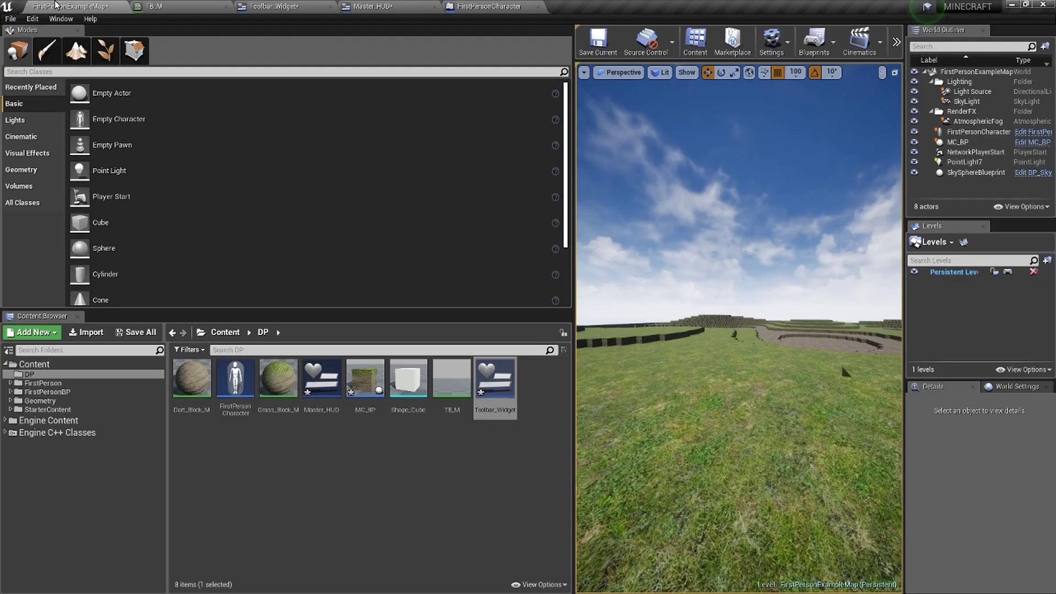
{"action": "key", "text": "F11"}
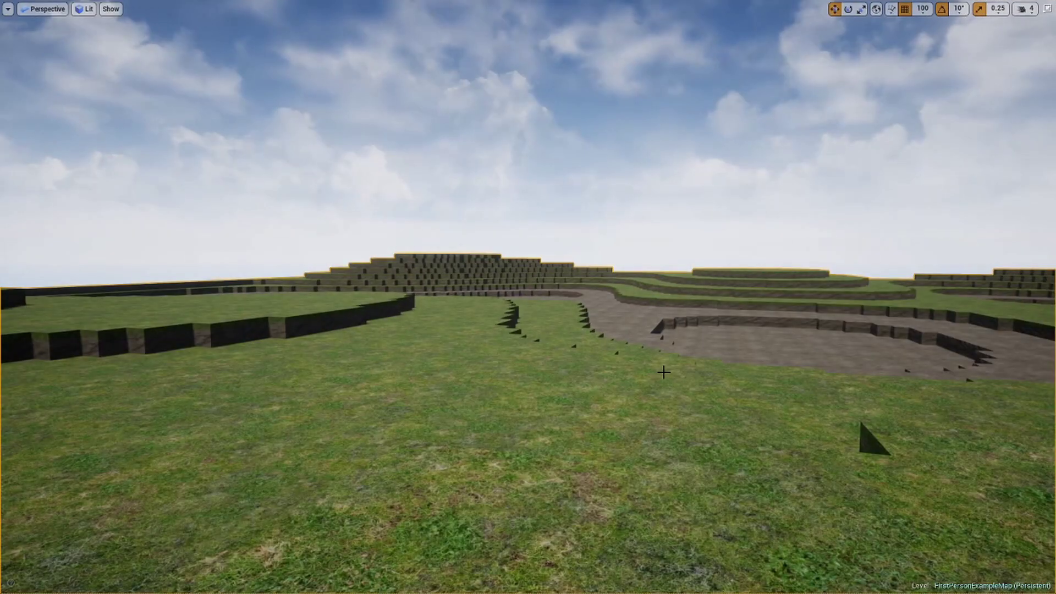
{"action": "key", "text": "alt+p"}
{"action": "left_click", "coordinate": [635, 373]}
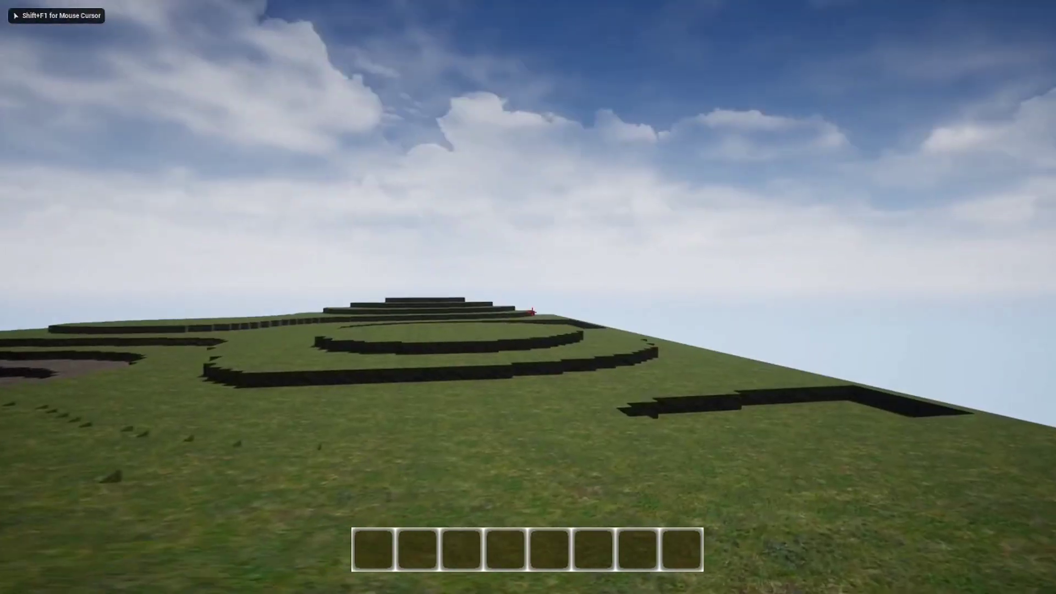
{"action": "key", "text": "w"}
{"action": "key", "text": "w"}
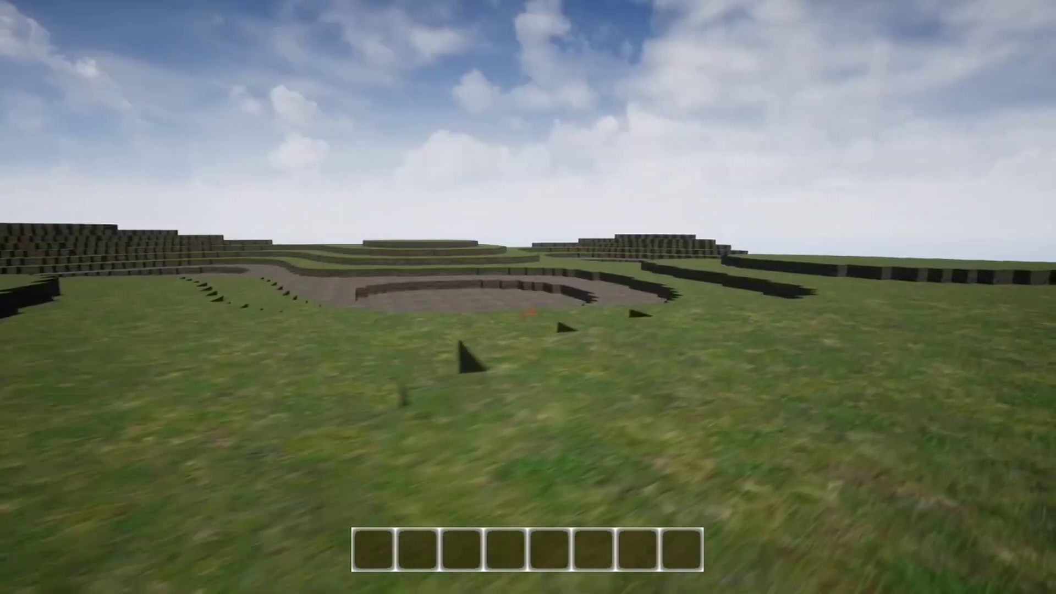
{"action": "key", "text": "w"}
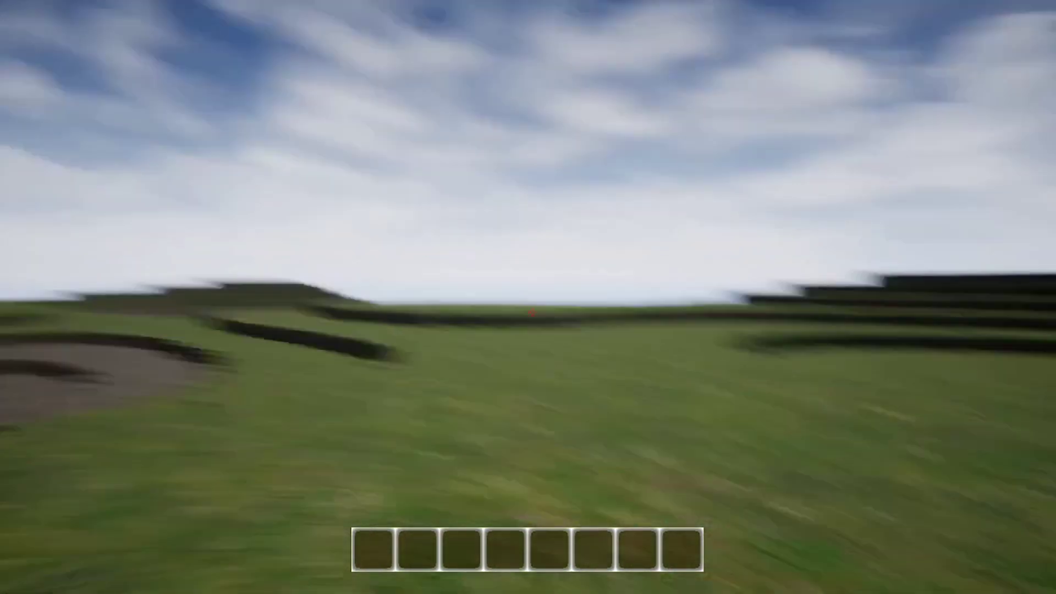
{"action": "key", "text": "w"}
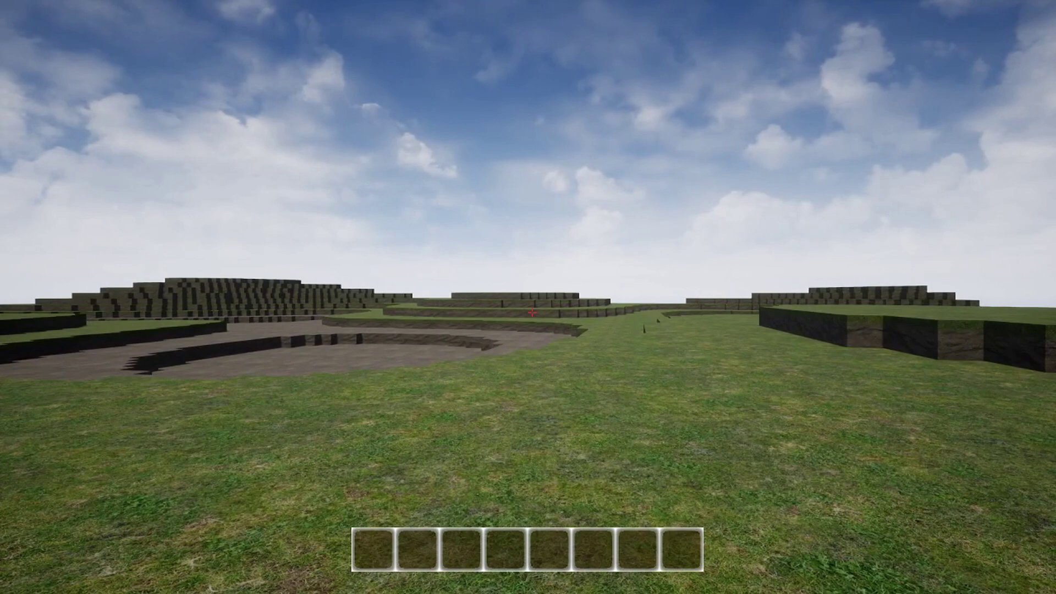
{"action": "key", "text": "w"}
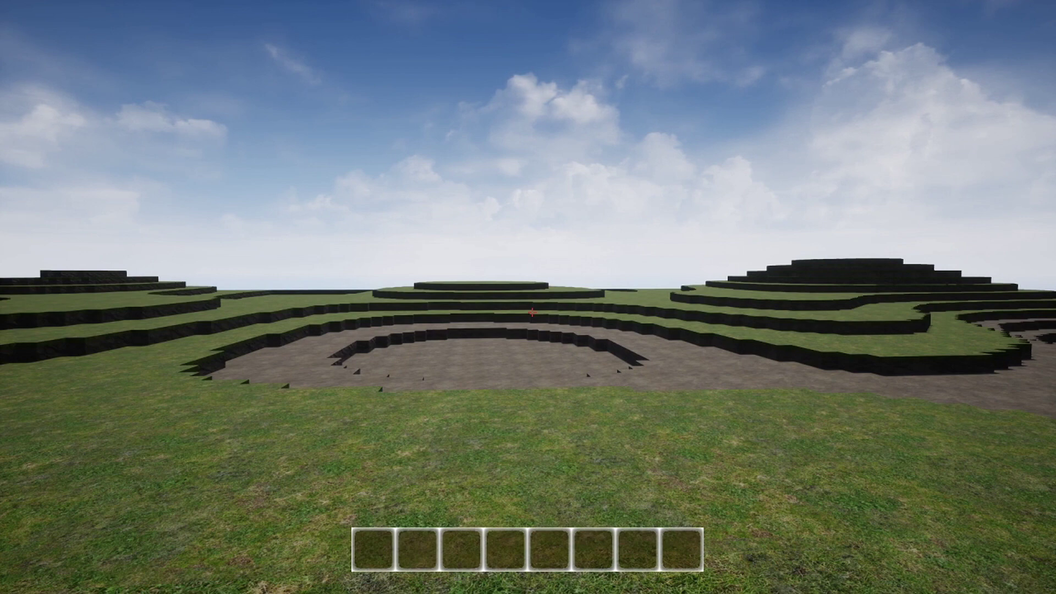
{"action": "key", "text": "w"}
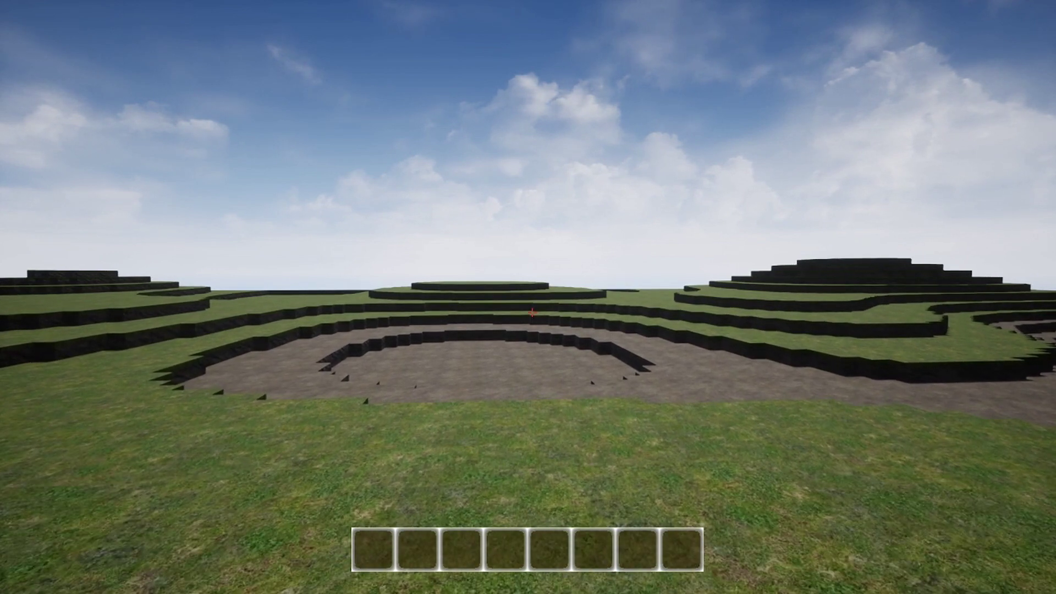